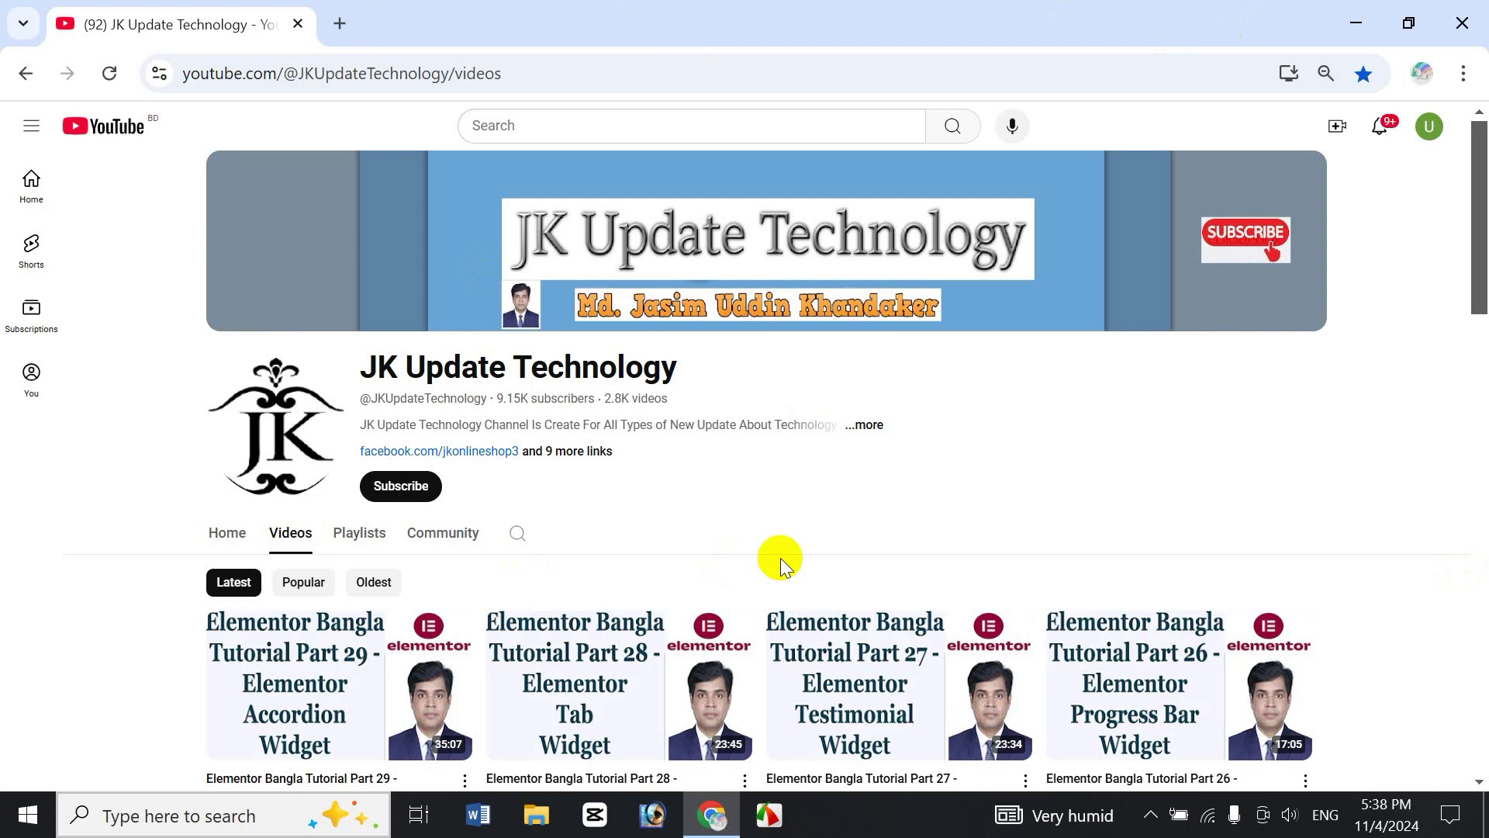
Launch the XAMPP Control Panel, start the Apache and MySQL modules, and minimize its window
click(158, 812)
text(xam)
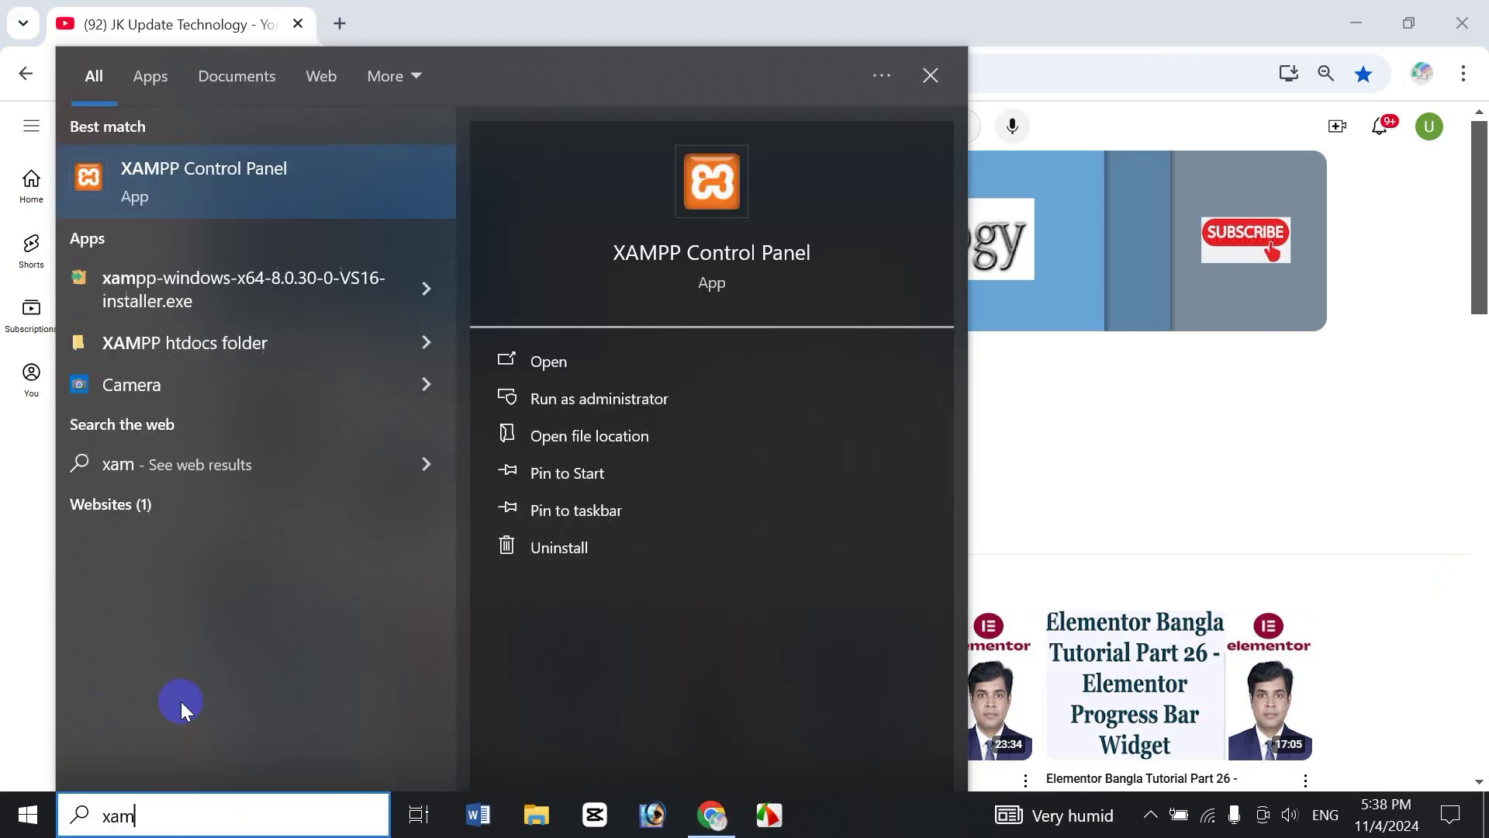
click(215, 179)
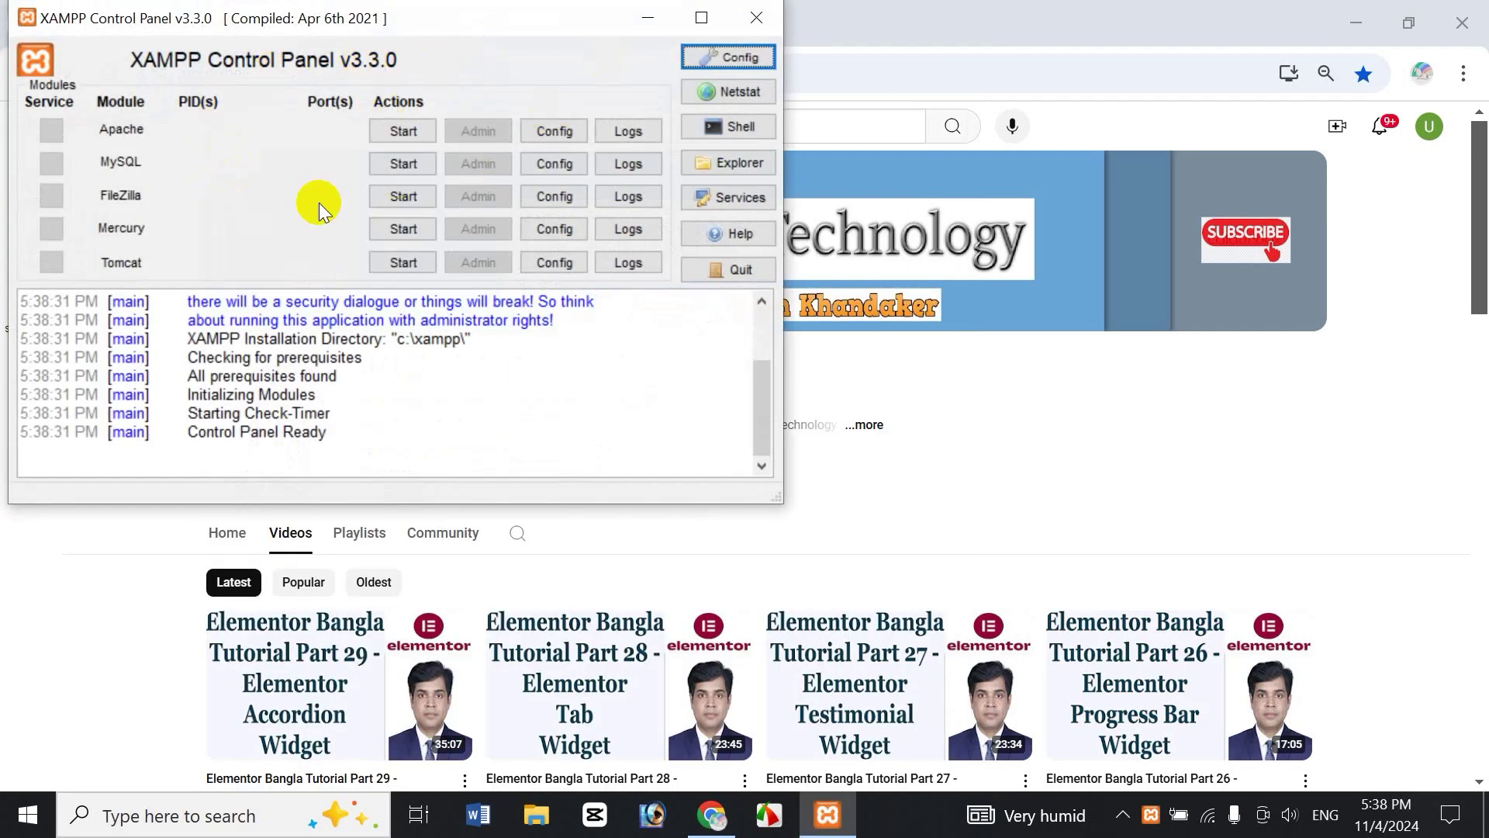
click(404, 131)
click(396, 162)
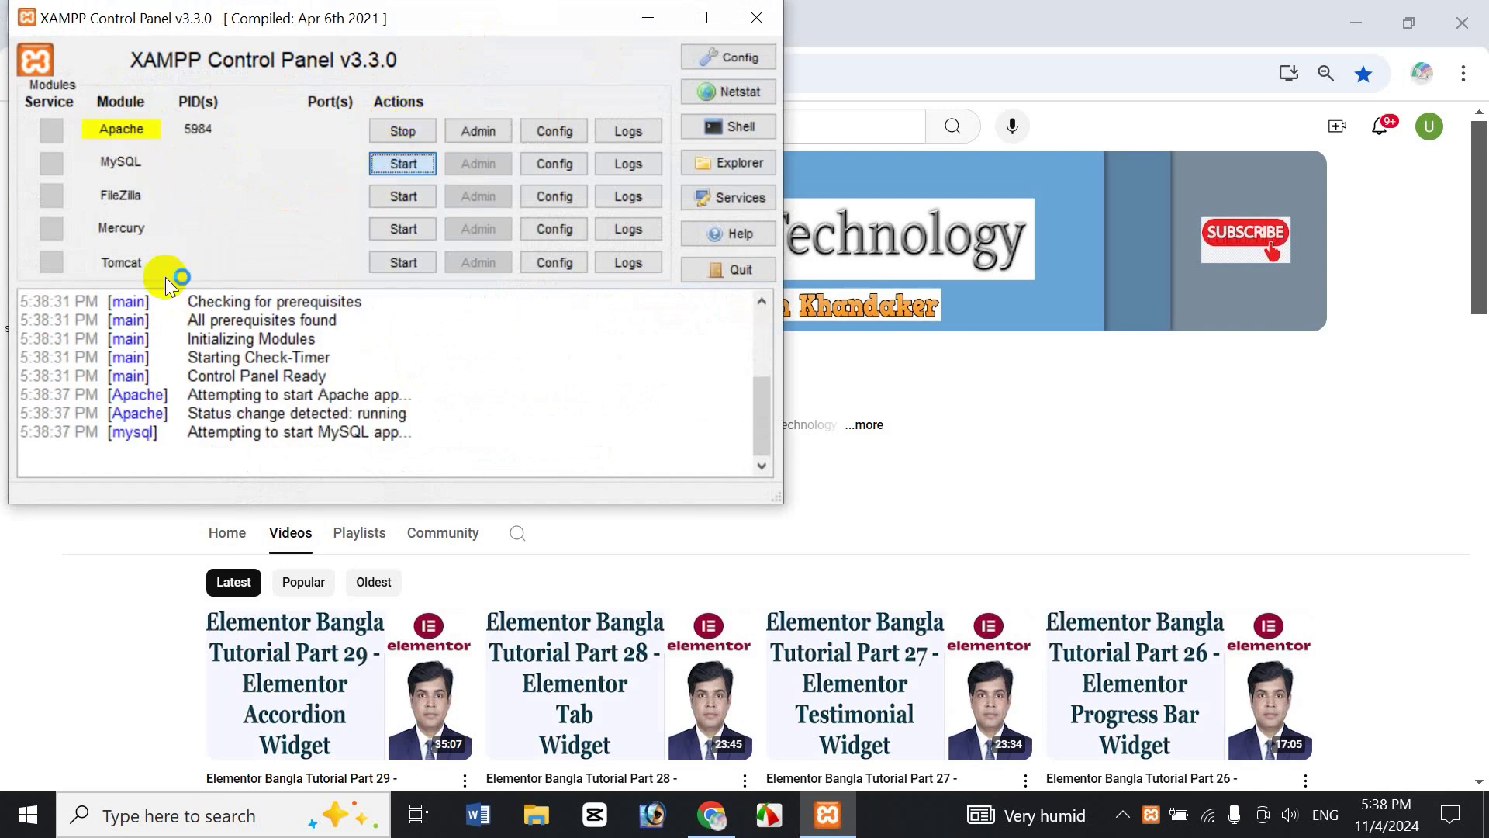
click(648, 17)
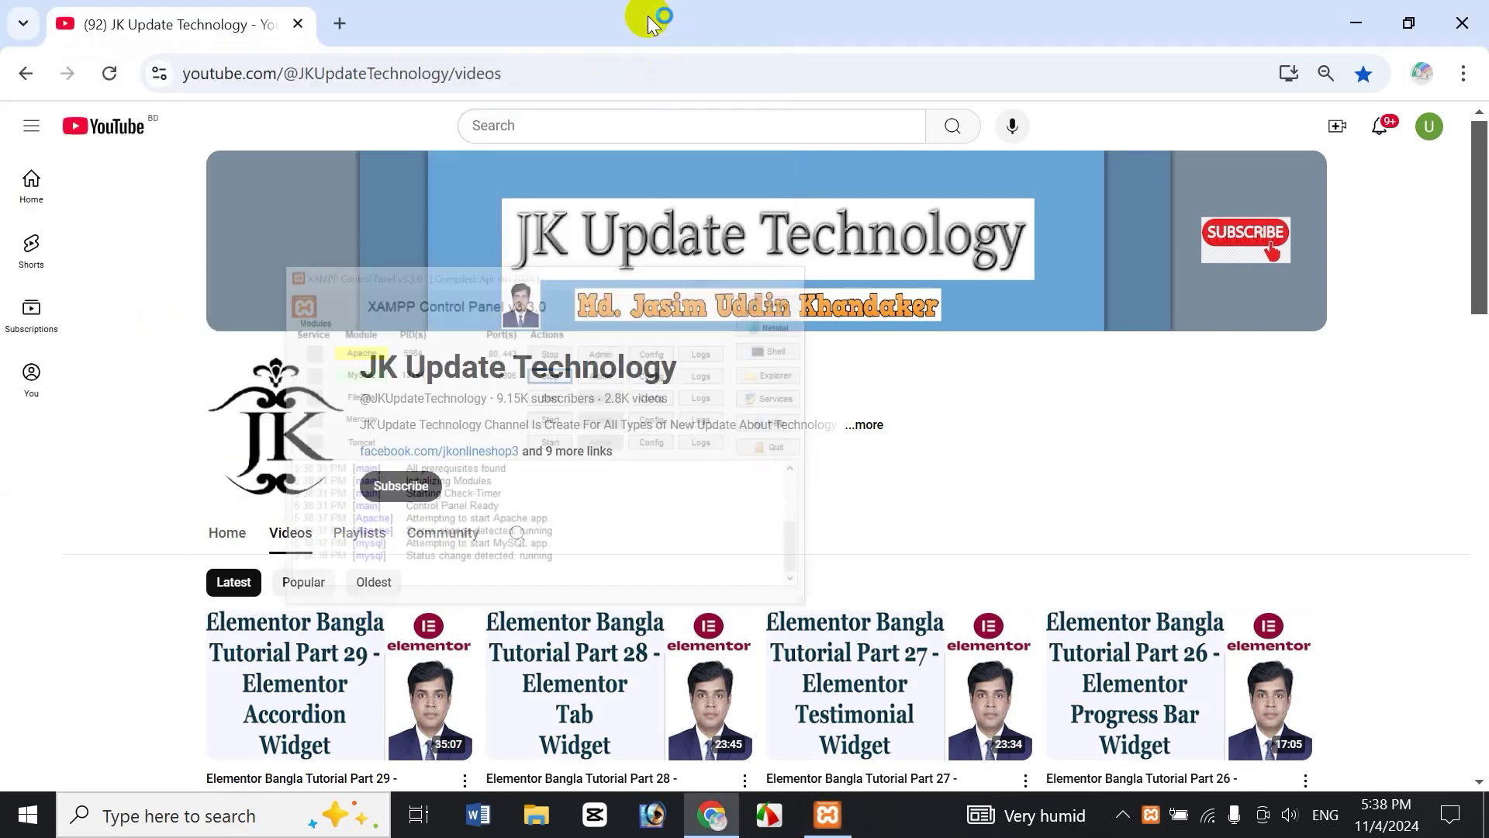
Load the local WordPress admin address localhost/jasim/wp-admin in a new browser tab
click(341, 24)
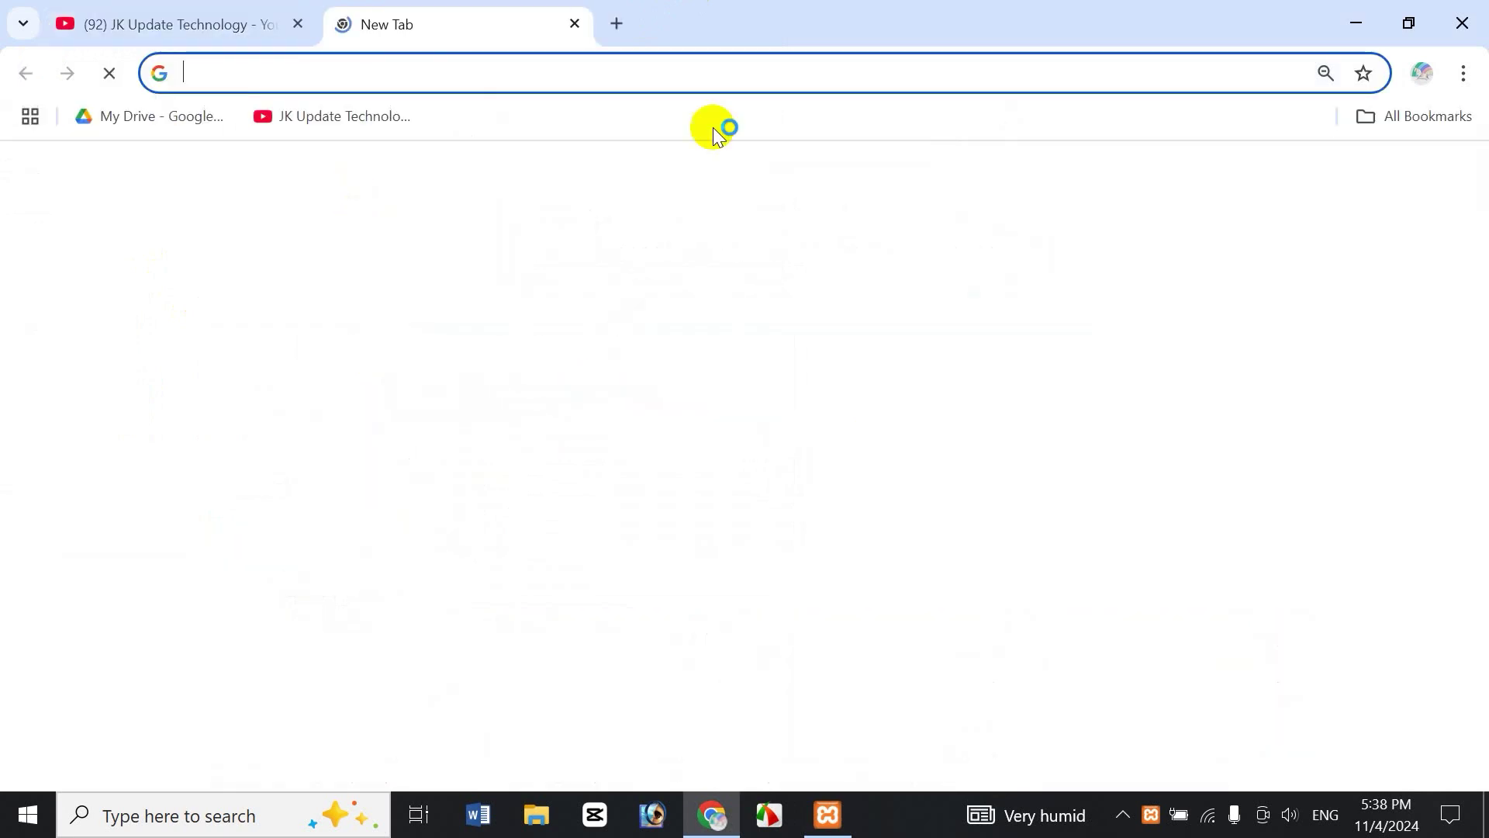
text(localhost/jasim/wp-admin)
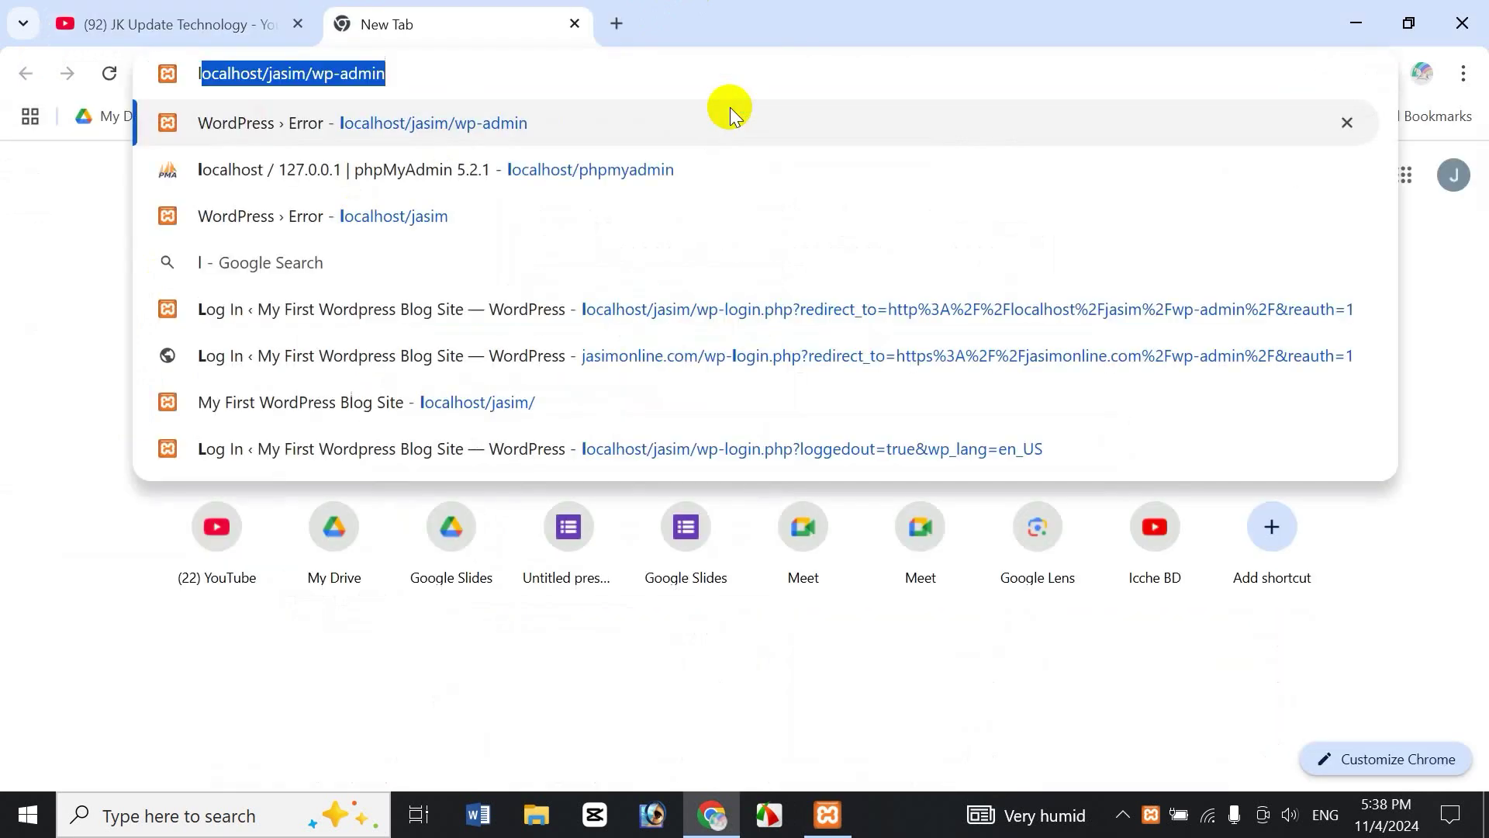
key(Right)
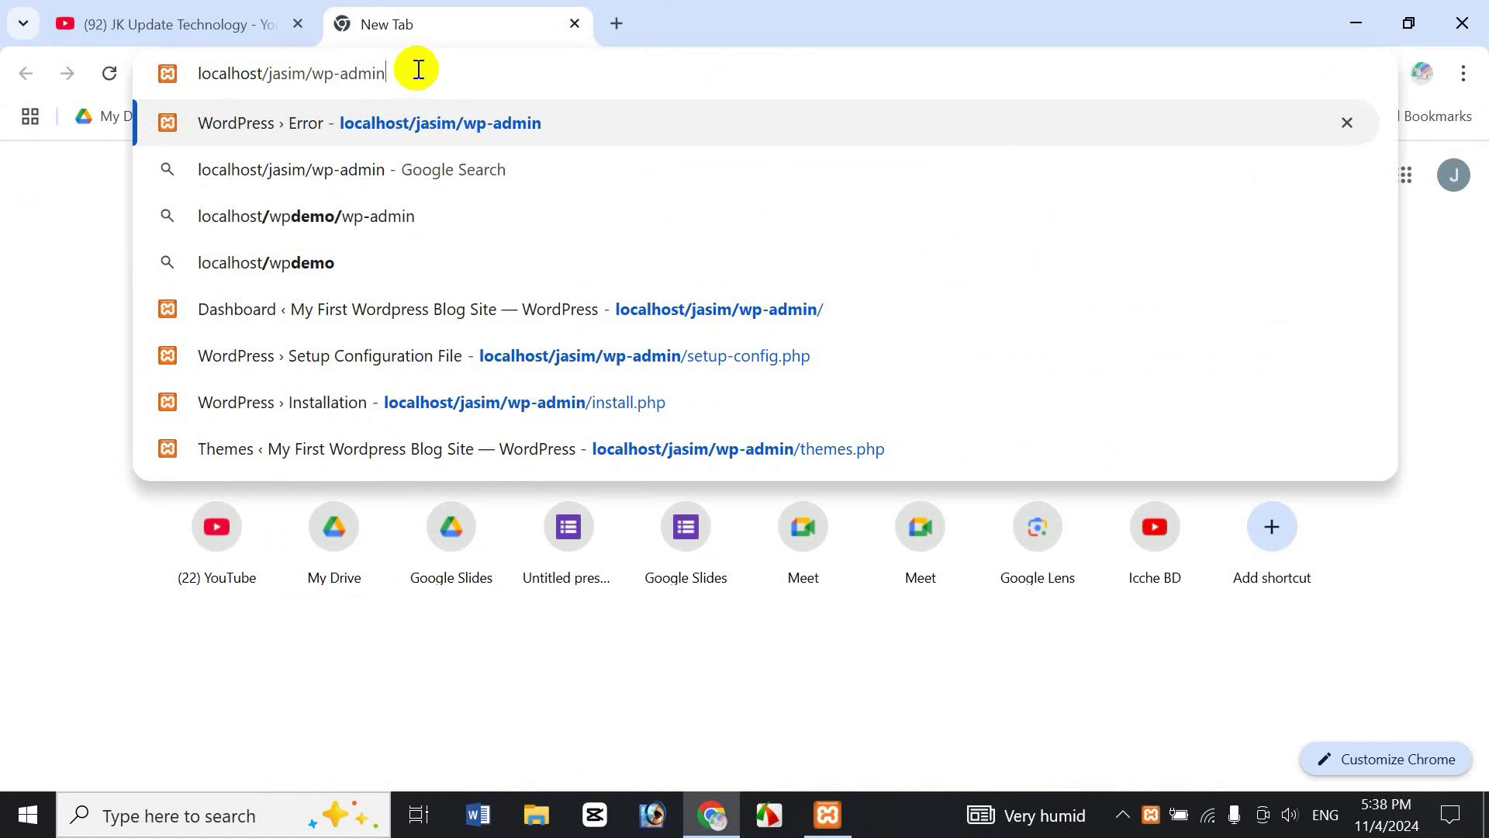
double_click(285, 74)
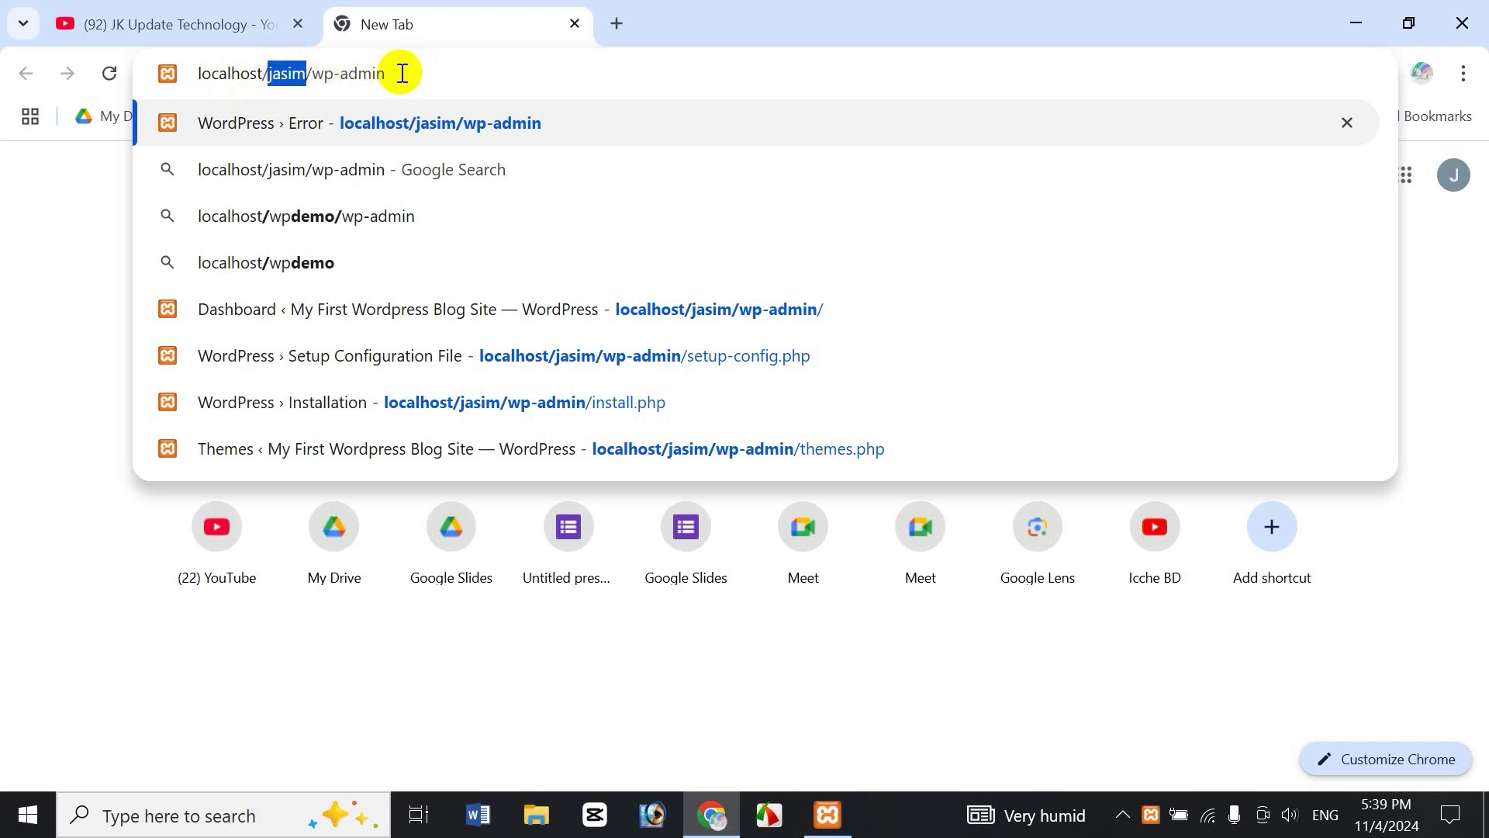
click(495, 87)
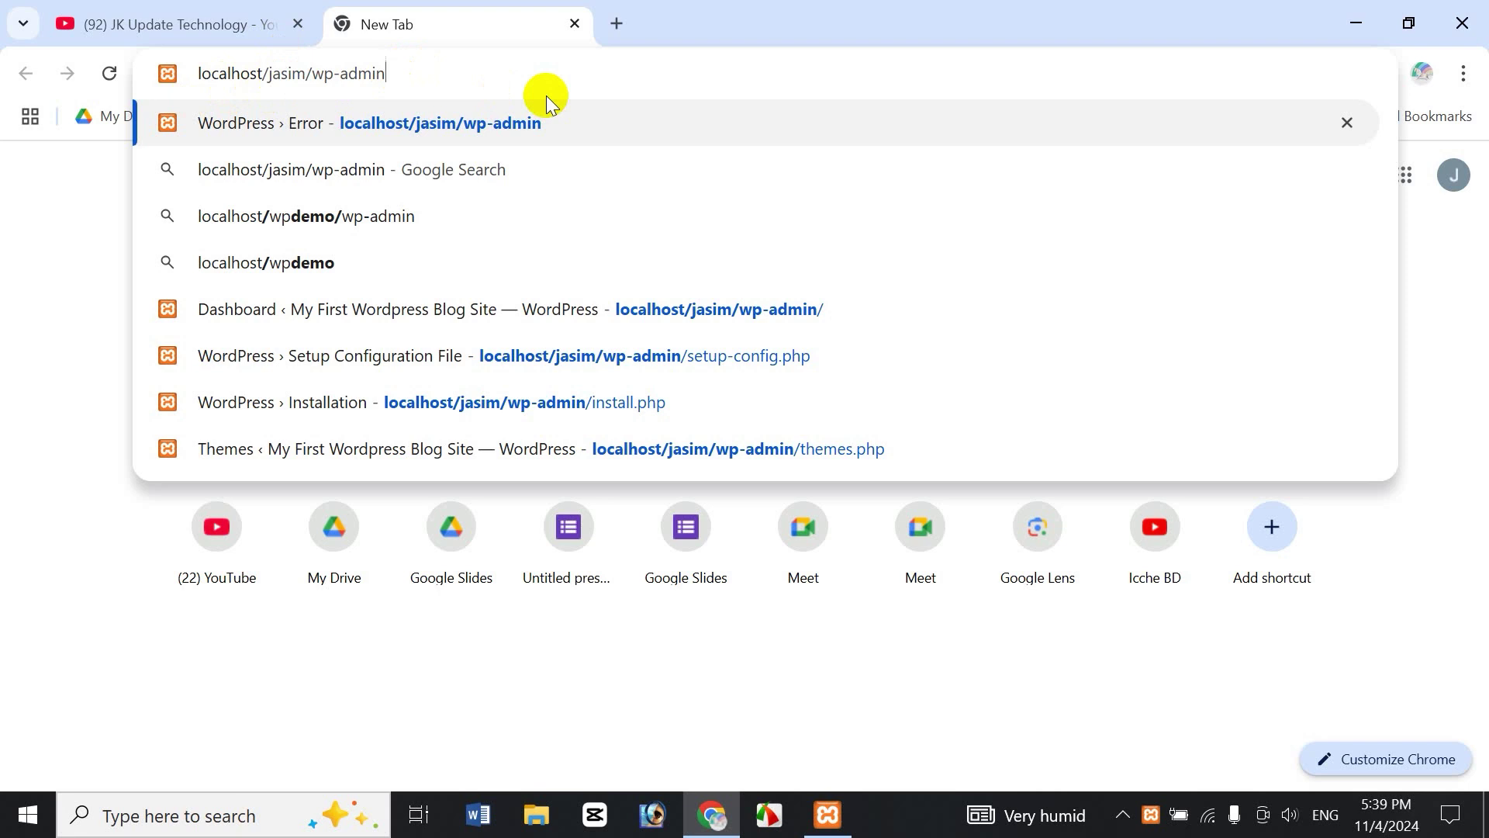
key(Return)
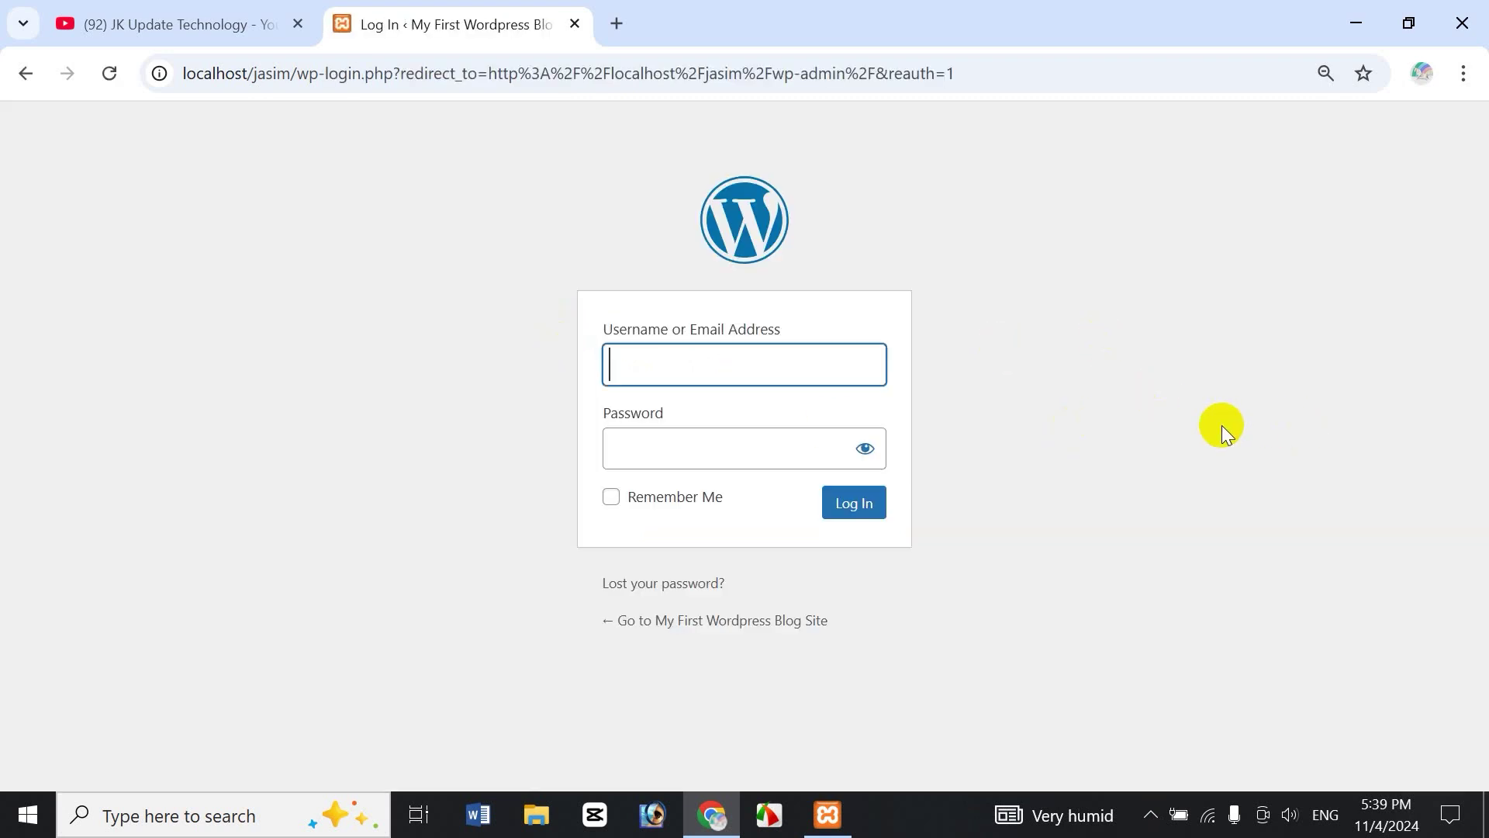
Log in to the WordPress site with the account username and password
text(hasan)
key(Tab)
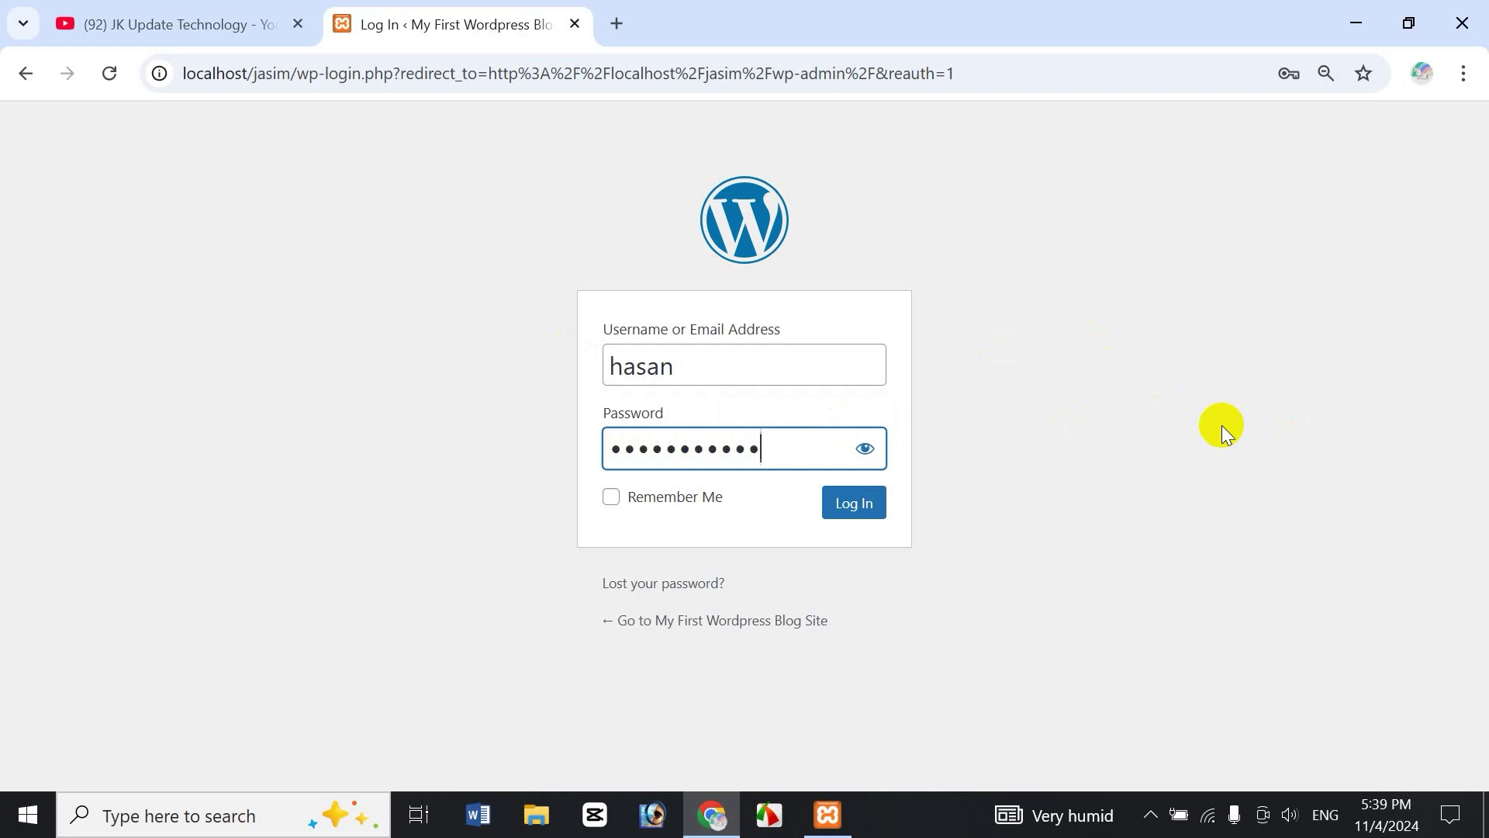
click(870, 504)
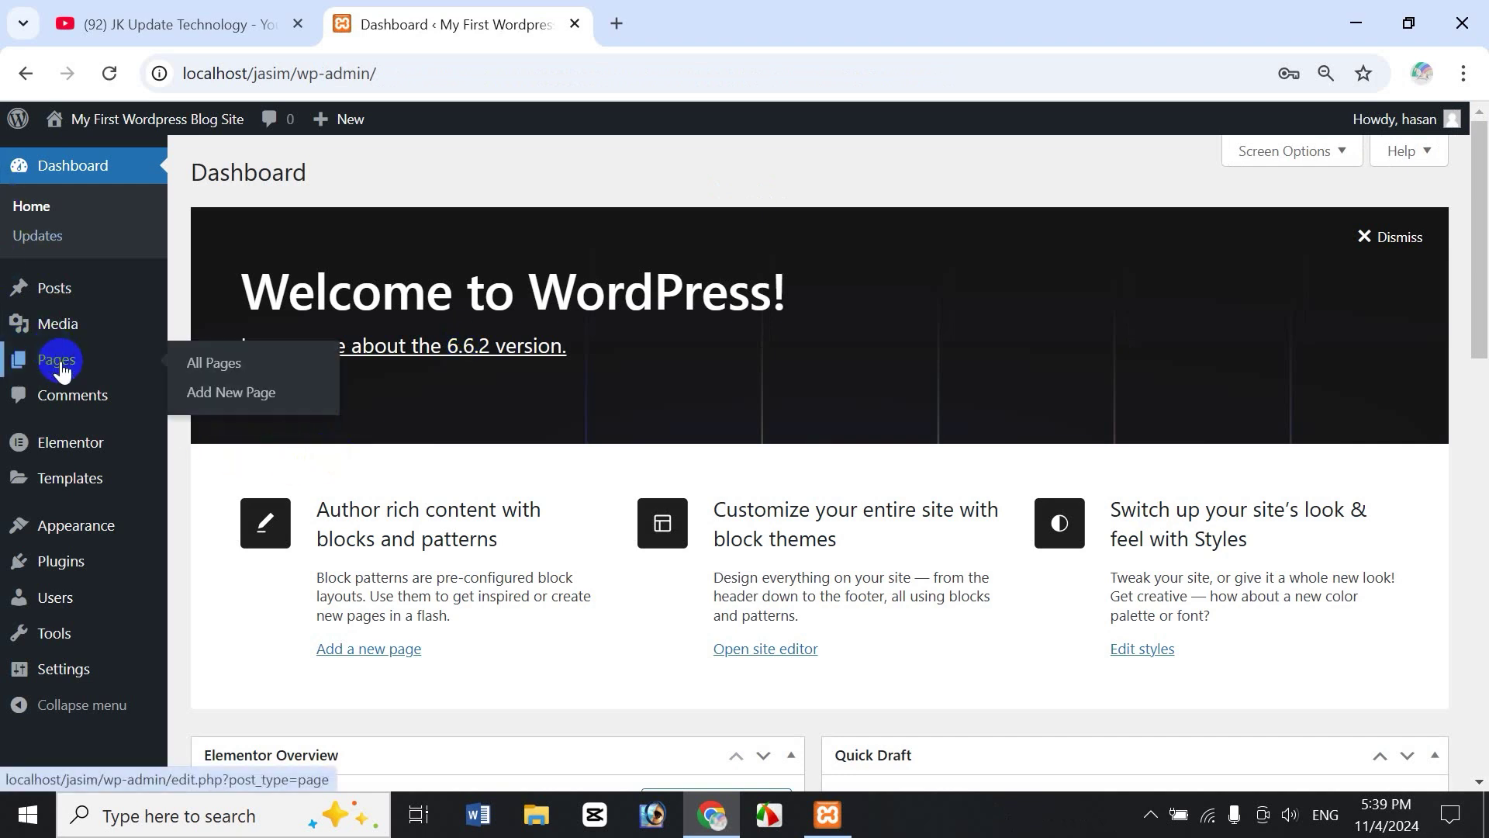
Open the Home page from the list of all pages for editing with Elementor
click(211, 366)
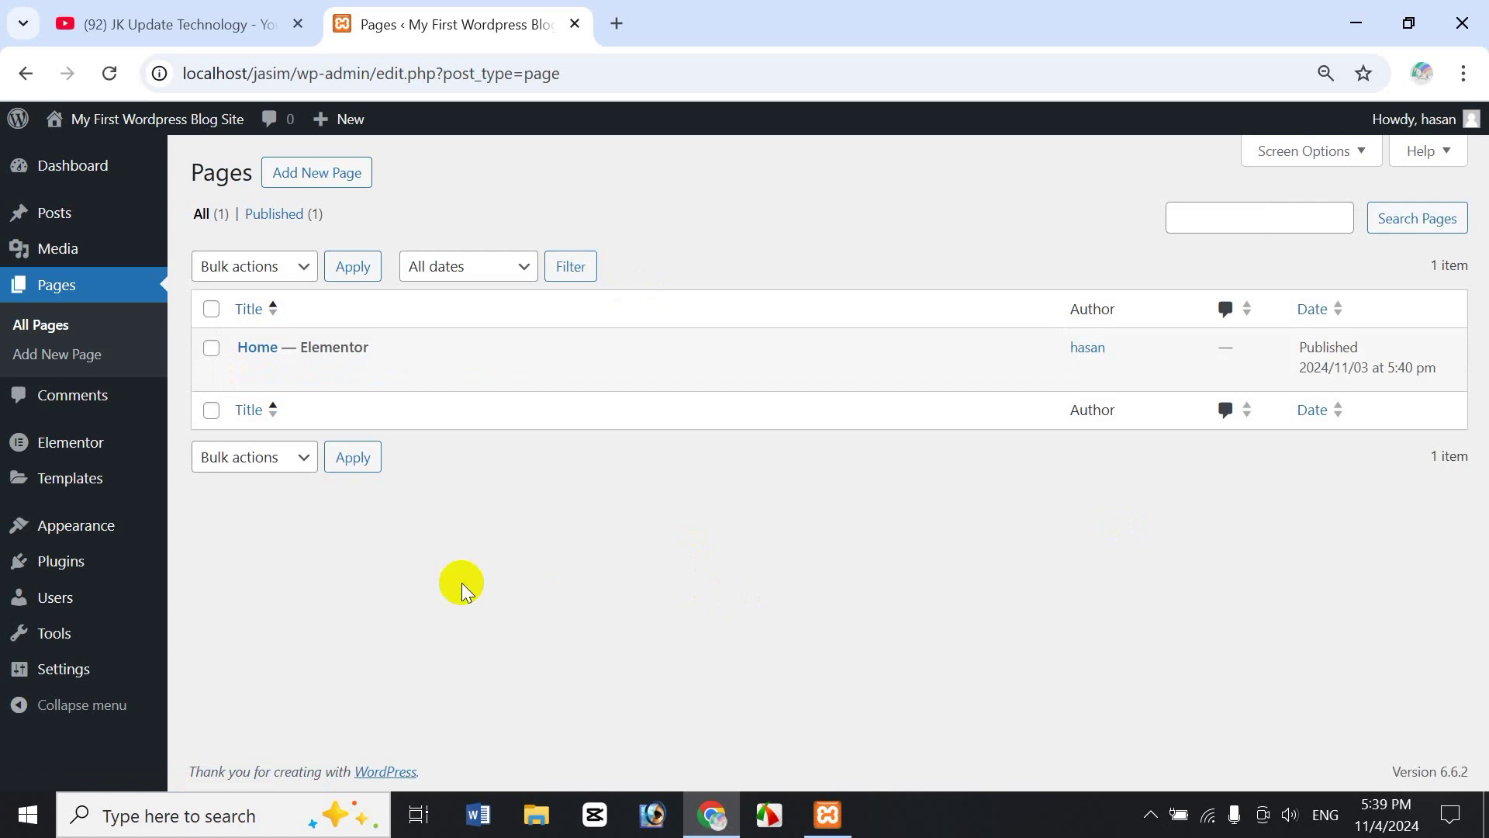
mouse_move(282, 370)
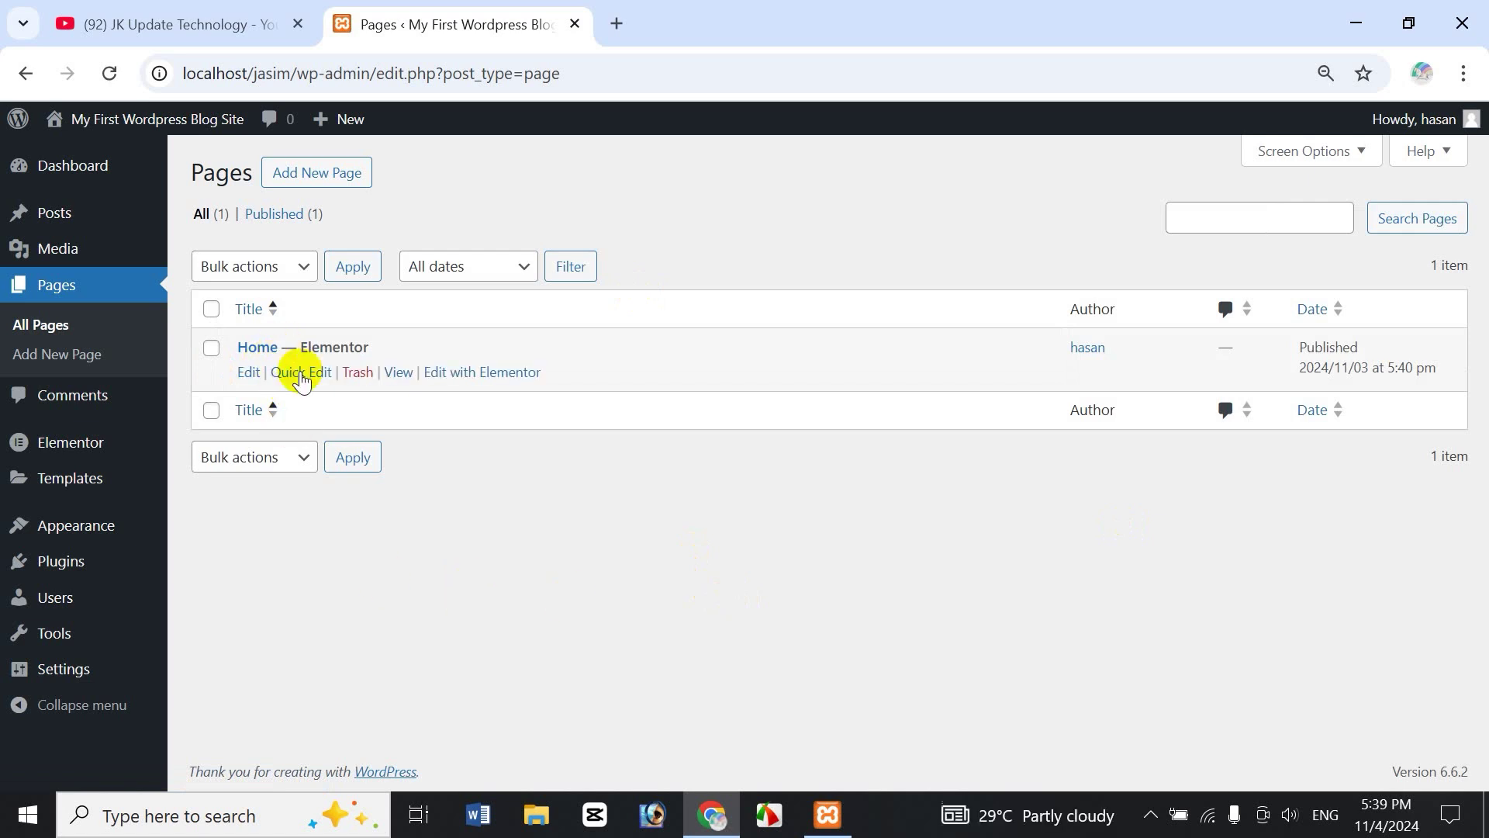
click(508, 375)
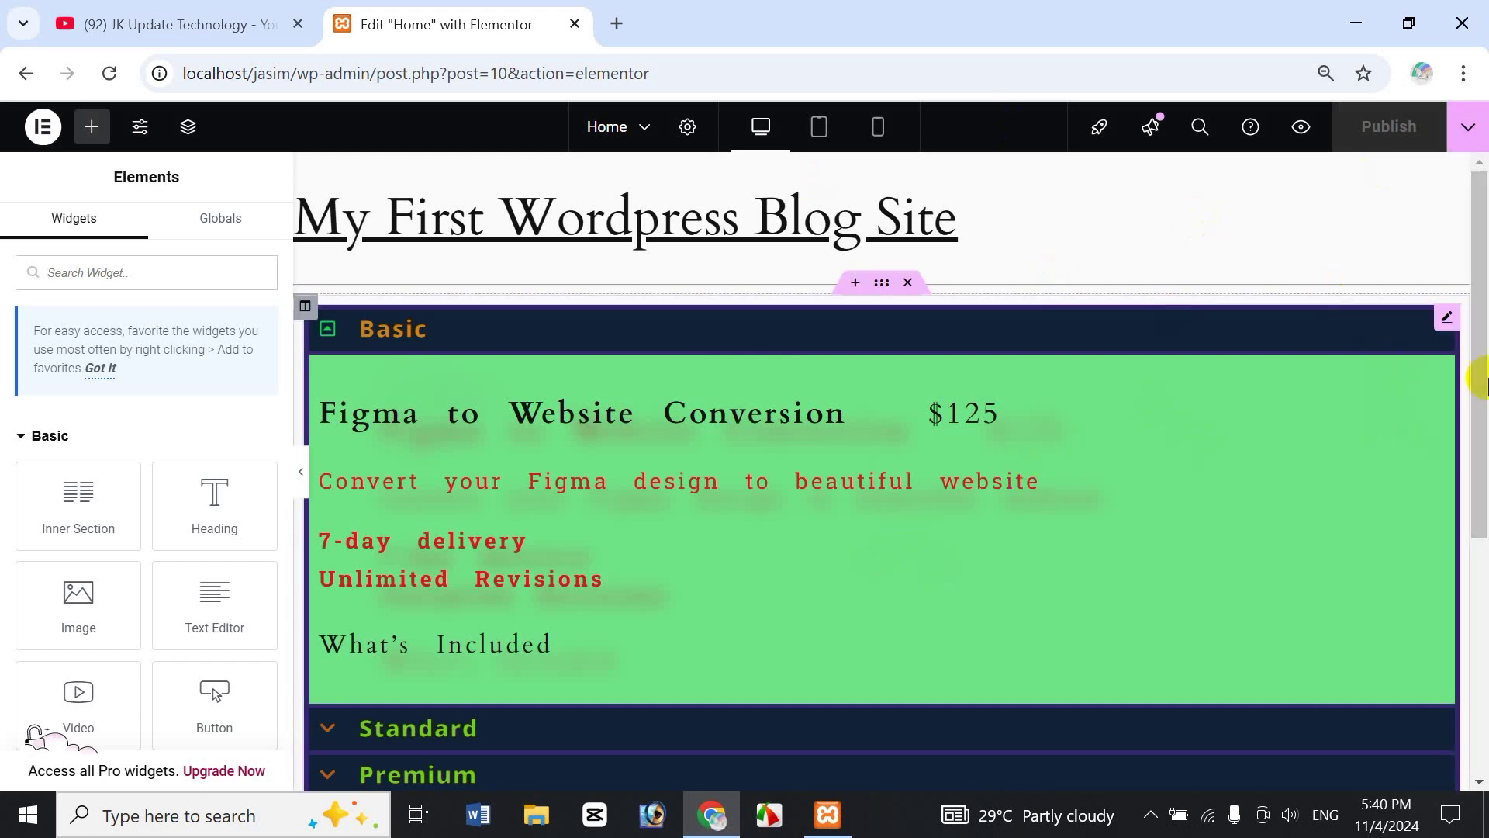
scroll(1481, 402, down, 1)
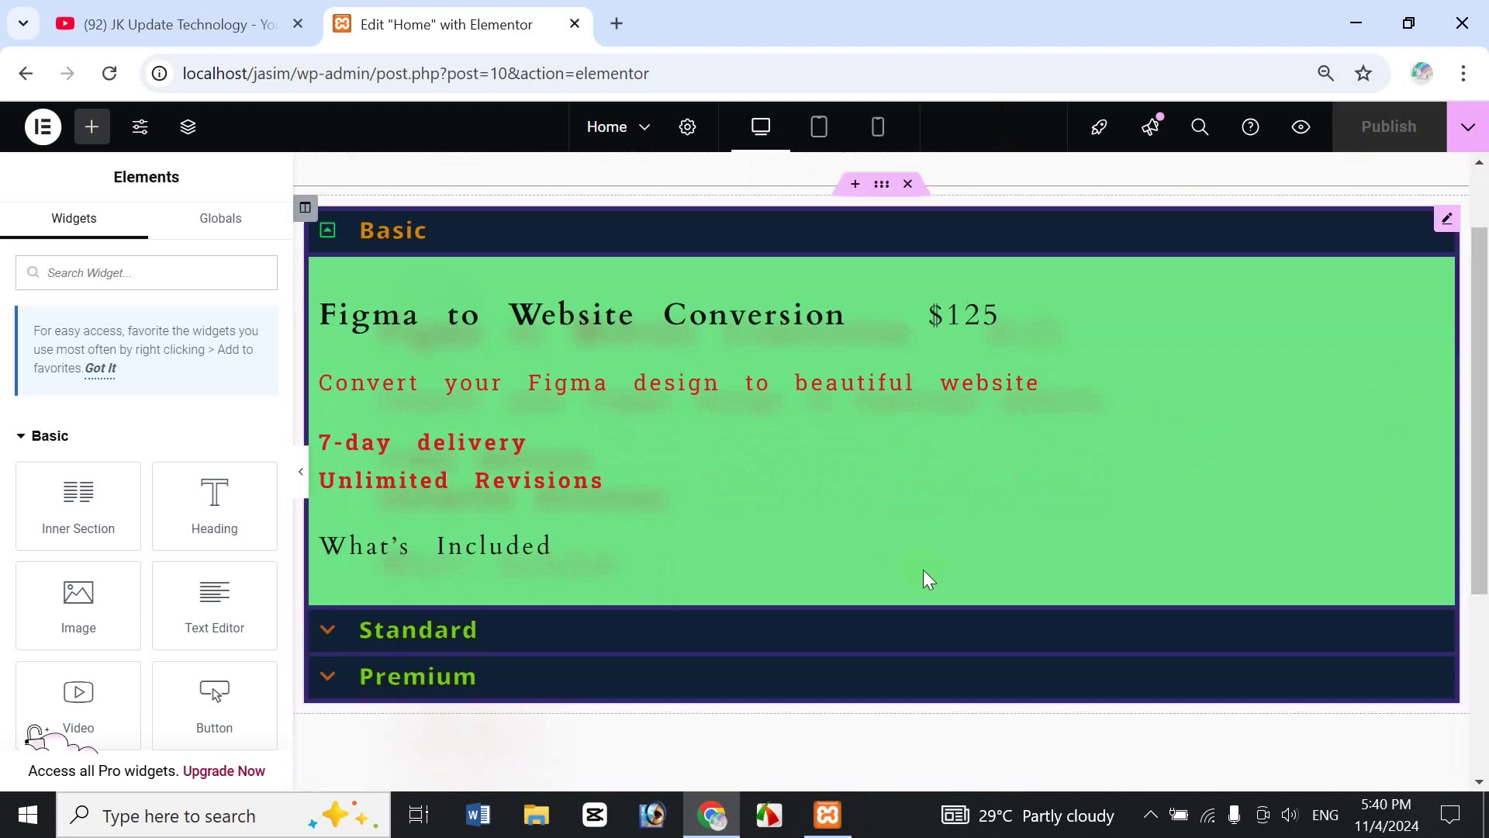
Collapse the Basic item of the accordion on the Home page in the Elementor editor
click(224, 49)
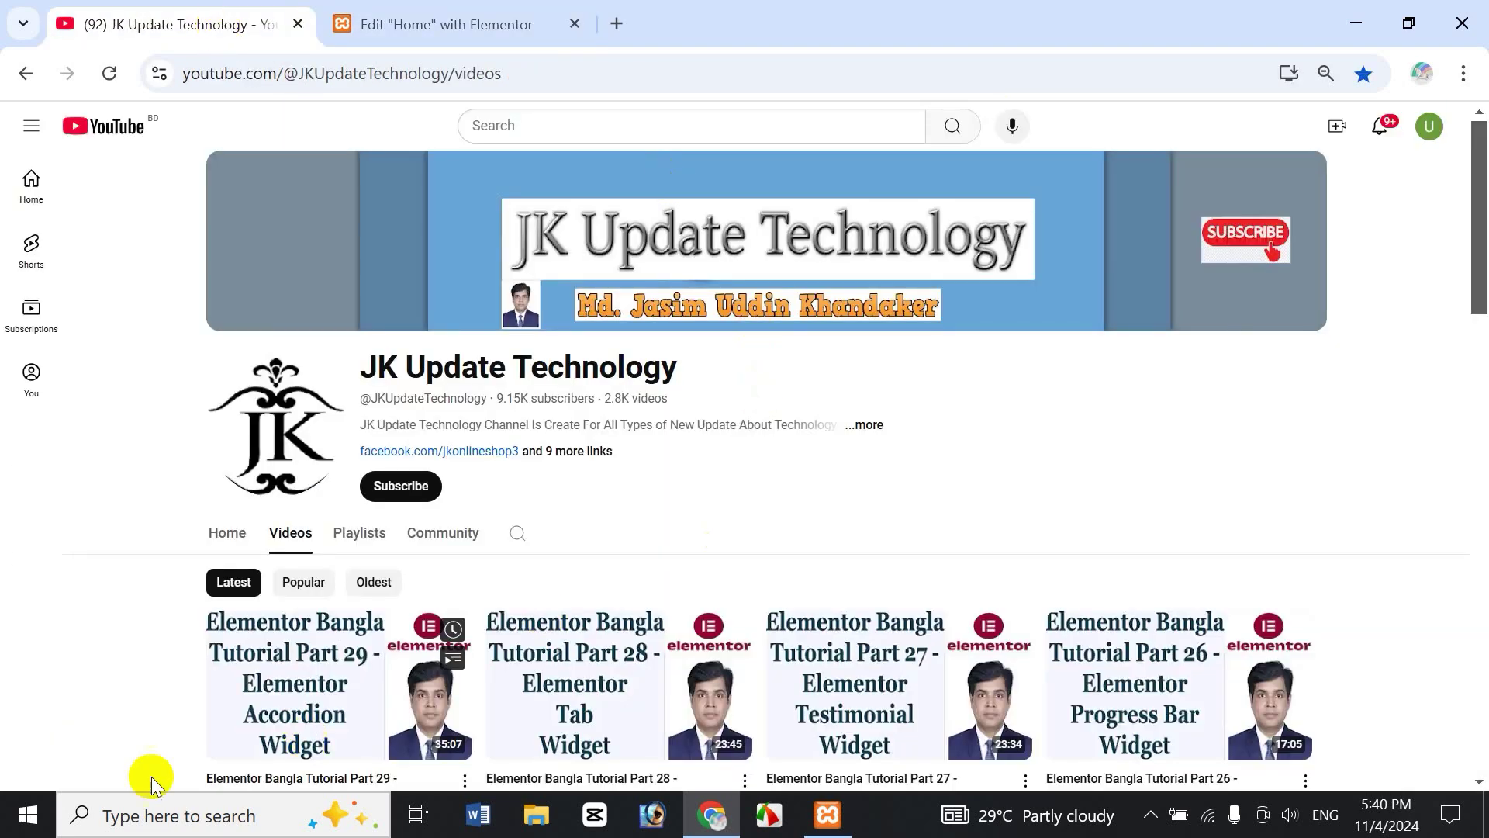
click(471, 17)
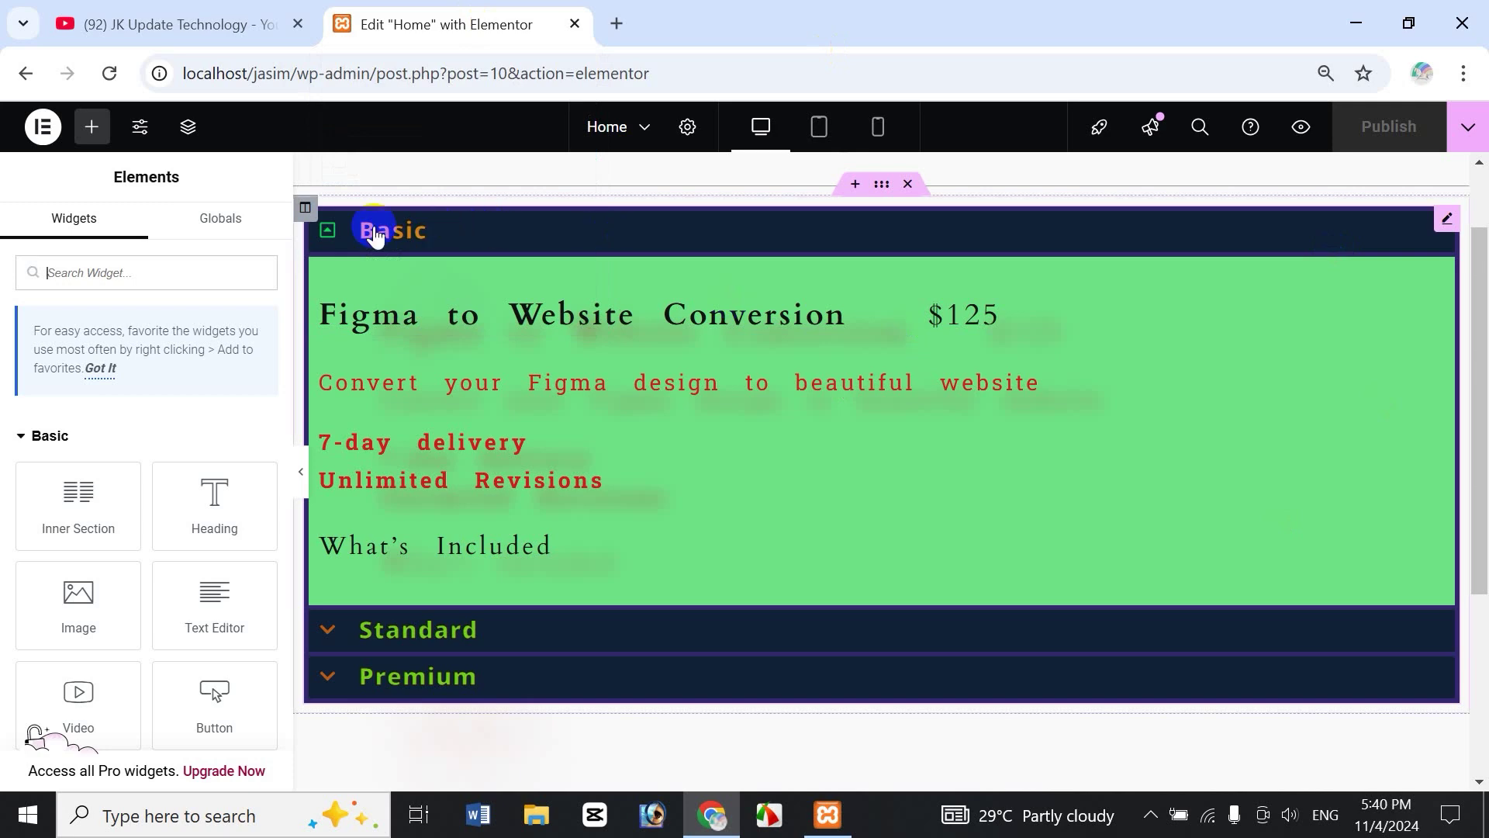
click(329, 235)
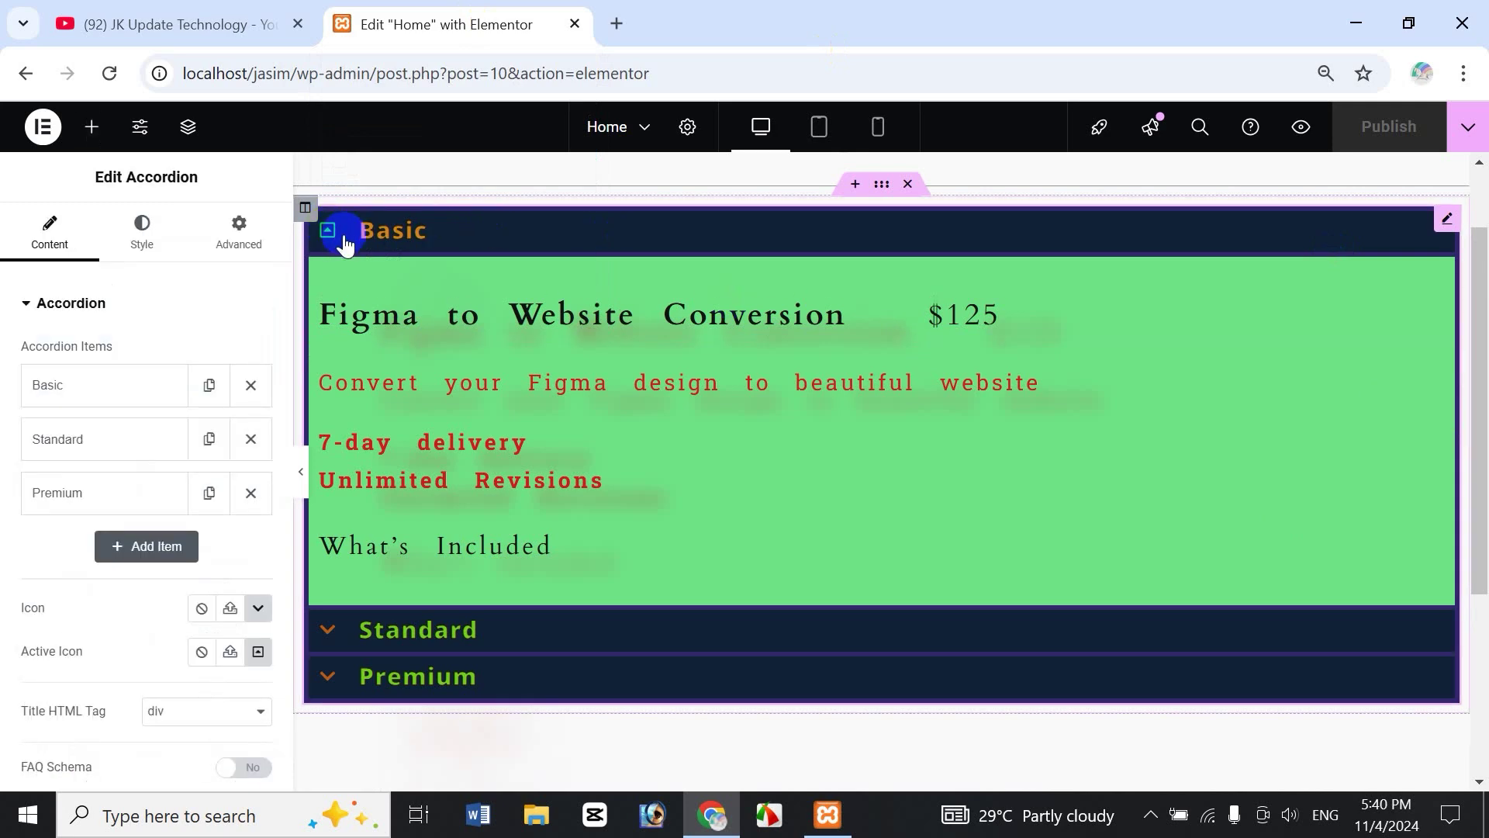
click(329, 235)
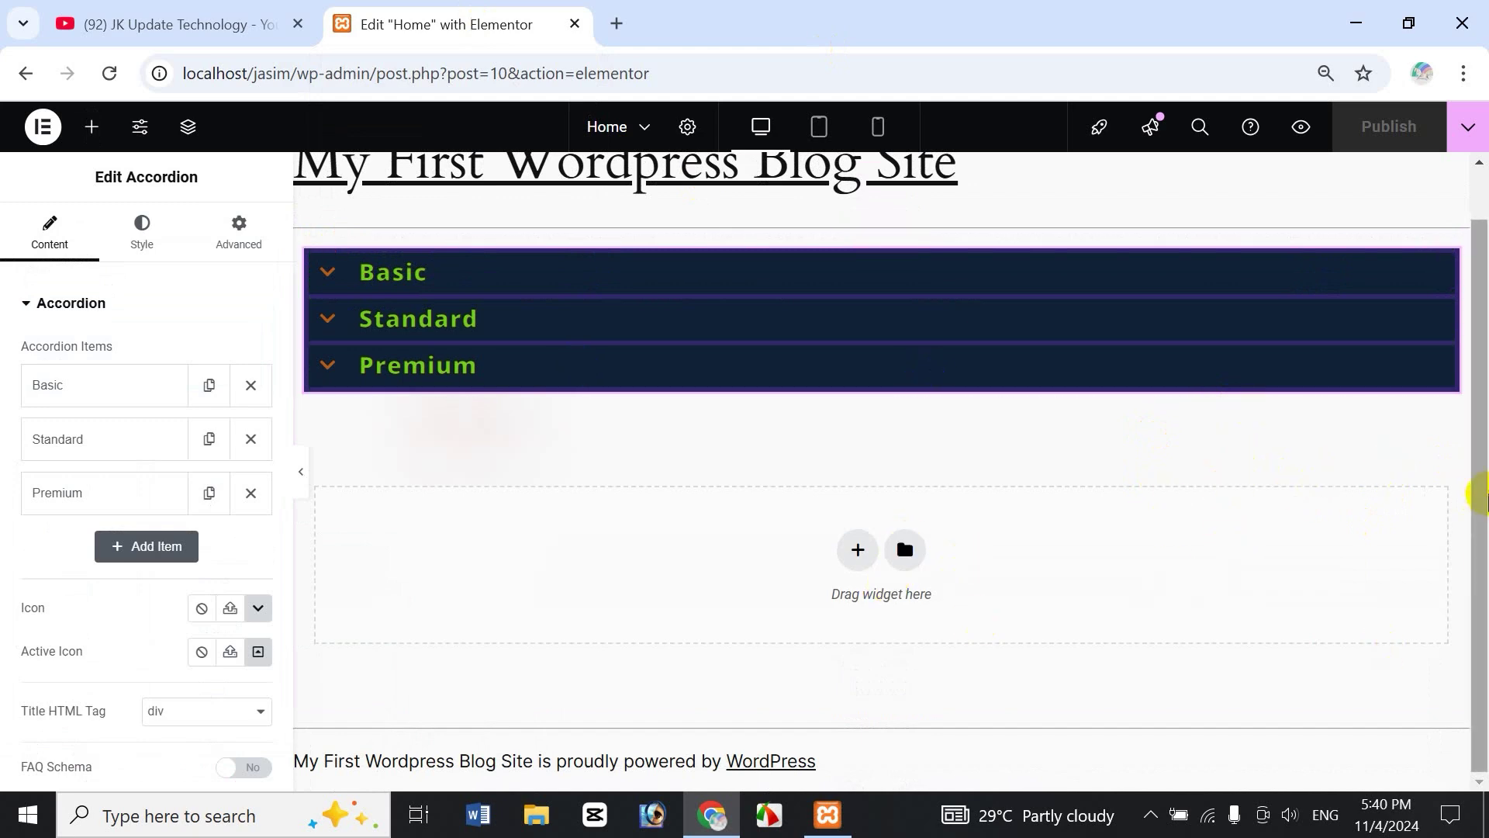
Add a single-column section below the accordion and place a Toggle widget in it
click(858, 549)
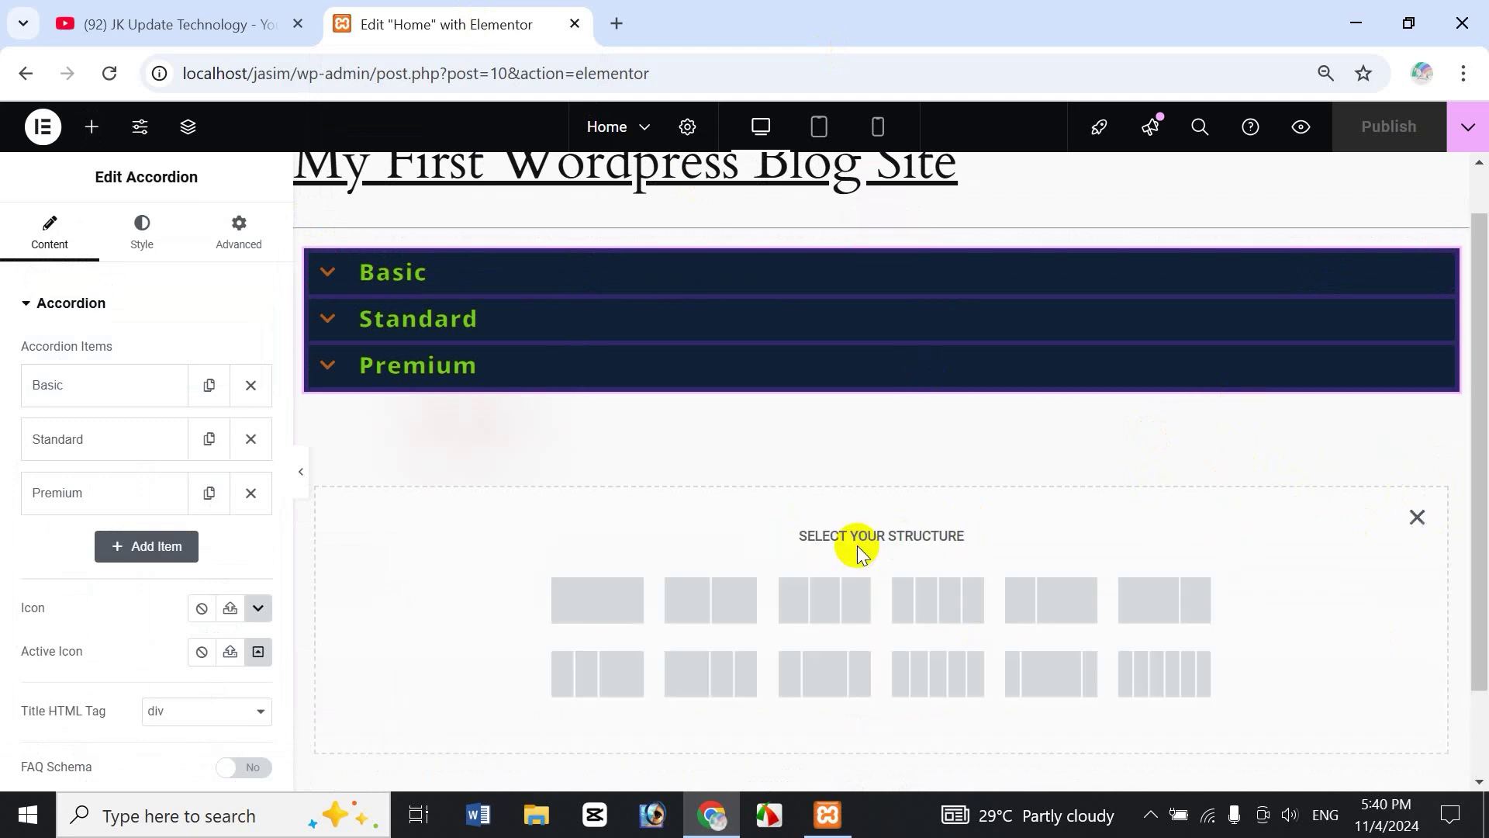
click(595, 596)
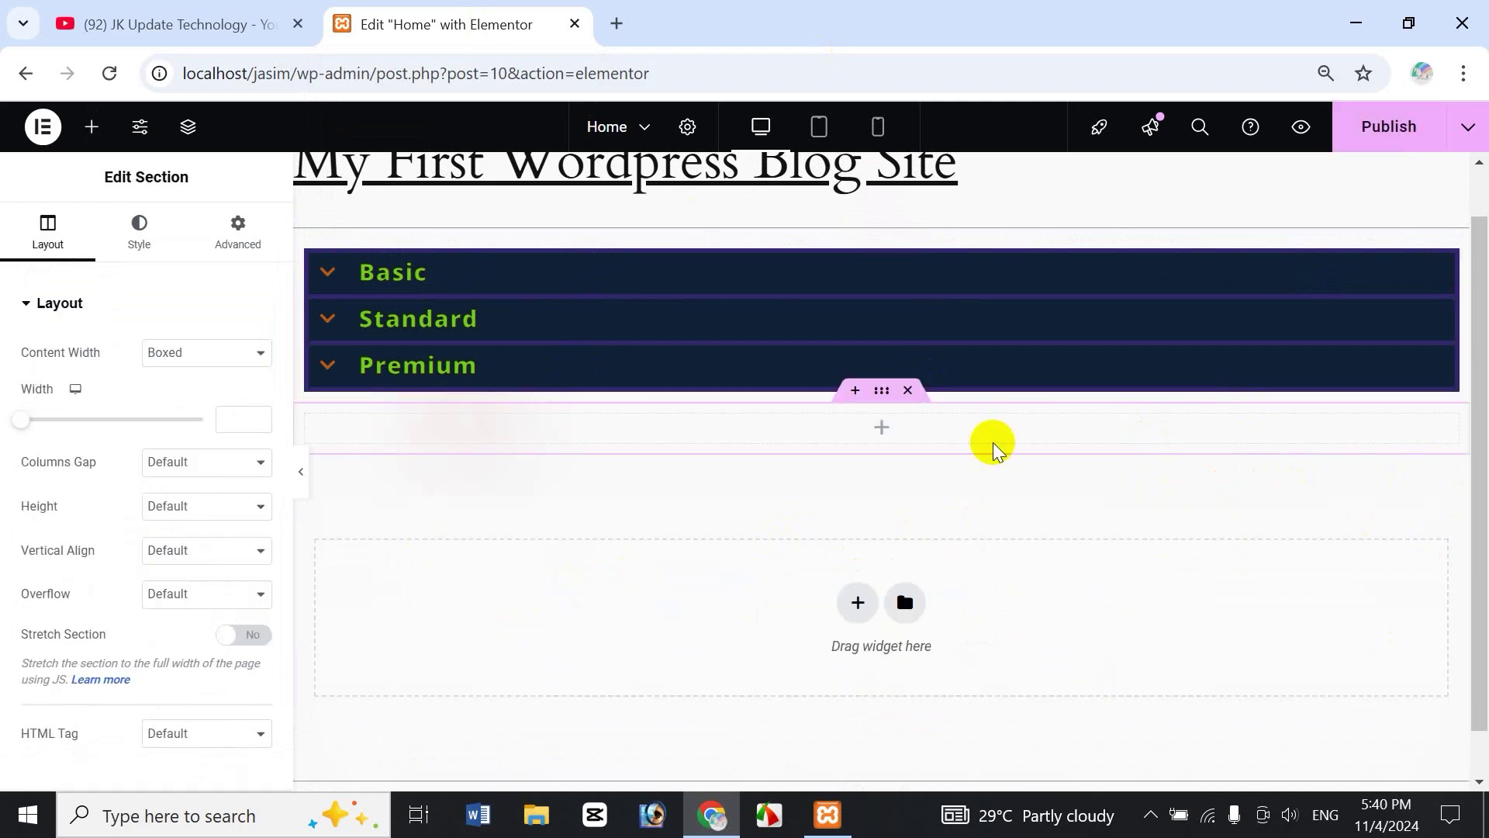
click(93, 128)
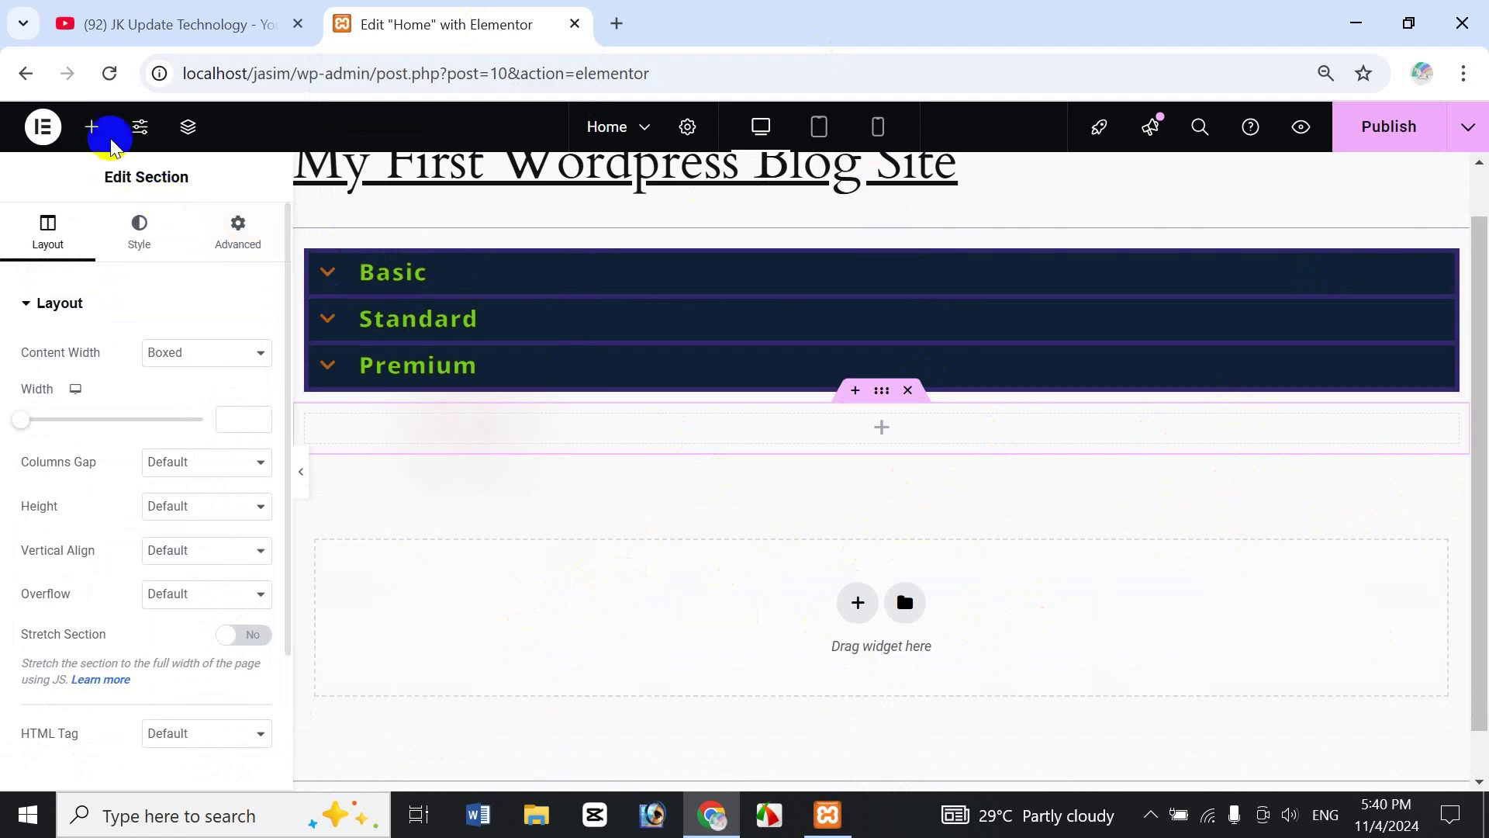
click(882, 437)
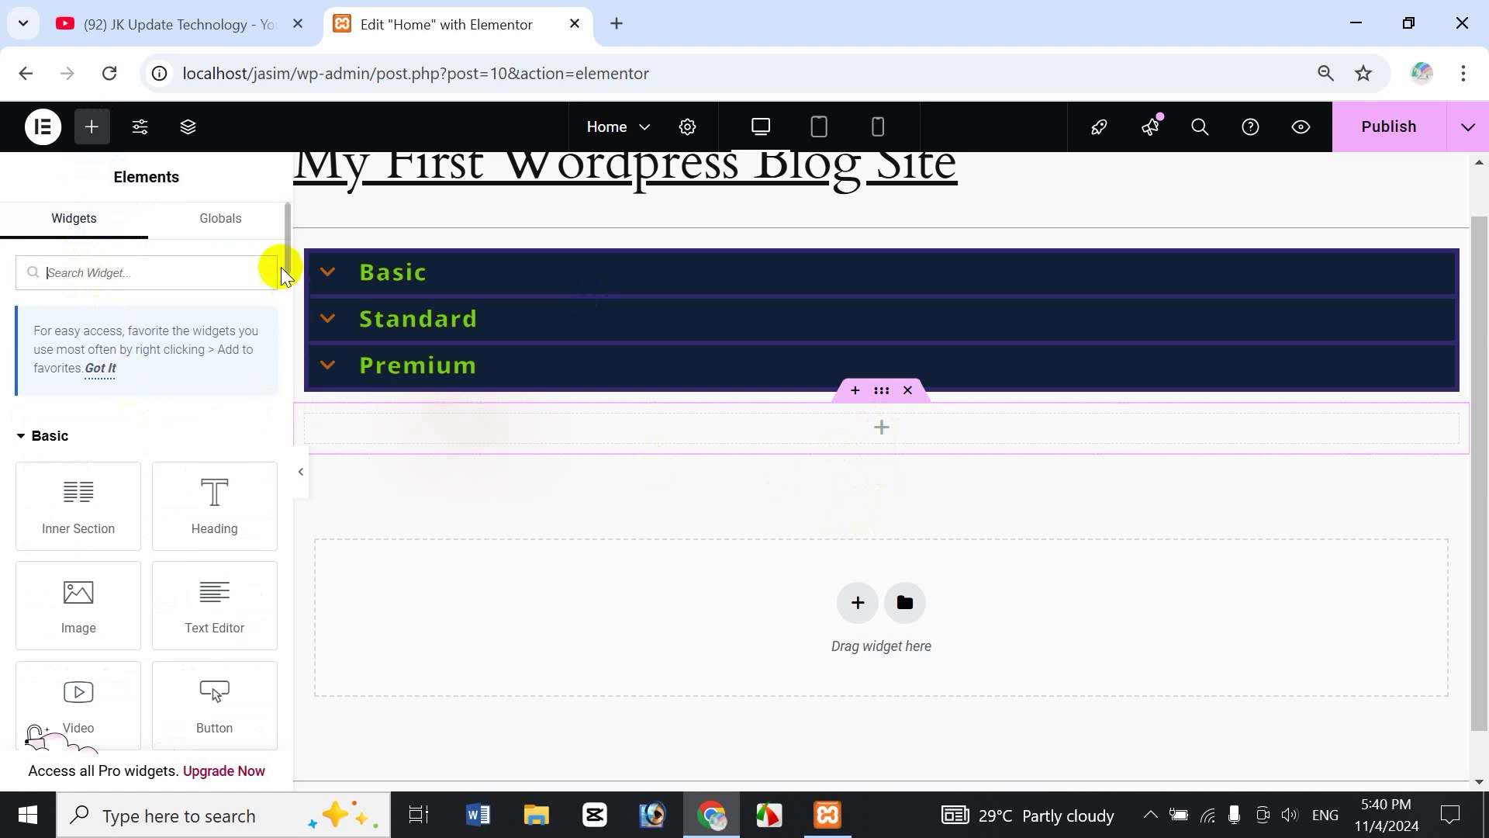
drag(287, 236, 255, 597)
scroll(255, 597, down, 1)
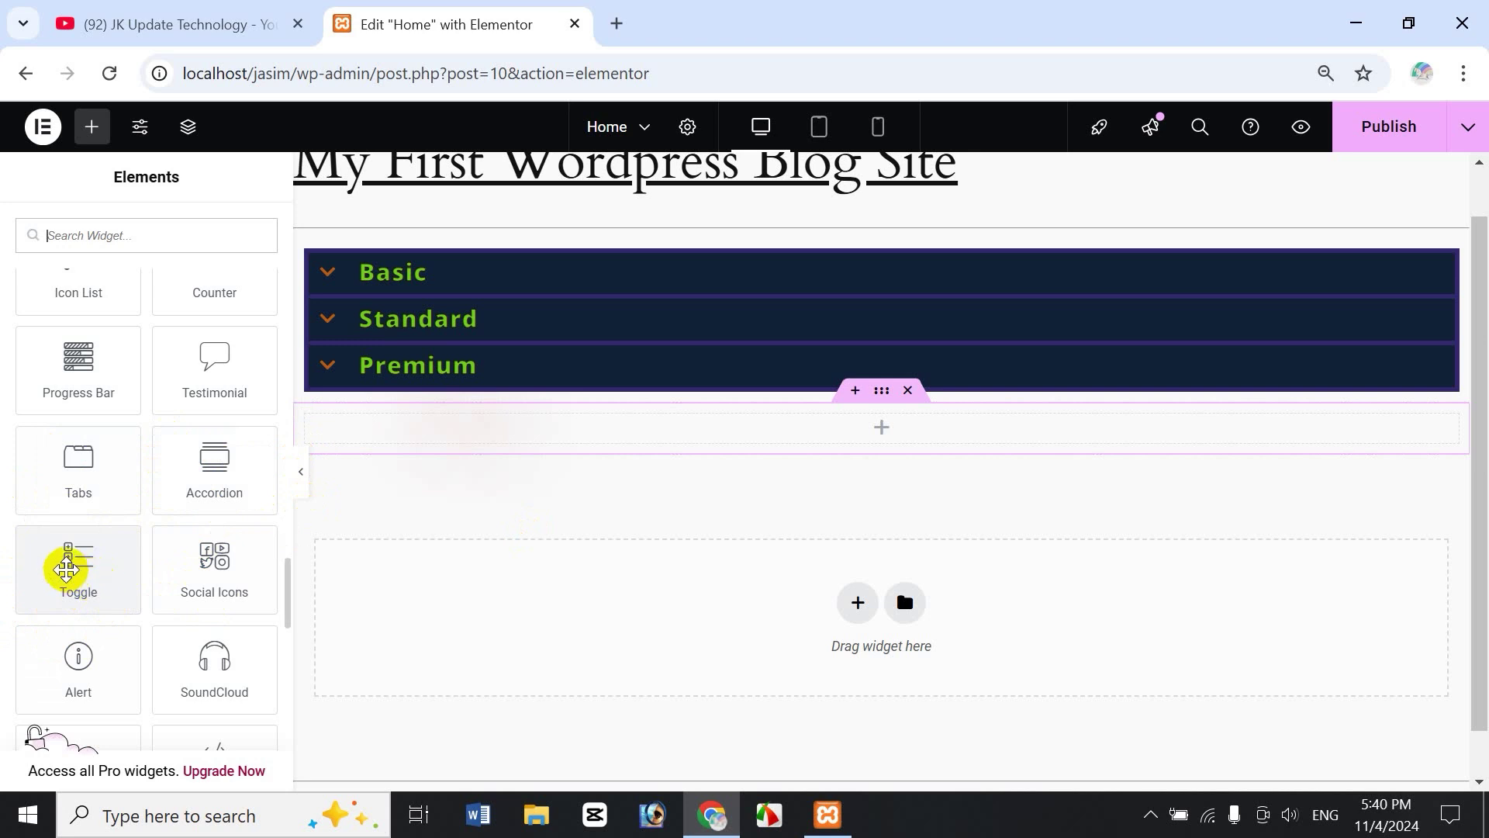
drag(67, 571, 839, 435)
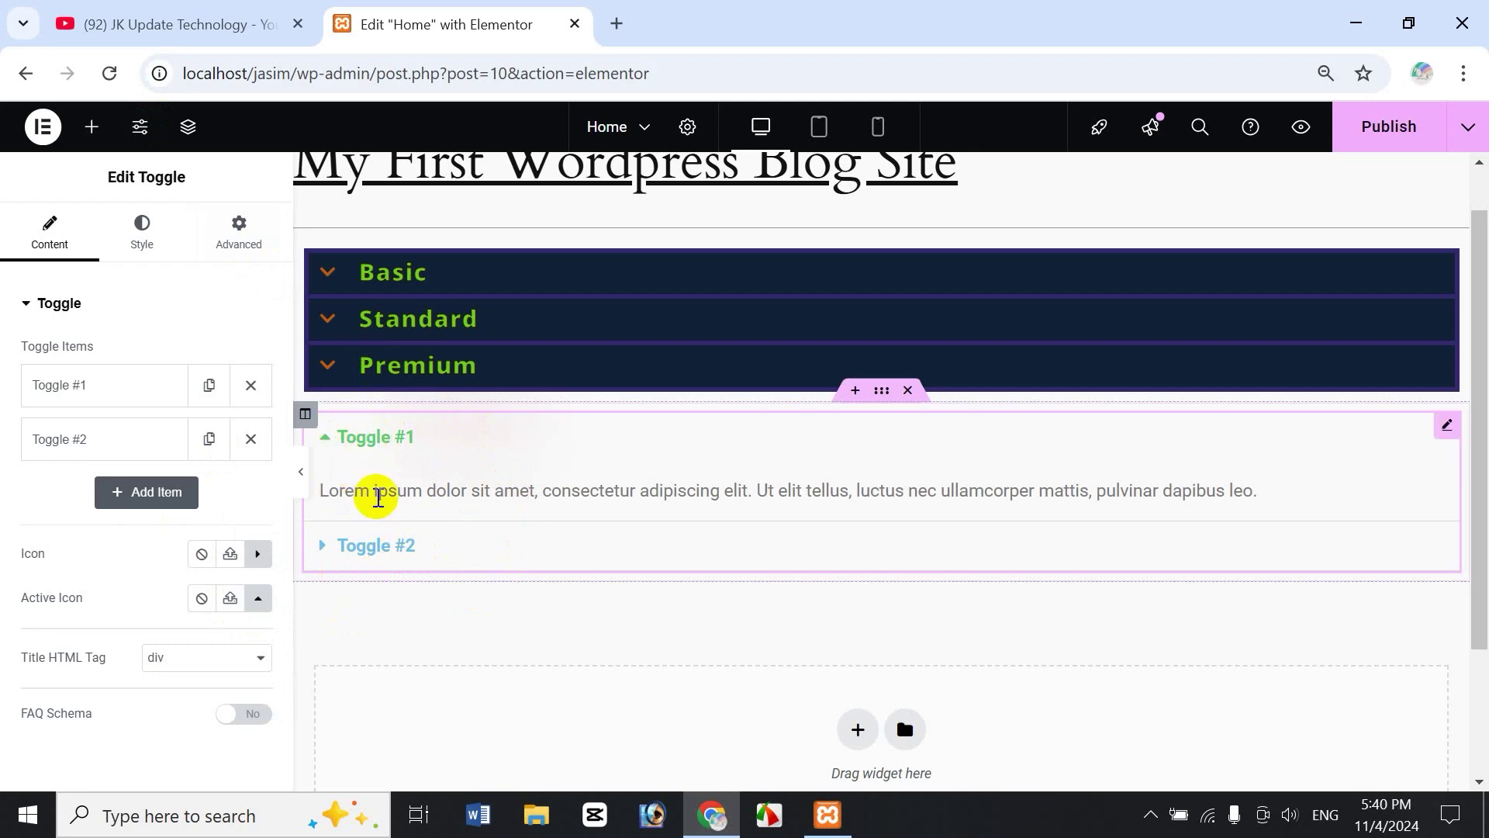
Test the toggle widget on the page by expanding Toggle #2 and collapsing Toggle #1
click(365, 543)
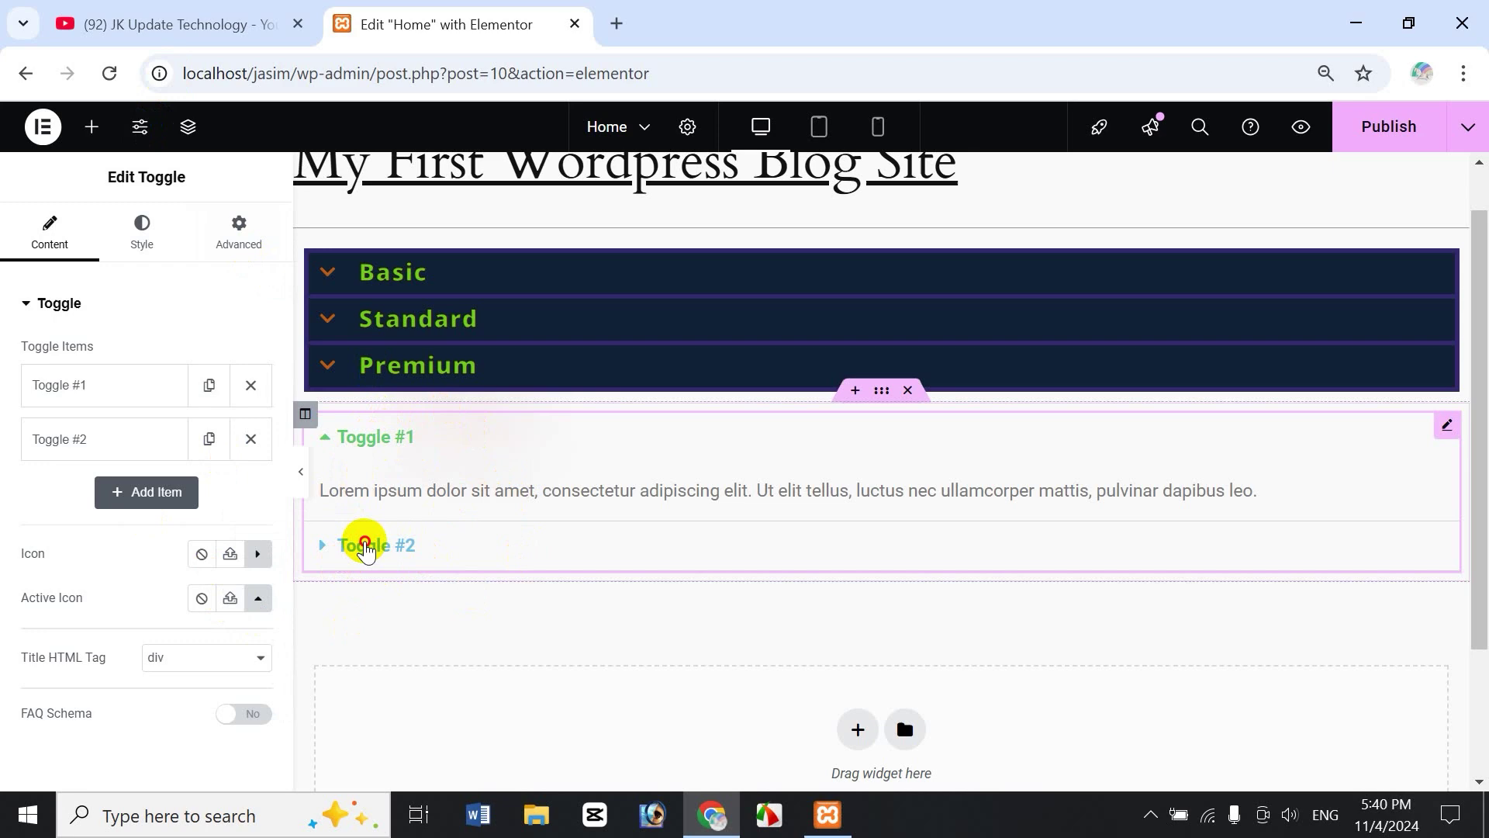
click(378, 434)
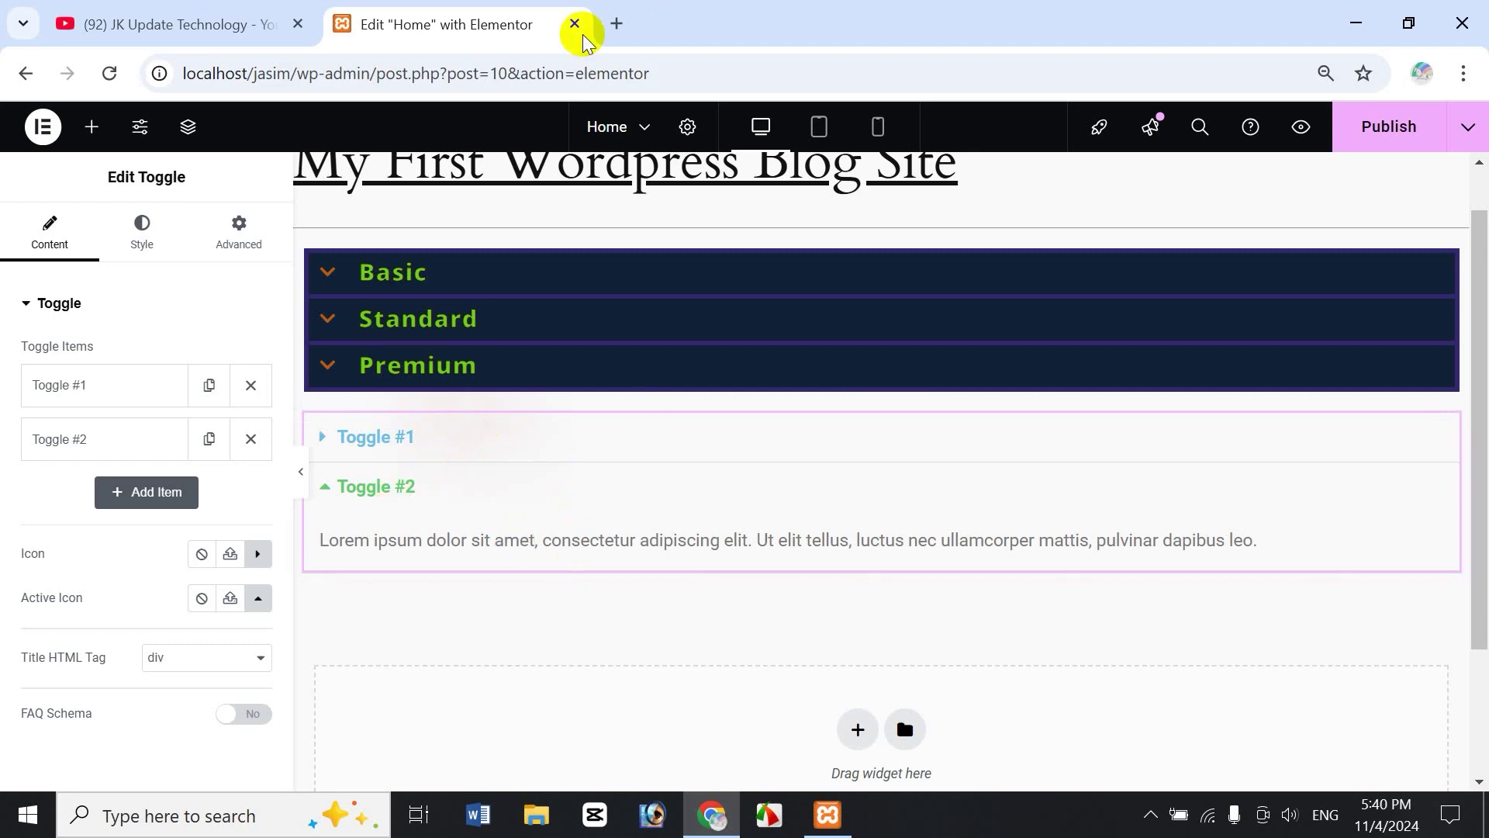
Search Google for fiverr in a new browser tab and open the Fiverr website
click(618, 31)
text(f)
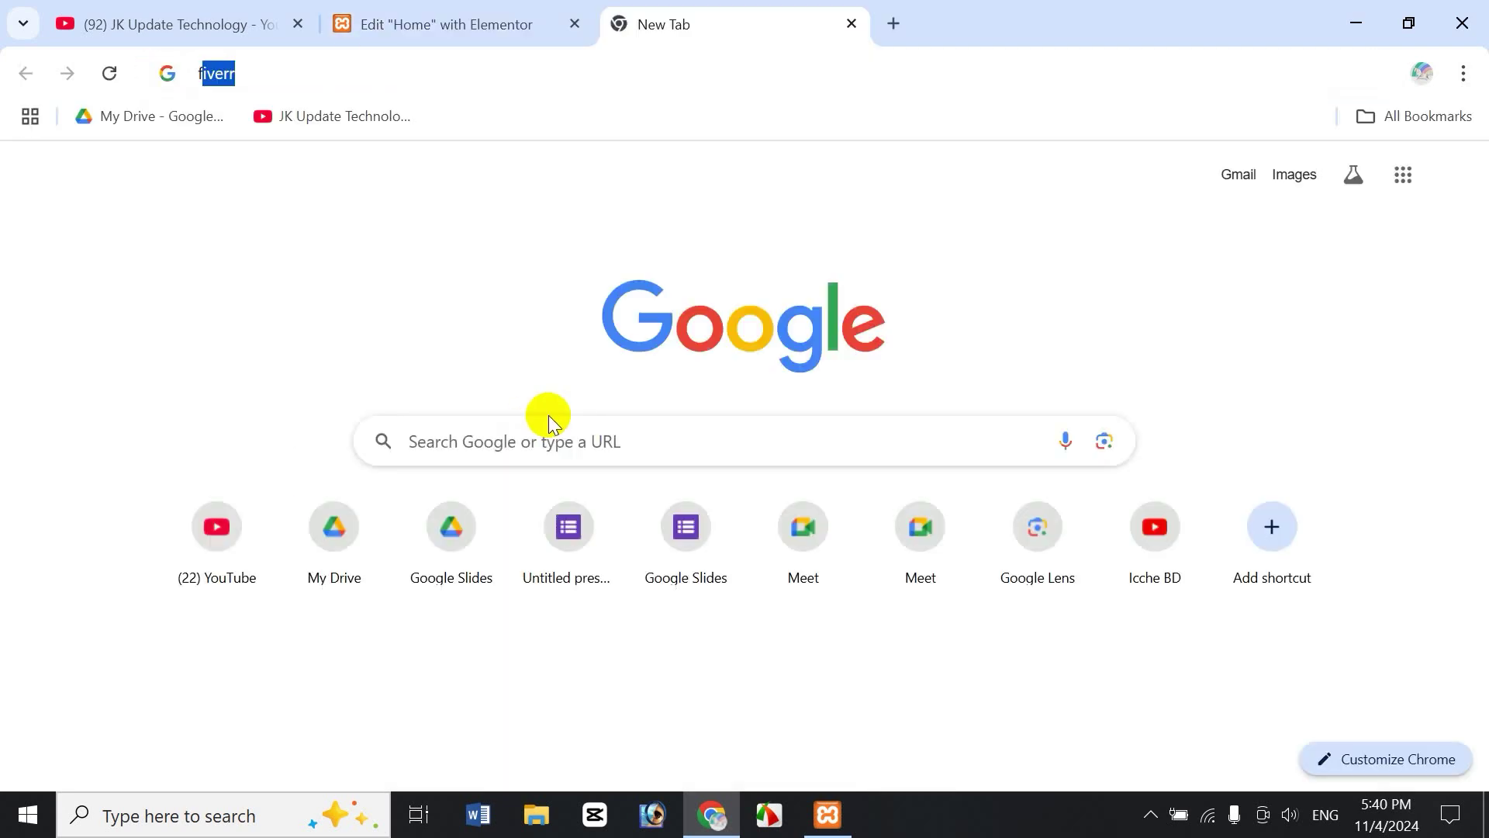
key(Return)
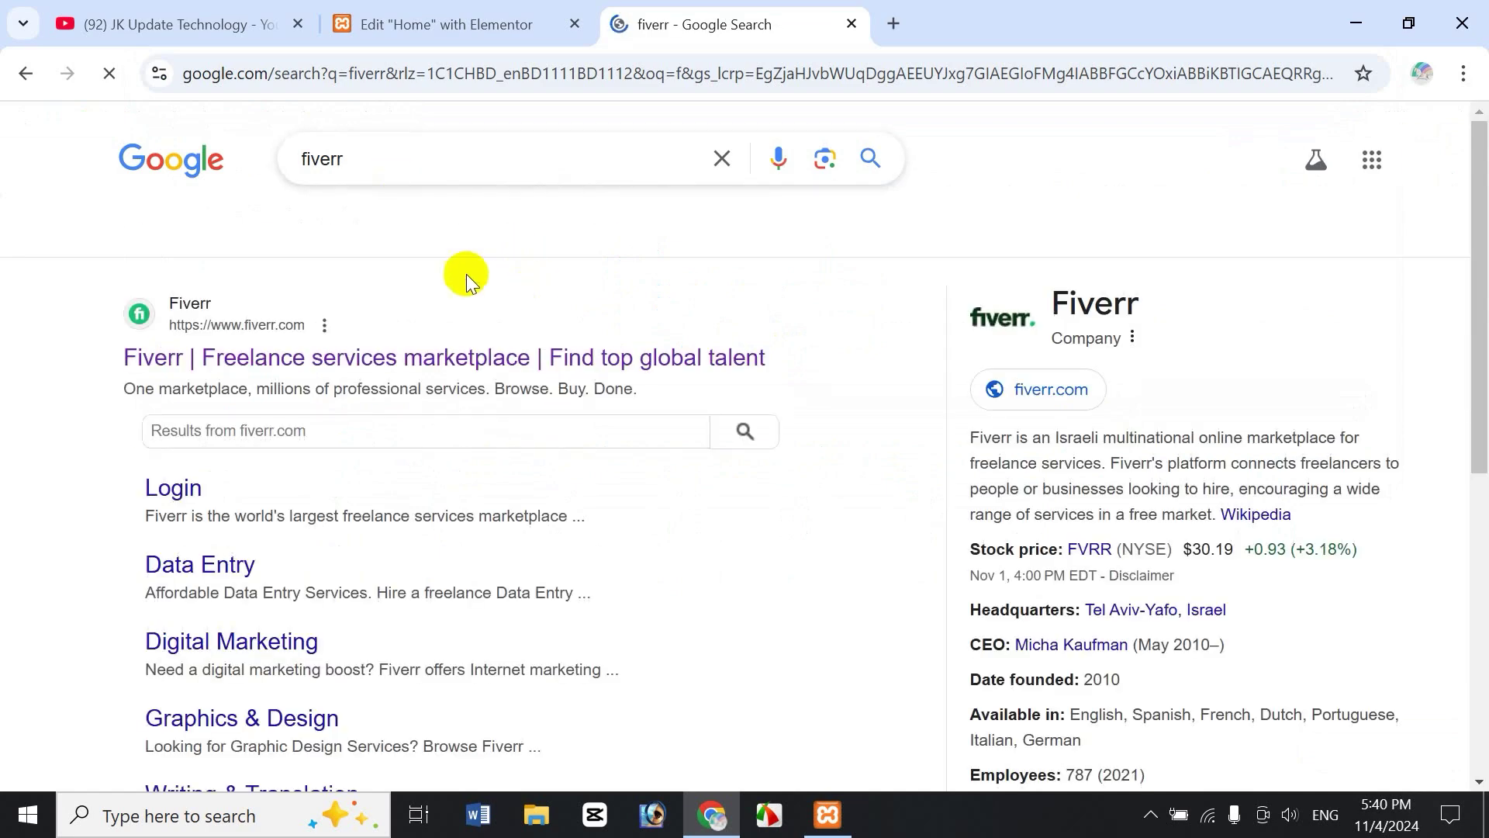
click(214, 362)
Open the monthly local SEO service gig from Fiverr's SEO category and bring its Basic, Standard and Premium packages into view
drag(1481, 131, 1482, 339)
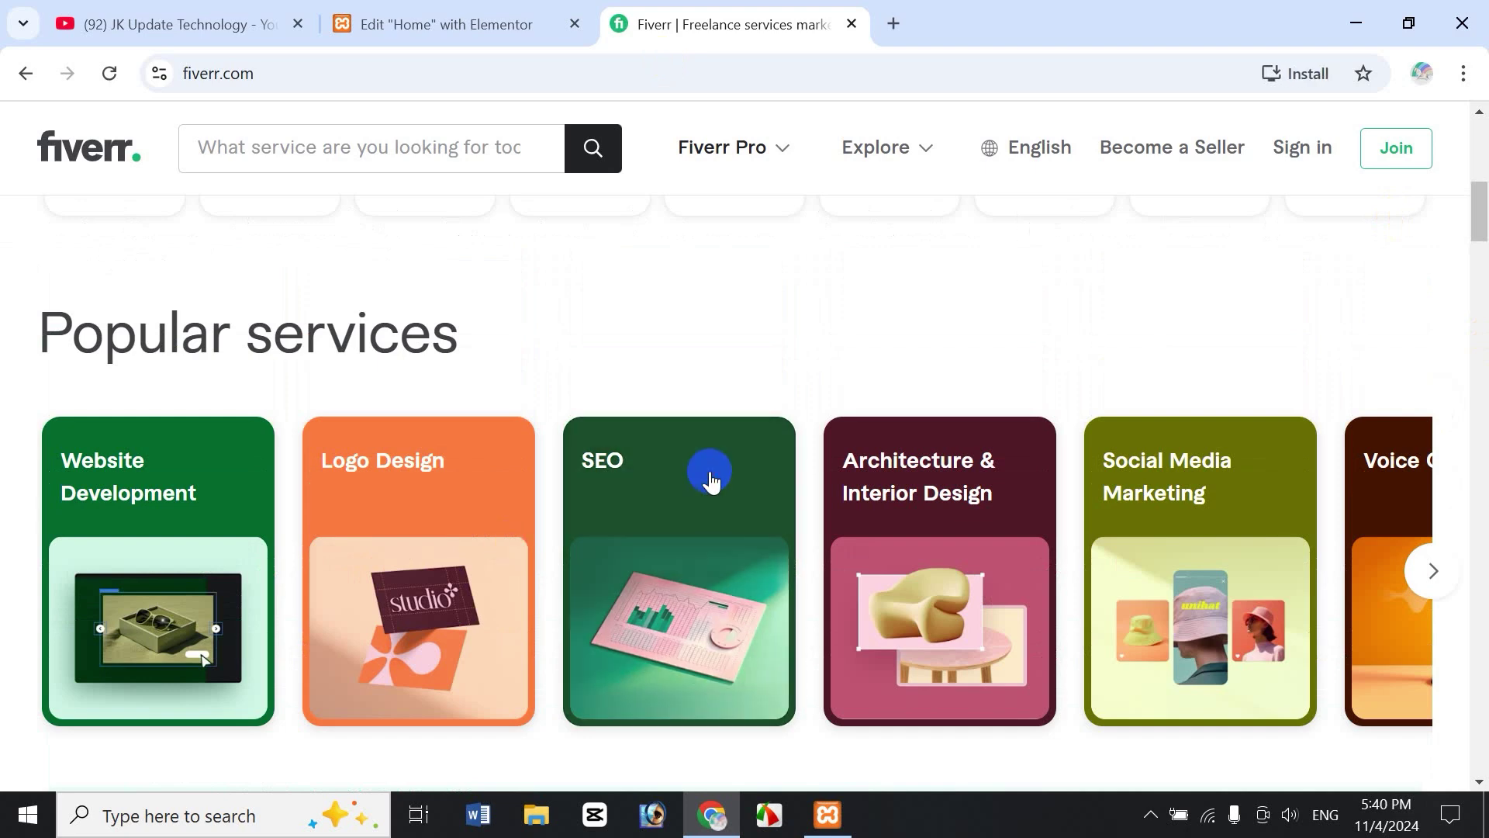
click(710, 473)
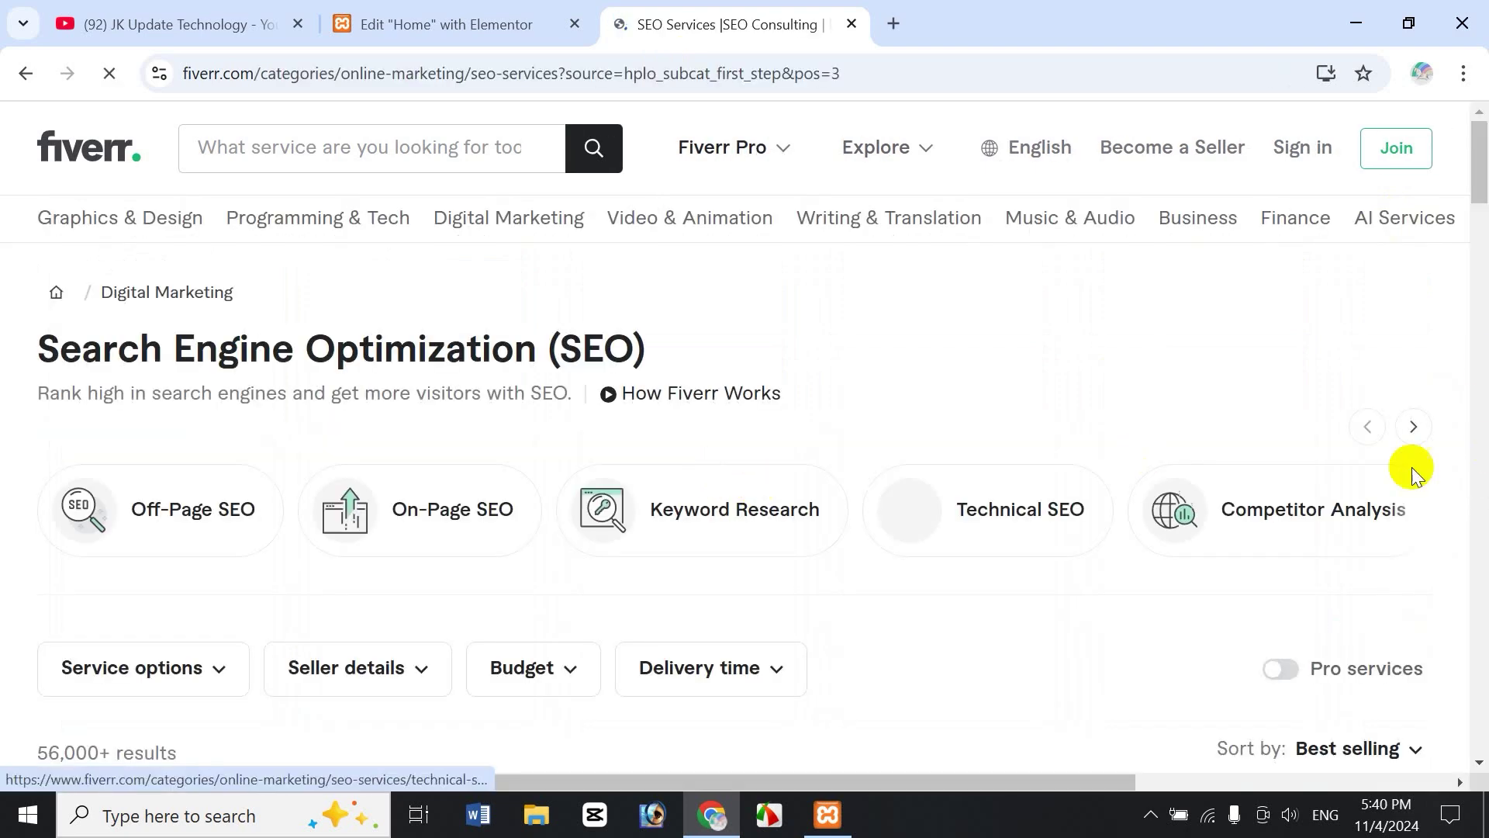
drag(1479, 156, 1482, 223)
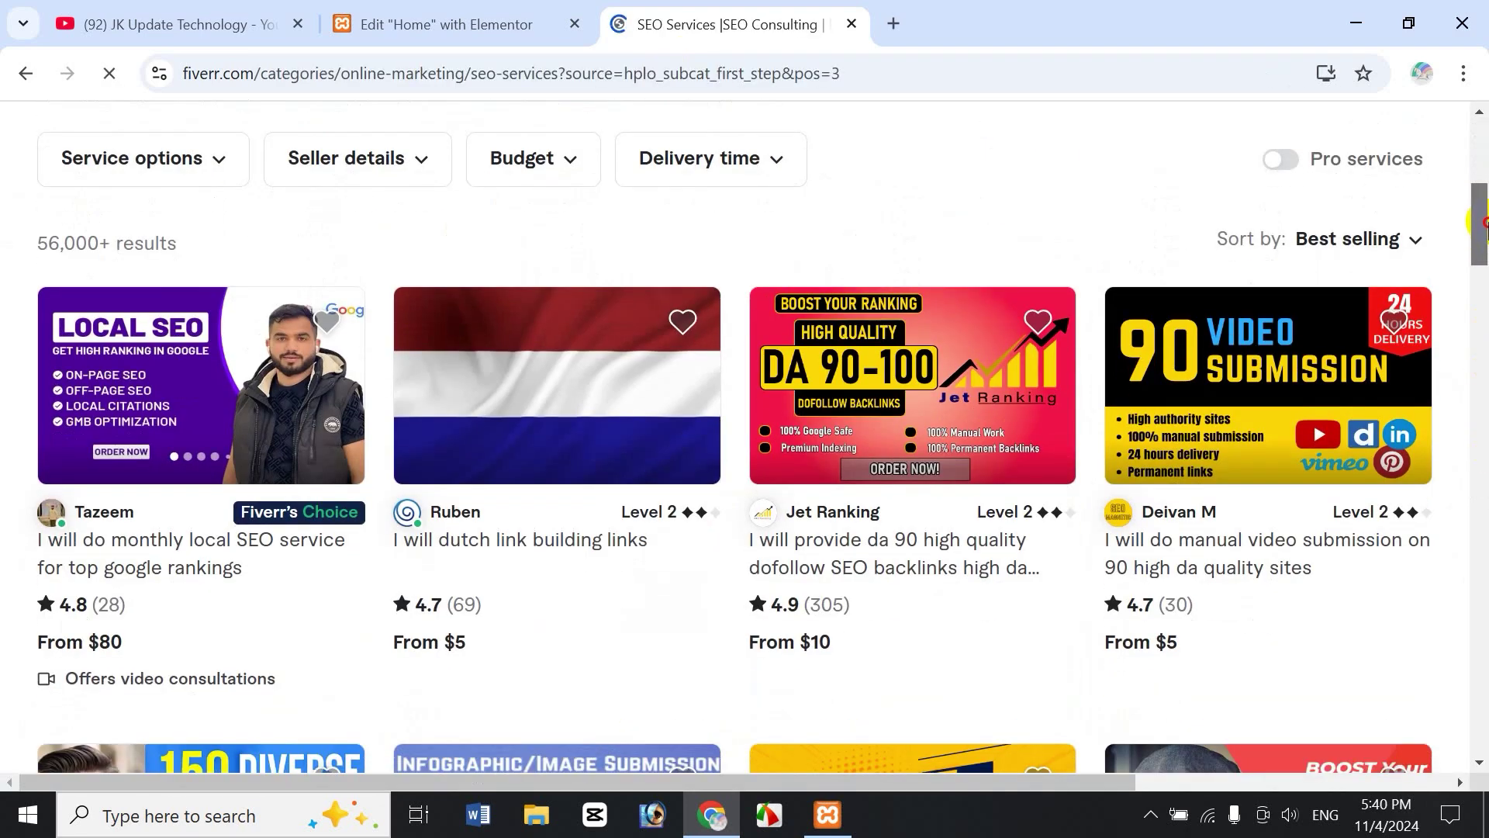
click(135, 354)
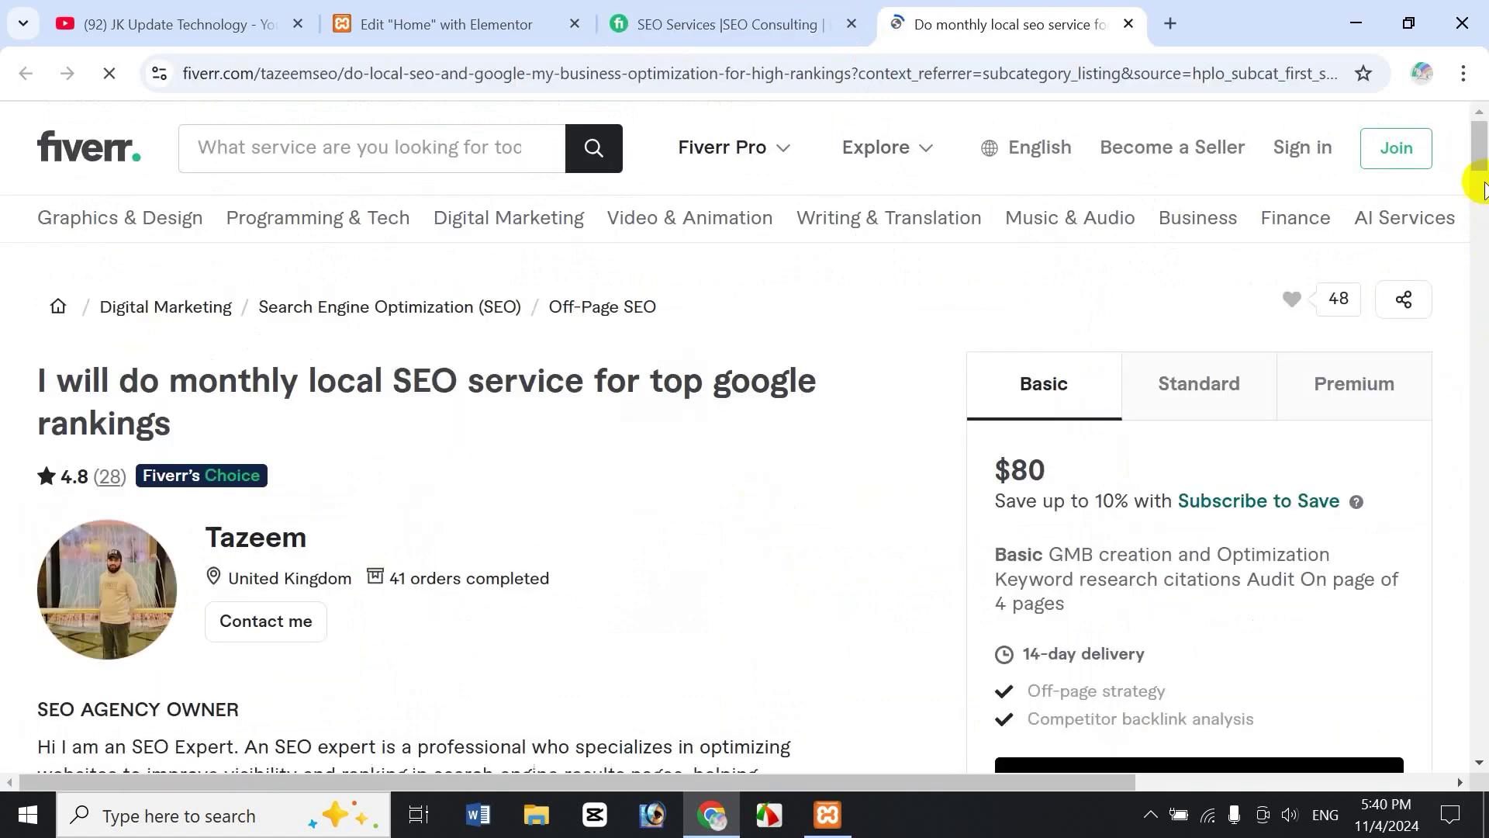
drag(1481, 152, 1481, 154)
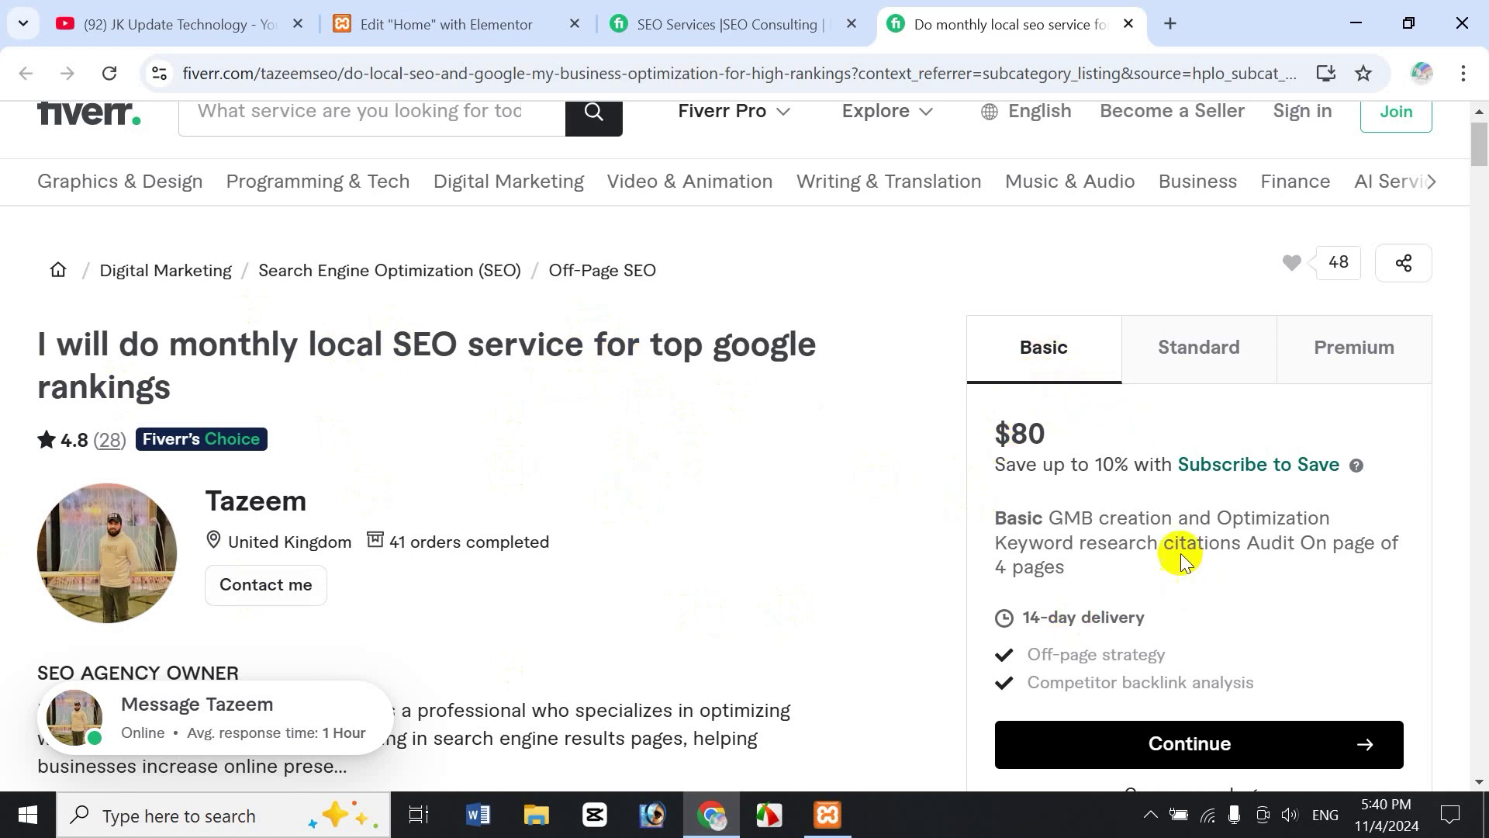
Compare the gig's Basic, Standard and Premium packages, finishing on the Basic package
click(1186, 347)
click(1399, 358)
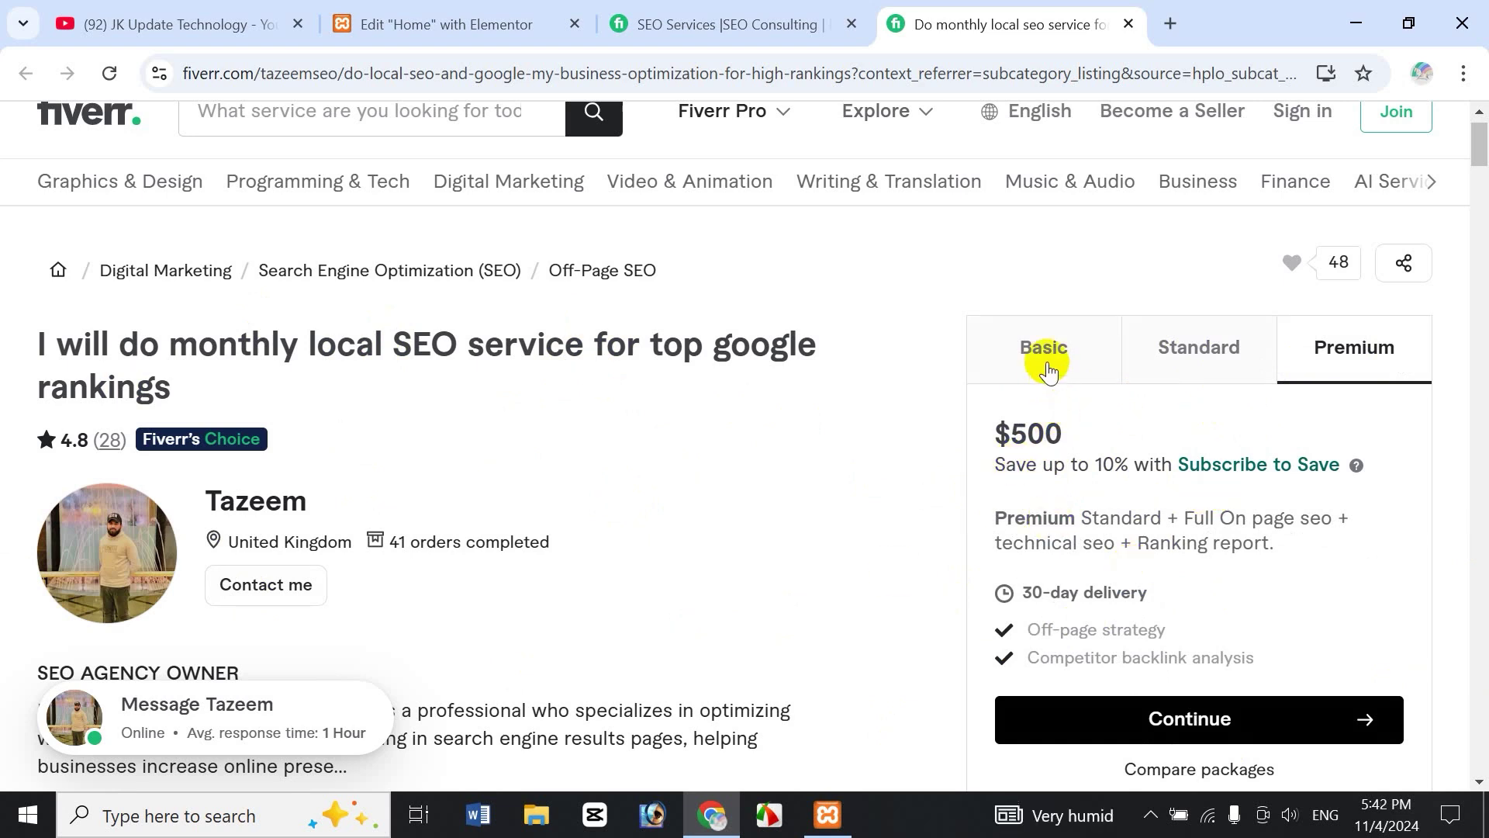
click(1046, 363)
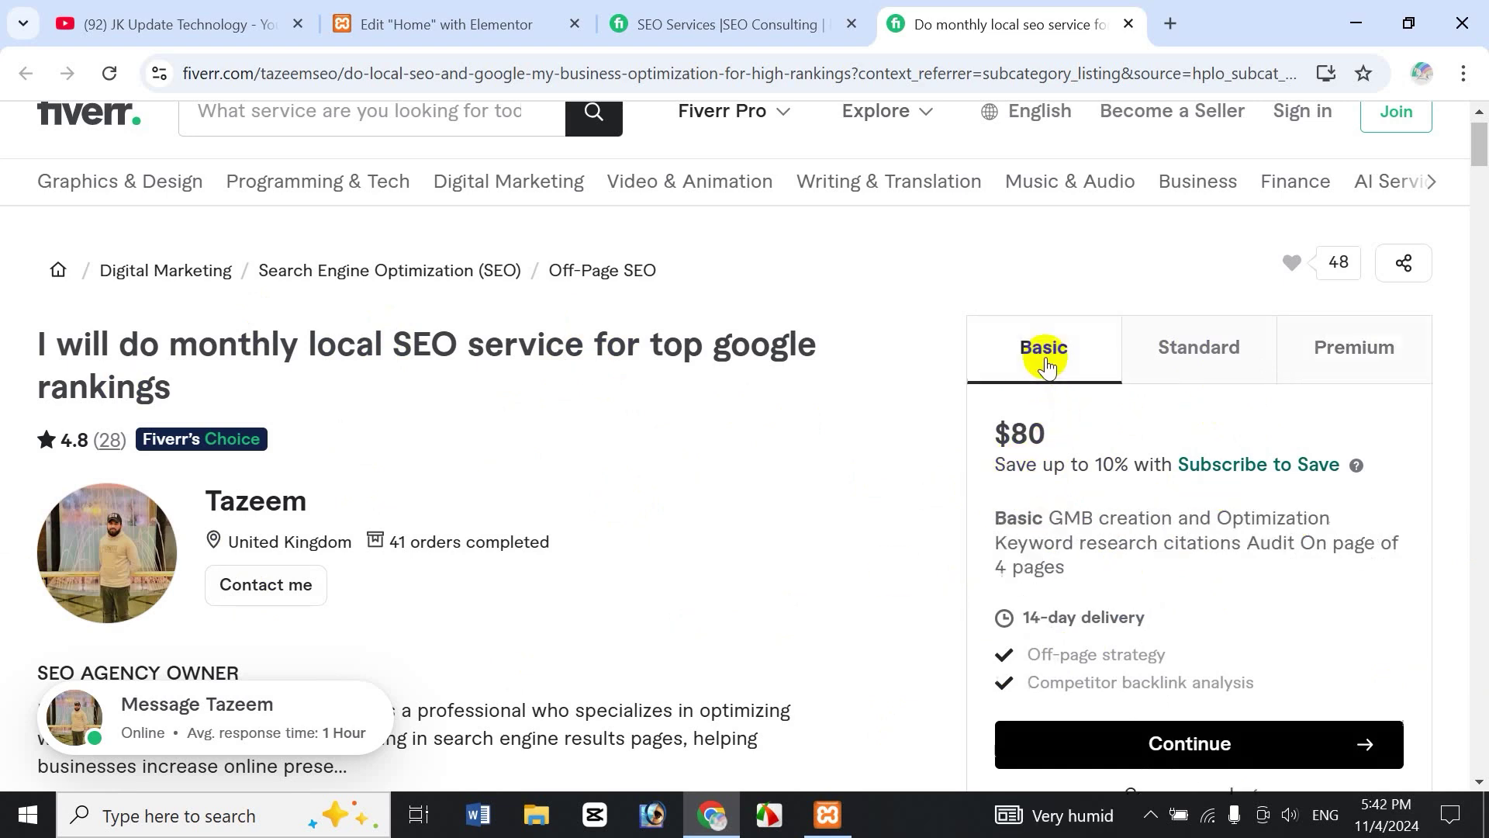
click(1241, 349)
click(1329, 363)
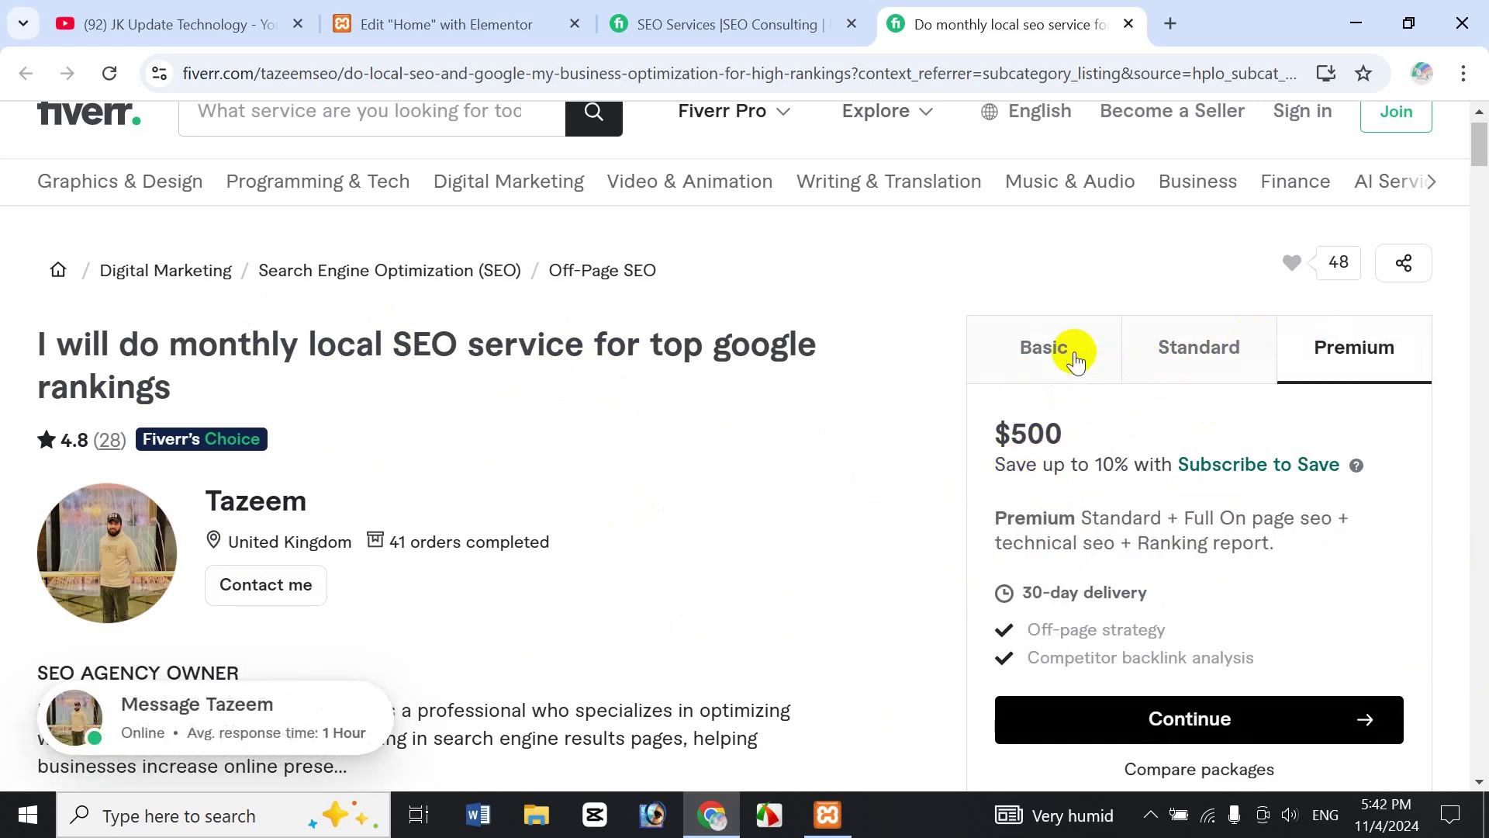
click(1074, 361)
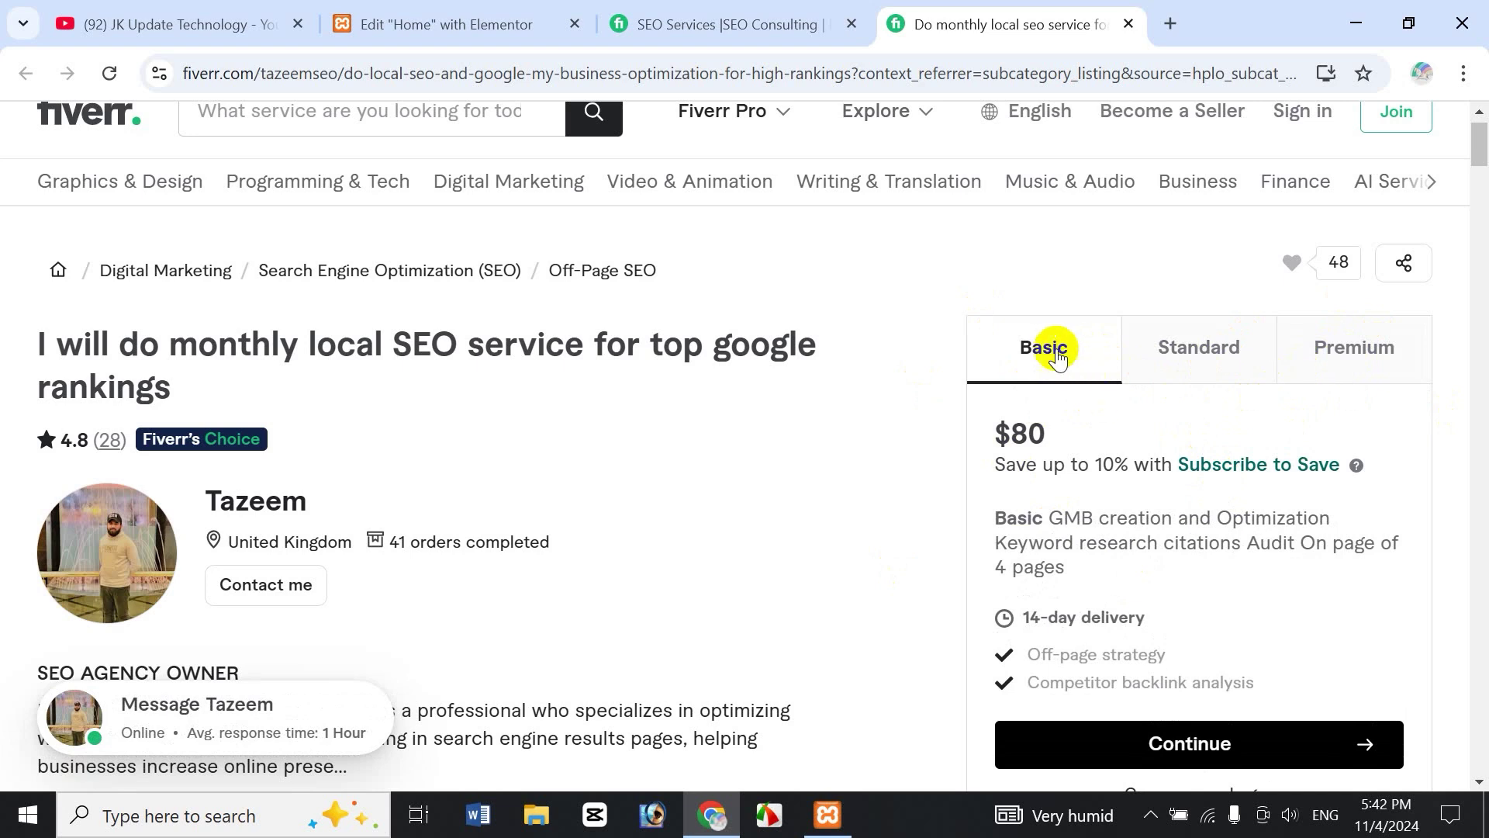
Compare the toggle items in the Elementor editor with the Basic package title on the Fiverr gig, and return to Elementor
click(446, 24)
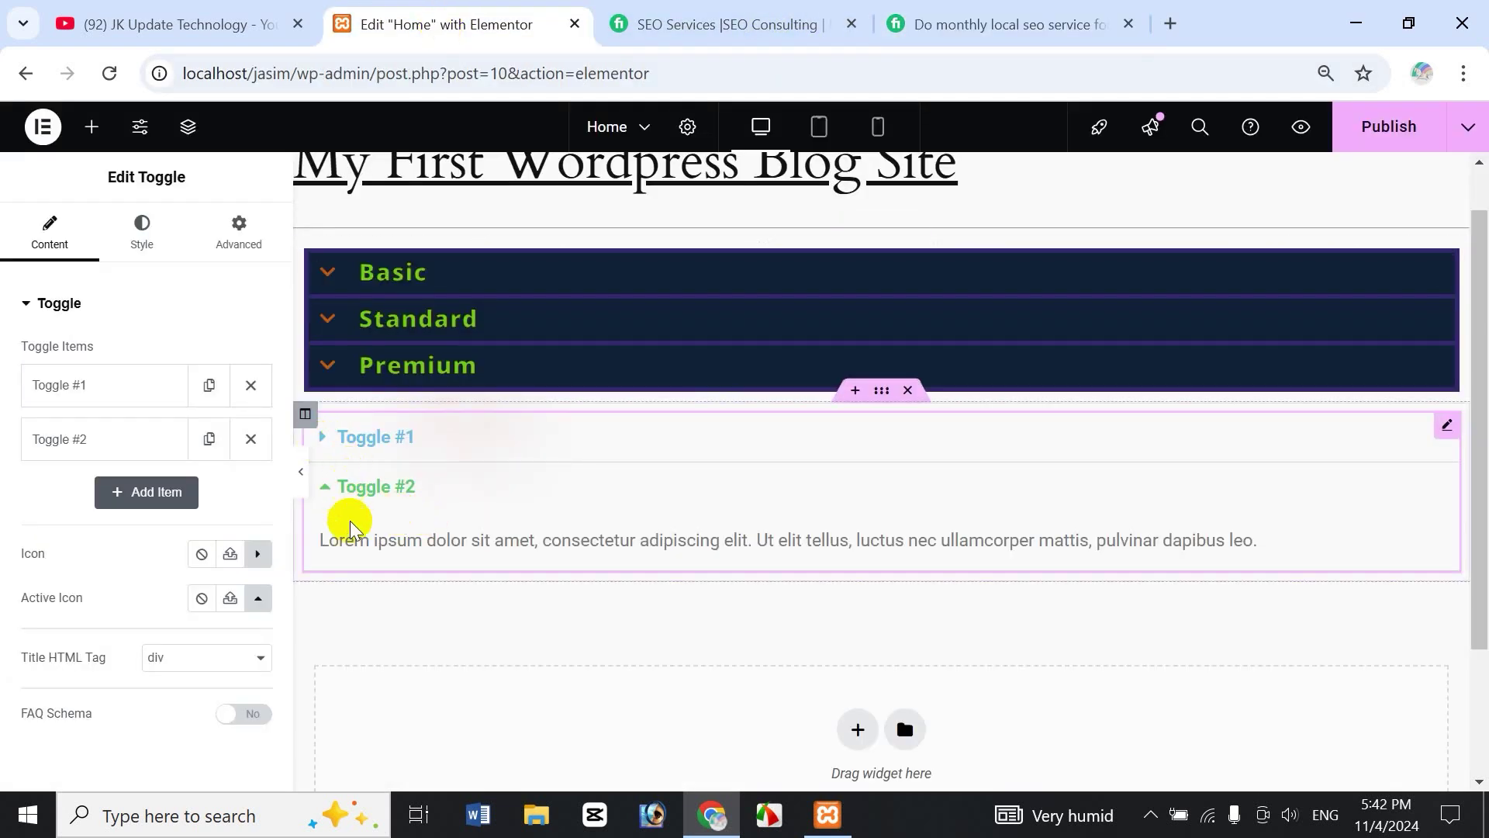
click(1026, 28)
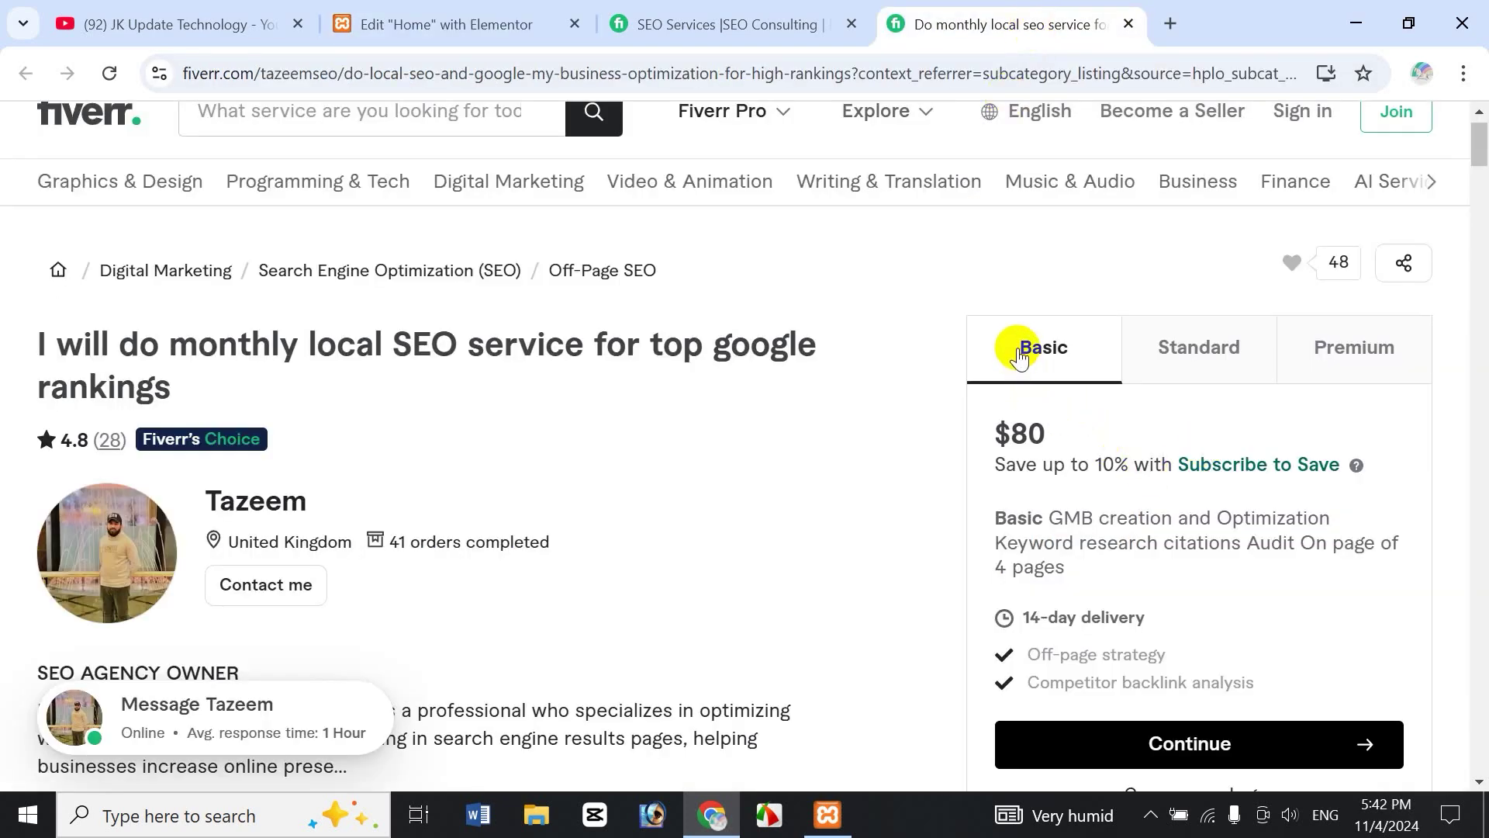
drag(1073, 353, 1117, 375)
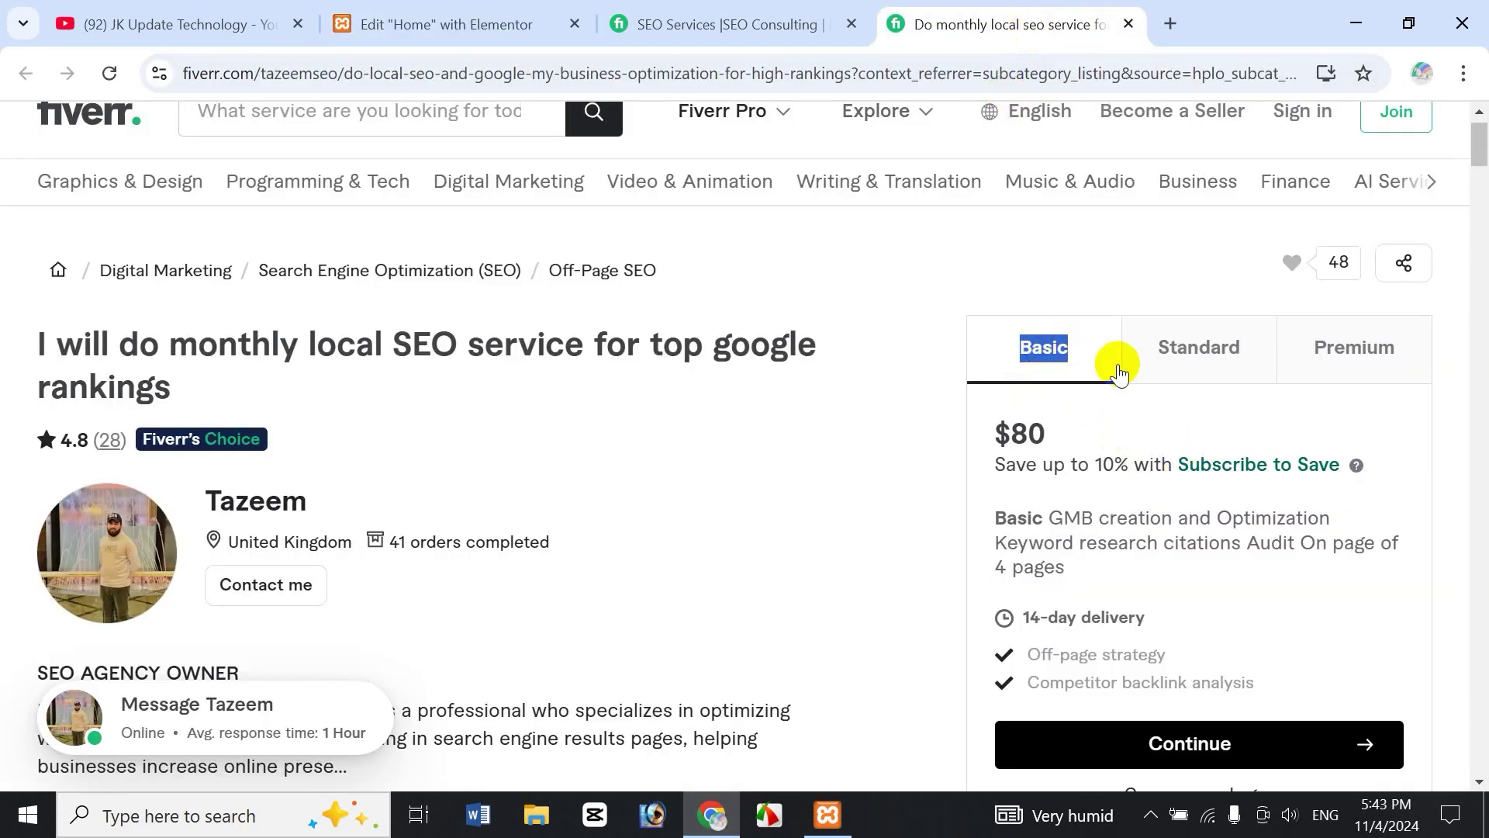
click(426, 23)
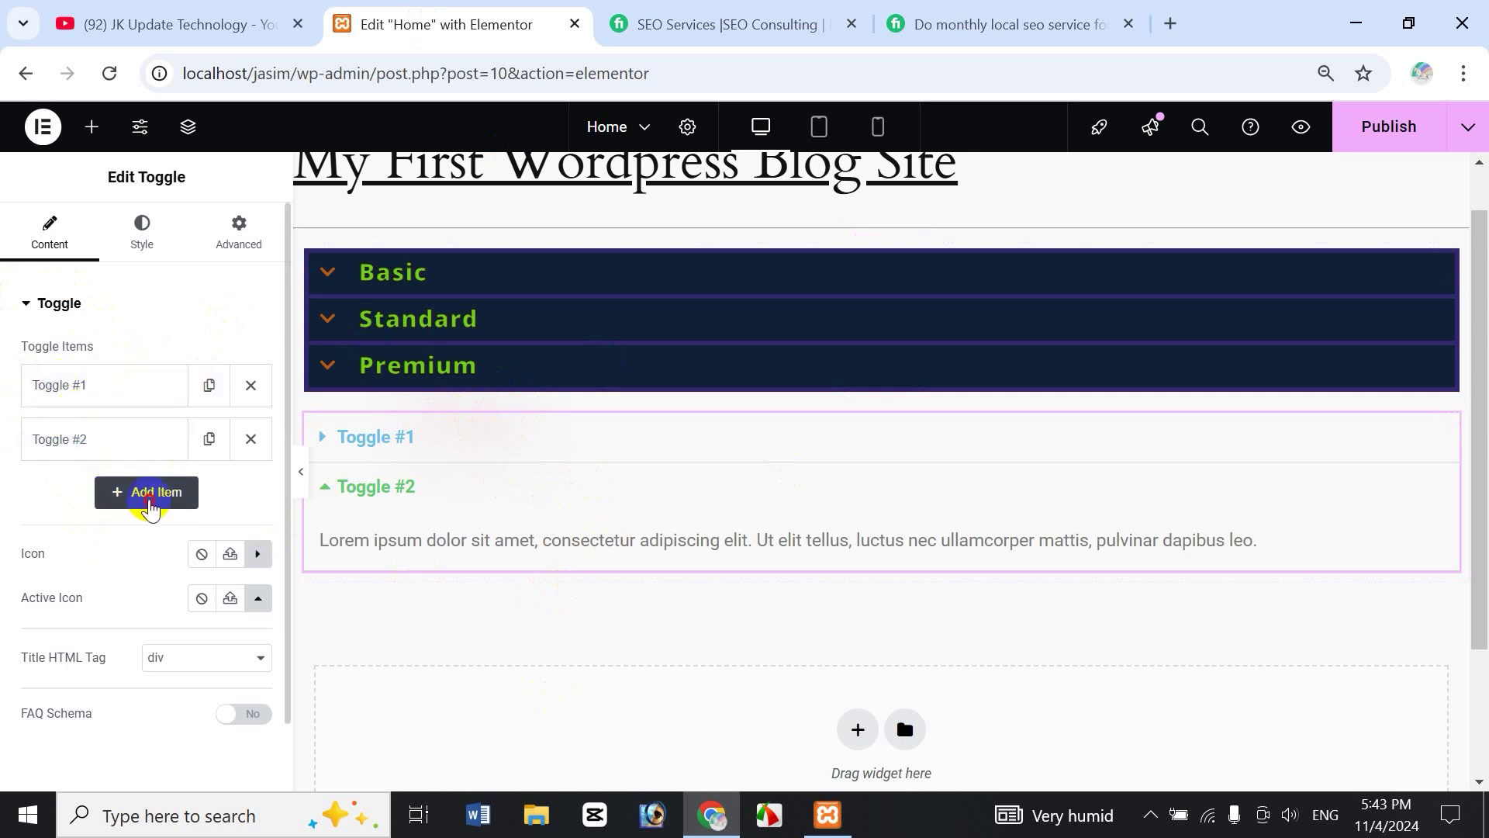
Try adding two new items to the Toggle widget, and delete both of them again
click(150, 496)
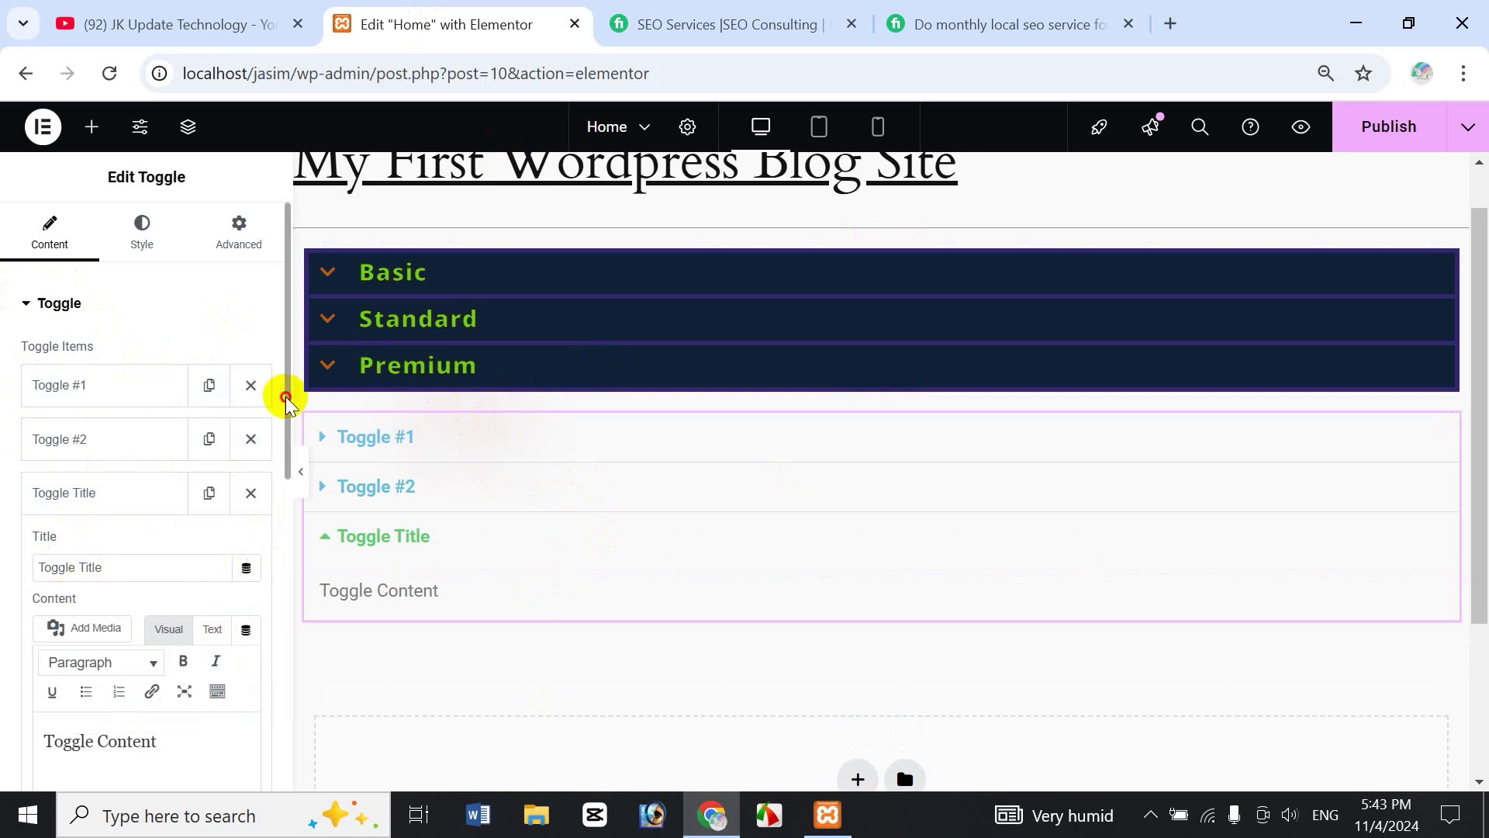
drag(285, 400, 173, 615)
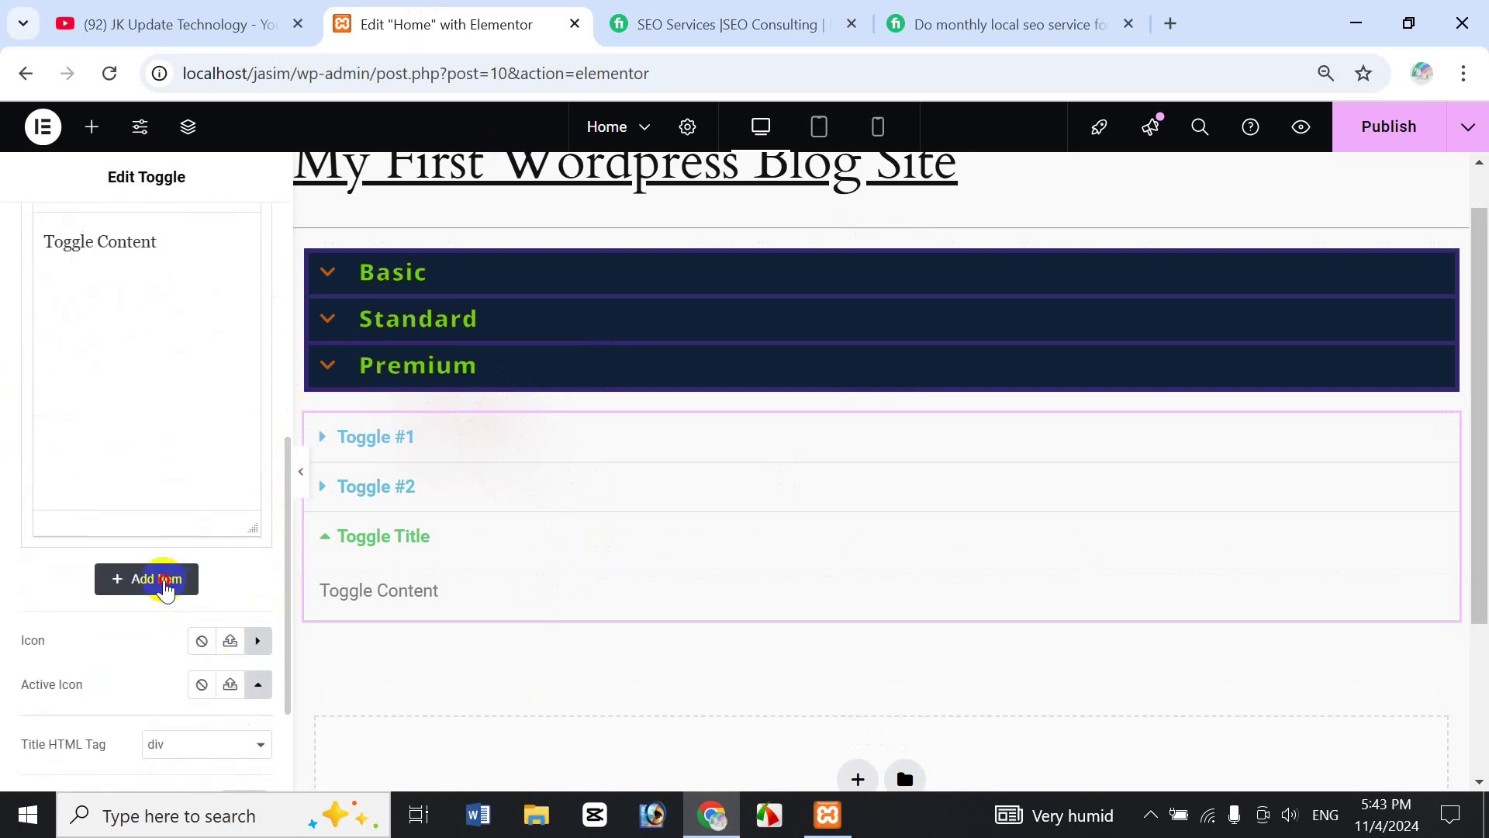
click(164, 581)
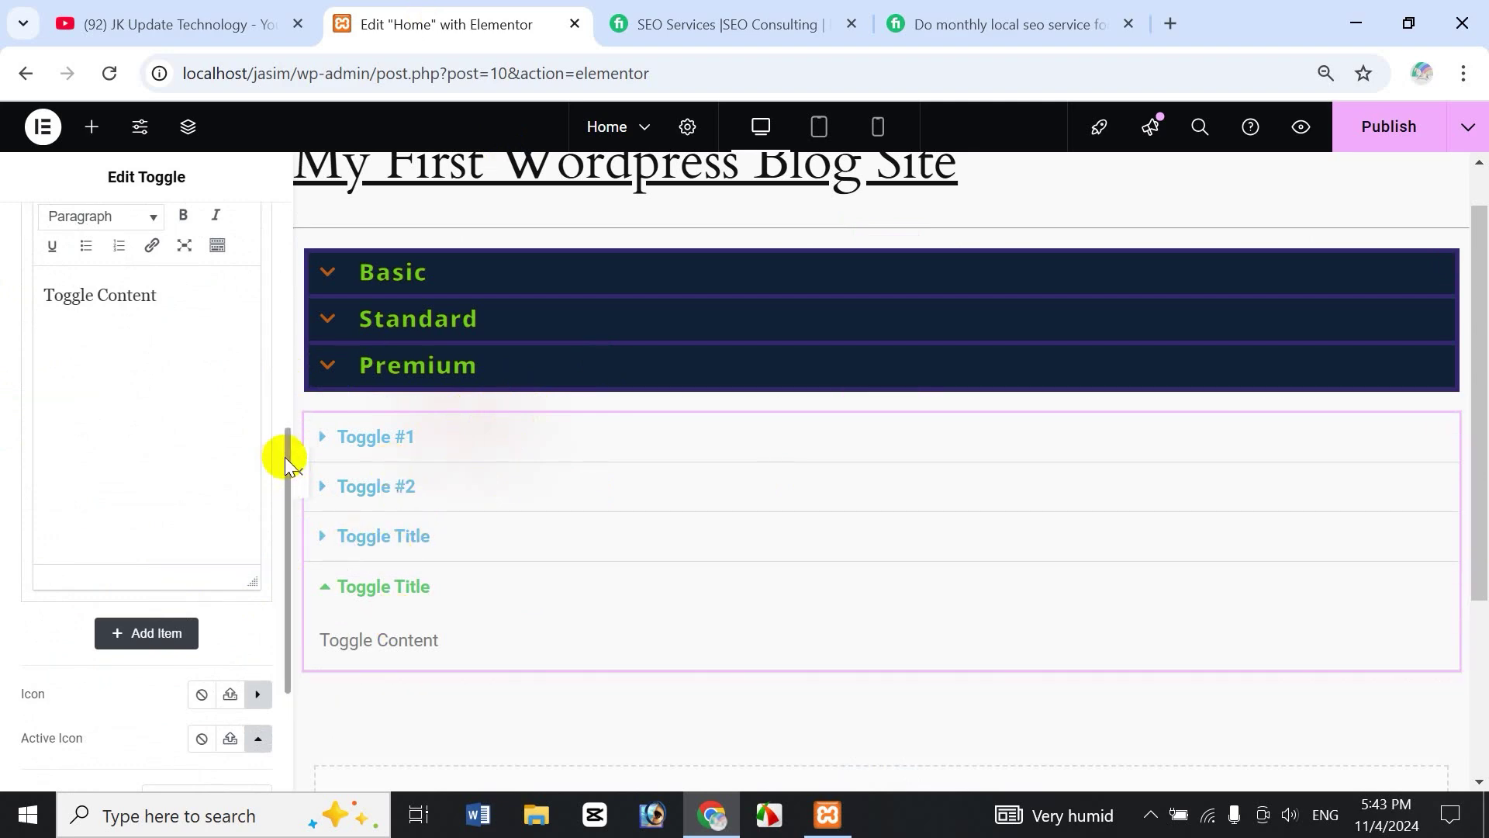
drag(286, 458, 254, 411)
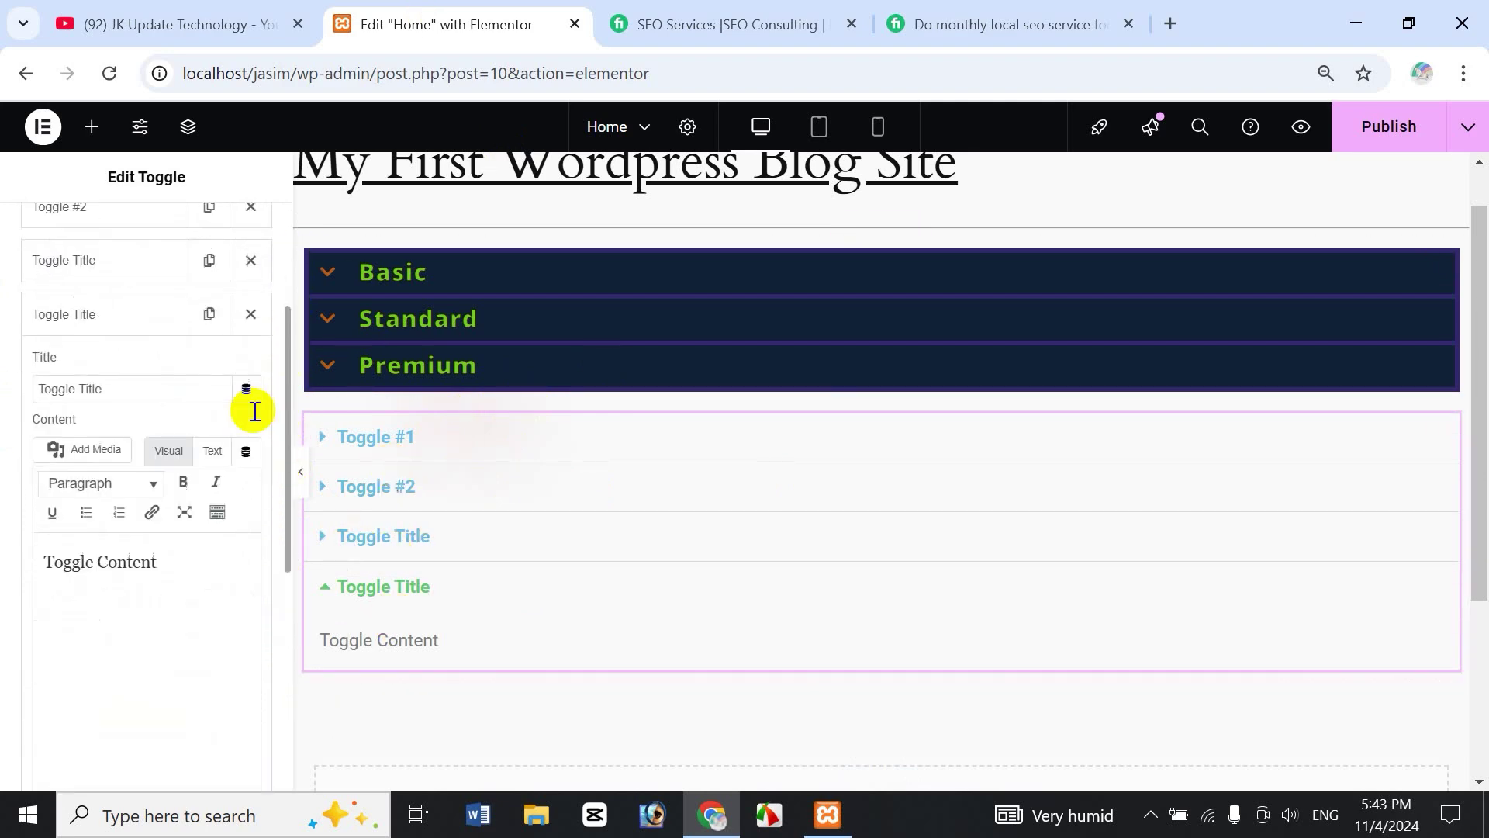
scroll(254, 411, down, 3)
drag(286, 299, 252, 196)
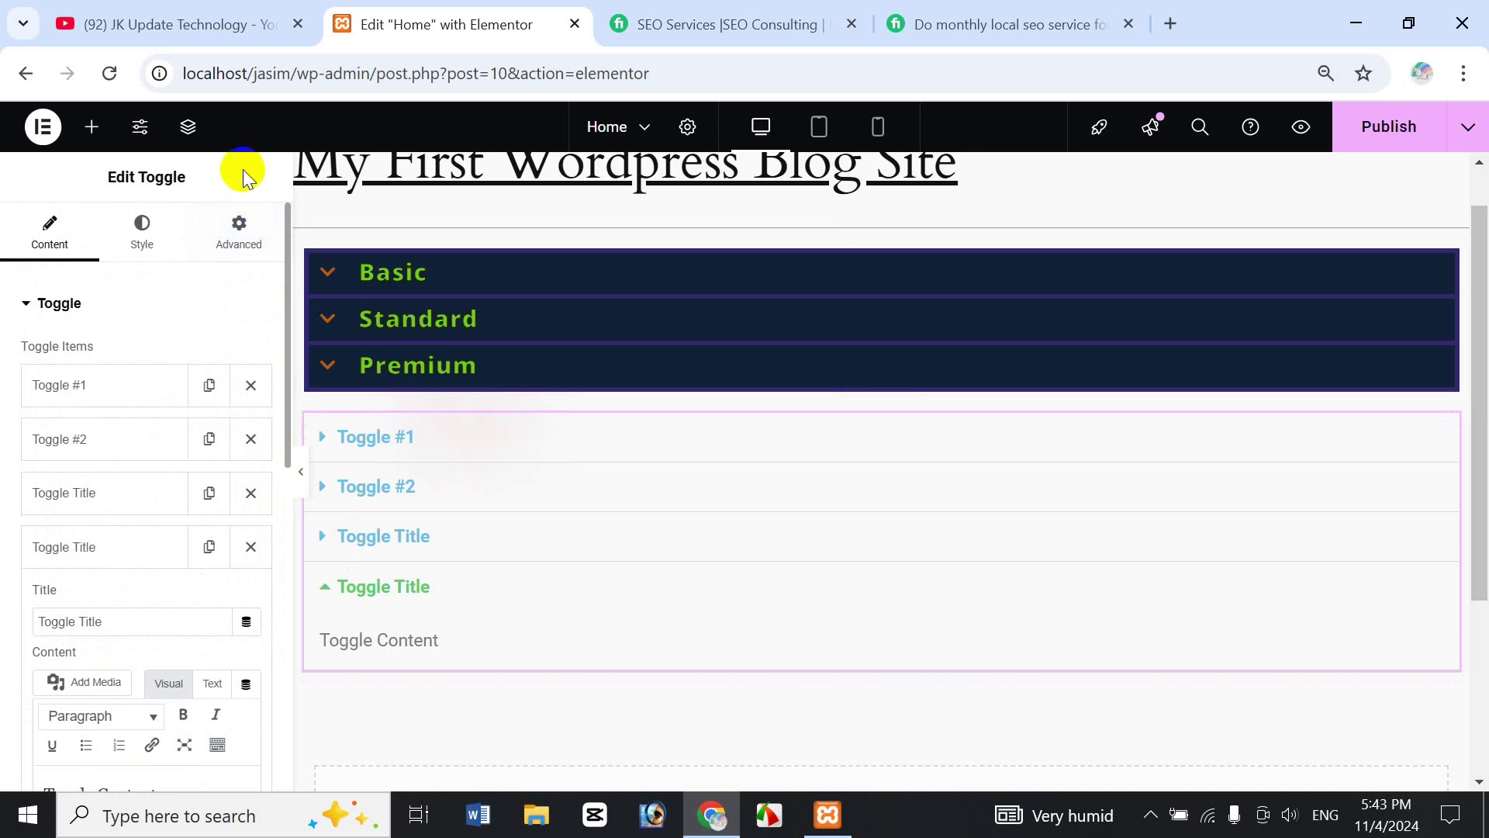
click(245, 547)
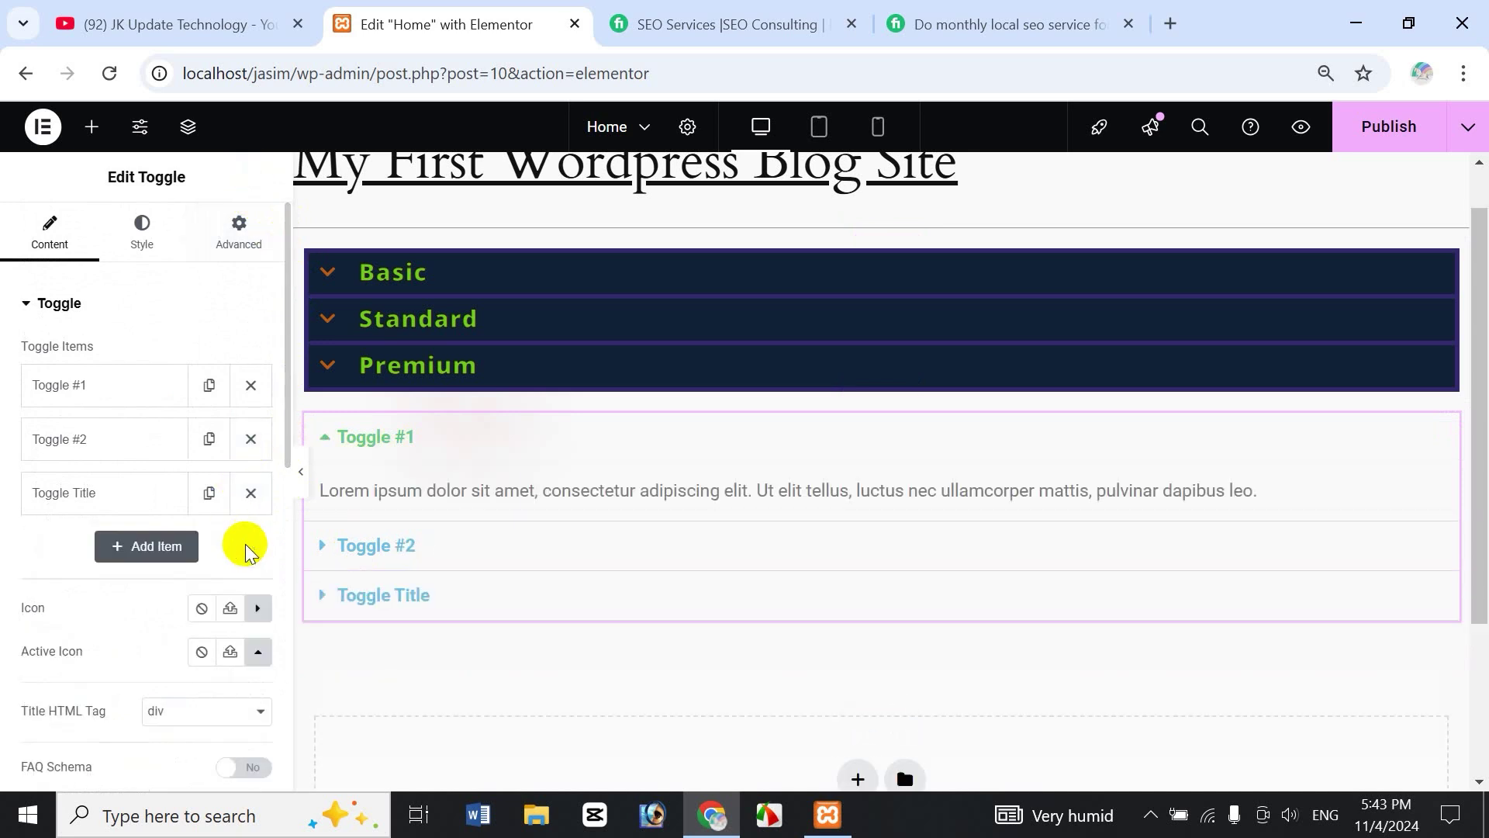
click(252, 495)
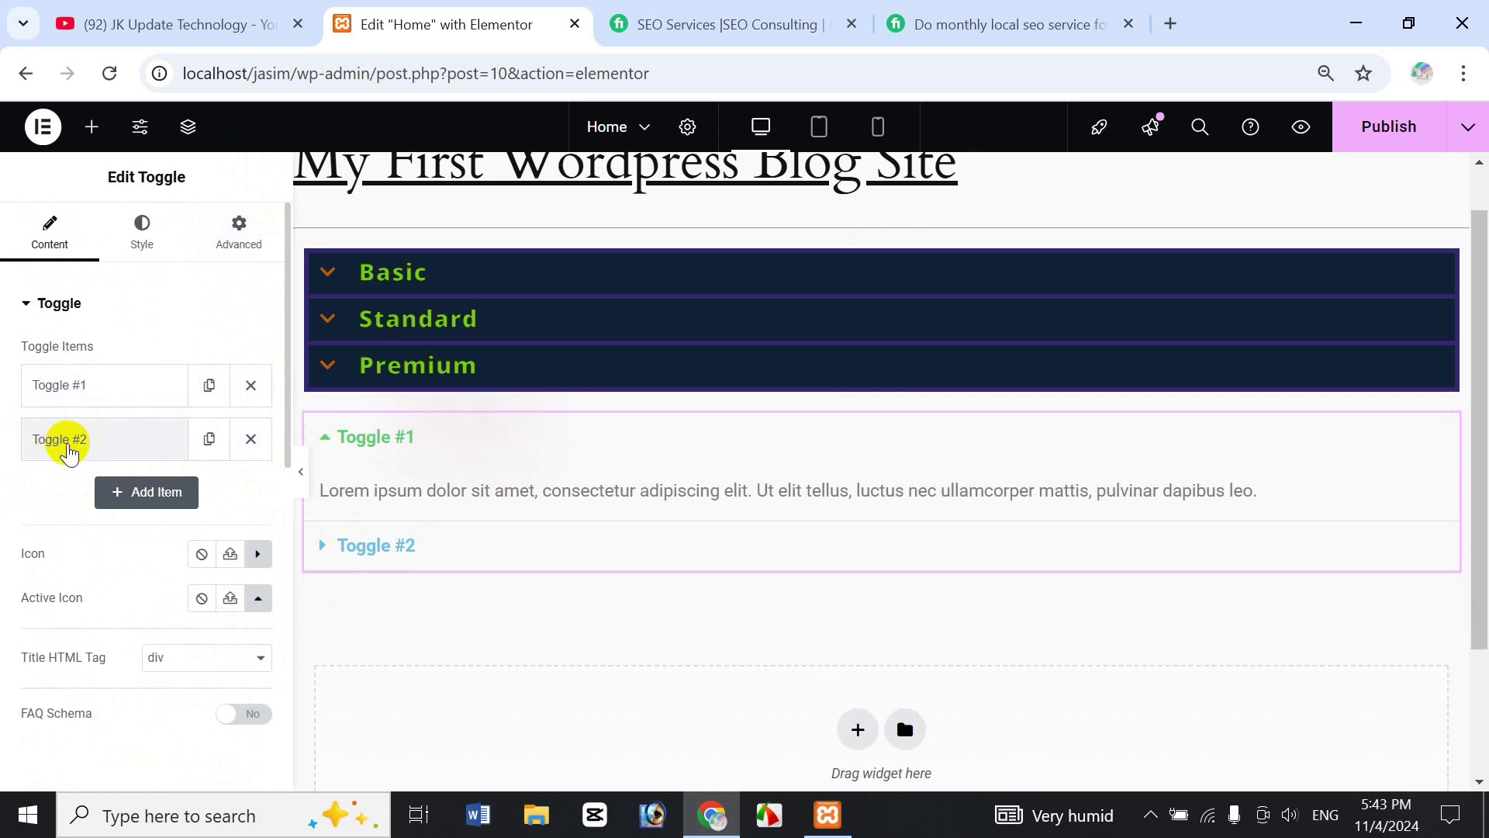
Try duplicating the Toggle #1 item twice, and remove both copies
click(208, 387)
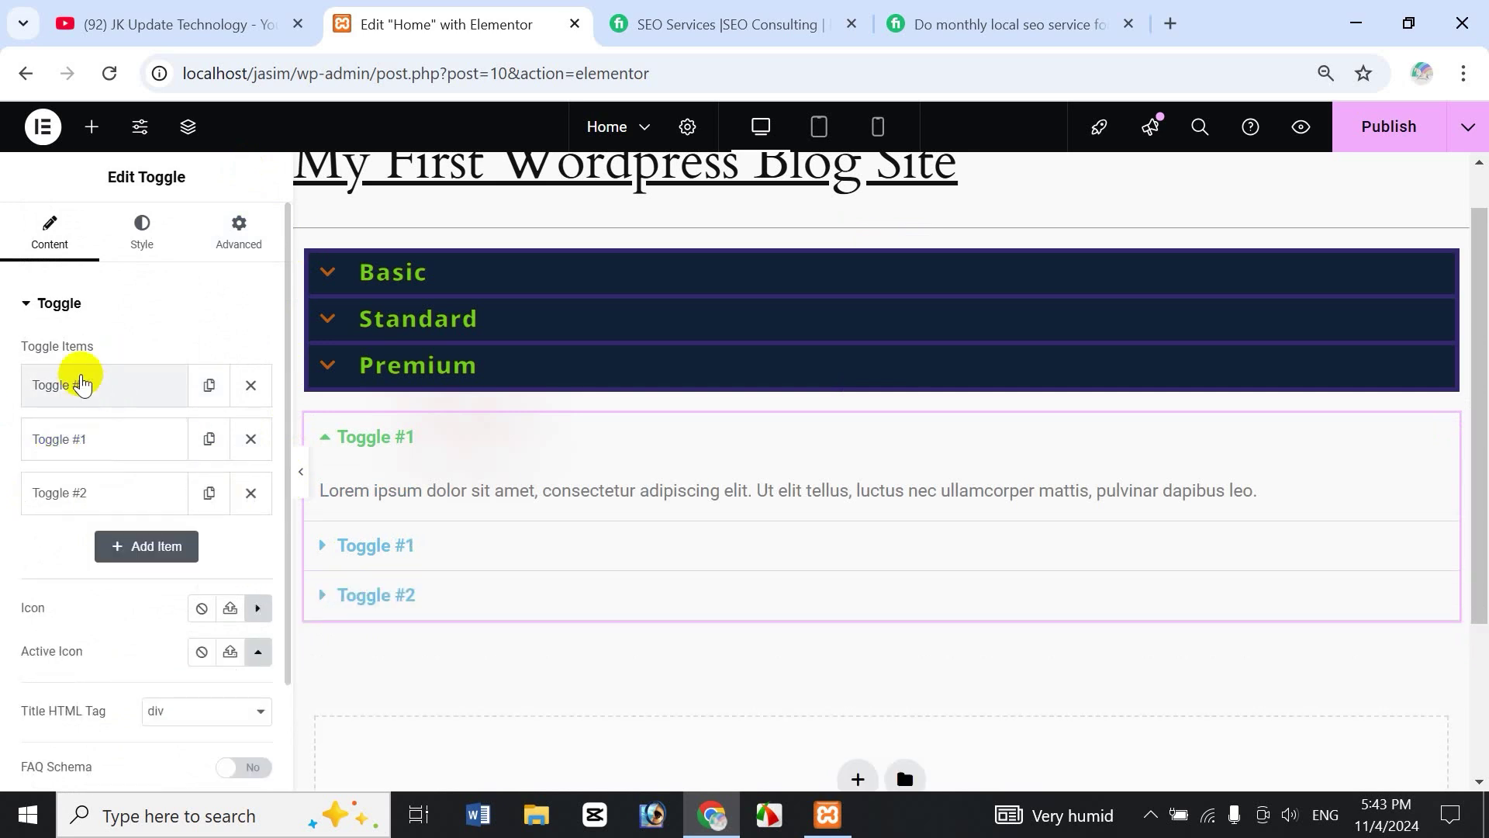
click(207, 385)
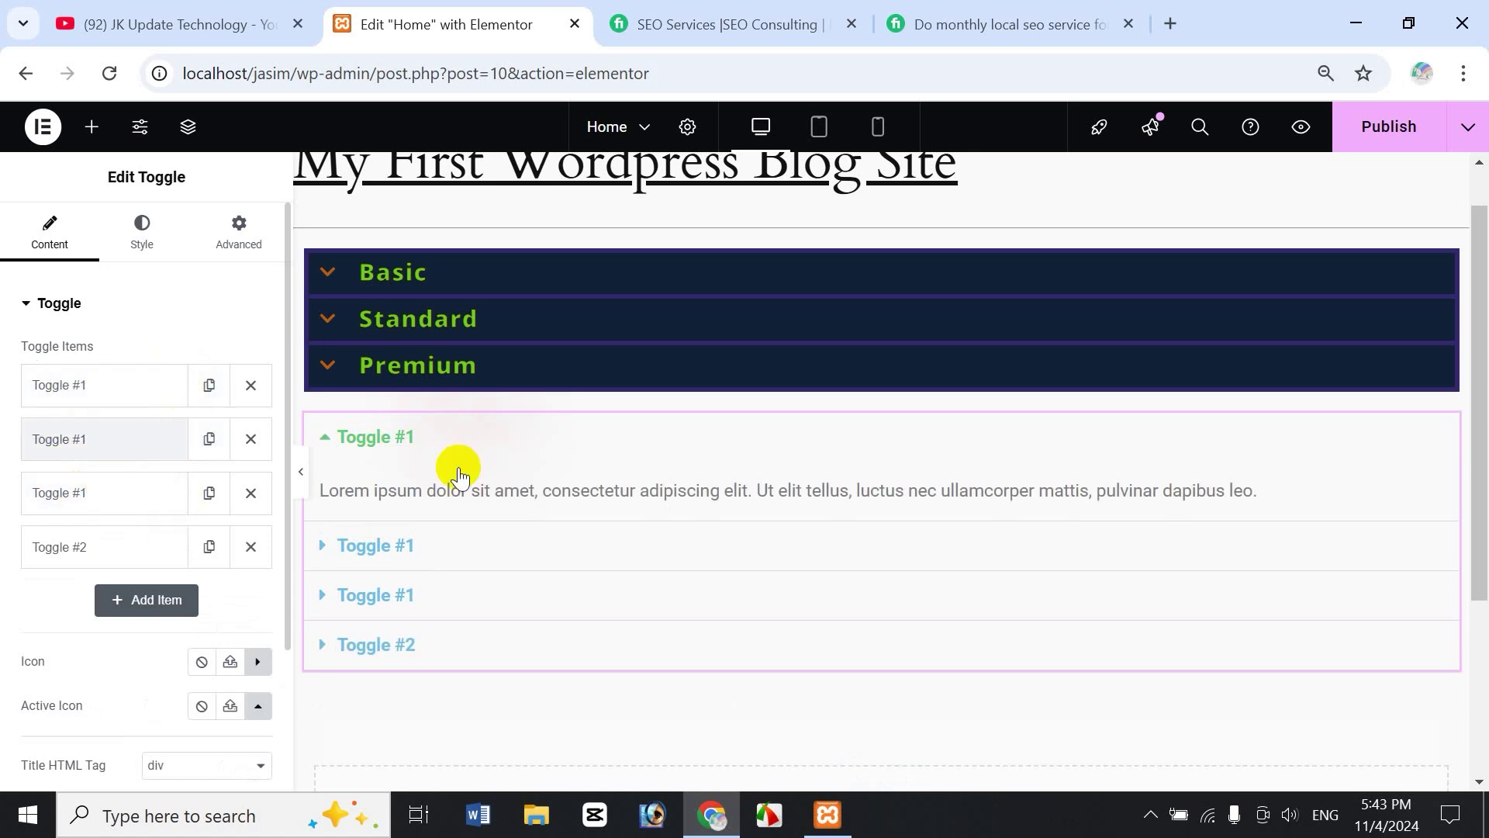
click(253, 494)
click(250, 441)
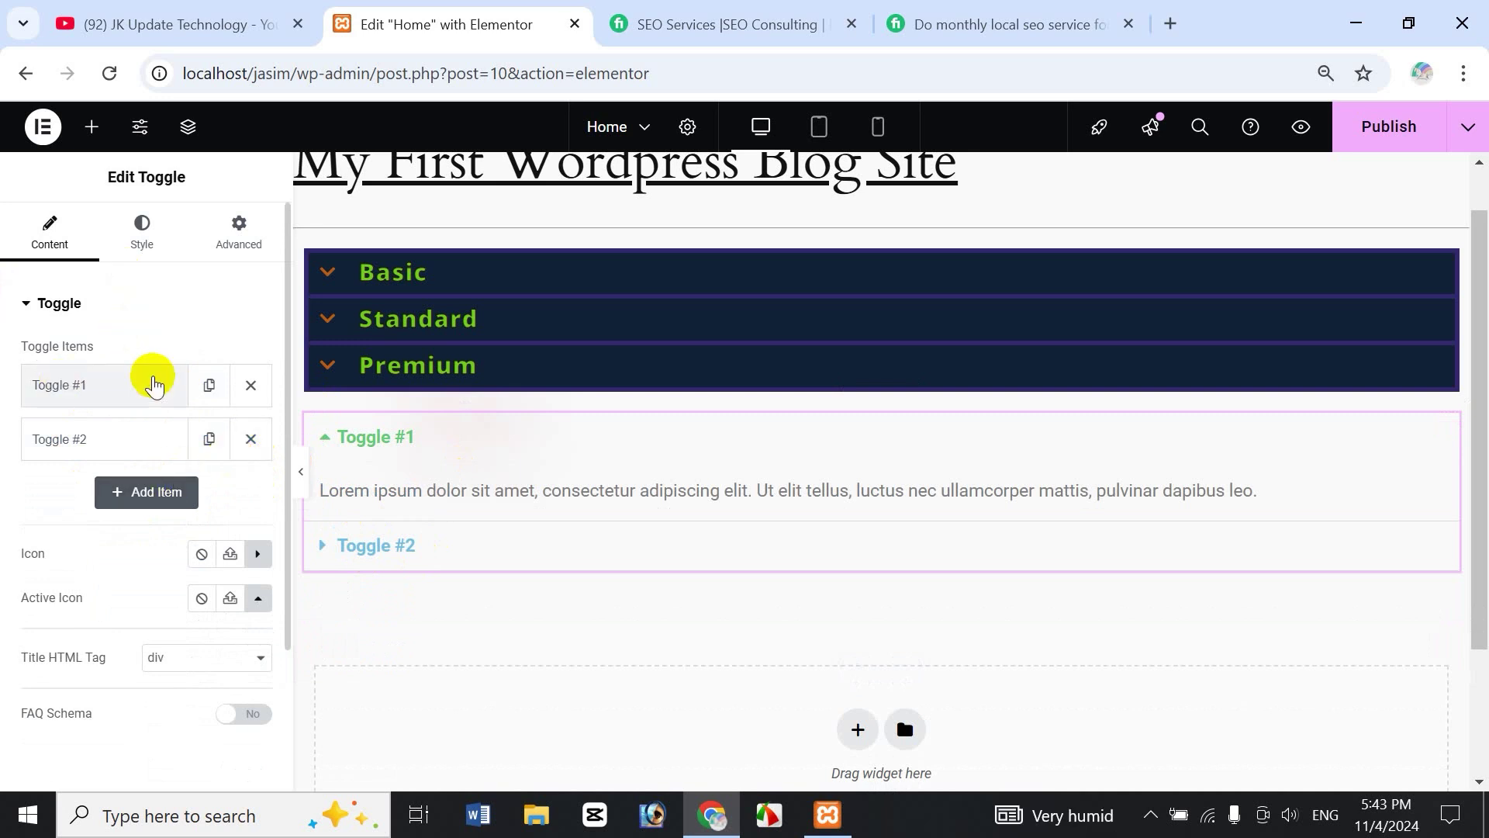
Change the title of the Toggle #1 item to Basic, matching the package title on the Fiverr gig
click(106, 388)
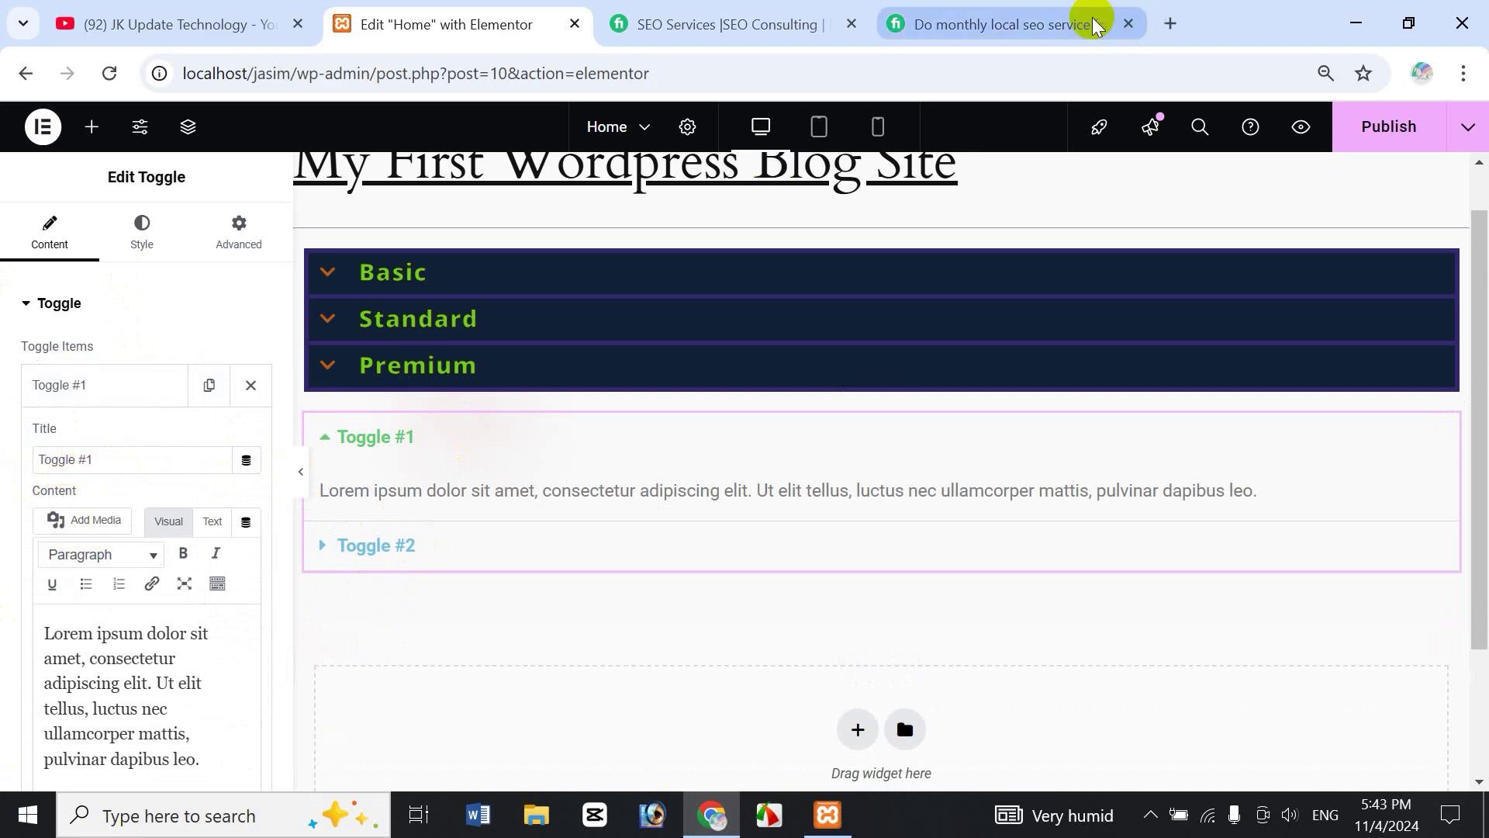
click(1008, 24)
double_click(1069, 346)
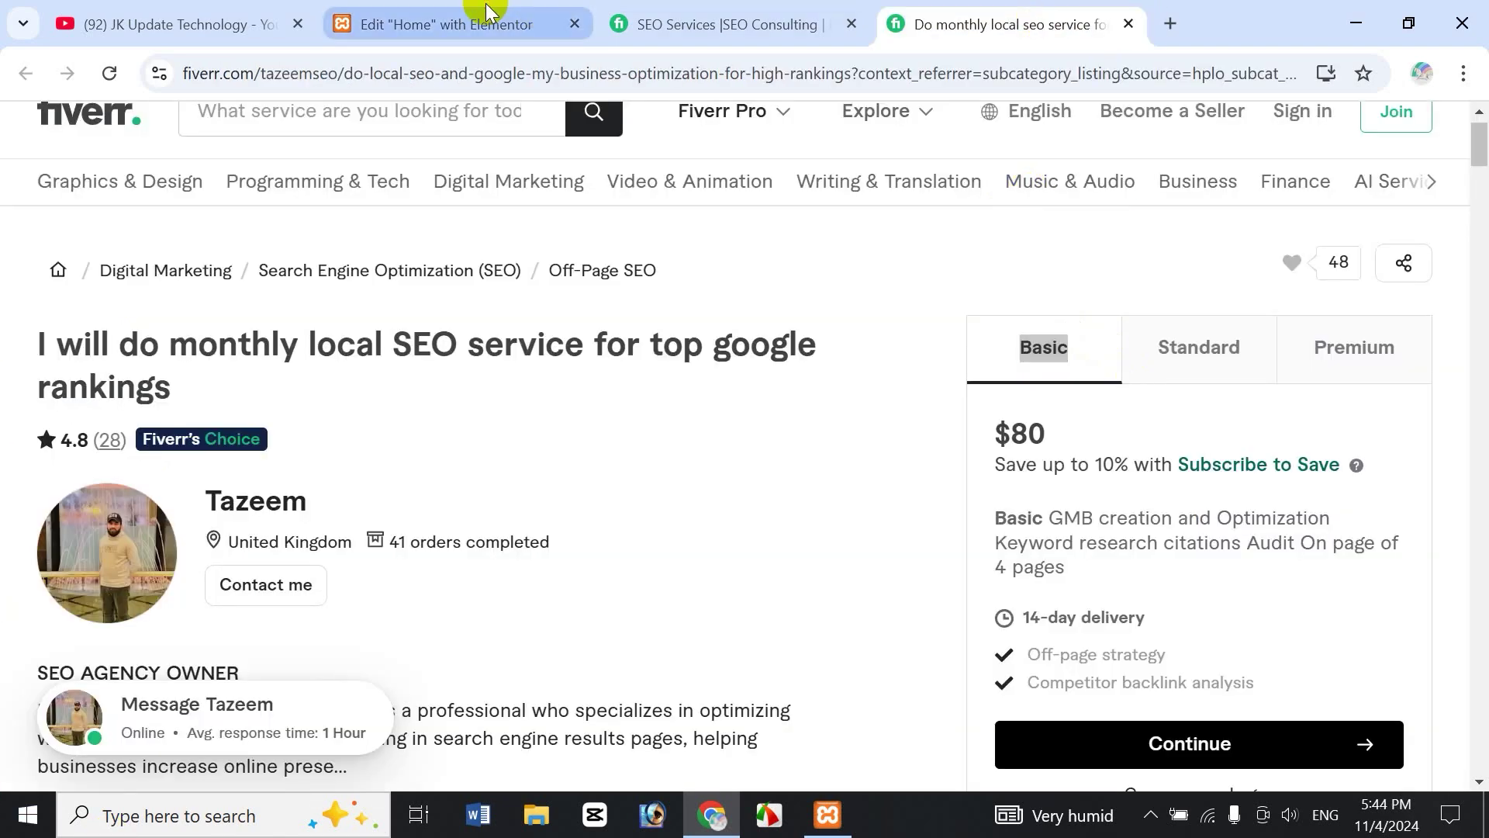
click(547, 19)
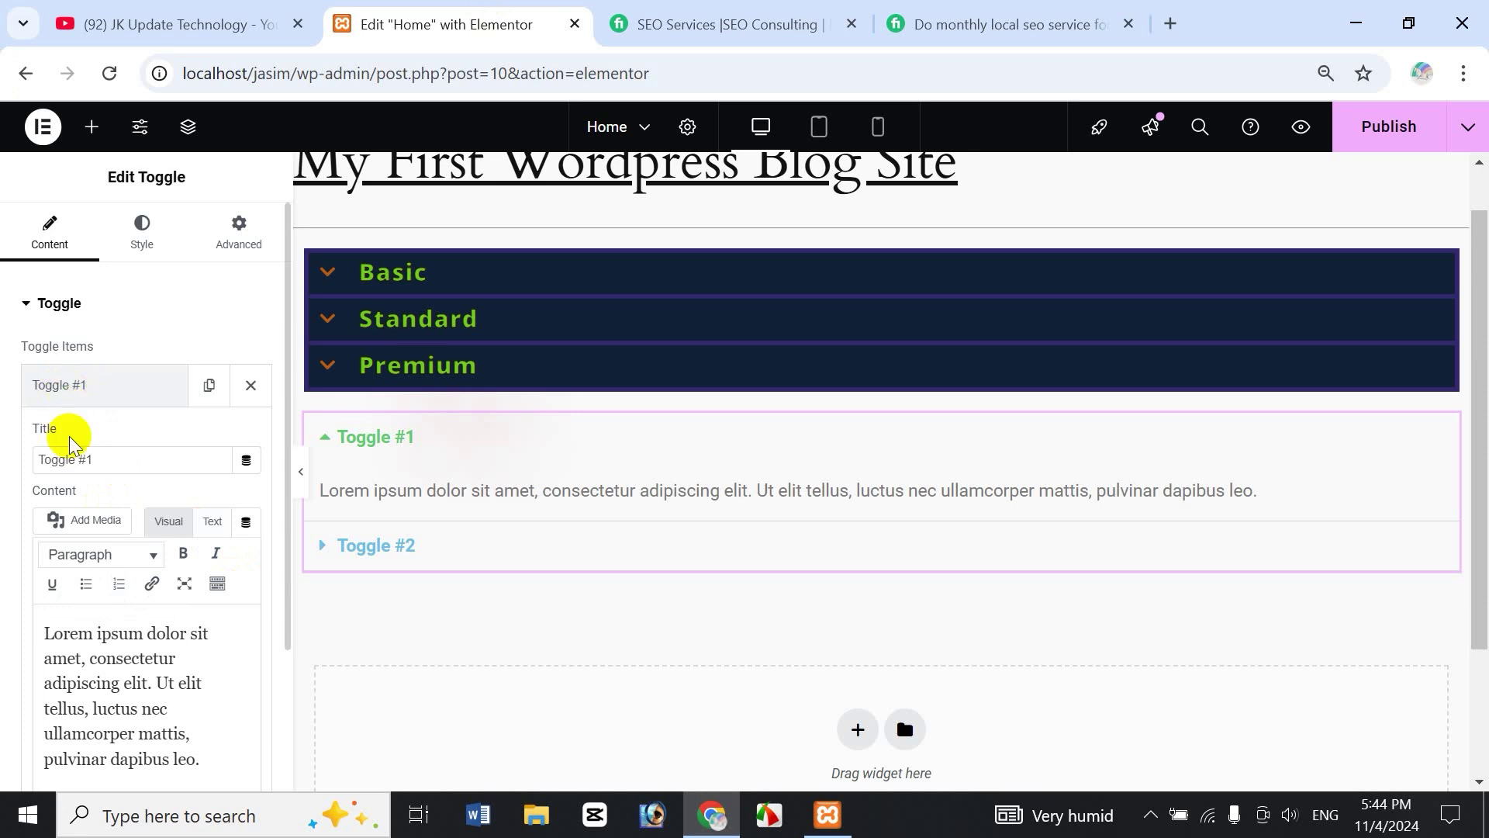
click(130, 461)
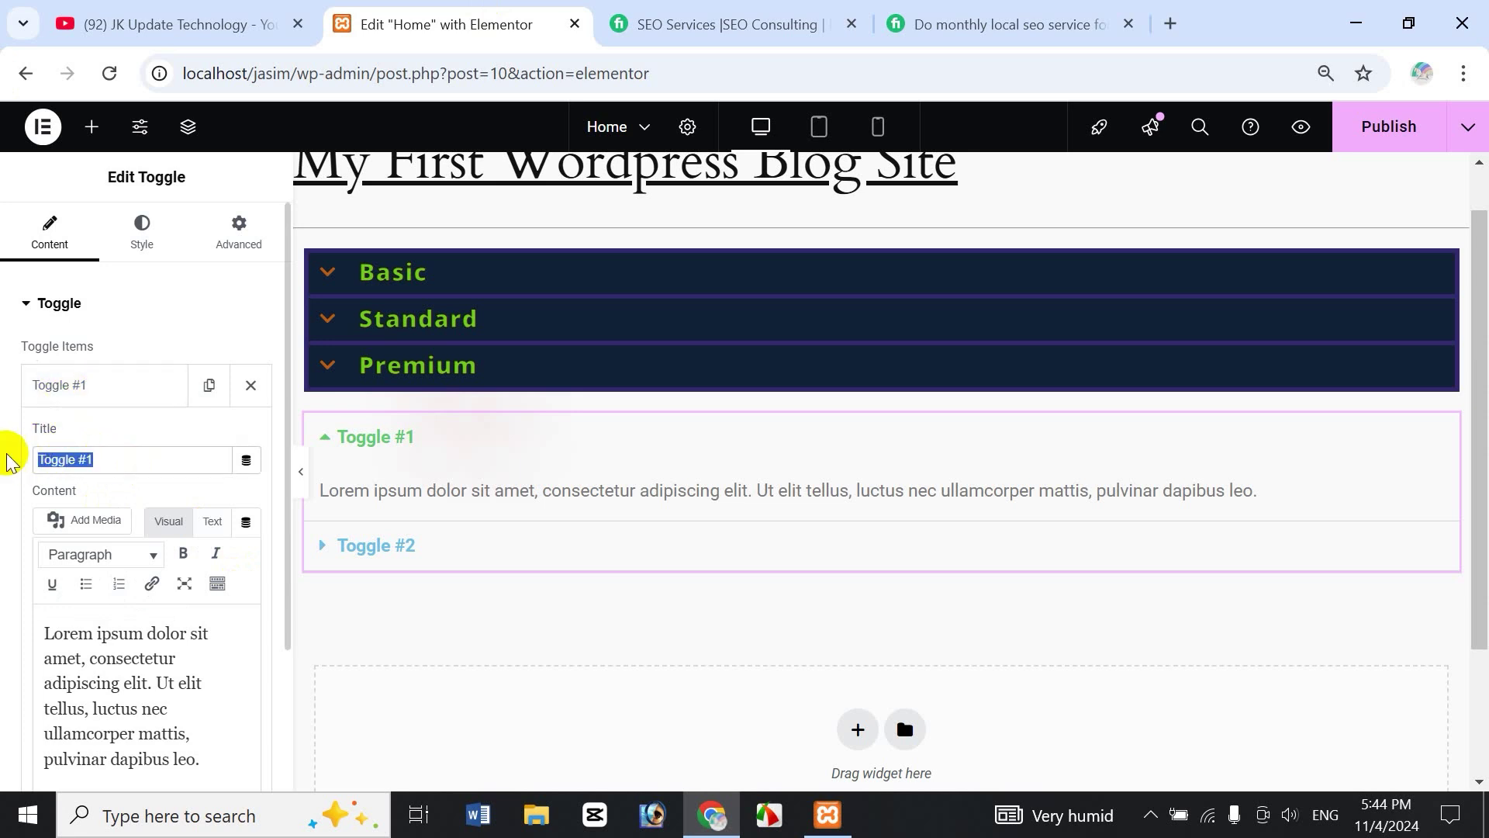
key(BackSpace)
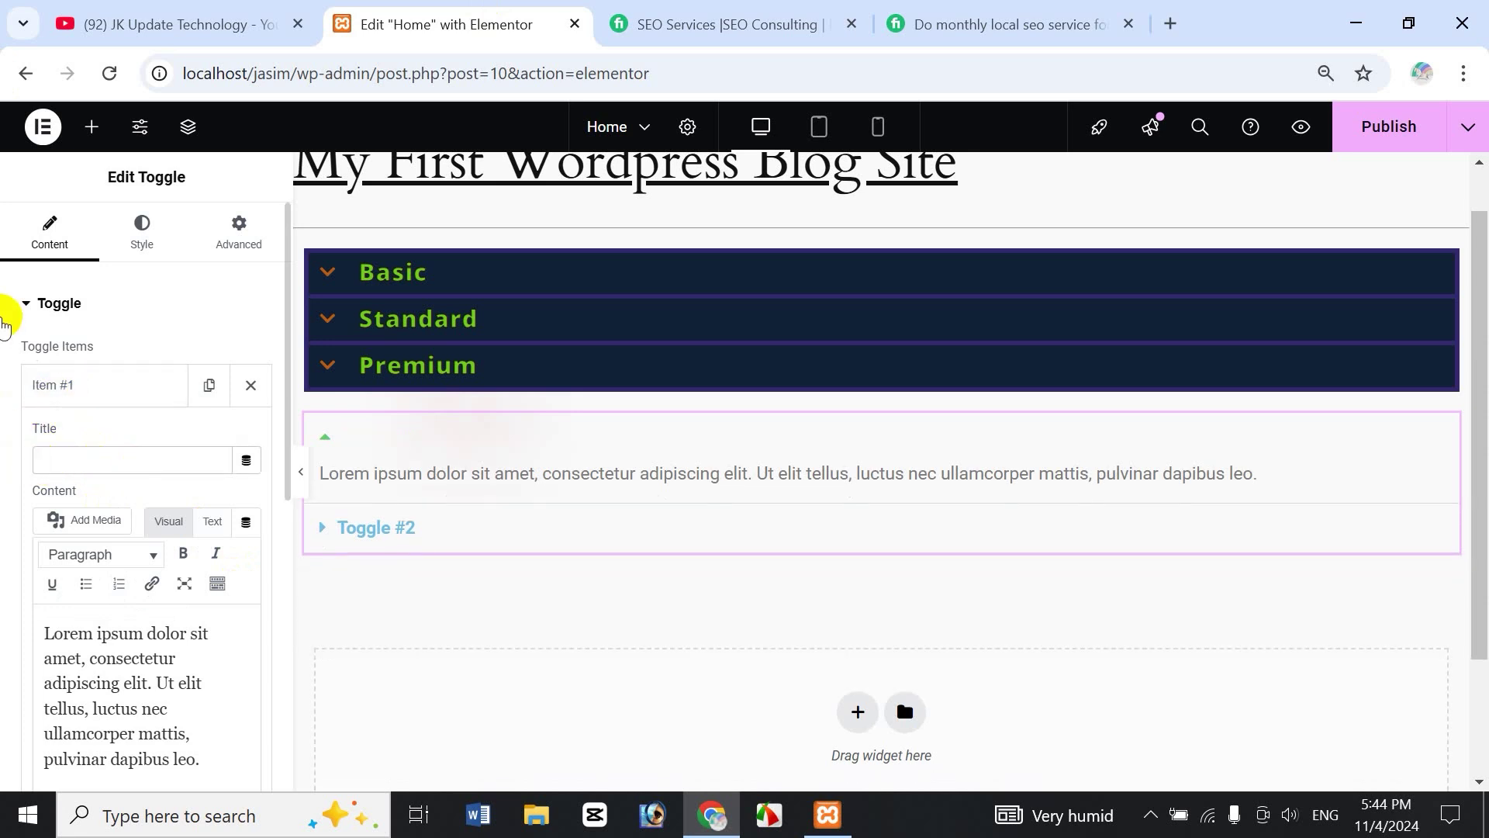
text(Basic)
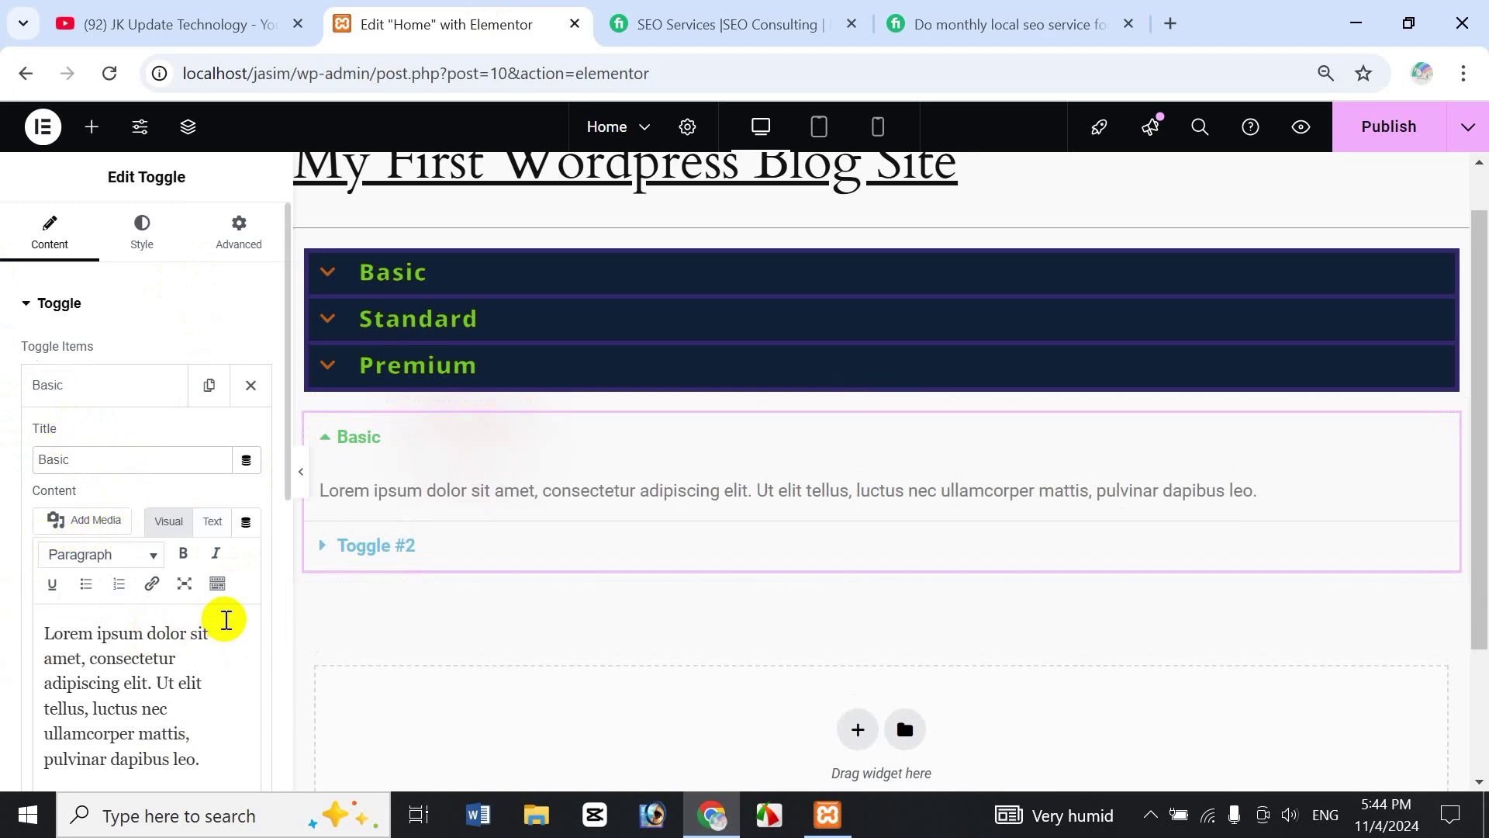
Upload the teddy bear doll picture from the edited images folder in Documents and insert it into the Basic toggle's content
click(94, 525)
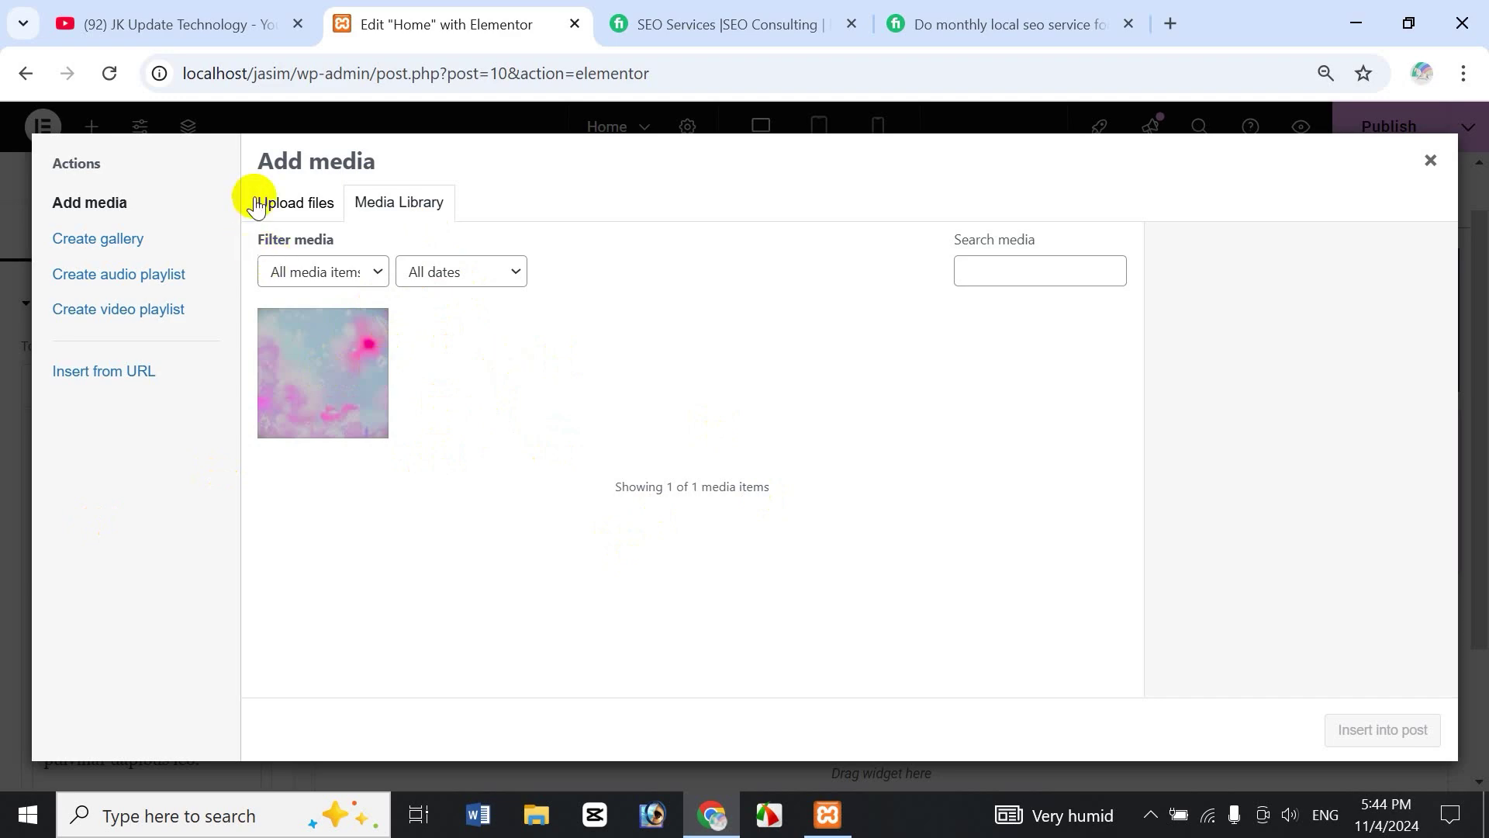
click(298, 205)
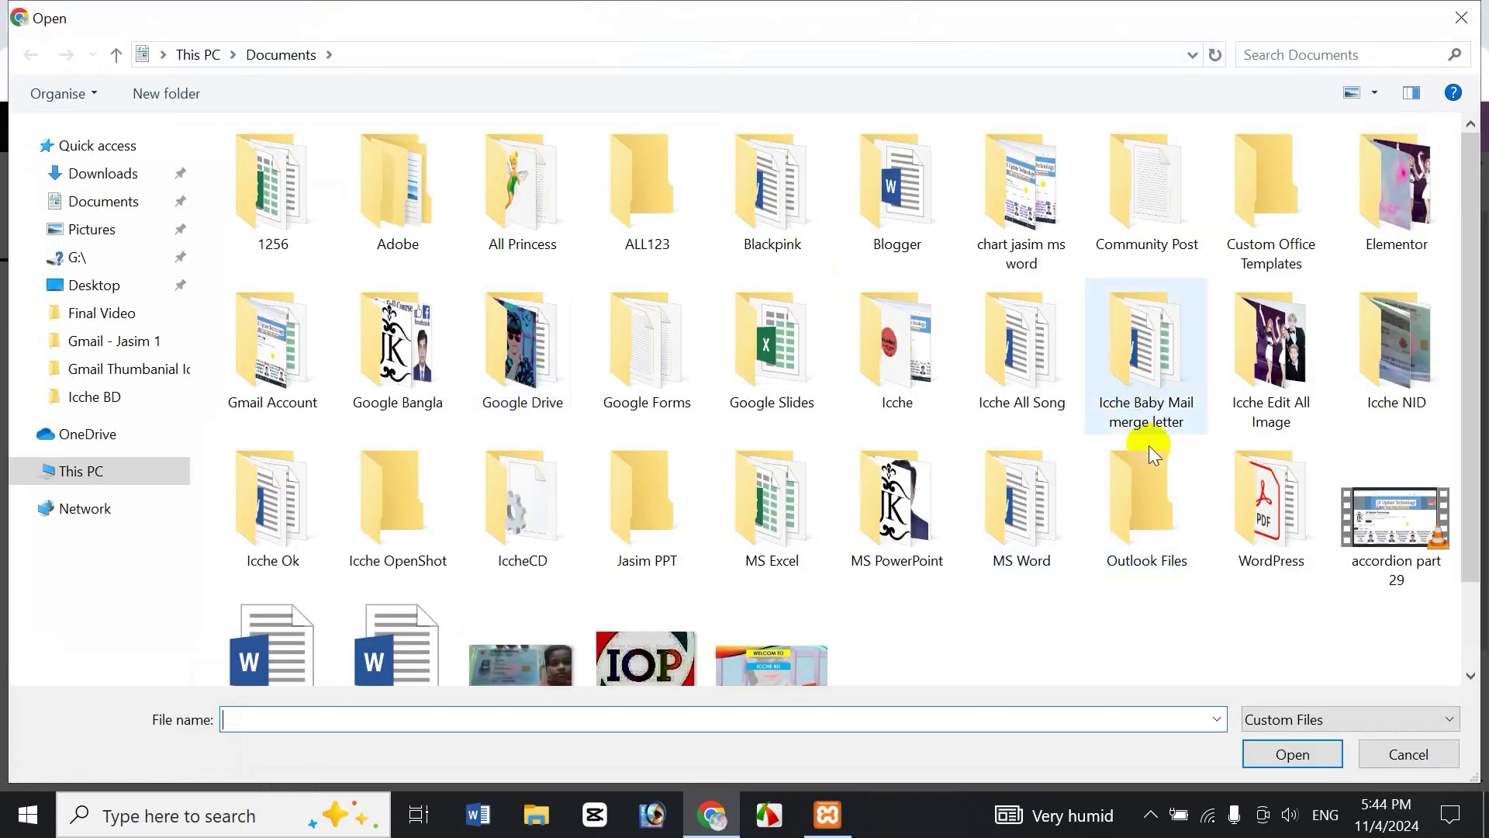
double_click(1271, 349)
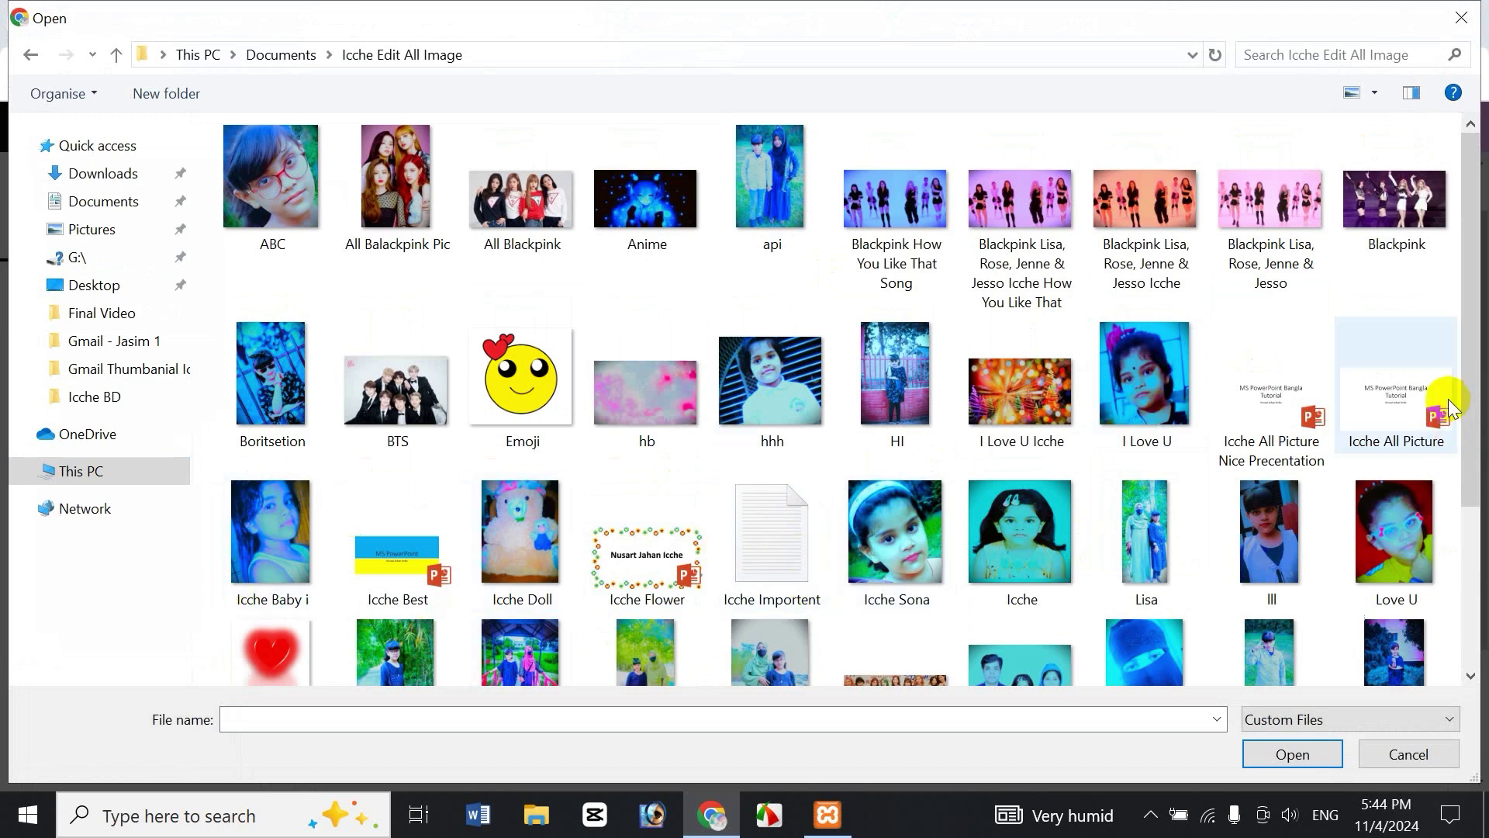
drag(1468, 403, 1465, 513)
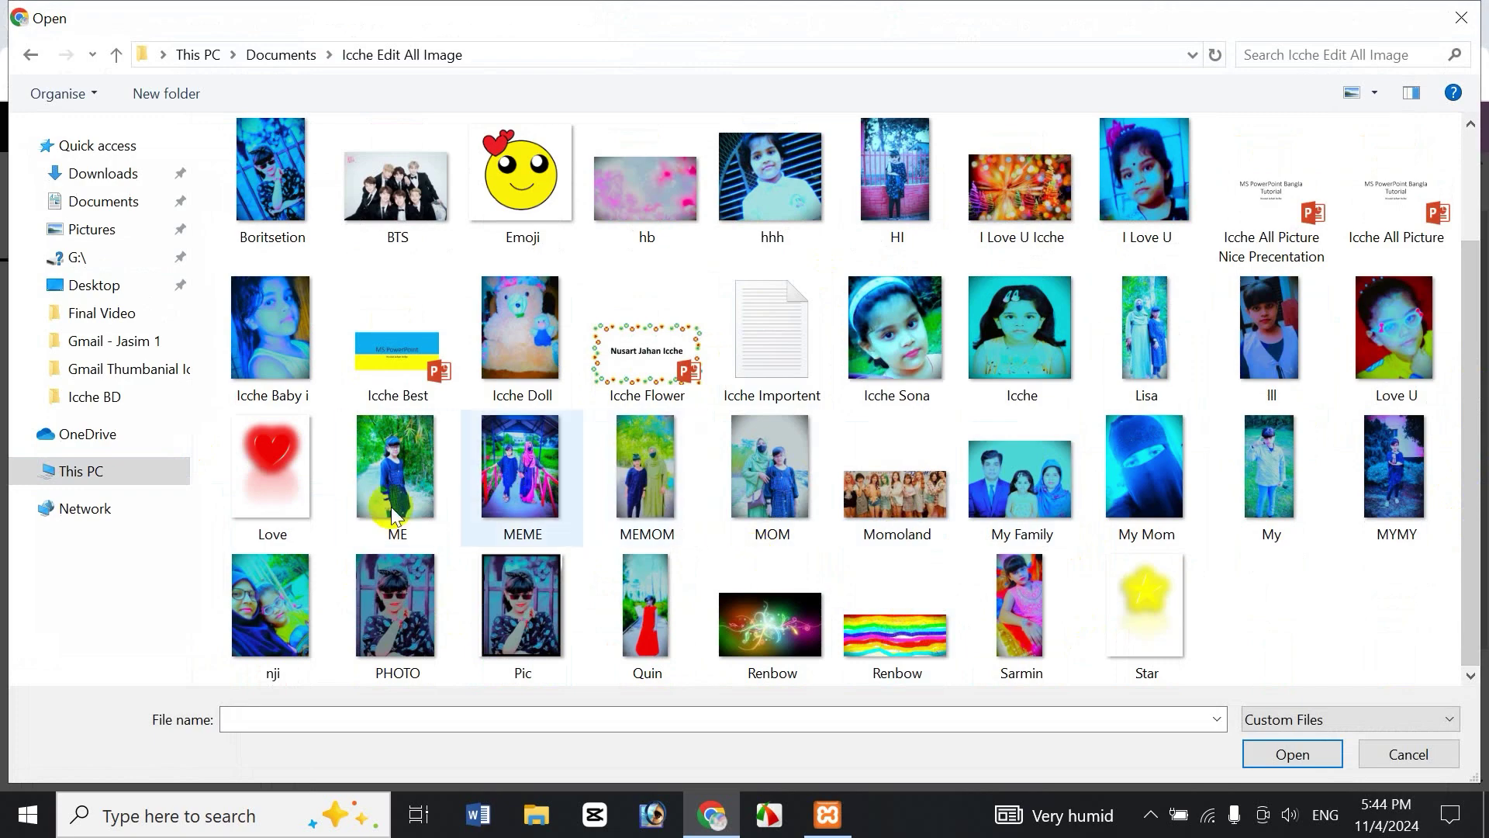
click(548, 329)
click(1289, 754)
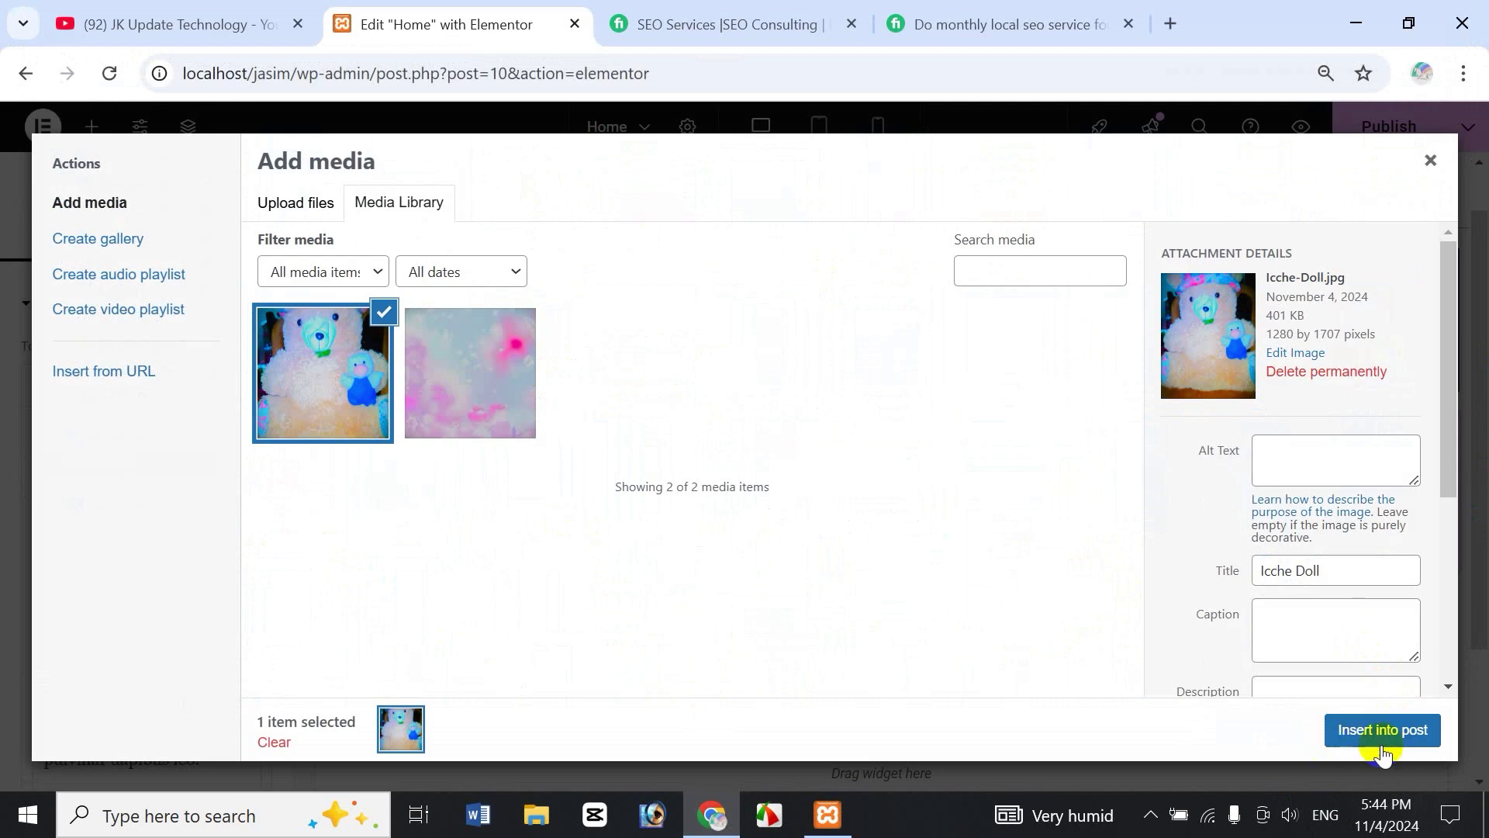
click(1383, 731)
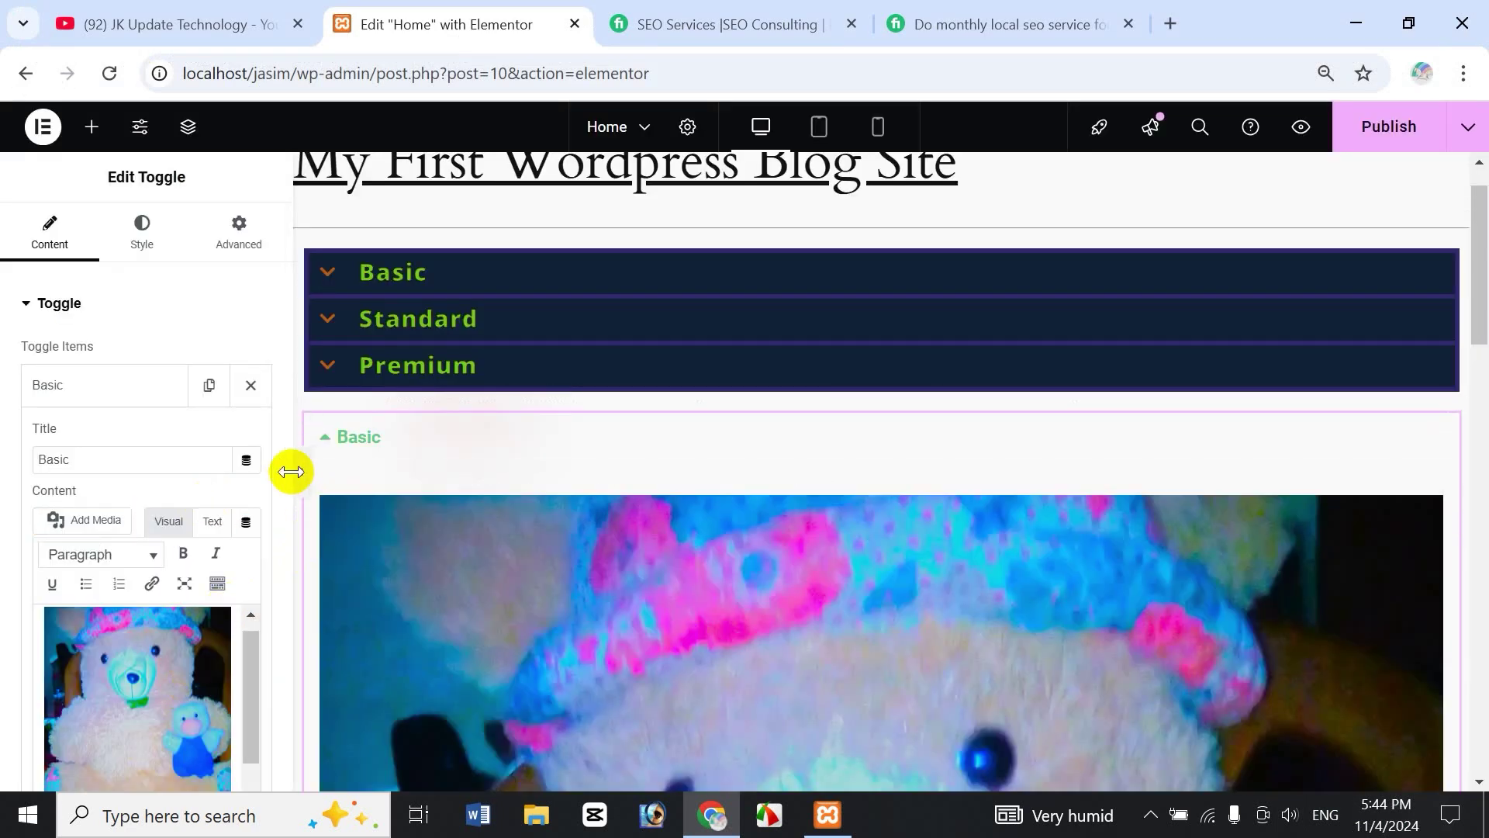
Align the doll picture in the Basic toggle's content to the left
scroll(282, 459, down, 6)
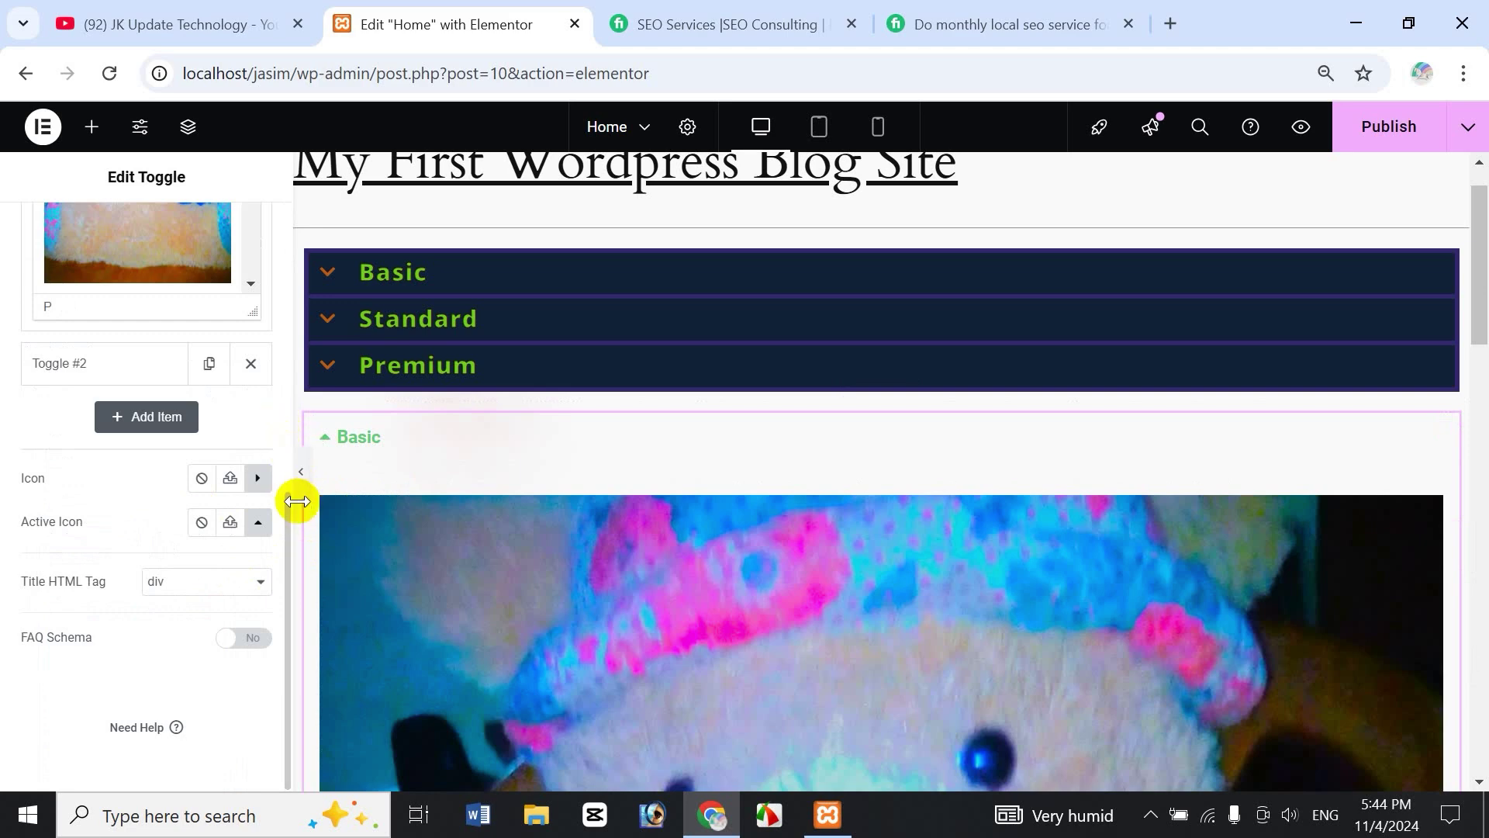
scroll(287, 524, up, 5)
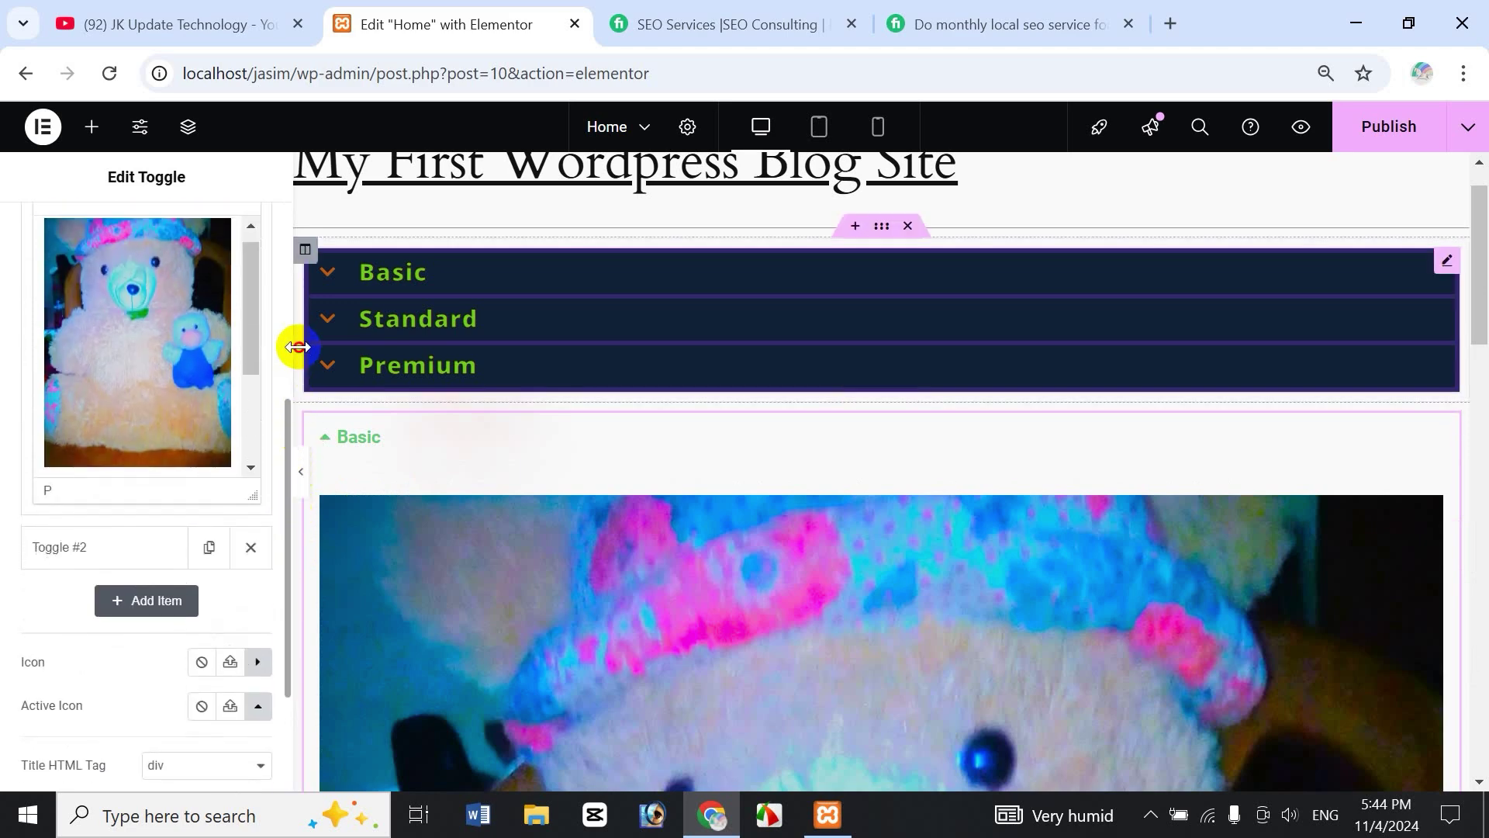
scroll(266, 347, up, 1)
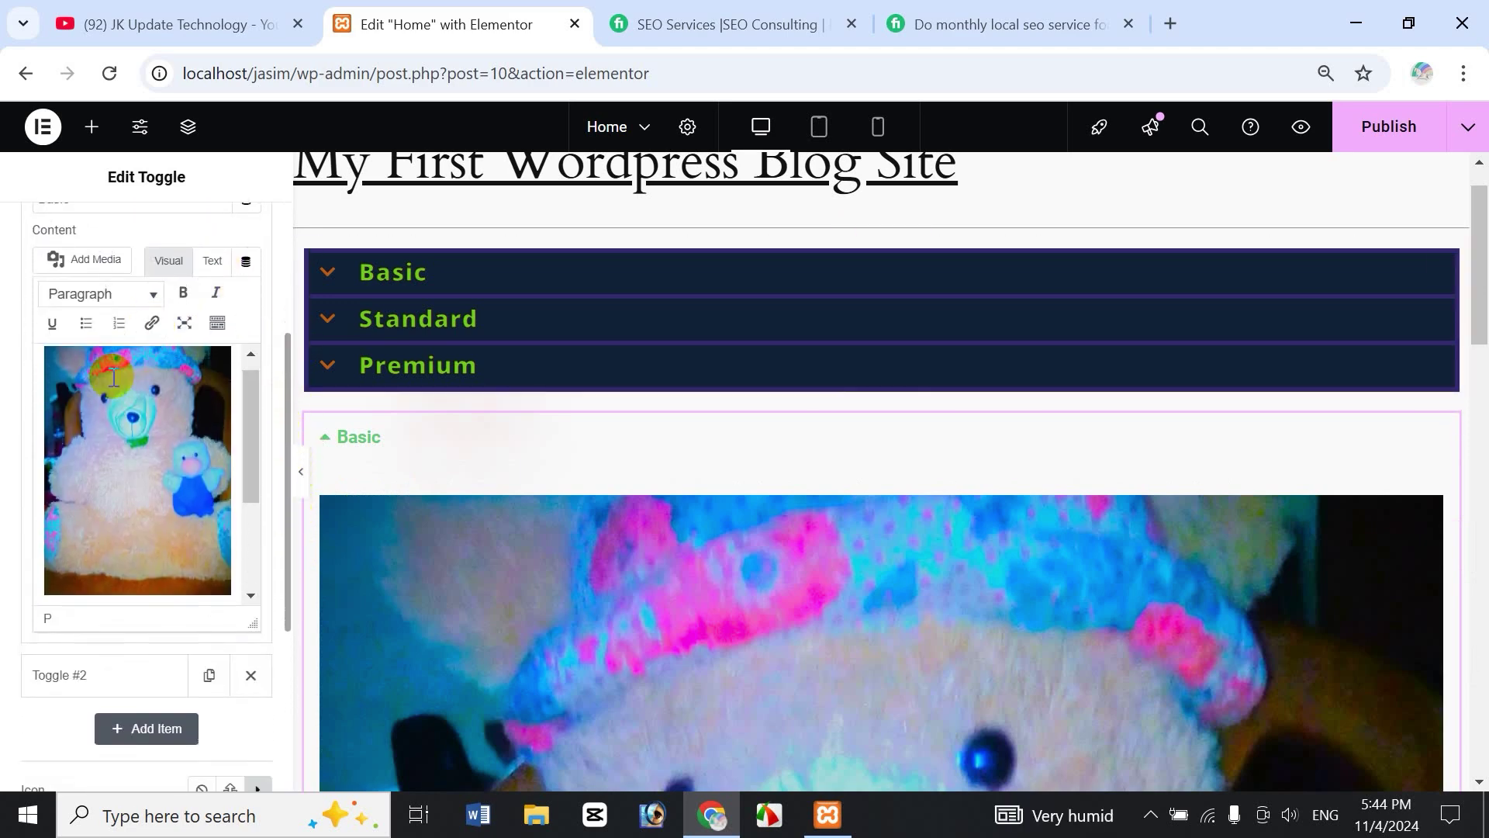
click(119, 379)
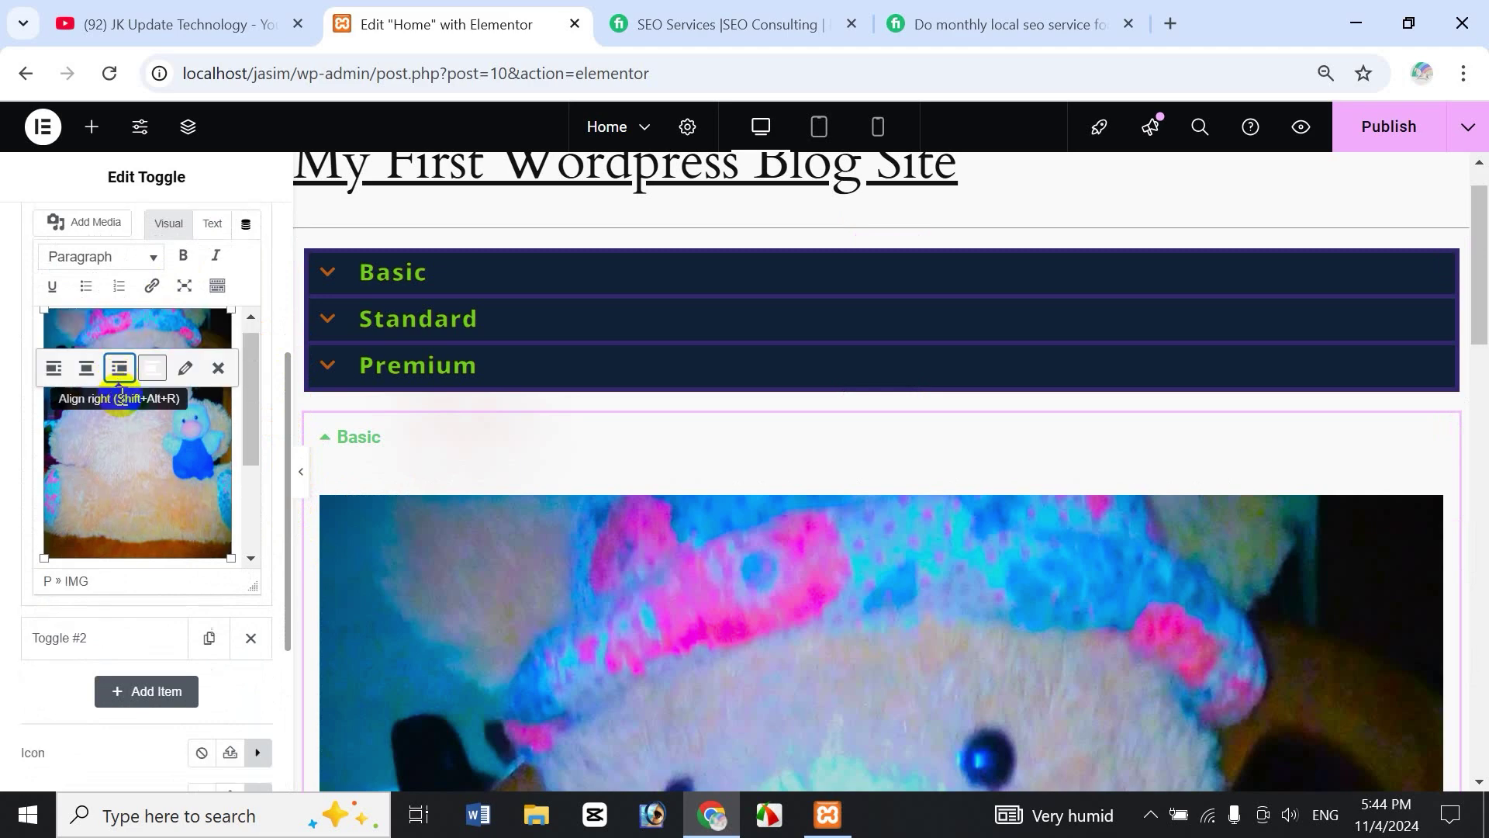
click(55, 368)
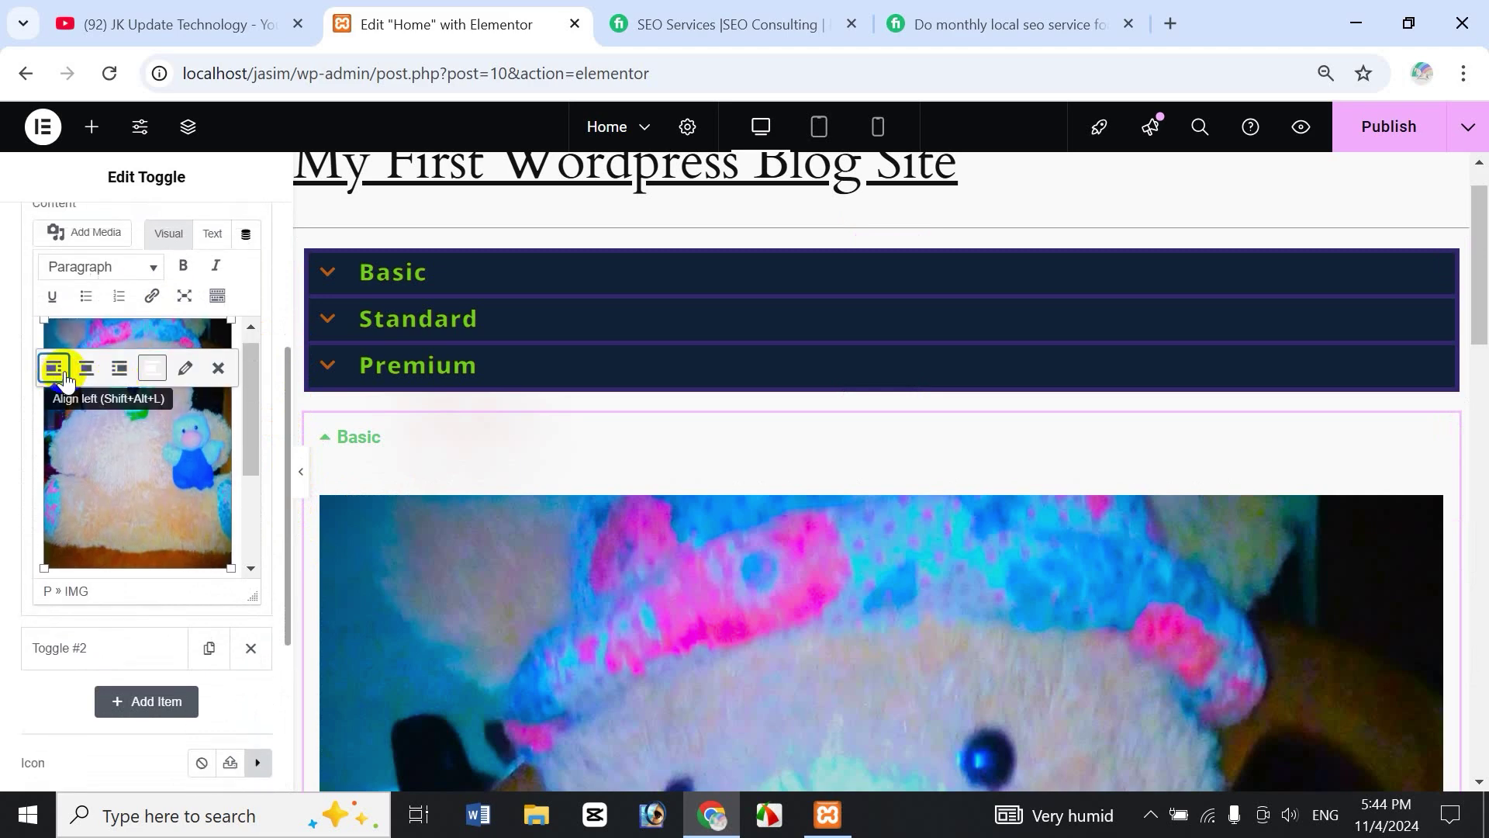
Check the doll picture's alignment options and image details, and remove the picture from the Basic toggle's content, restoring the placeholder text
click(121, 368)
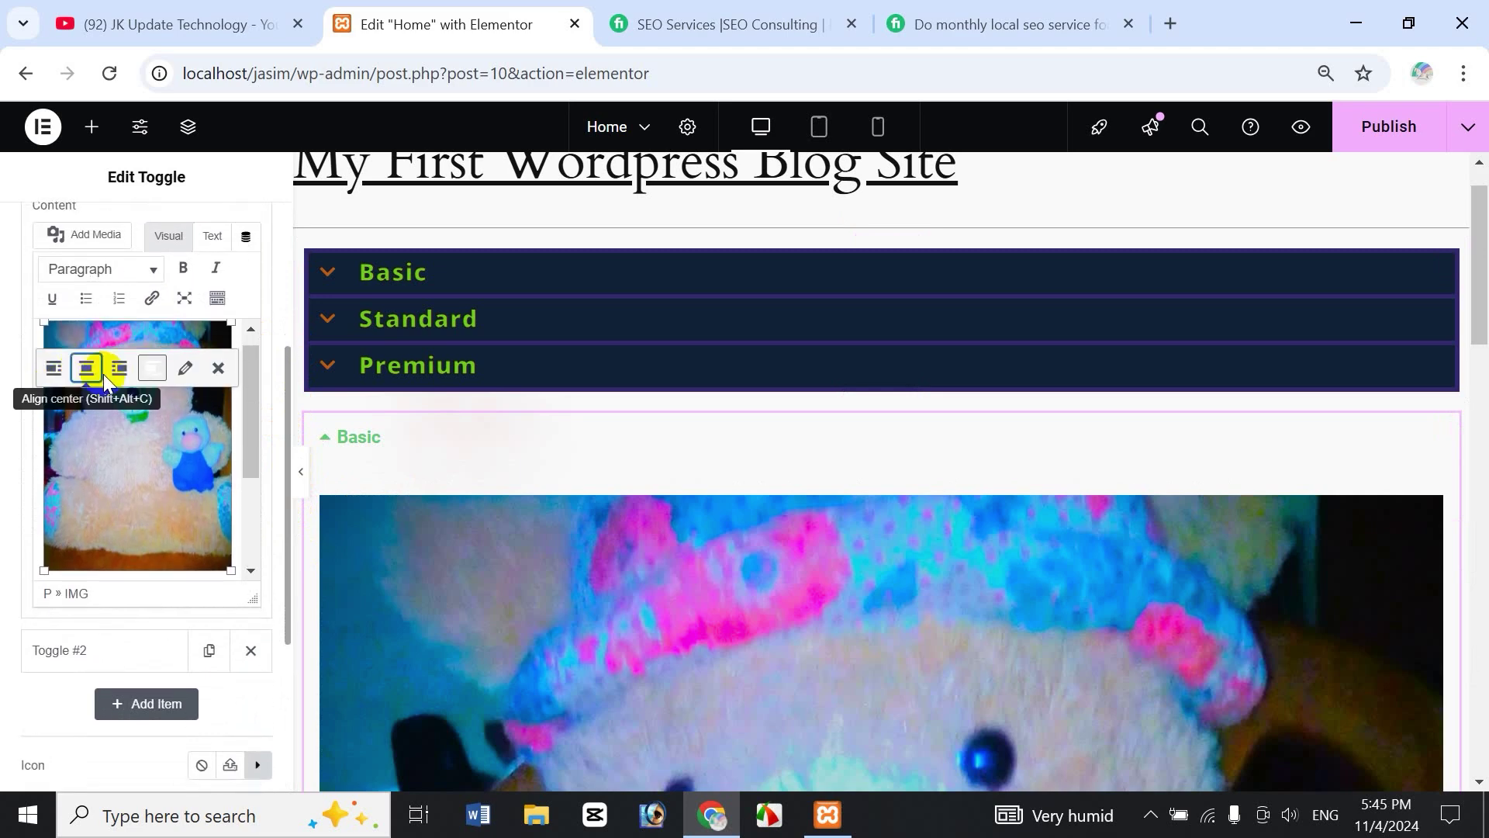
click(153, 370)
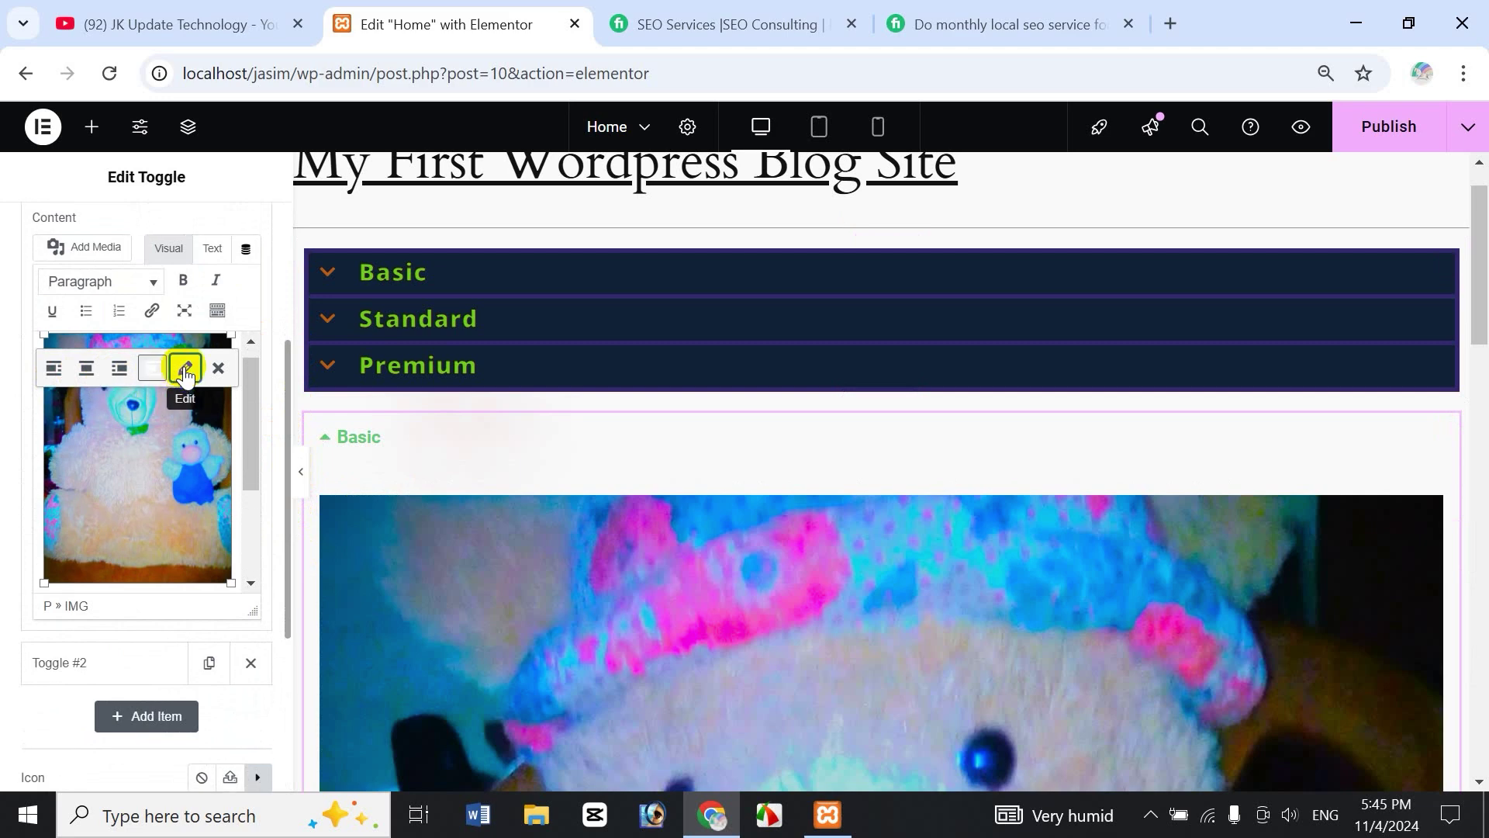
click(184, 370)
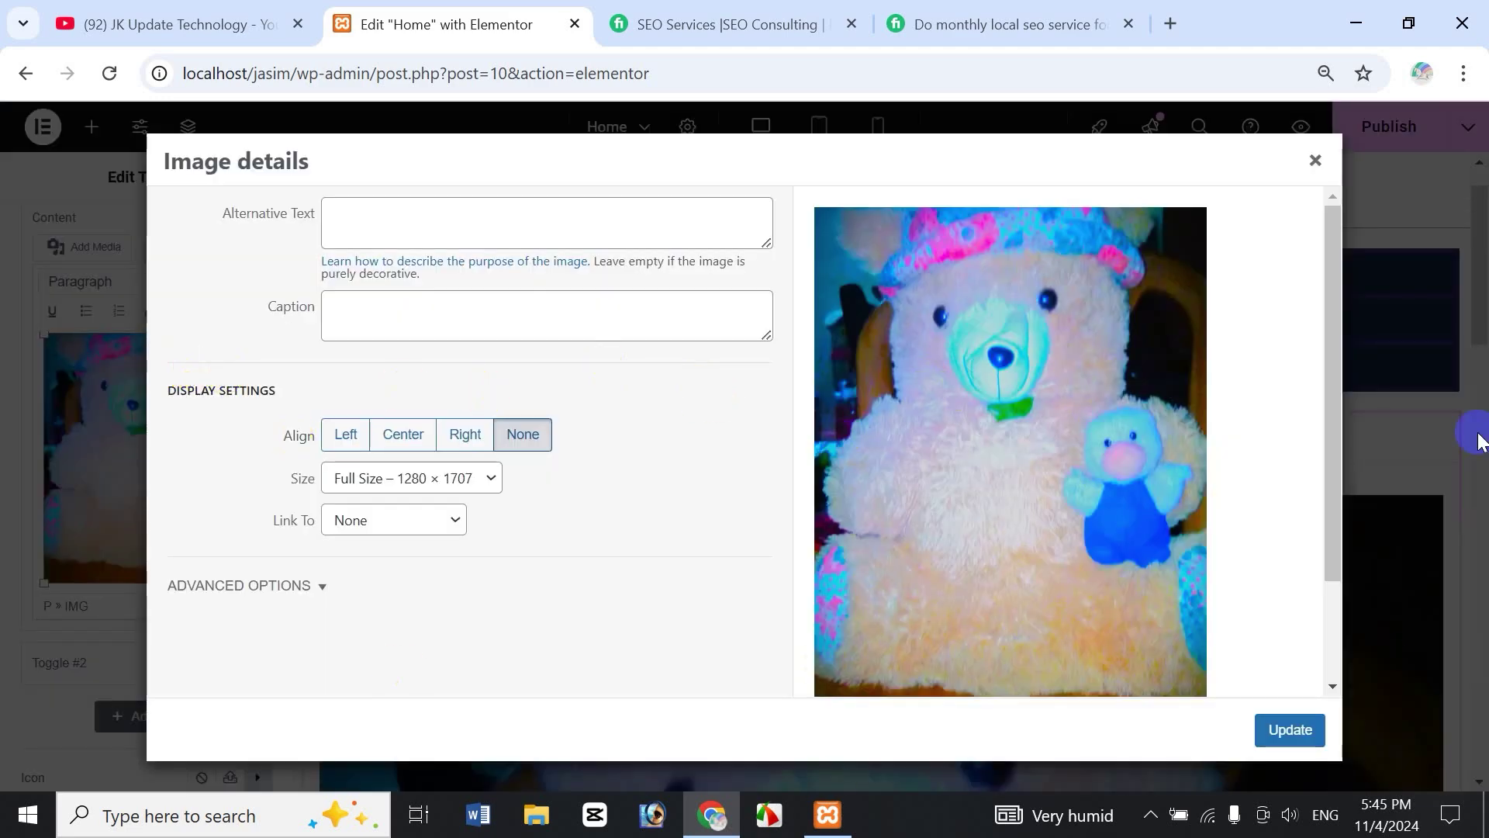
click(1315, 163)
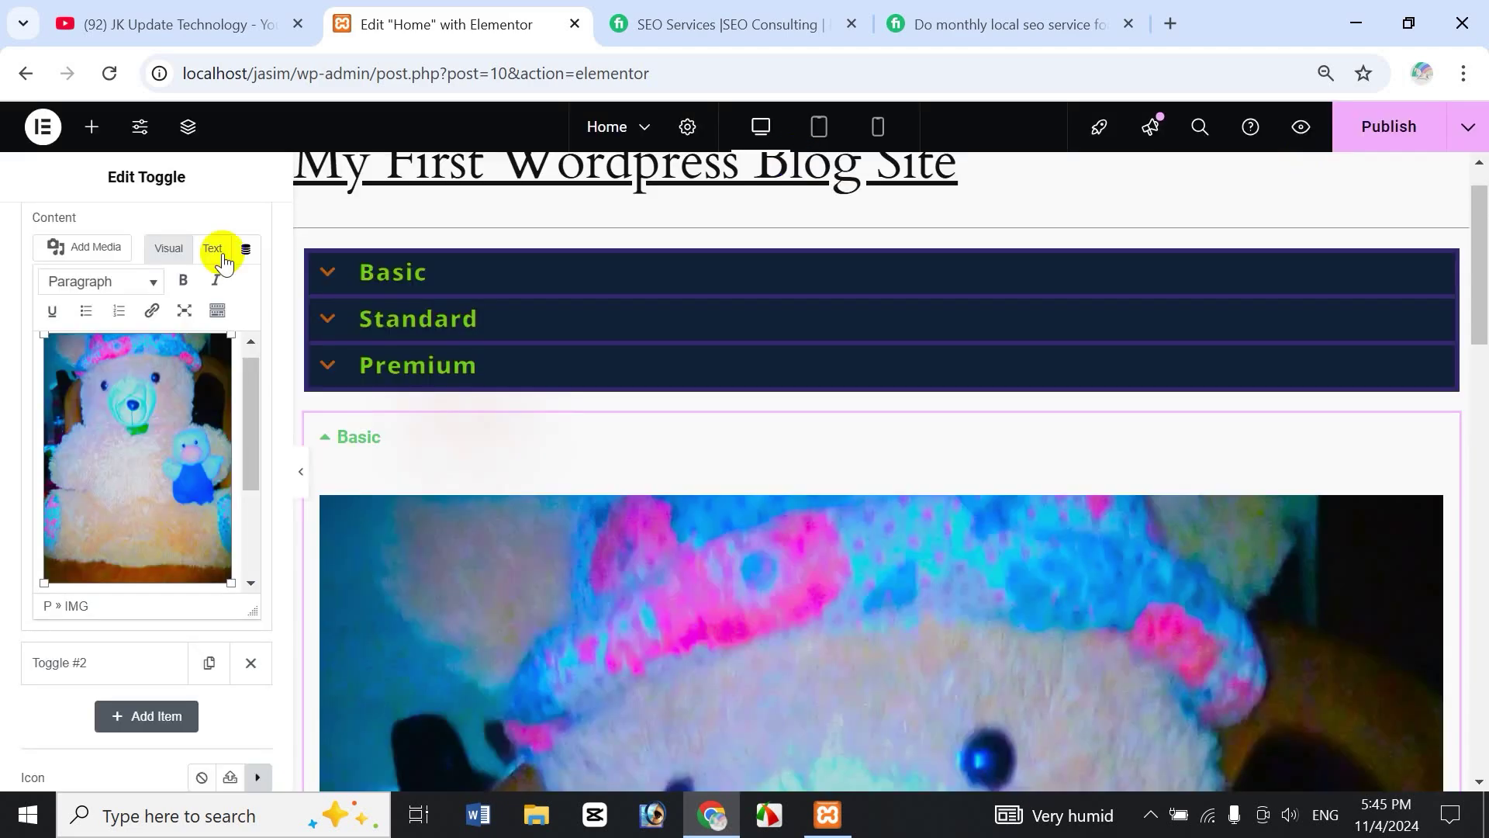
click(242, 401)
click(220, 357)
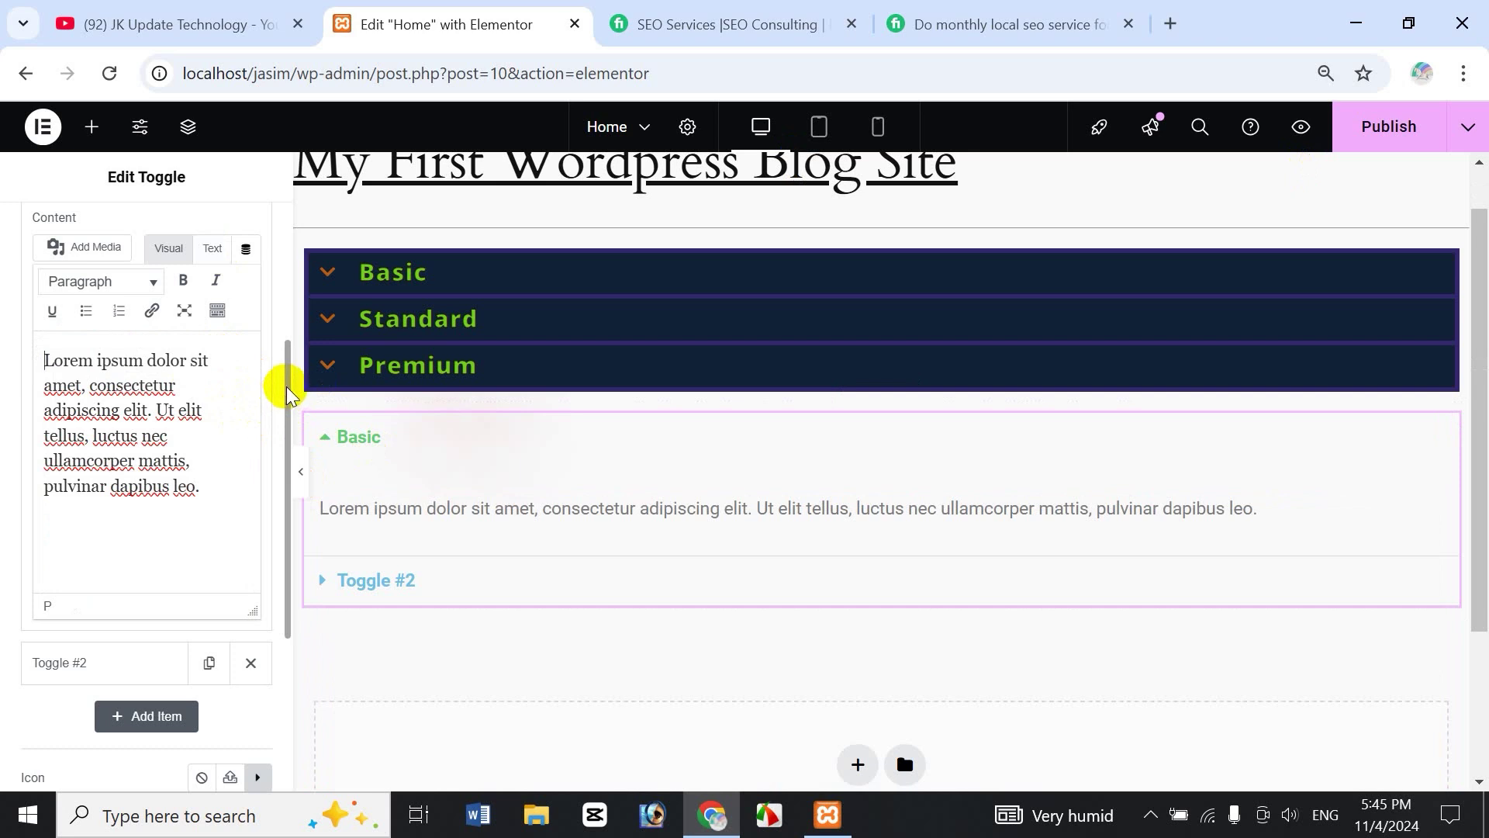
Compare the Text and Visual modes of the Basic toggle's content editor
drag(287, 392, 290, 290)
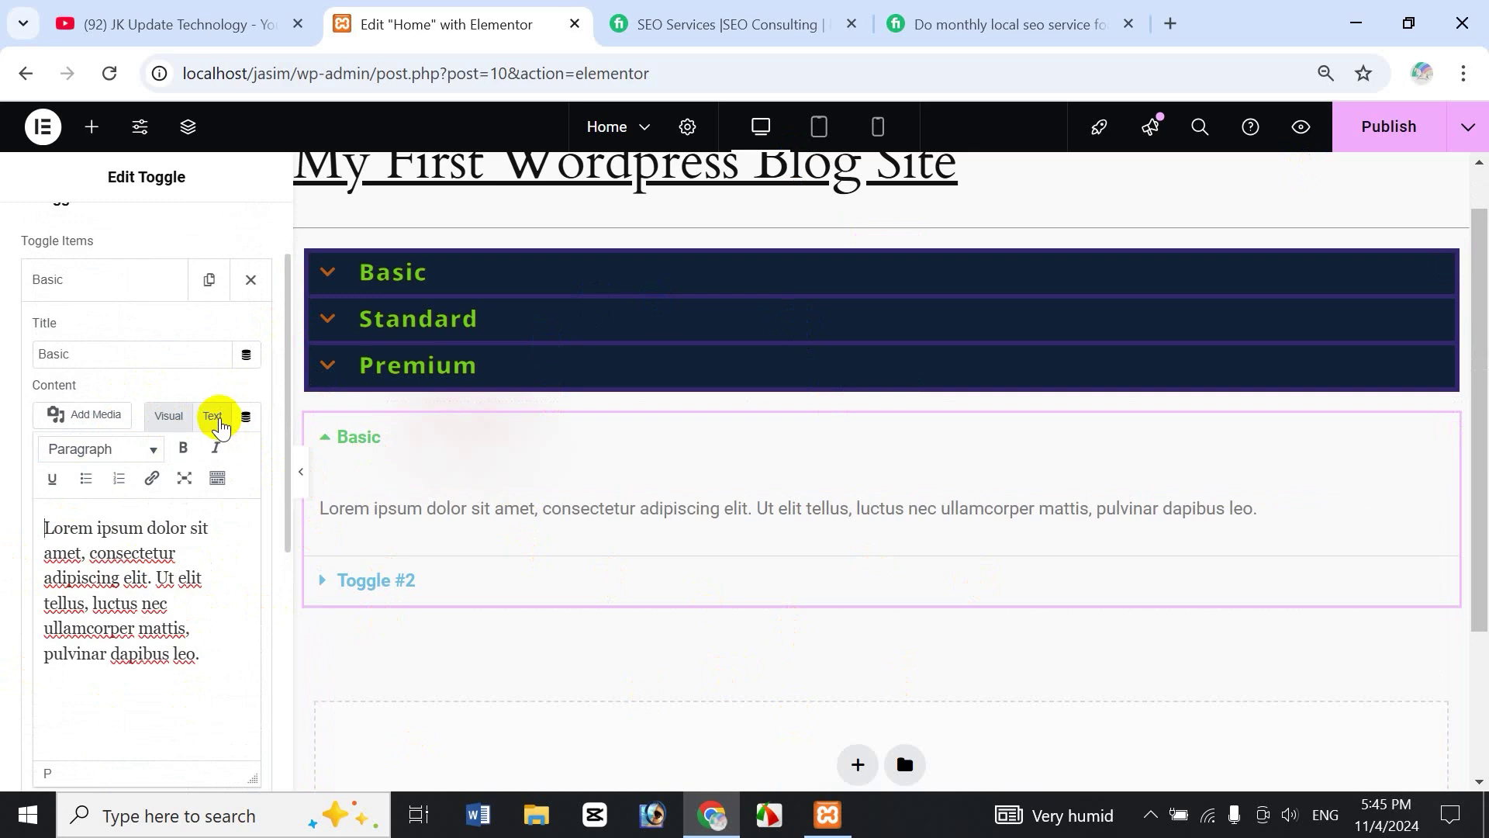
click(216, 419)
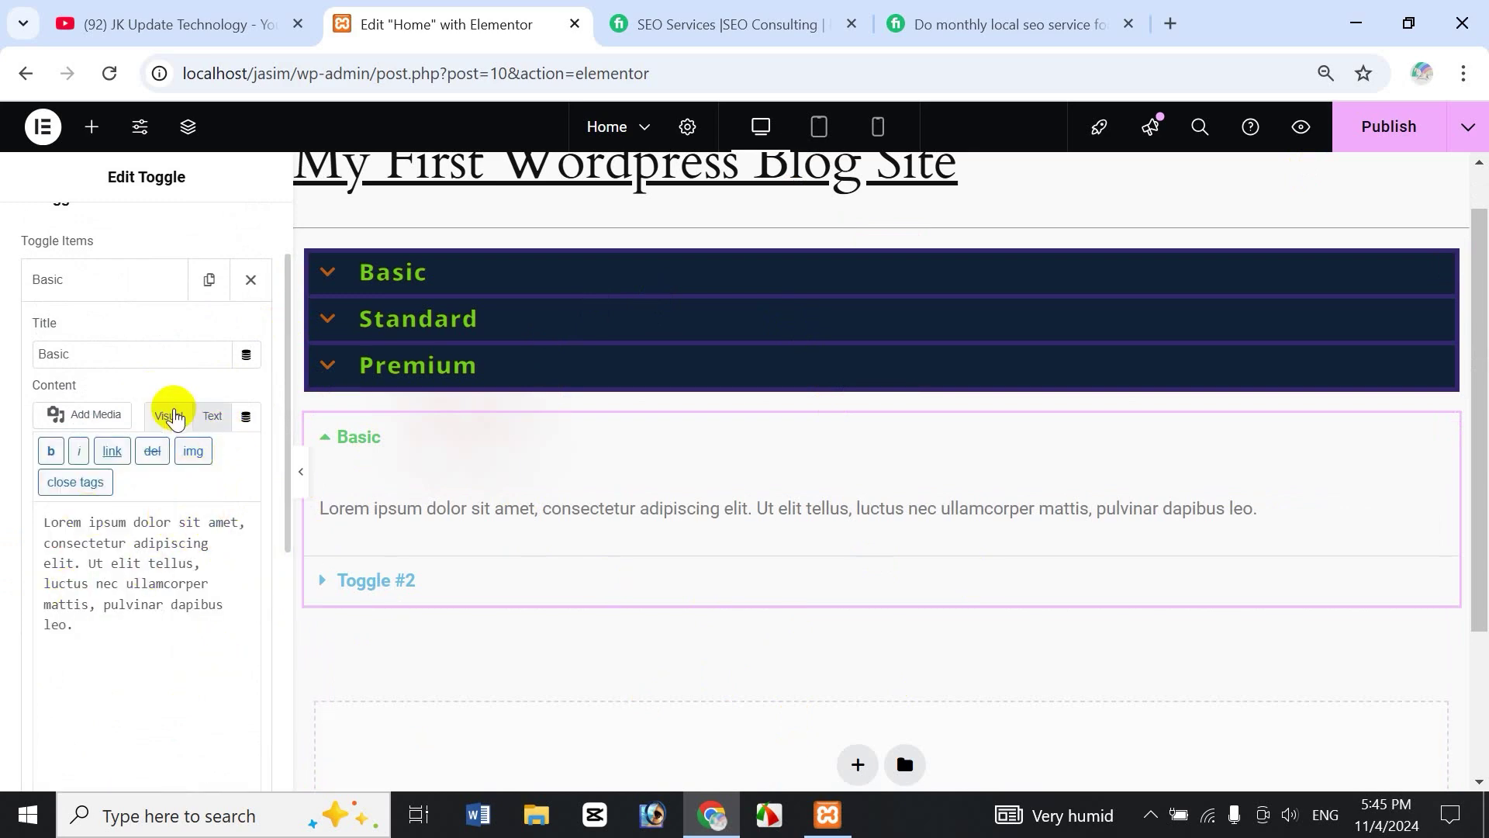
click(172, 417)
click(211, 417)
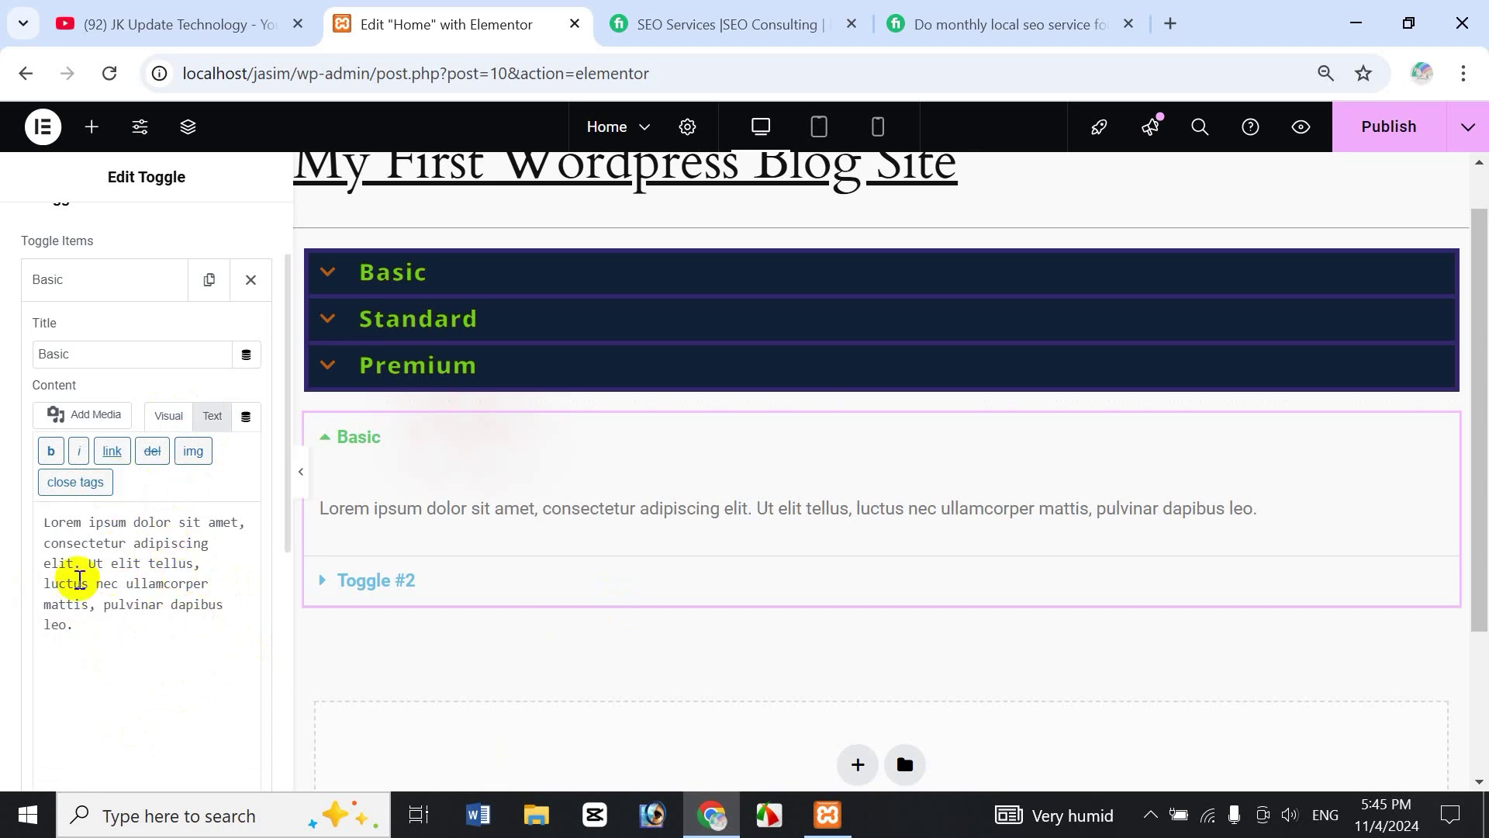
click(168, 419)
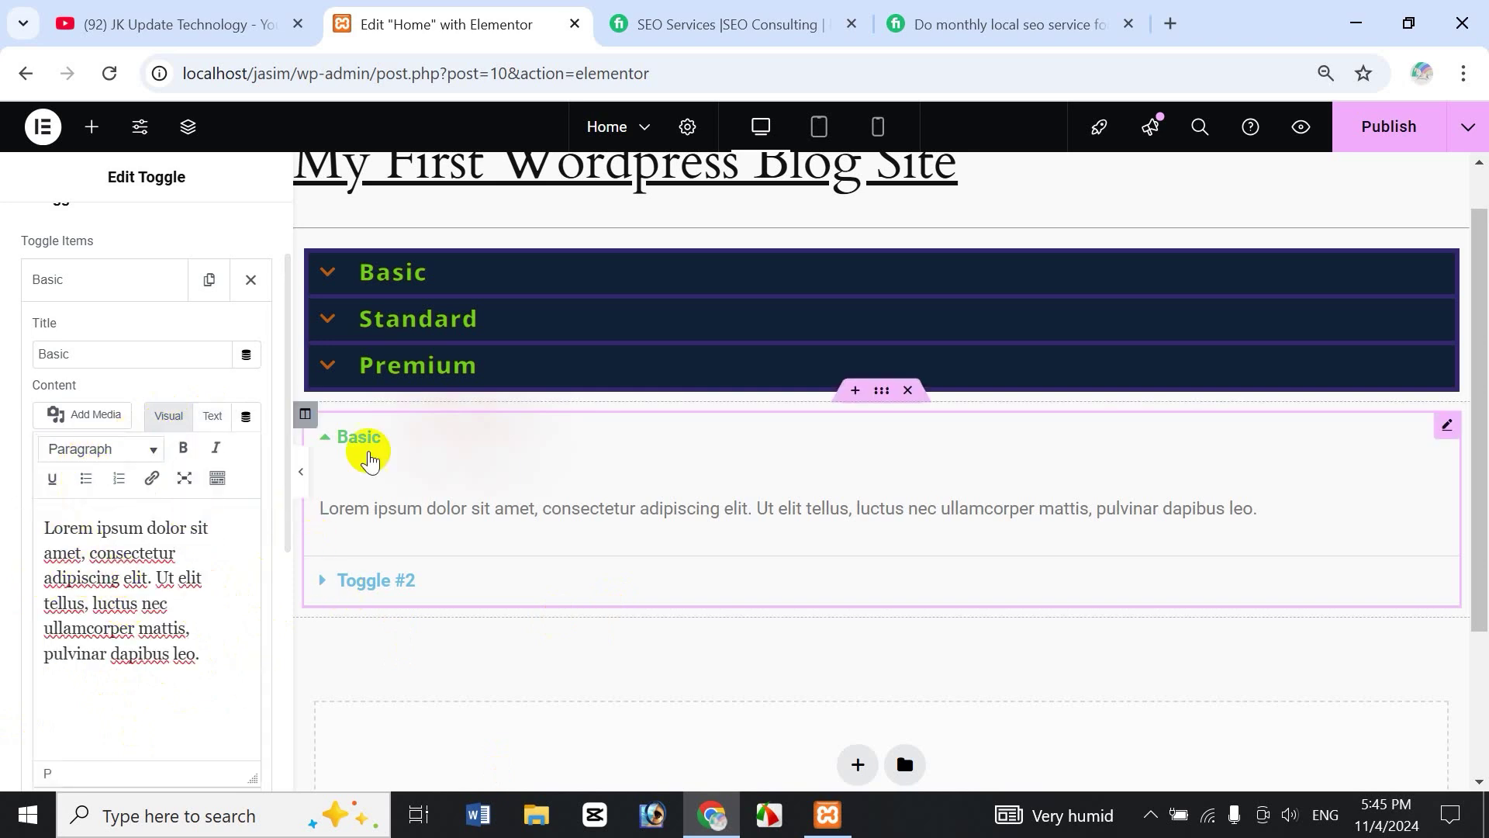
Delete all of the Lorem ipsum placeholder text from the Basic toggle's content
click(121, 541)
drag(121, 536, 134, 643)
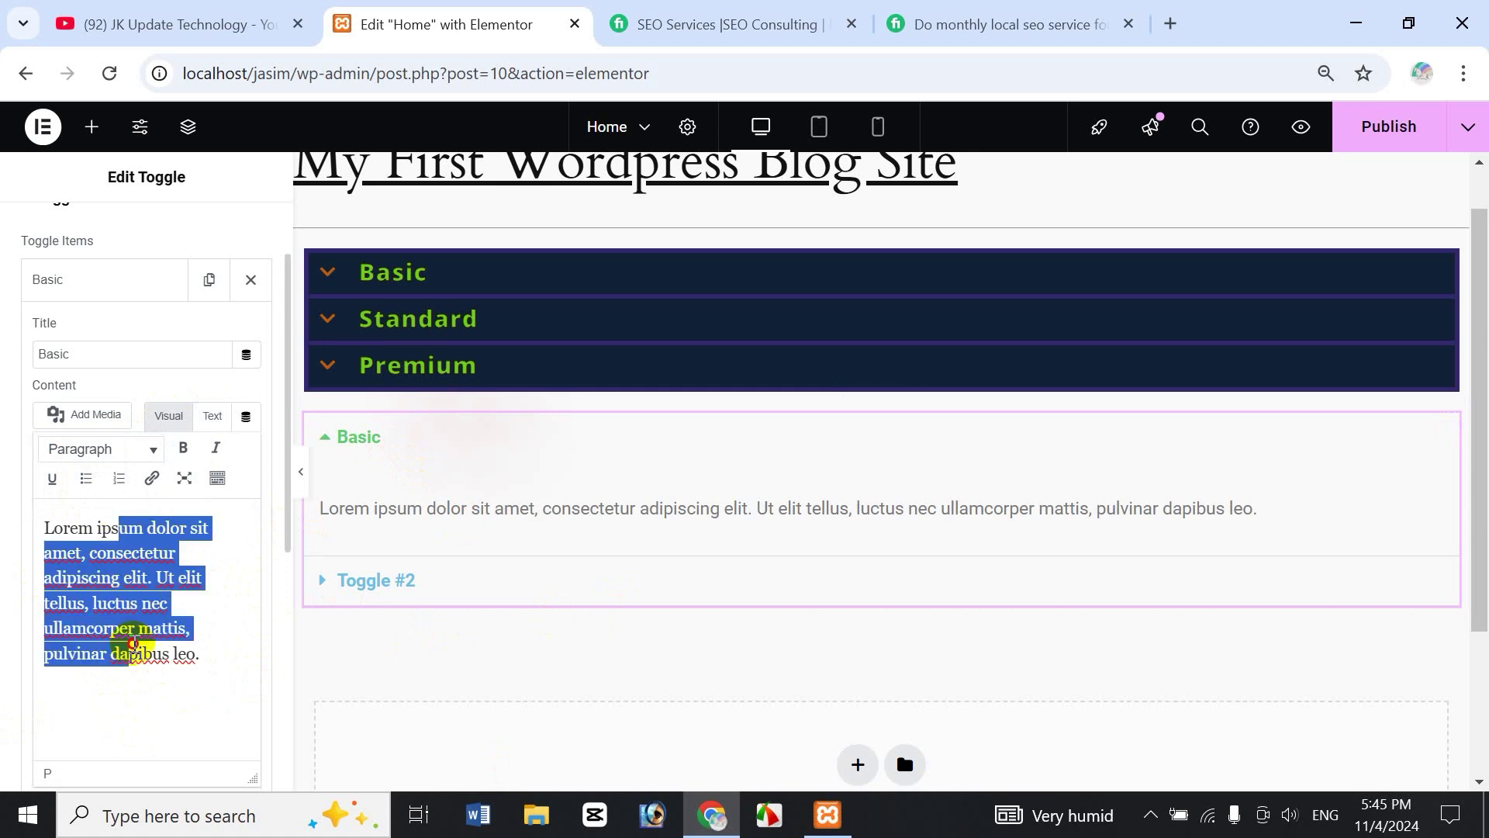
click(169, 618)
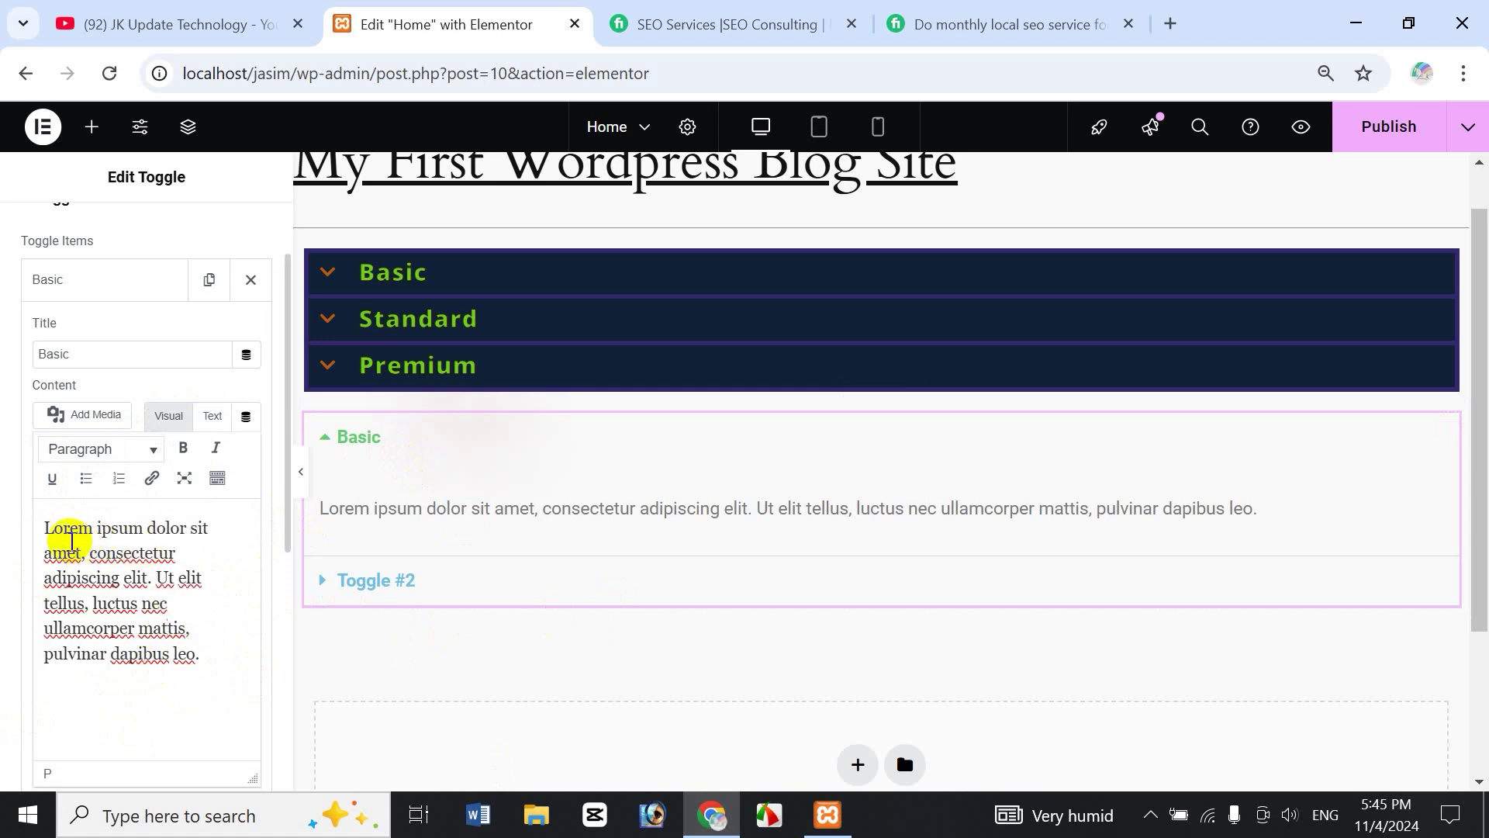
drag(46, 533, 206, 654)
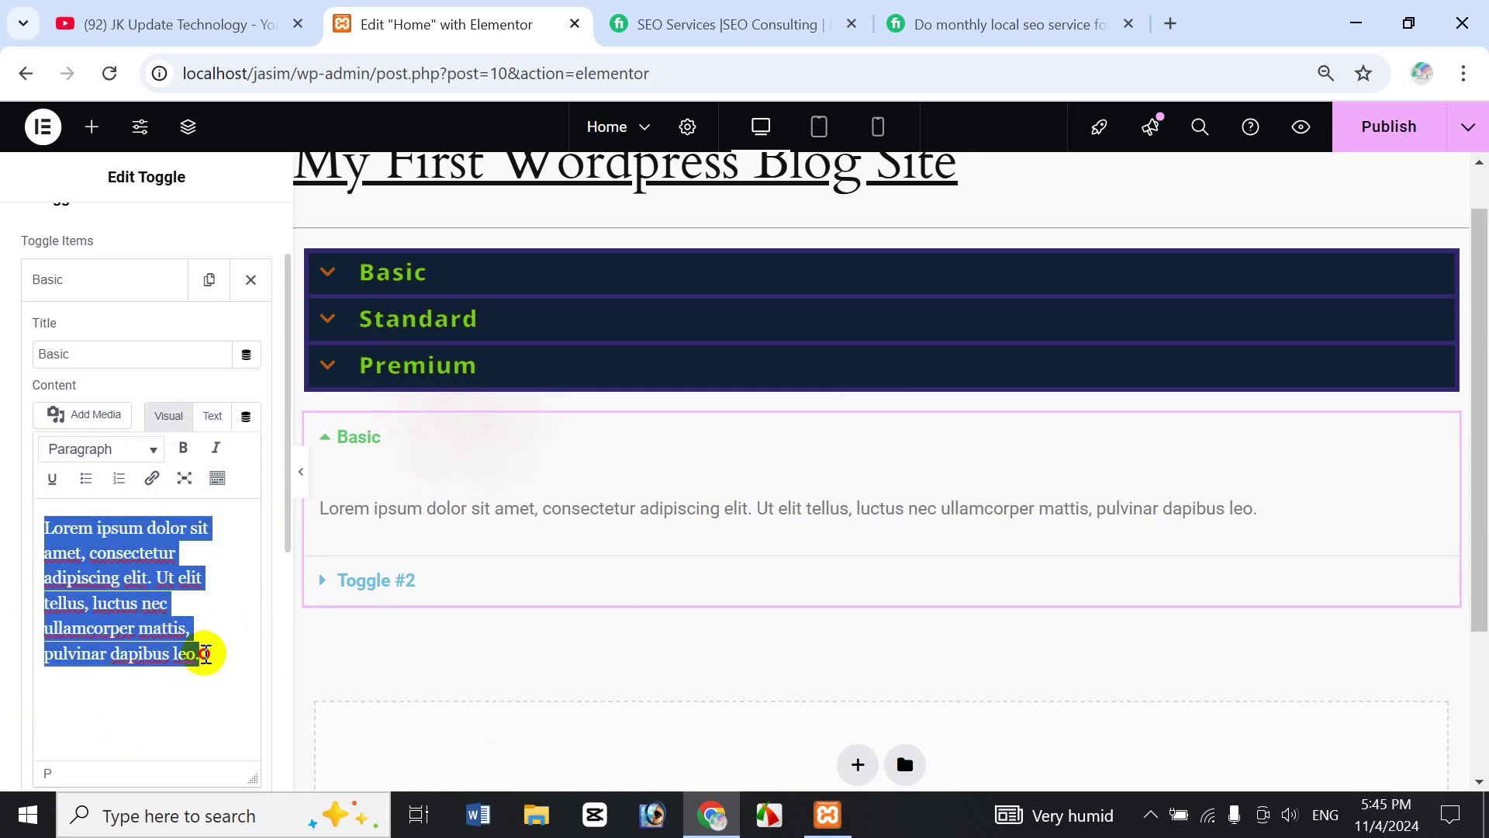
key(BackSpace)
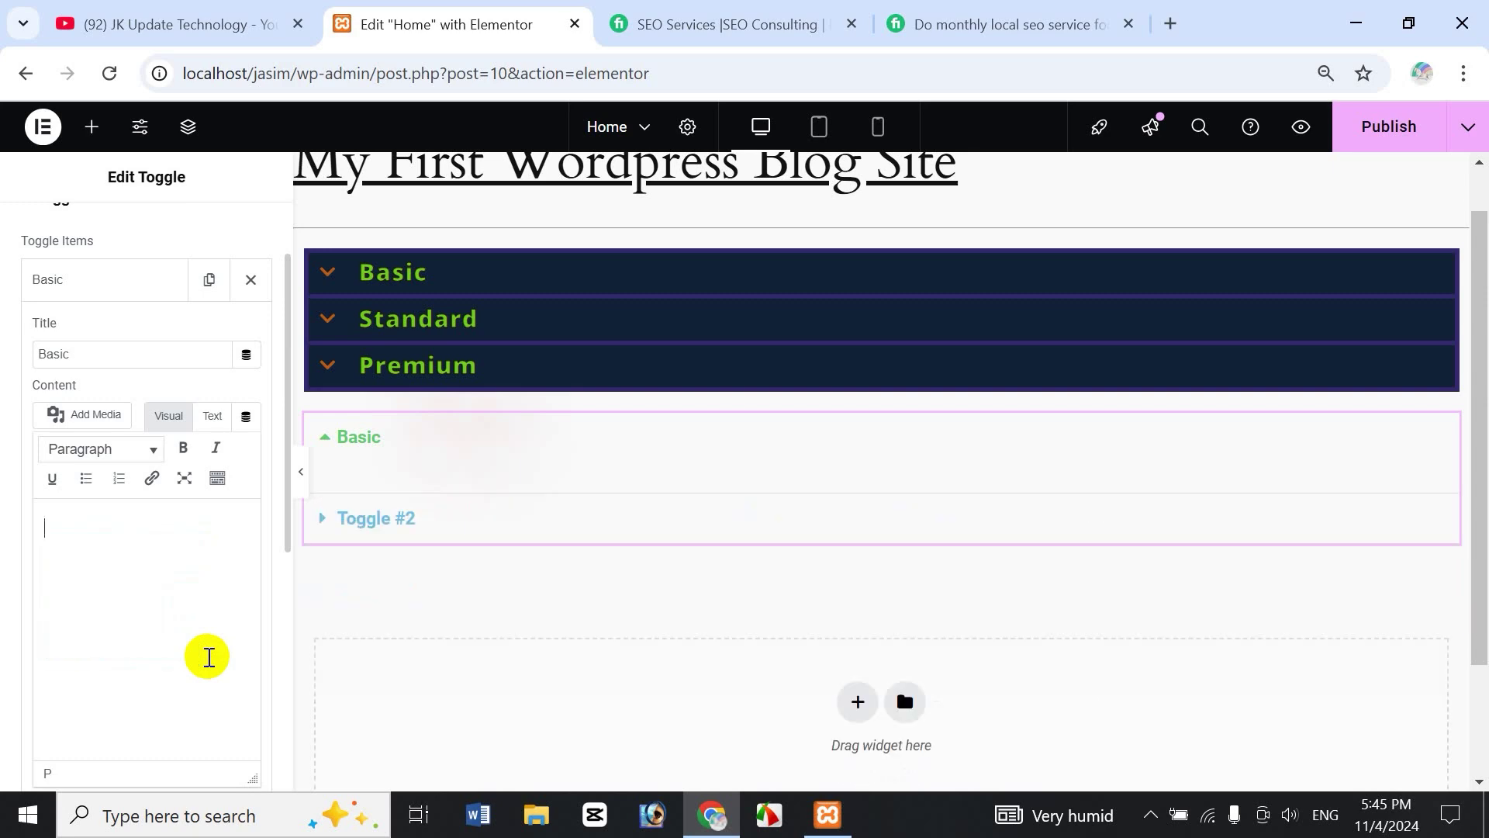
Copy the Basic package details on the Fiverr gig, from the $80 price through Competitor backlink analysis, into the Basic toggle's content
click(1039, 26)
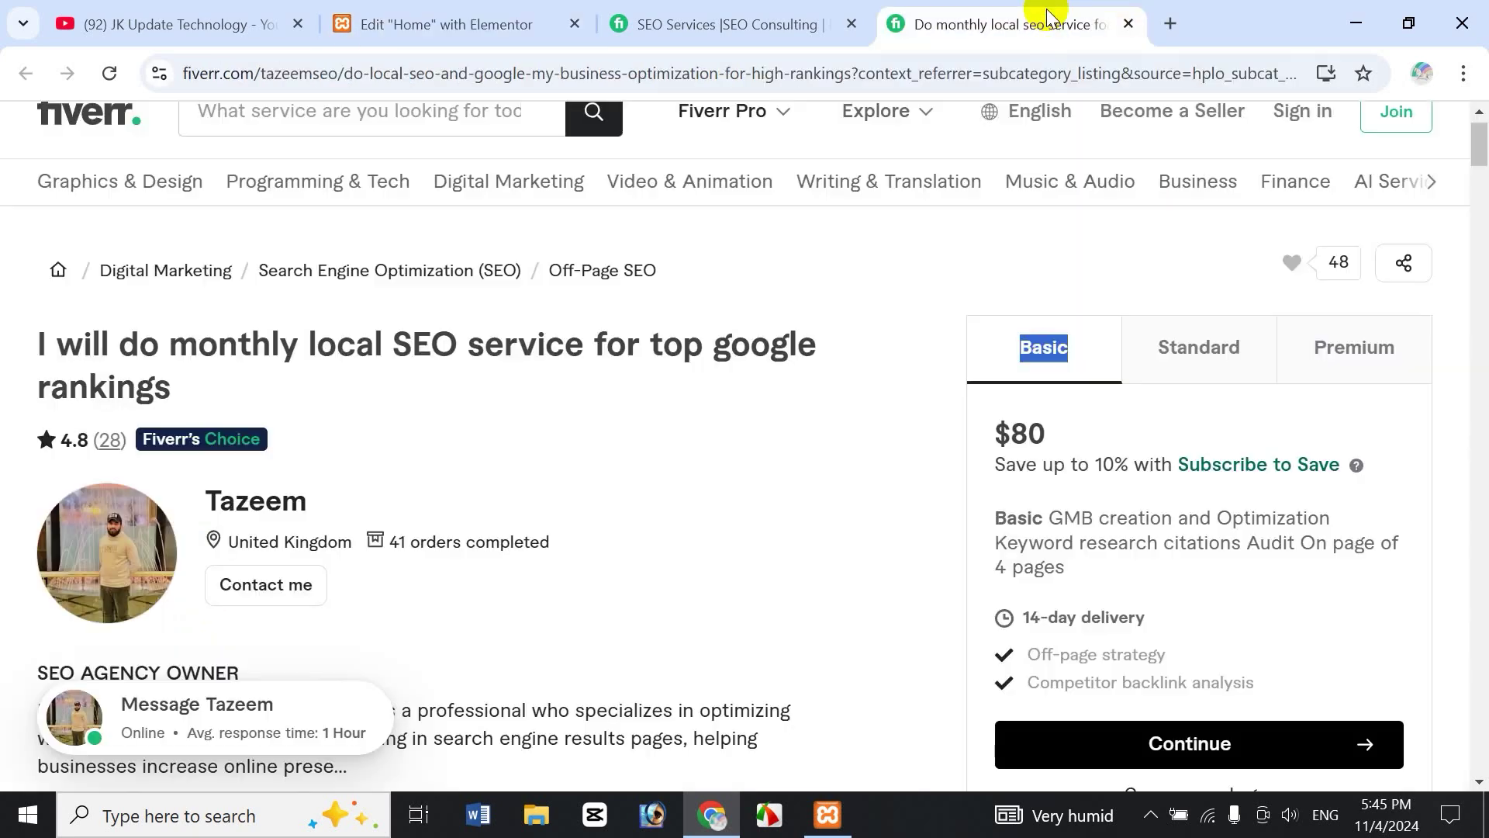
drag(1101, 397, 1264, 680)
key(ctrl+c)
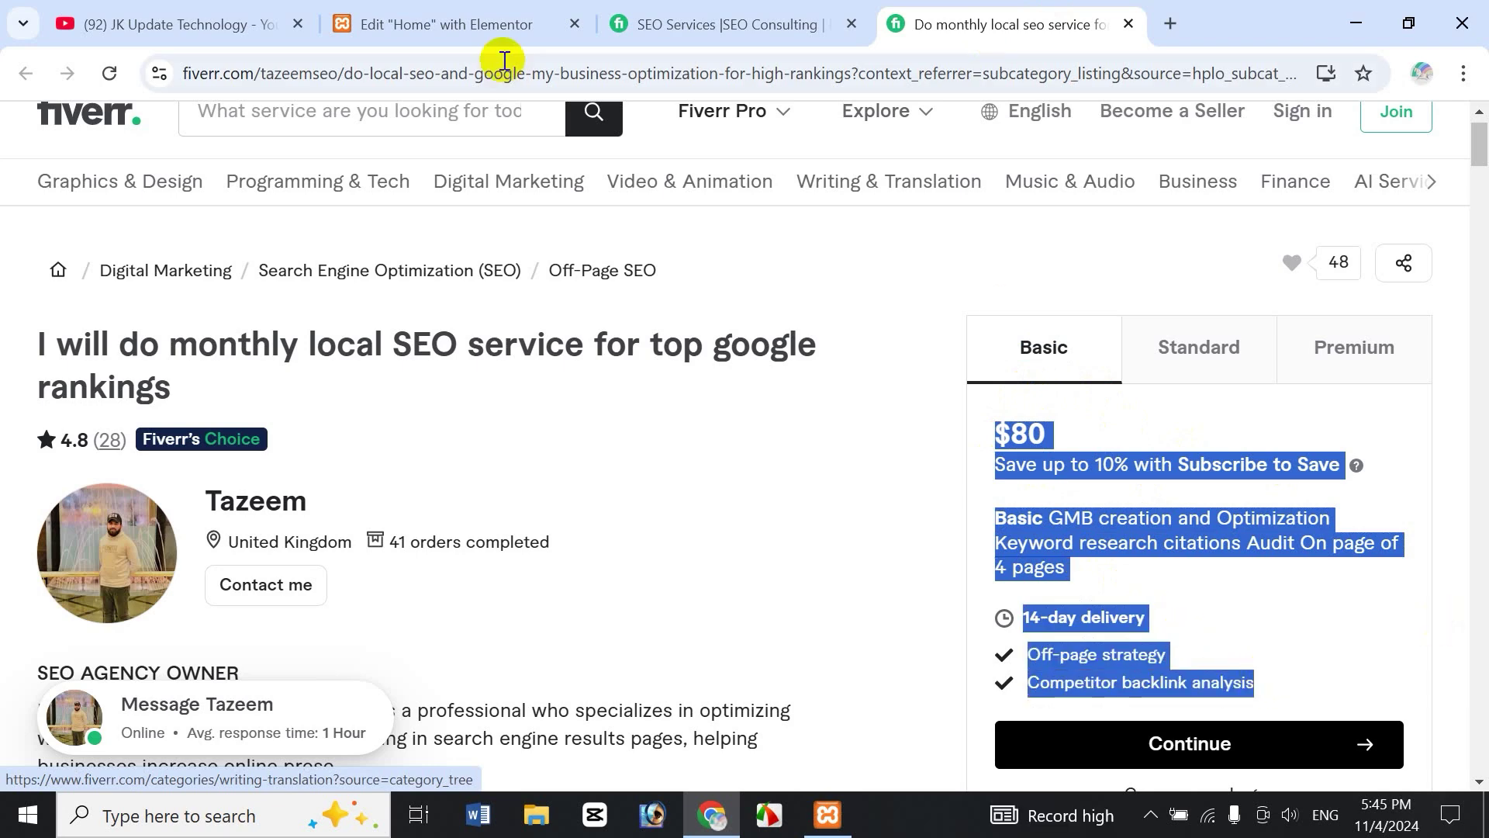
click(475, 35)
key(ctrl+v)
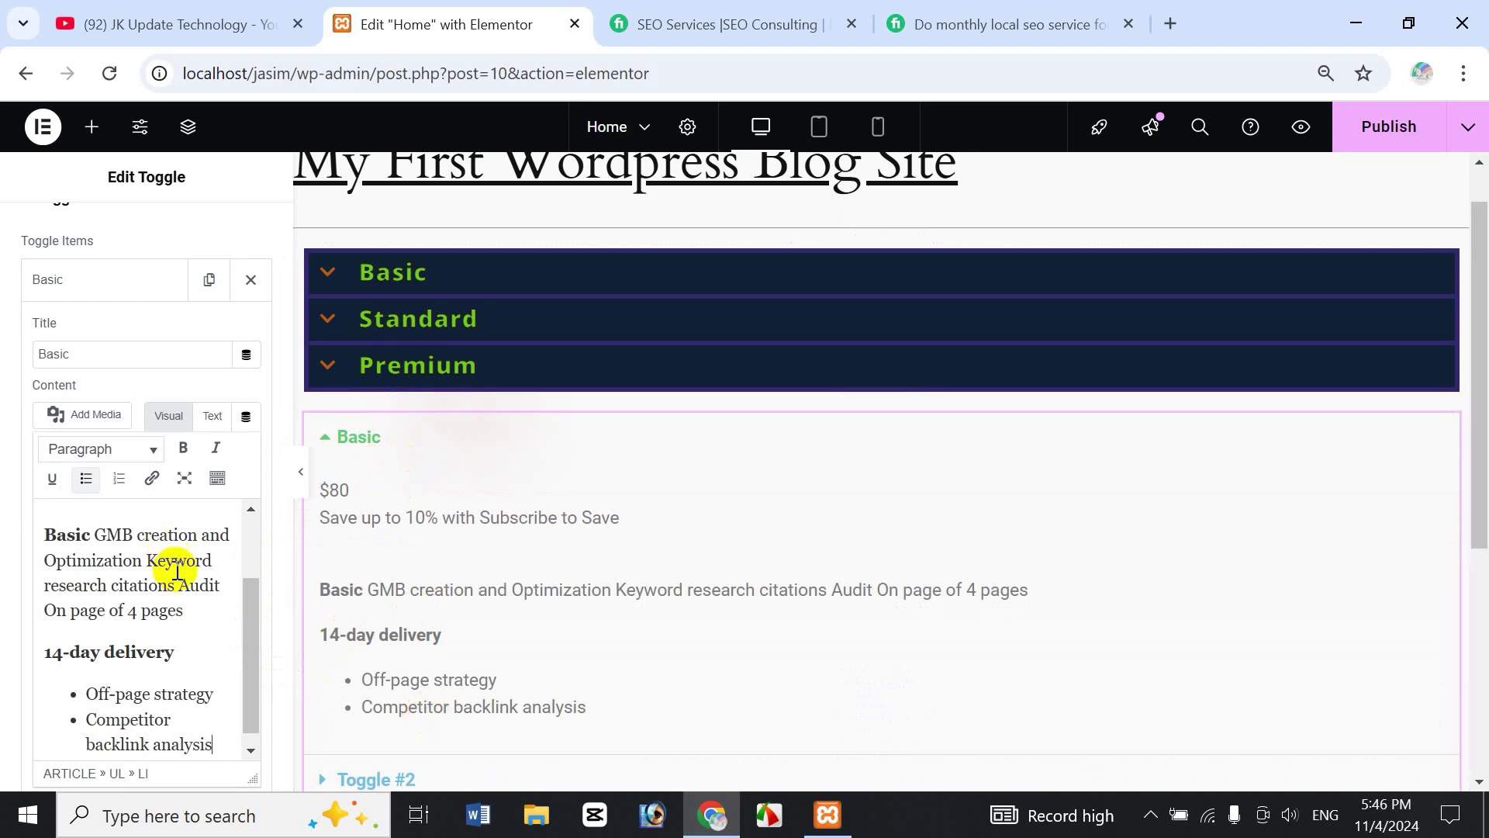
click(969, 24)
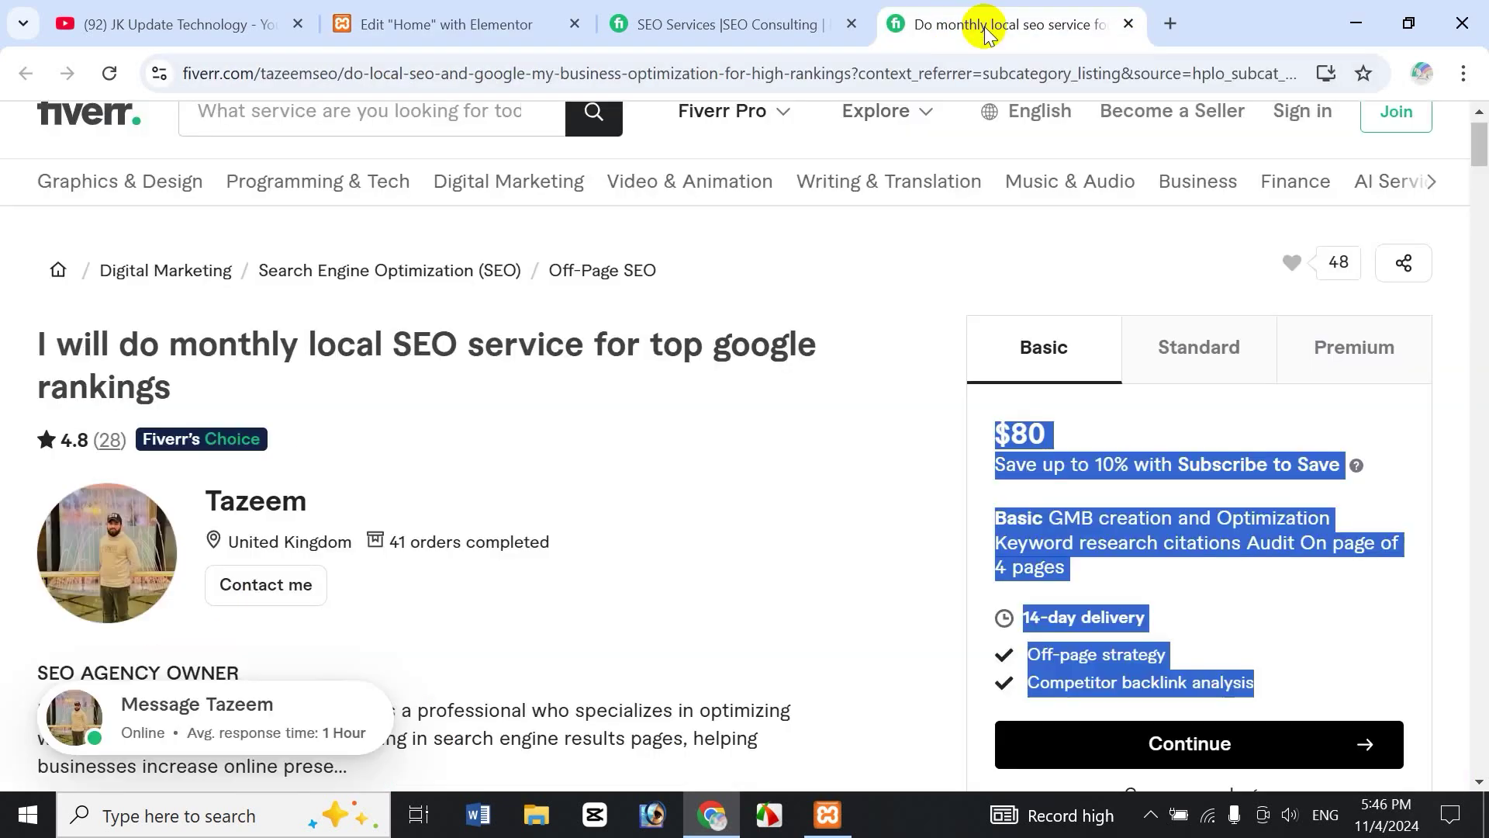
click(428, 24)
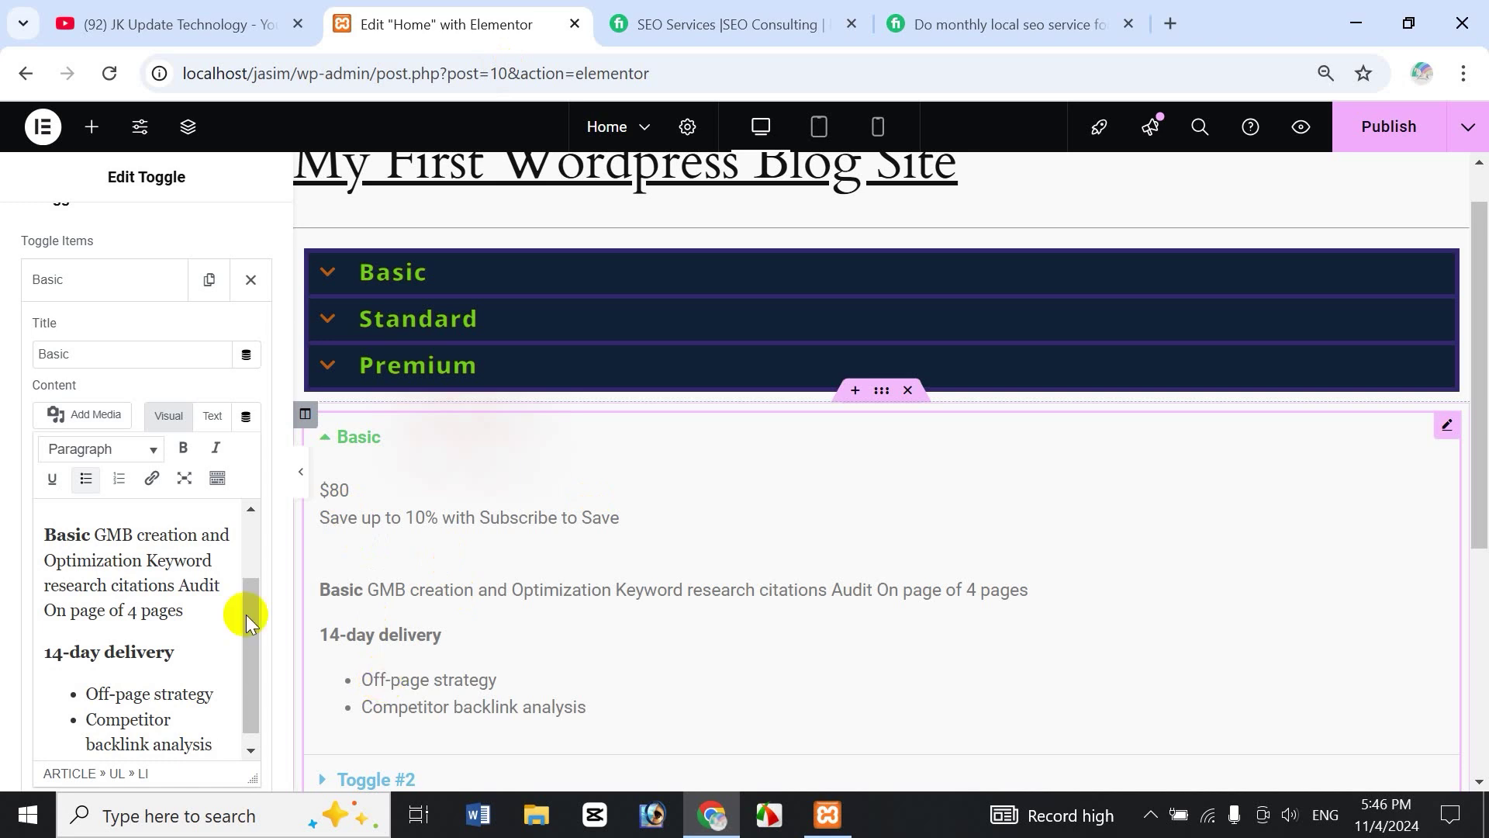
Make the $80 price in the Basic toggle's content bold, trying italic and underline on it and removing both
drag(252, 622, 257, 546)
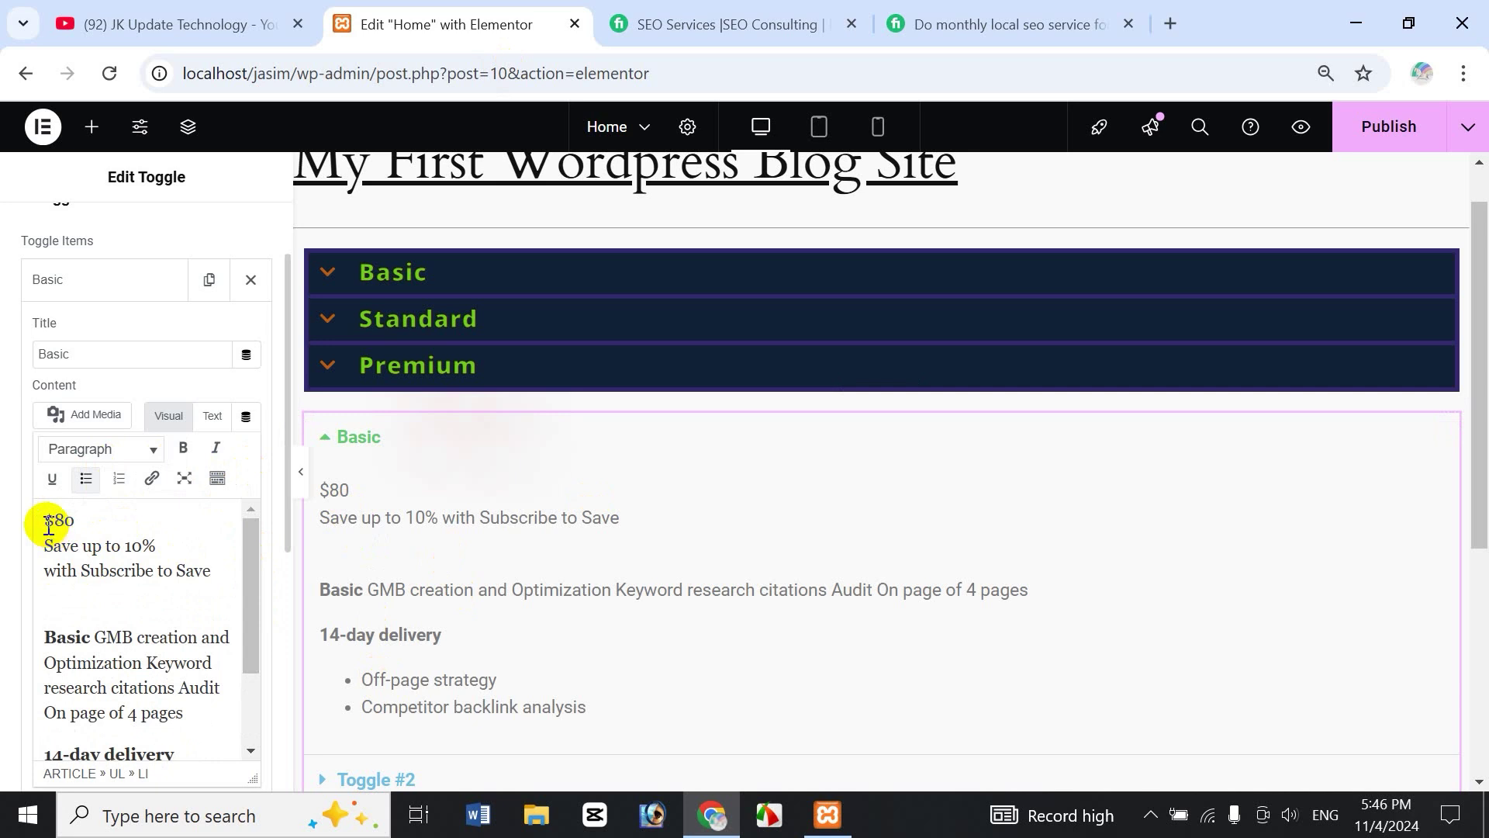
drag(48, 524, 78, 527)
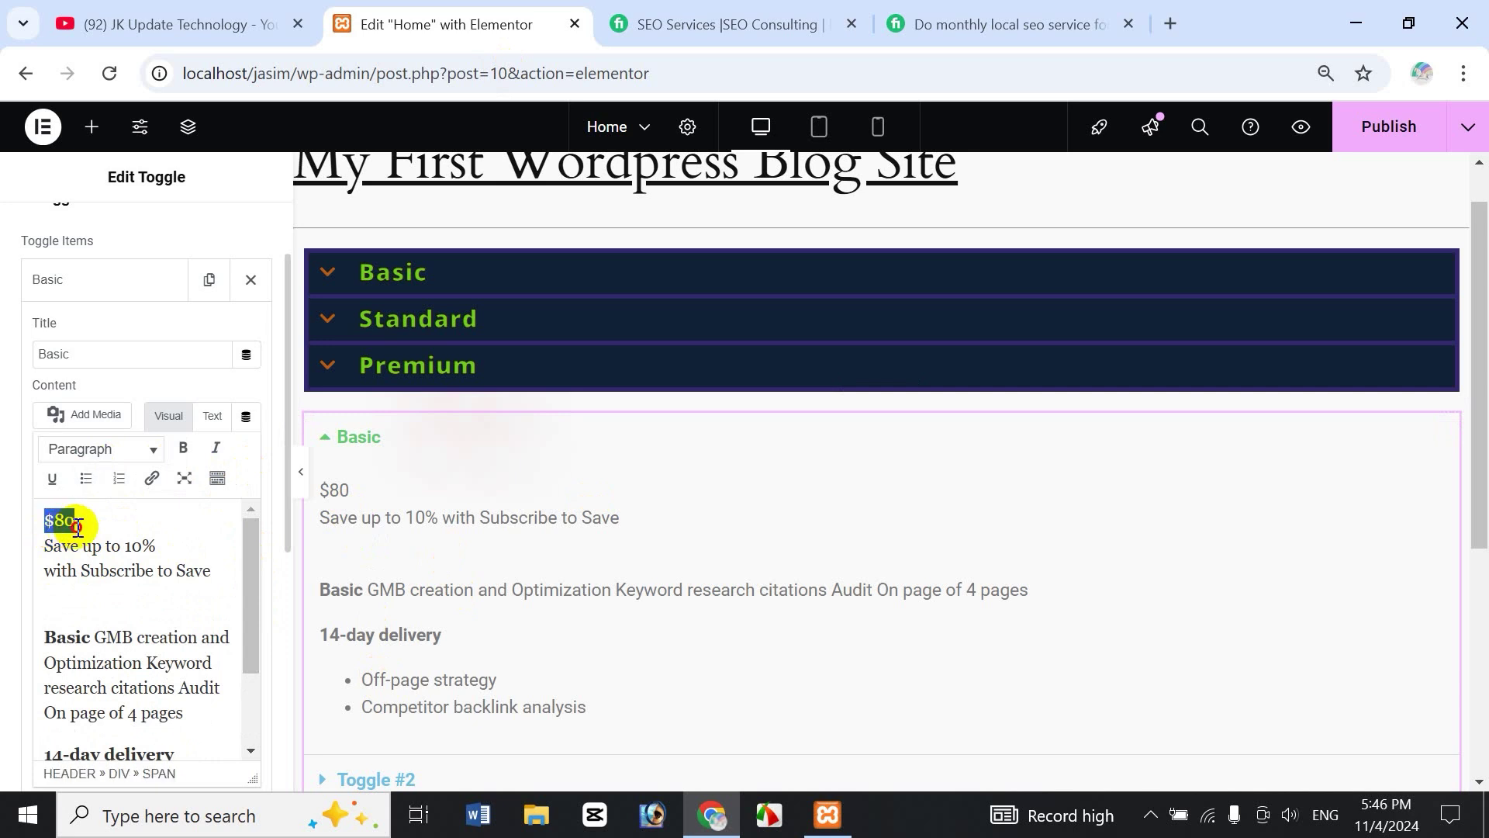
click(183, 447)
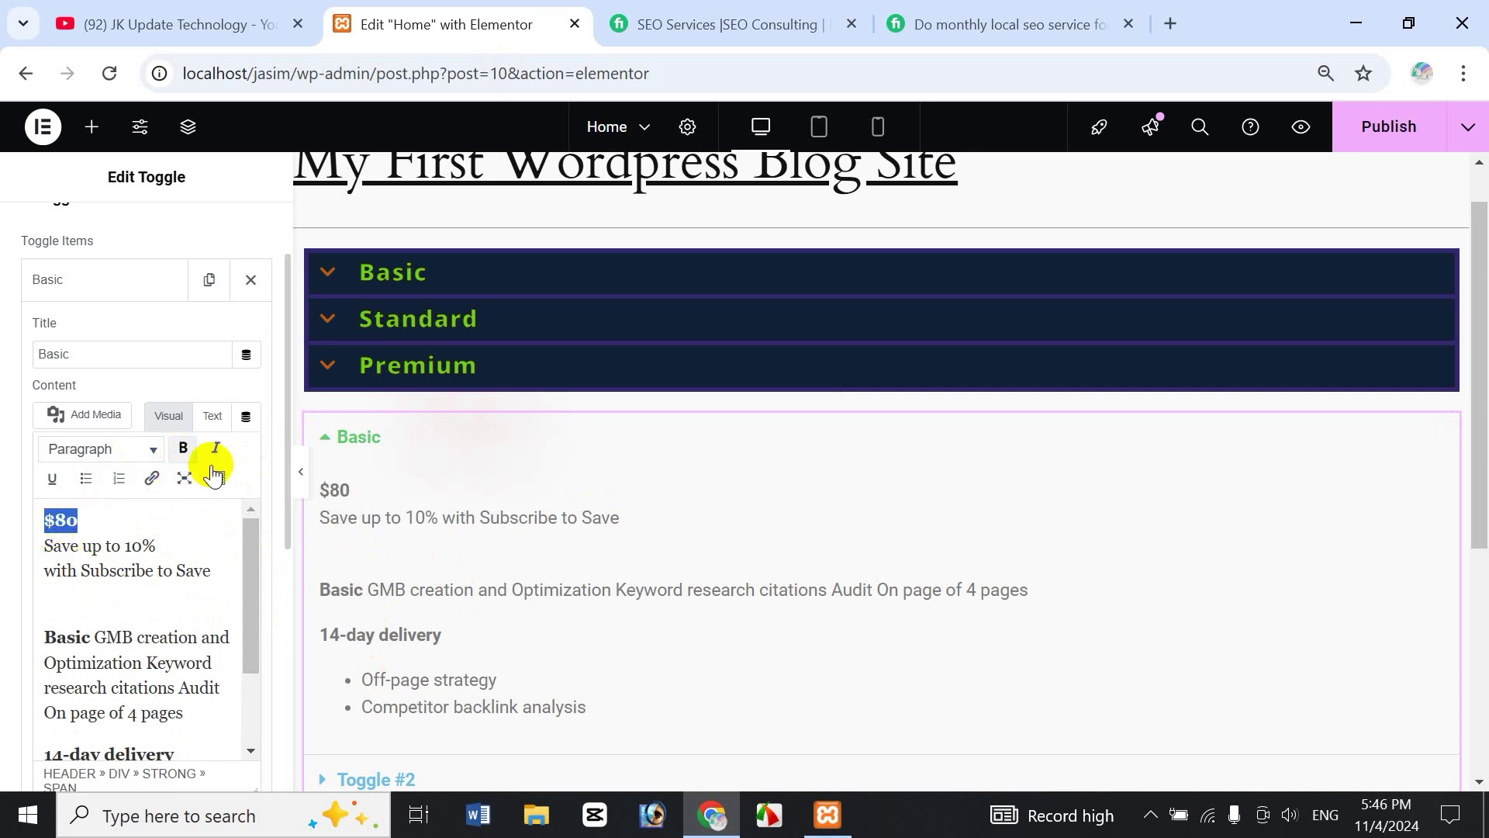
click(216, 448)
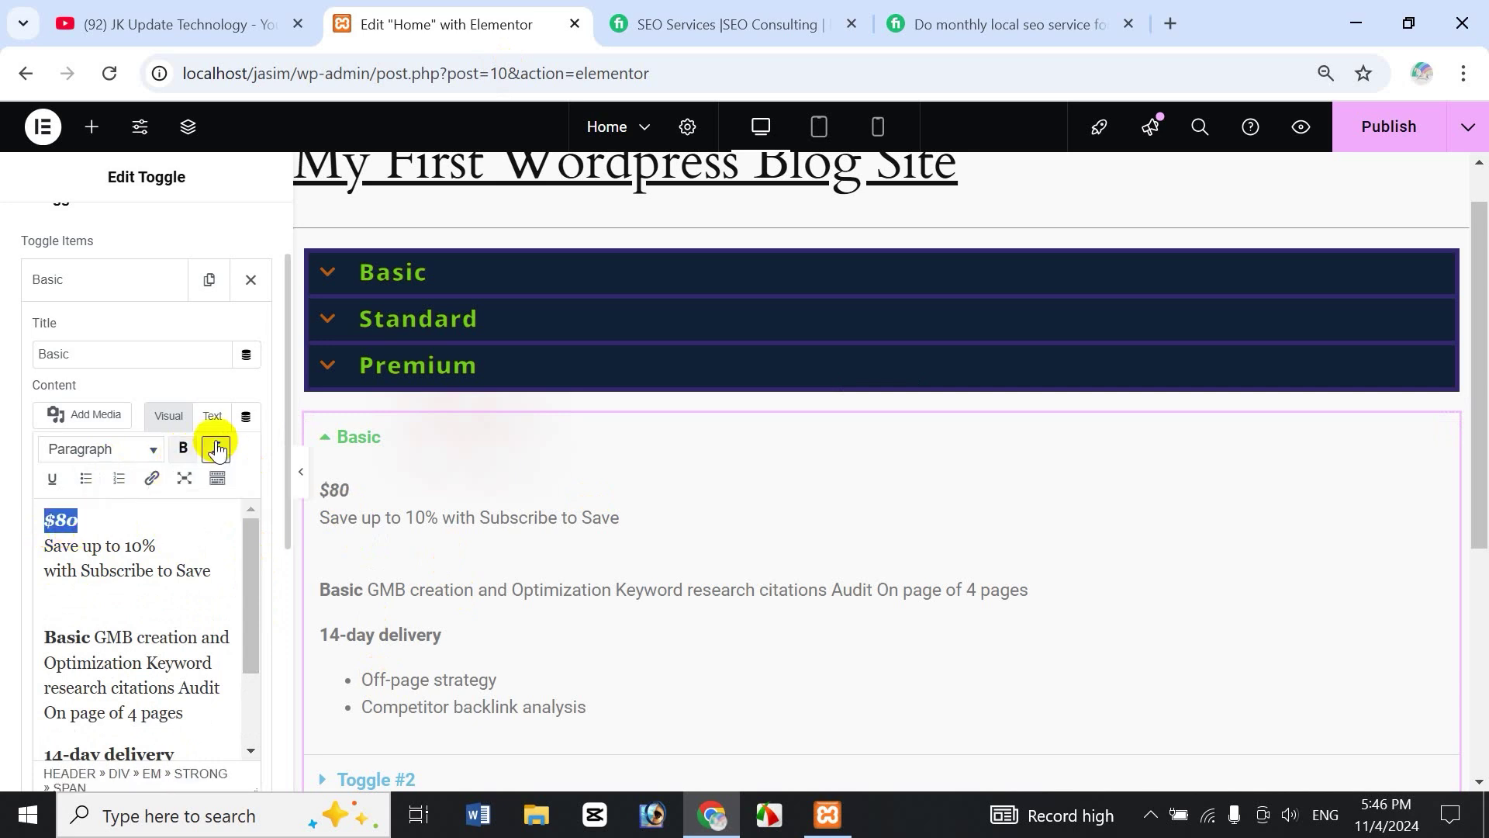
click(53, 481)
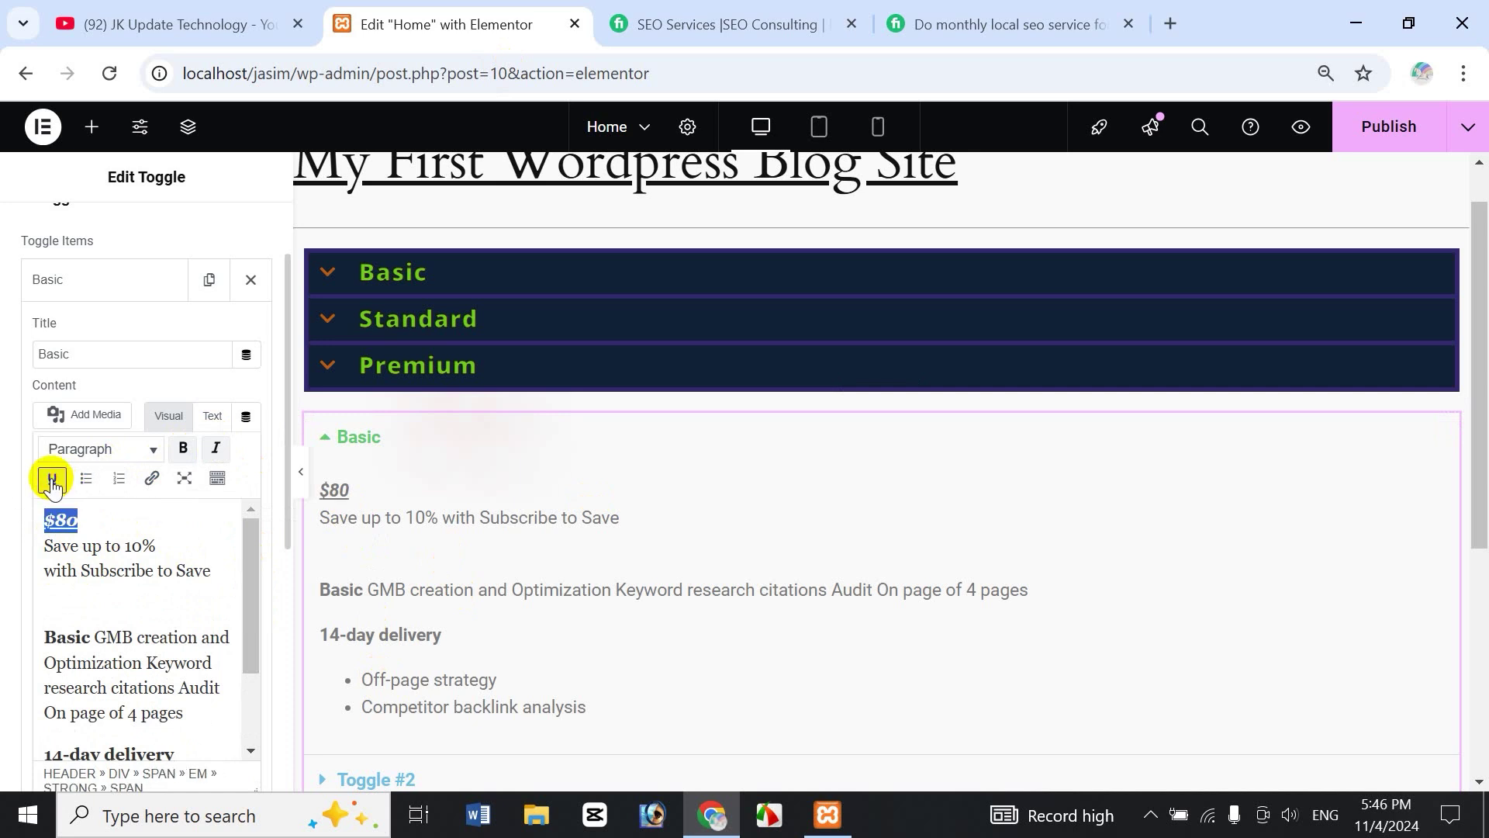
click(216, 448)
click(126, 558)
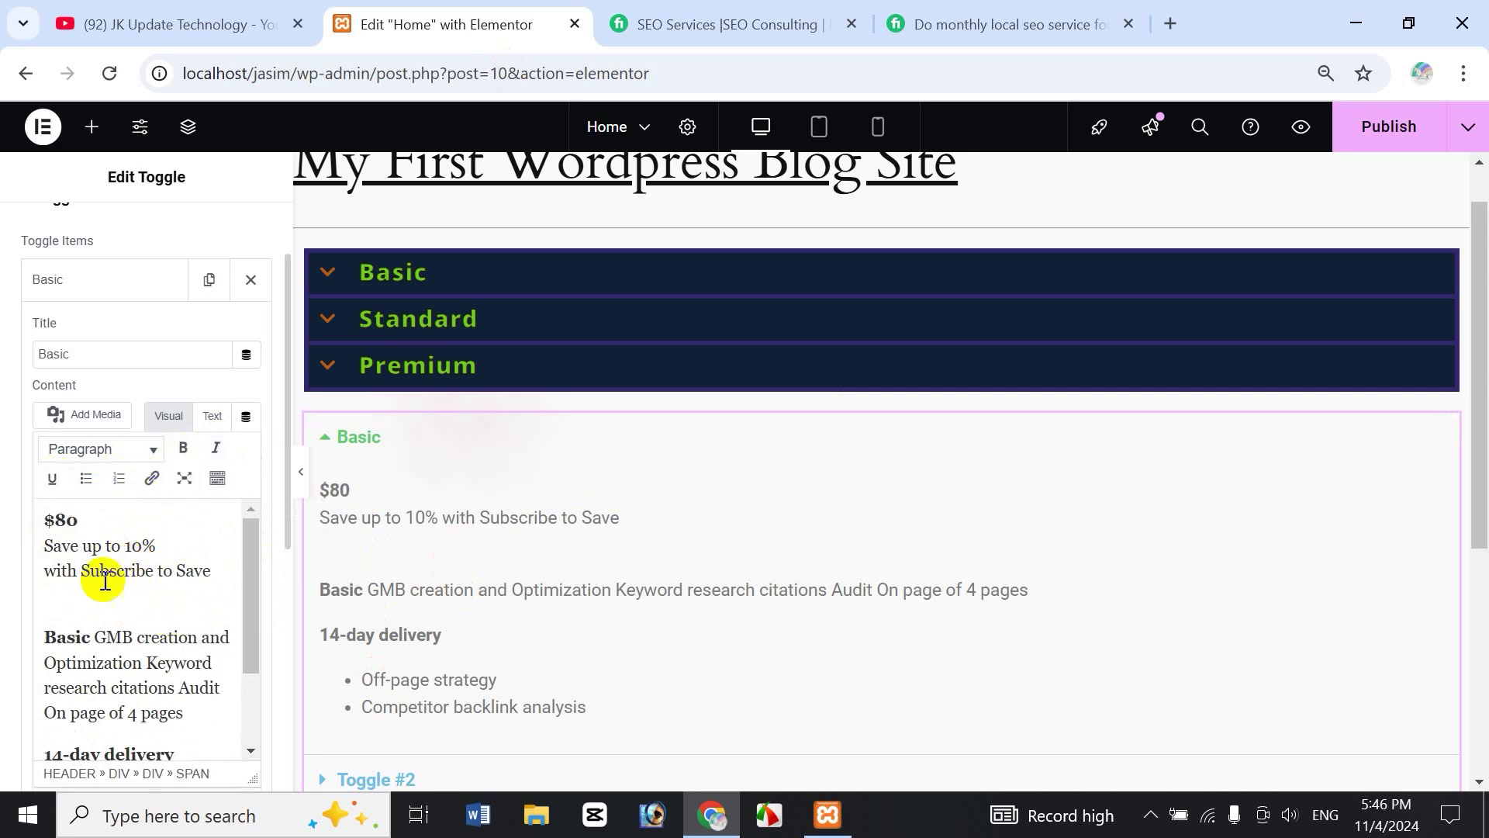
Try bulleted and numbered list formatting on the "Save up to 10% with Subscribe to Save" line, and turn the list off again
drag(56, 553, 208, 570)
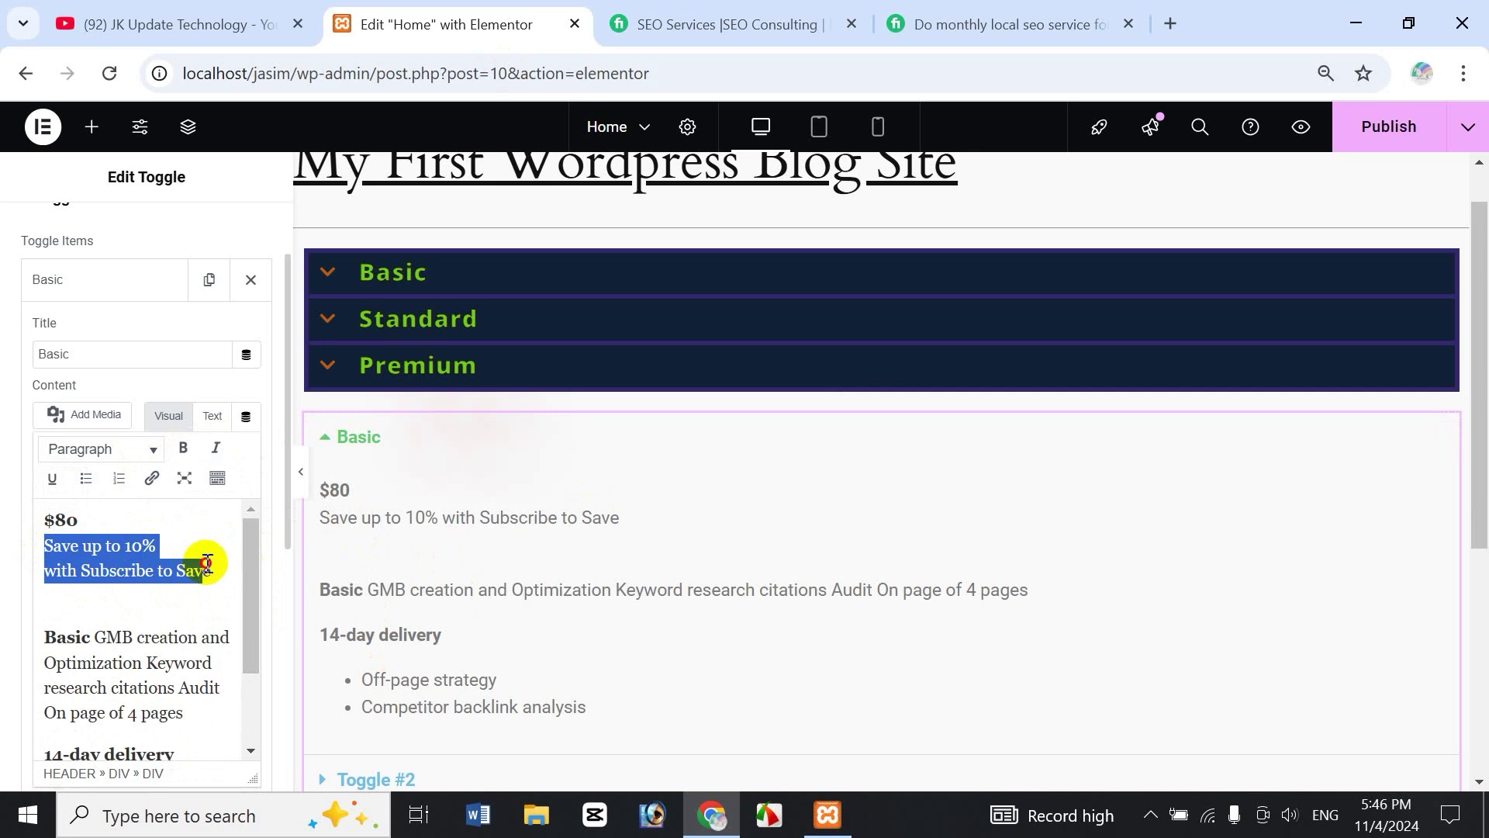
click(203, 570)
drag(47, 548, 202, 571)
click(88, 480)
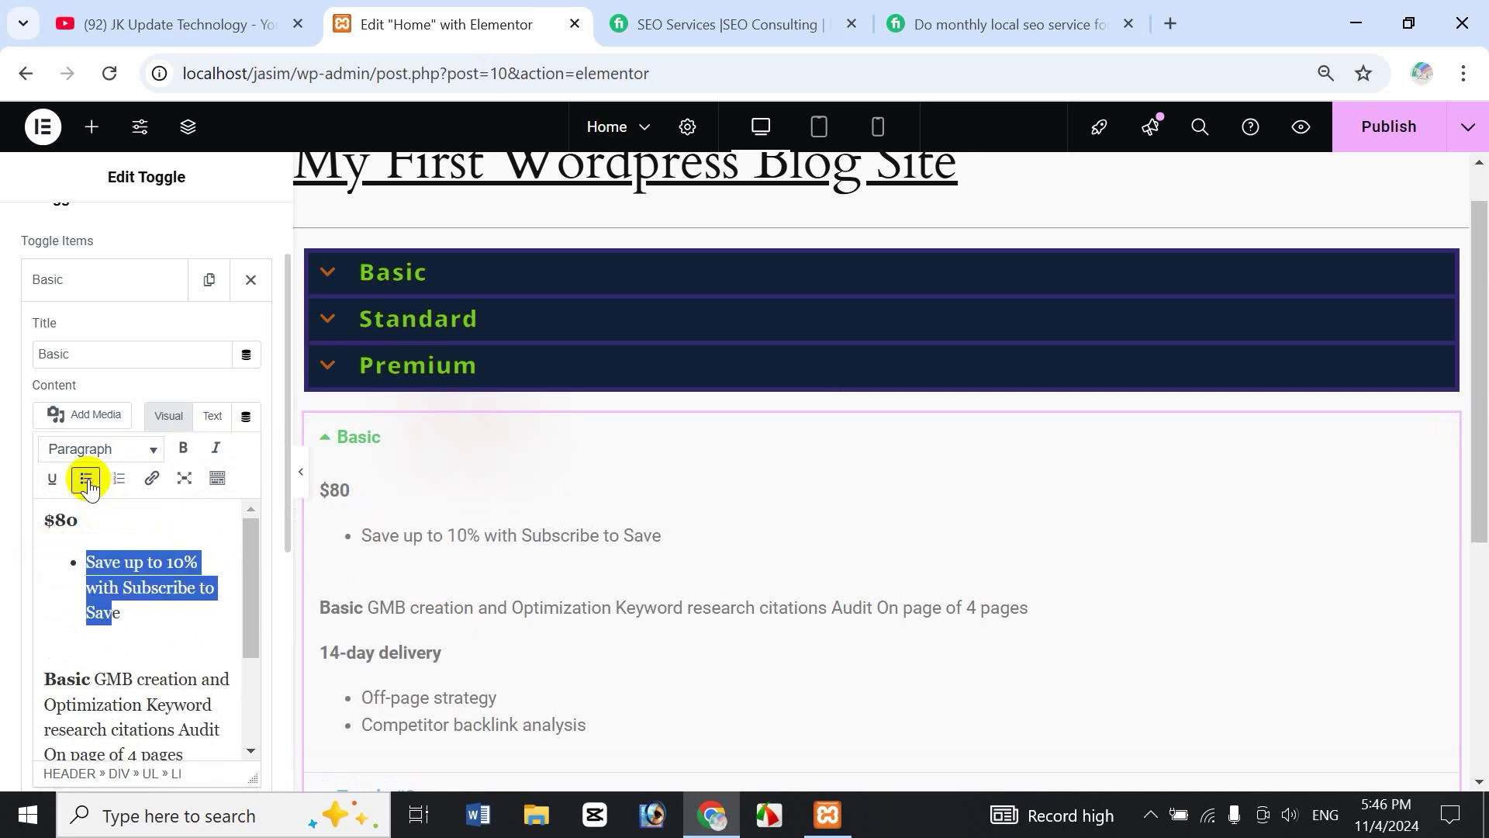
click(119, 479)
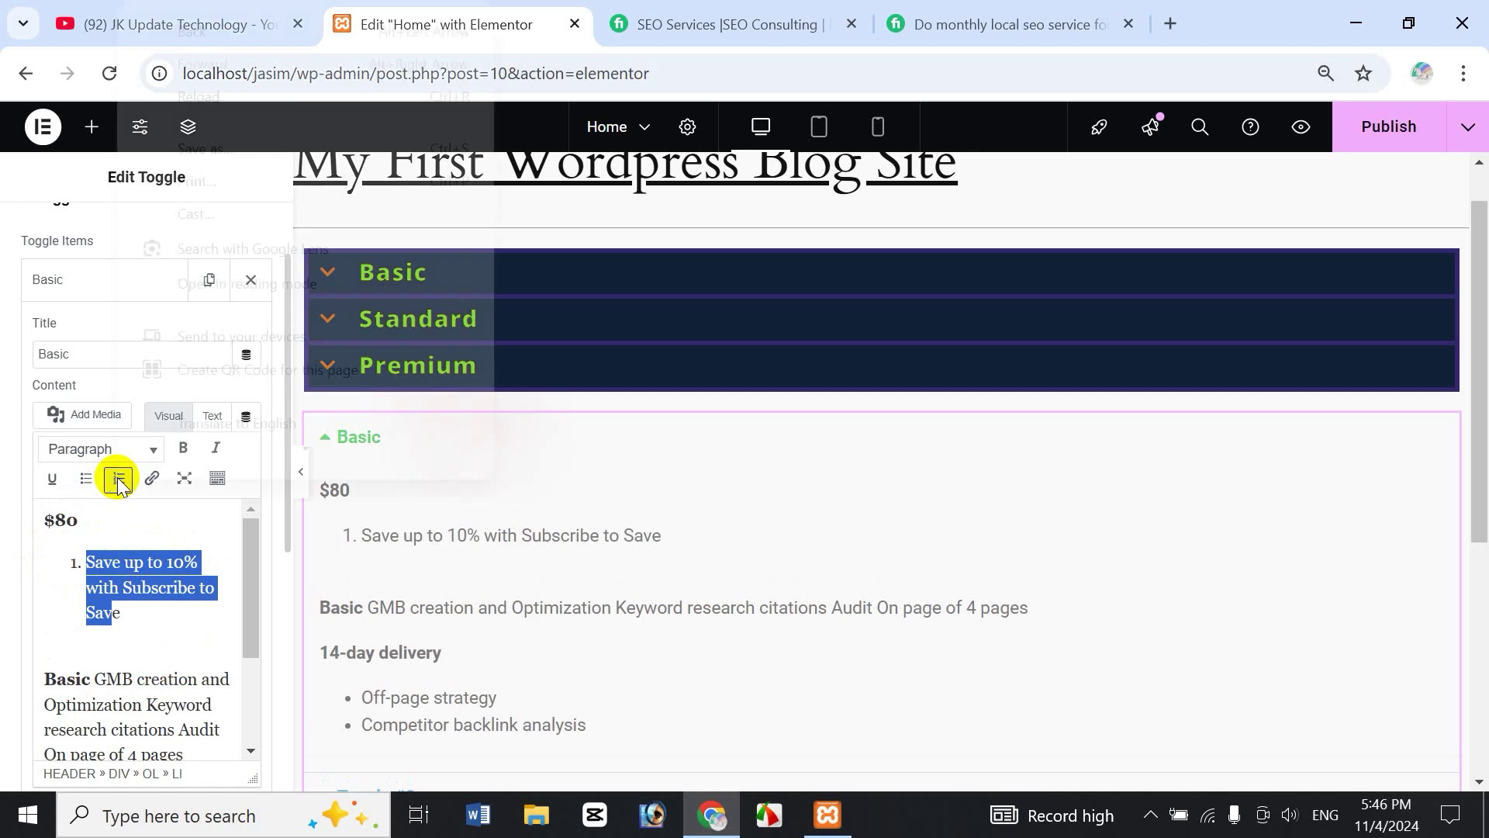
right_click(119, 482)
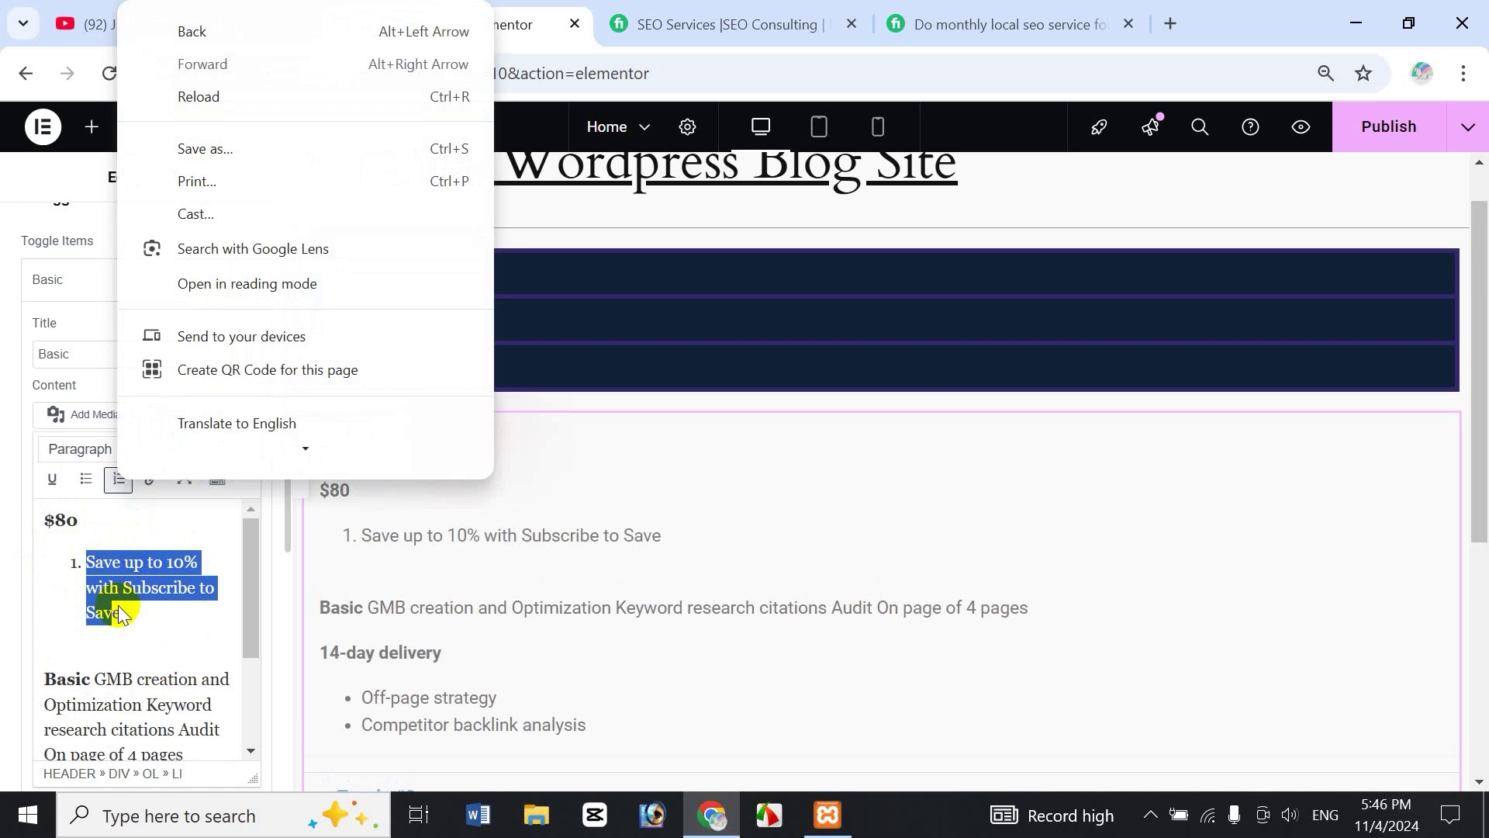
click(85, 478)
click(85, 479)
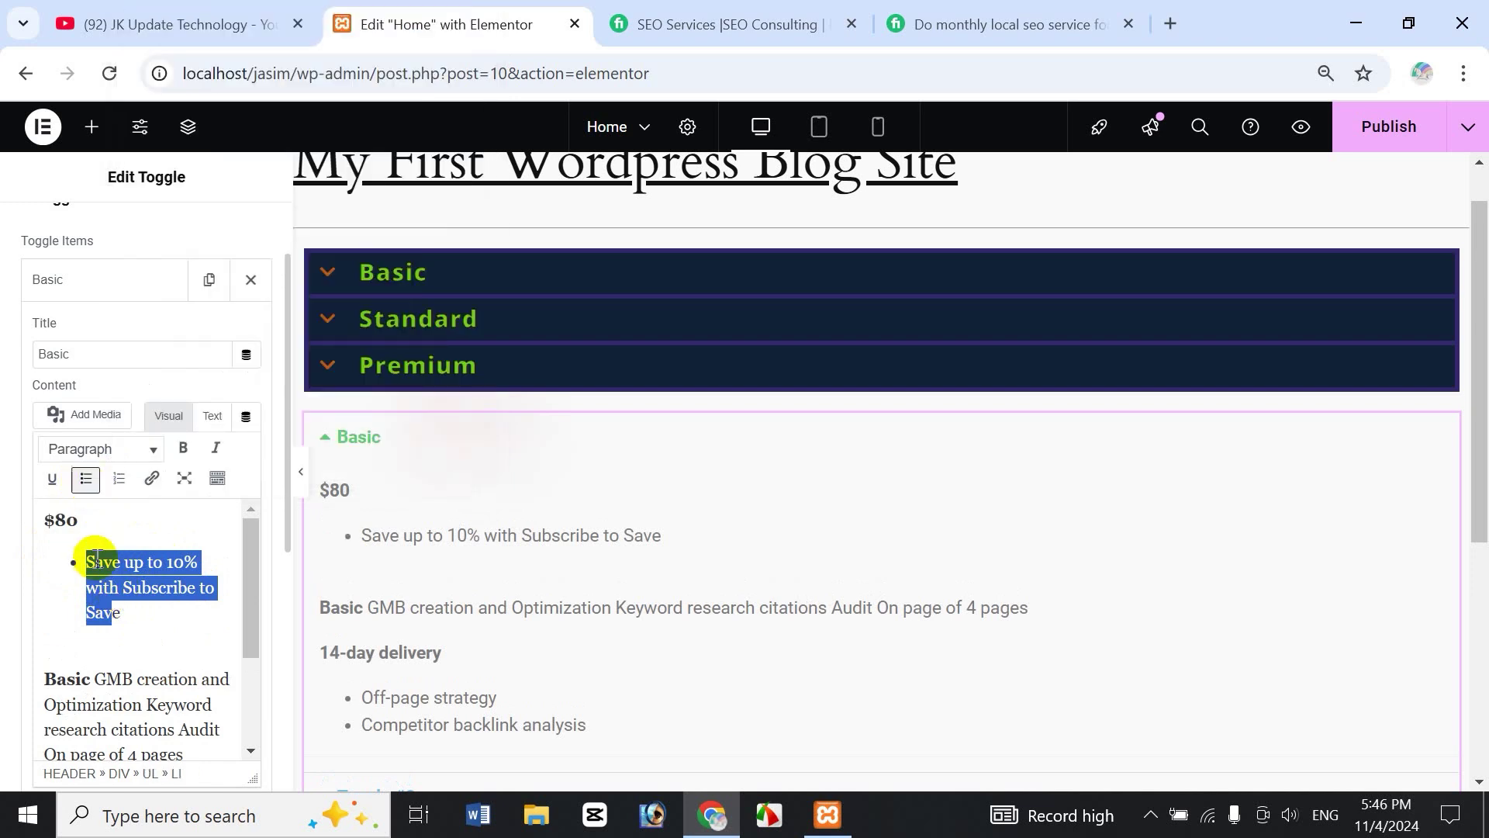
click(85, 478)
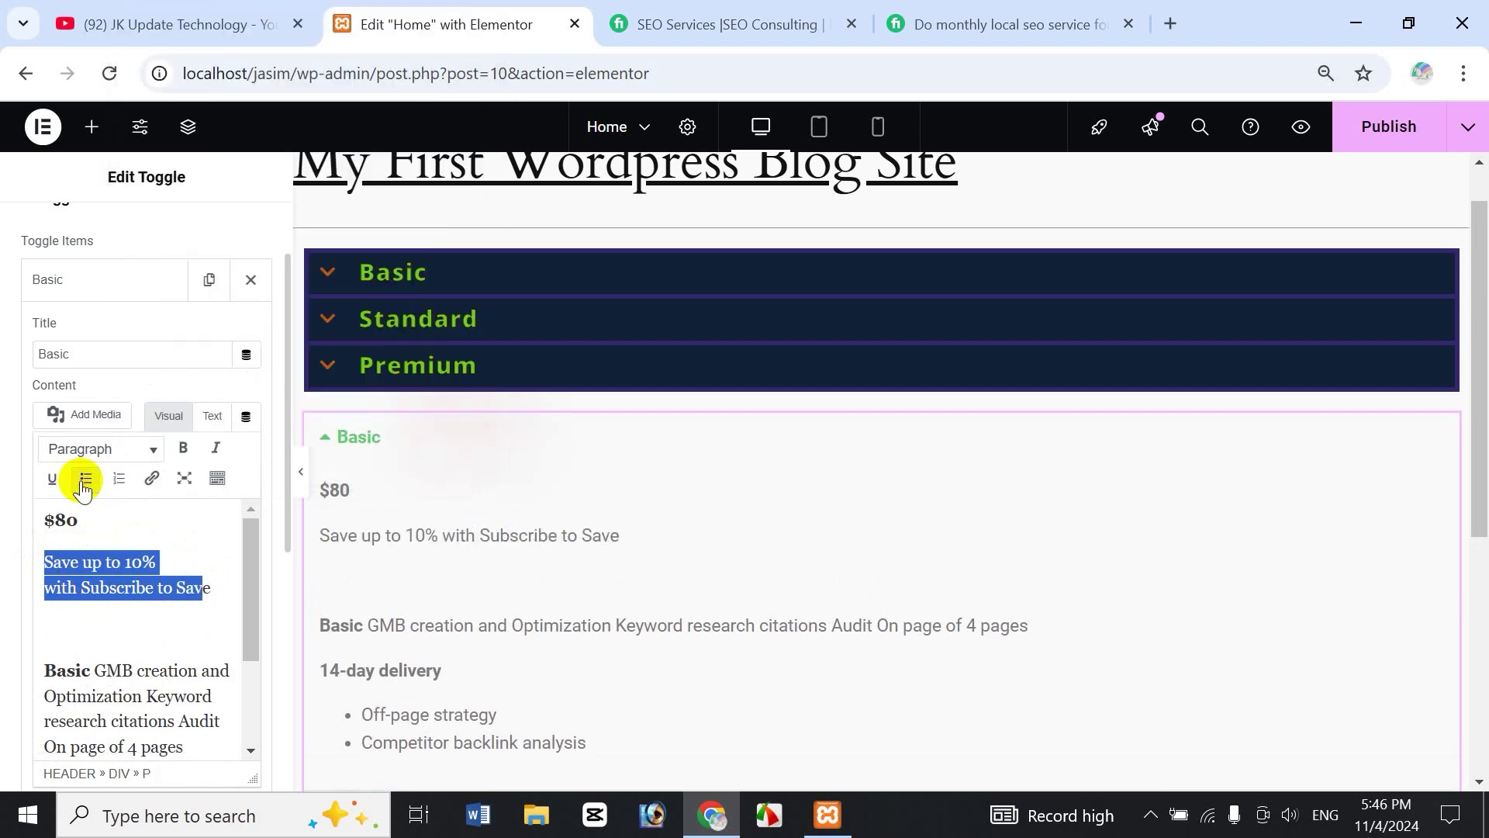
Add a list with the items dfsdf and sdfd on the blank line above the Basic package description, and make it numbered
click(120, 614)
drag(245, 639, 251, 725)
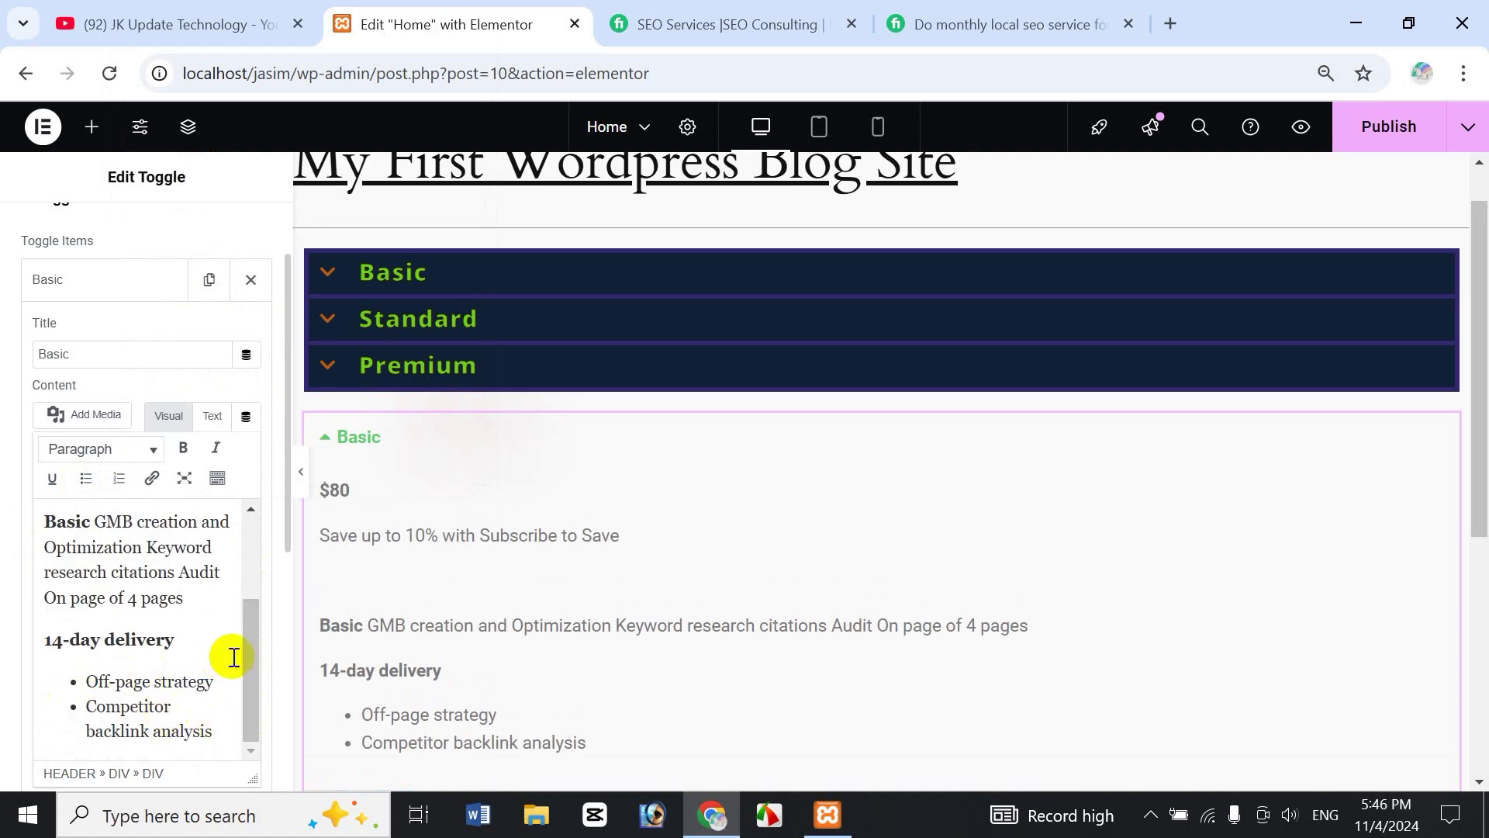
drag(244, 647, 244, 580)
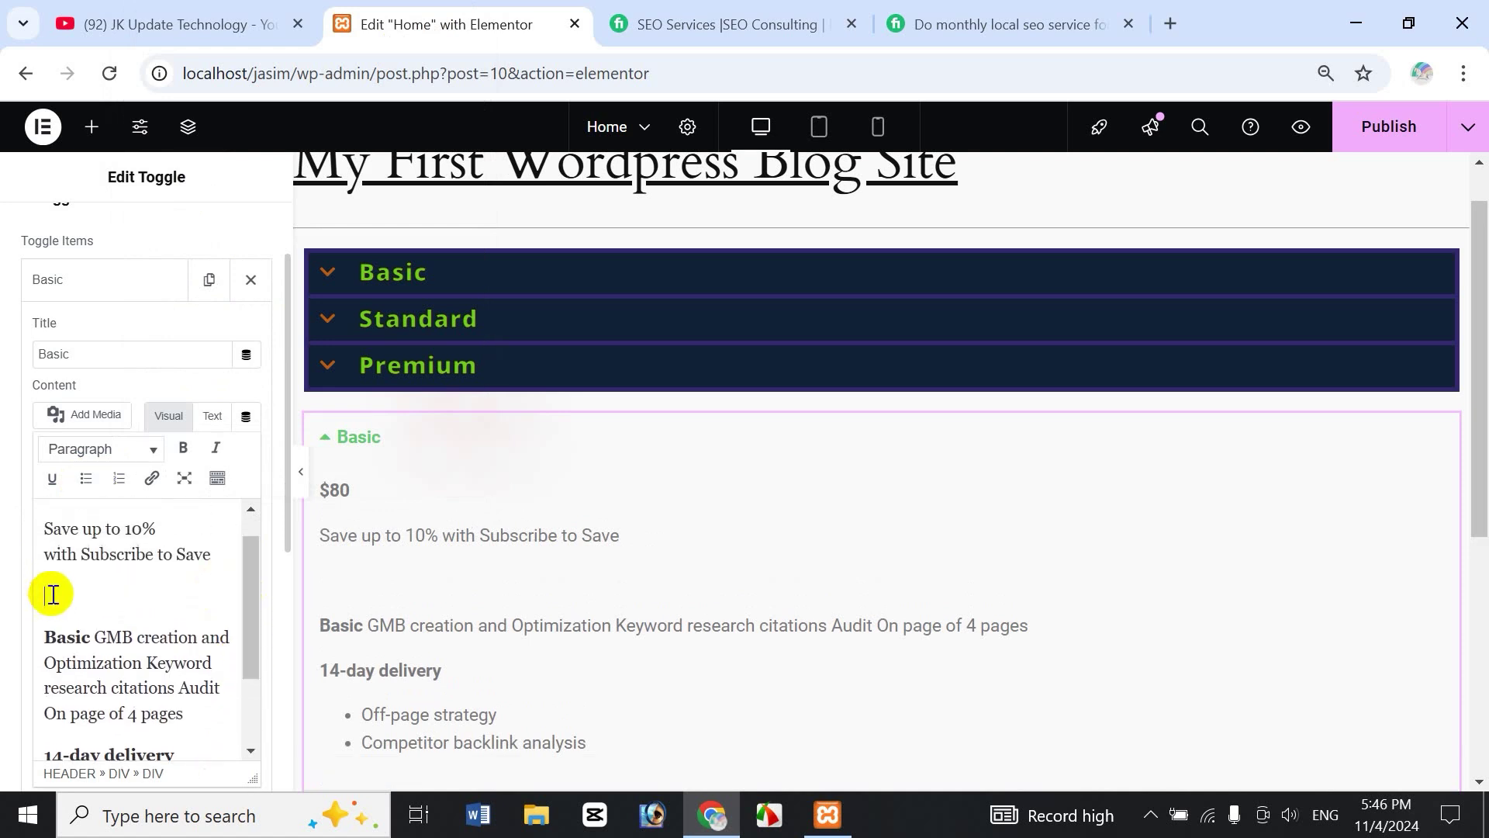
click(86, 478)
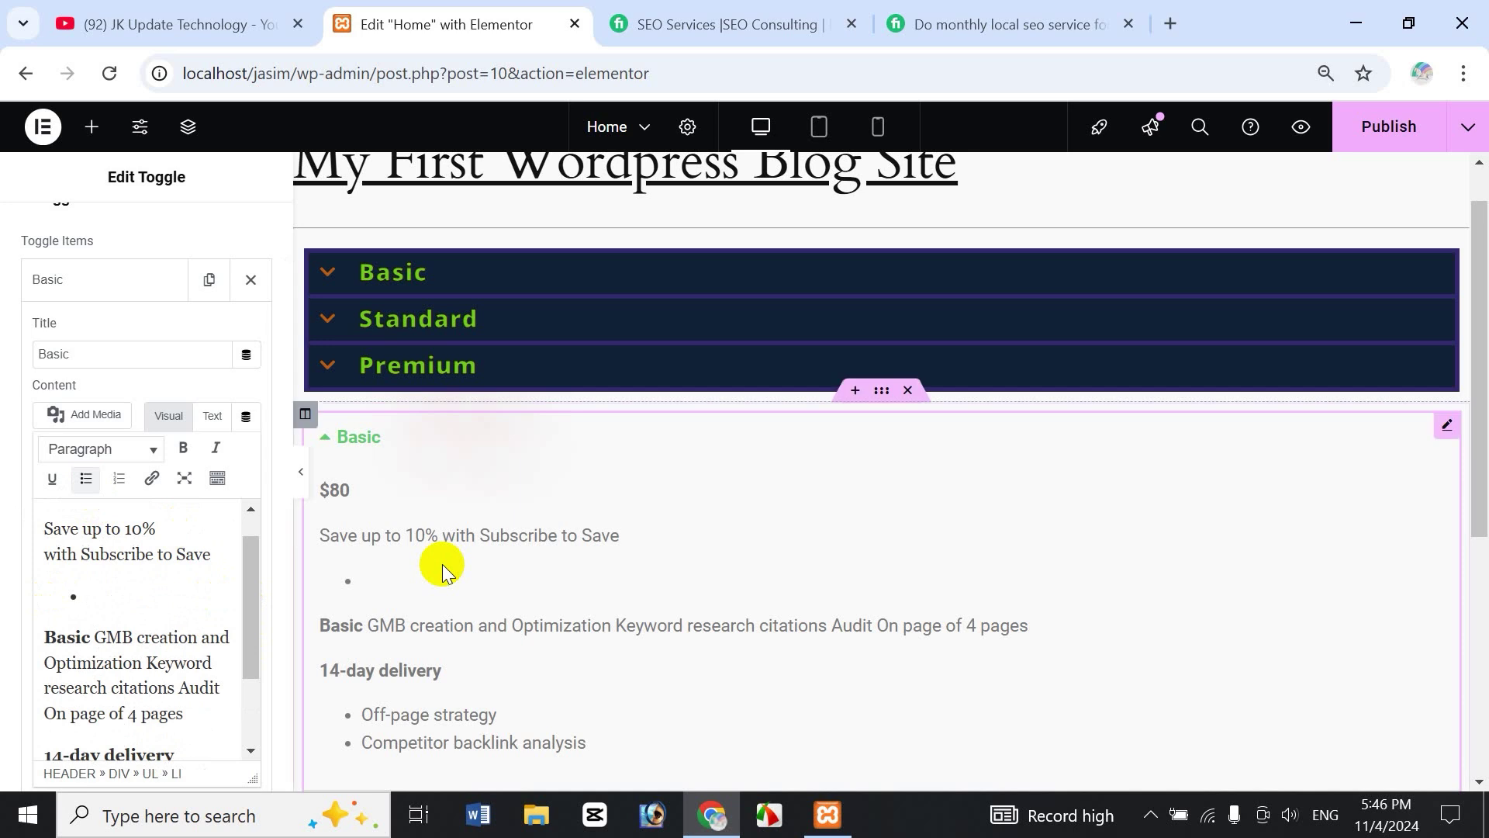
text(dfsdf)
key(Return)
text(sdfd)
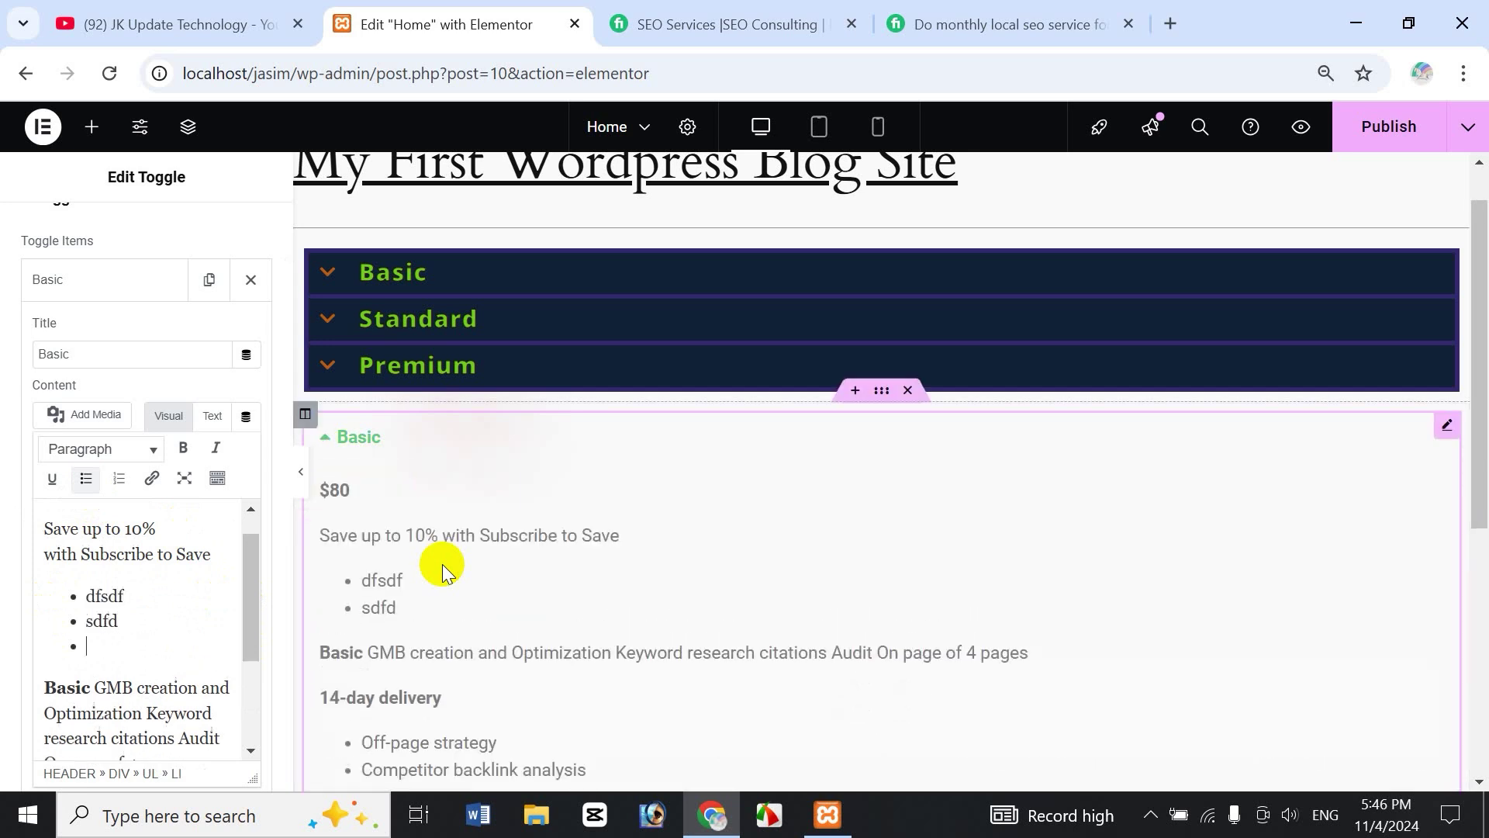
key(Return)
click(119, 480)
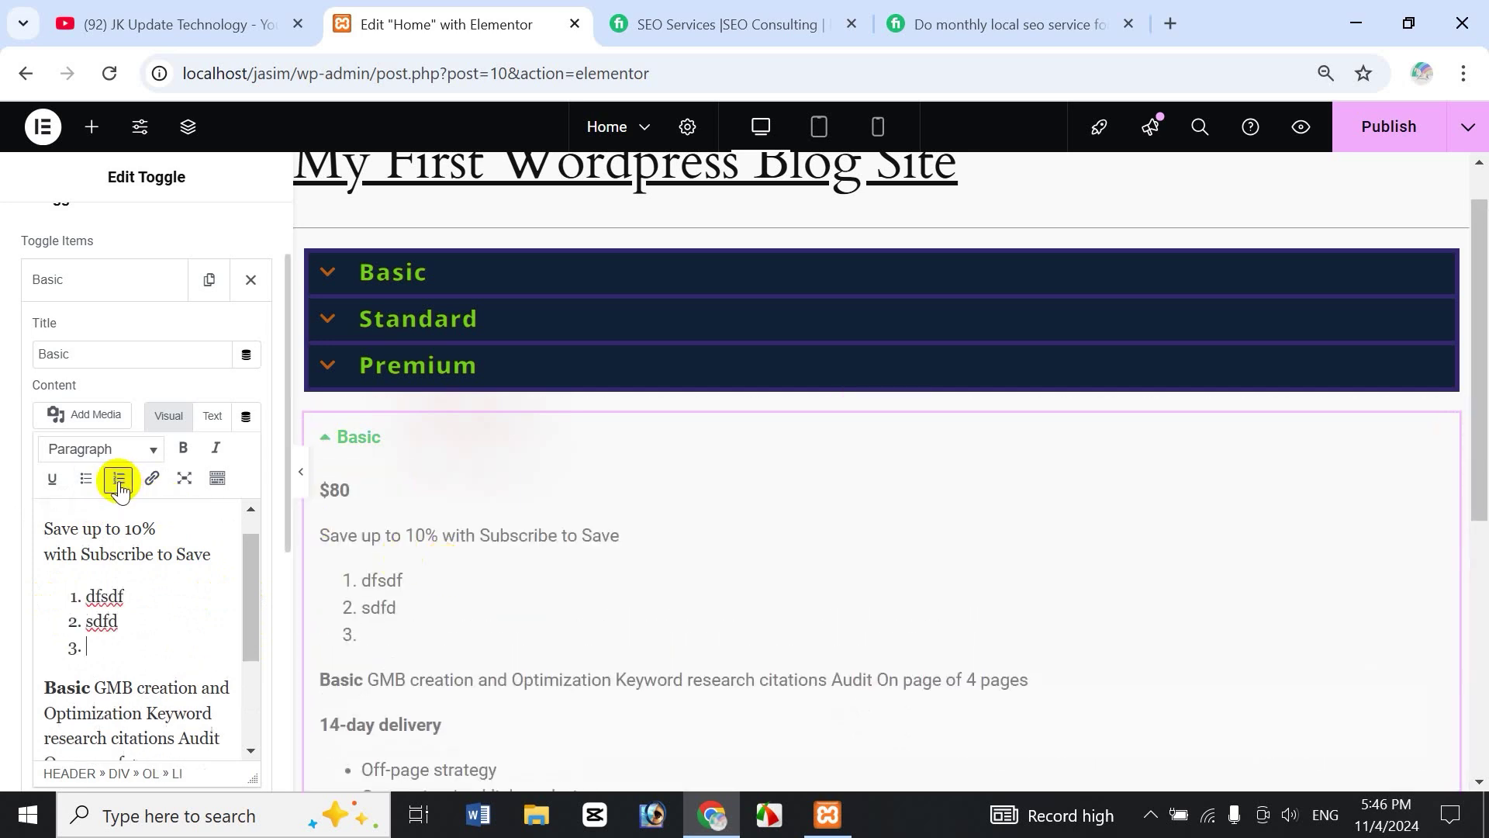
Turn the dfsdf and sdfd list into bullets and add a numbered list below it with the items sdfsd and dff
click(91, 482)
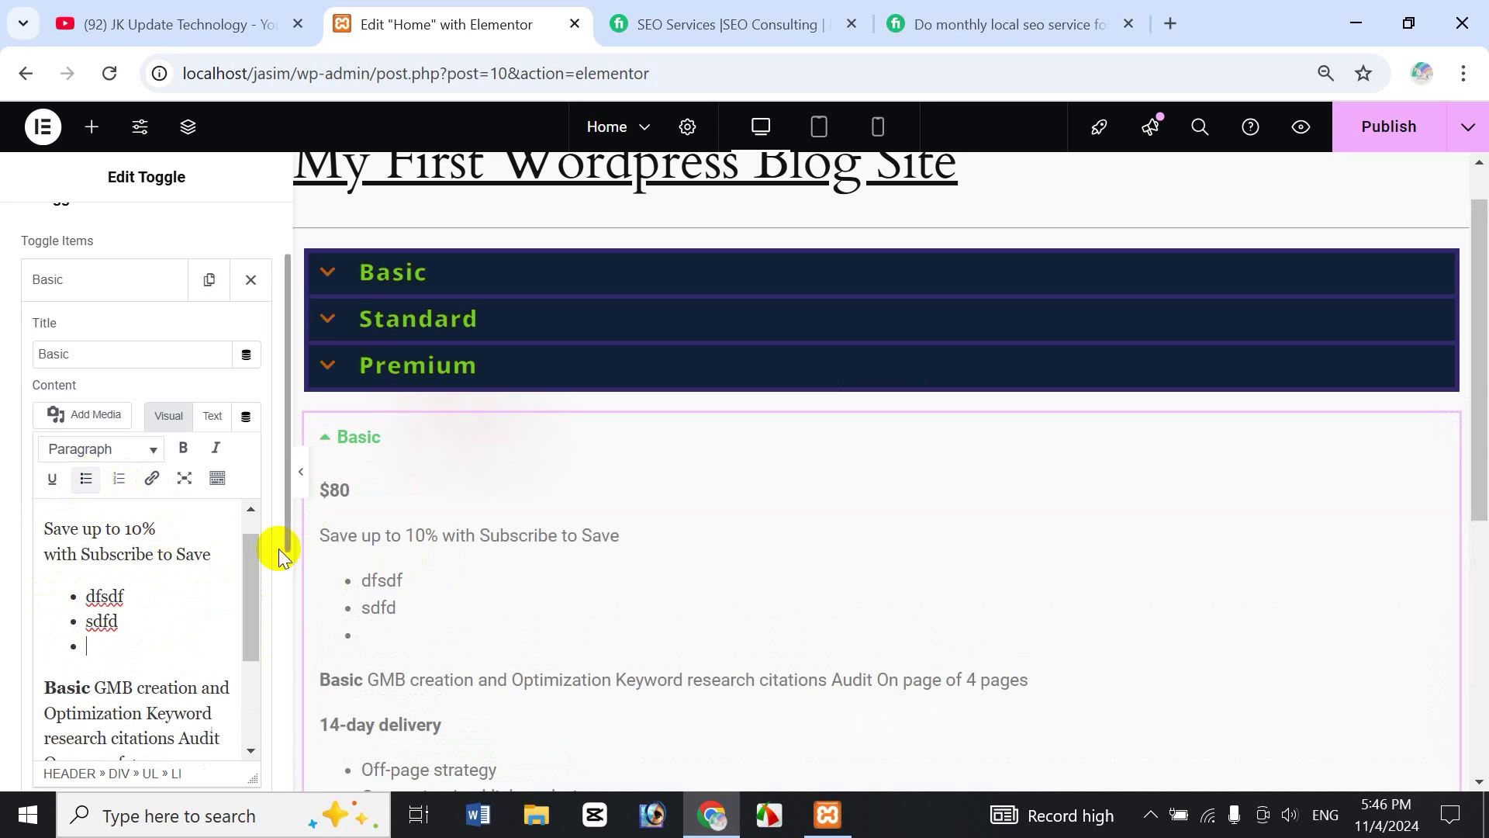
key(Return)
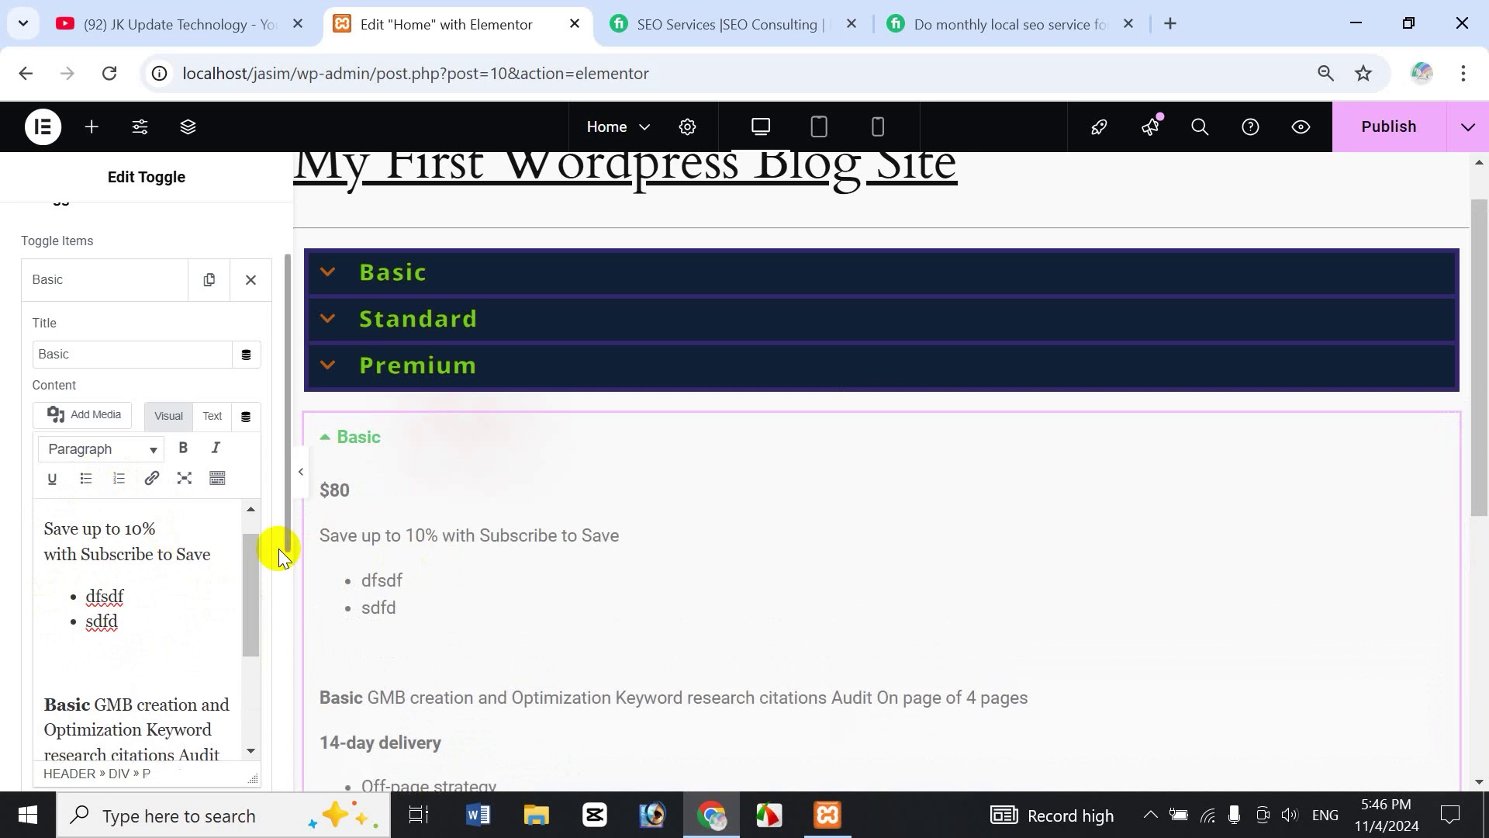
click(118, 479)
text(sdfsd)
key(Return)
text(dff)
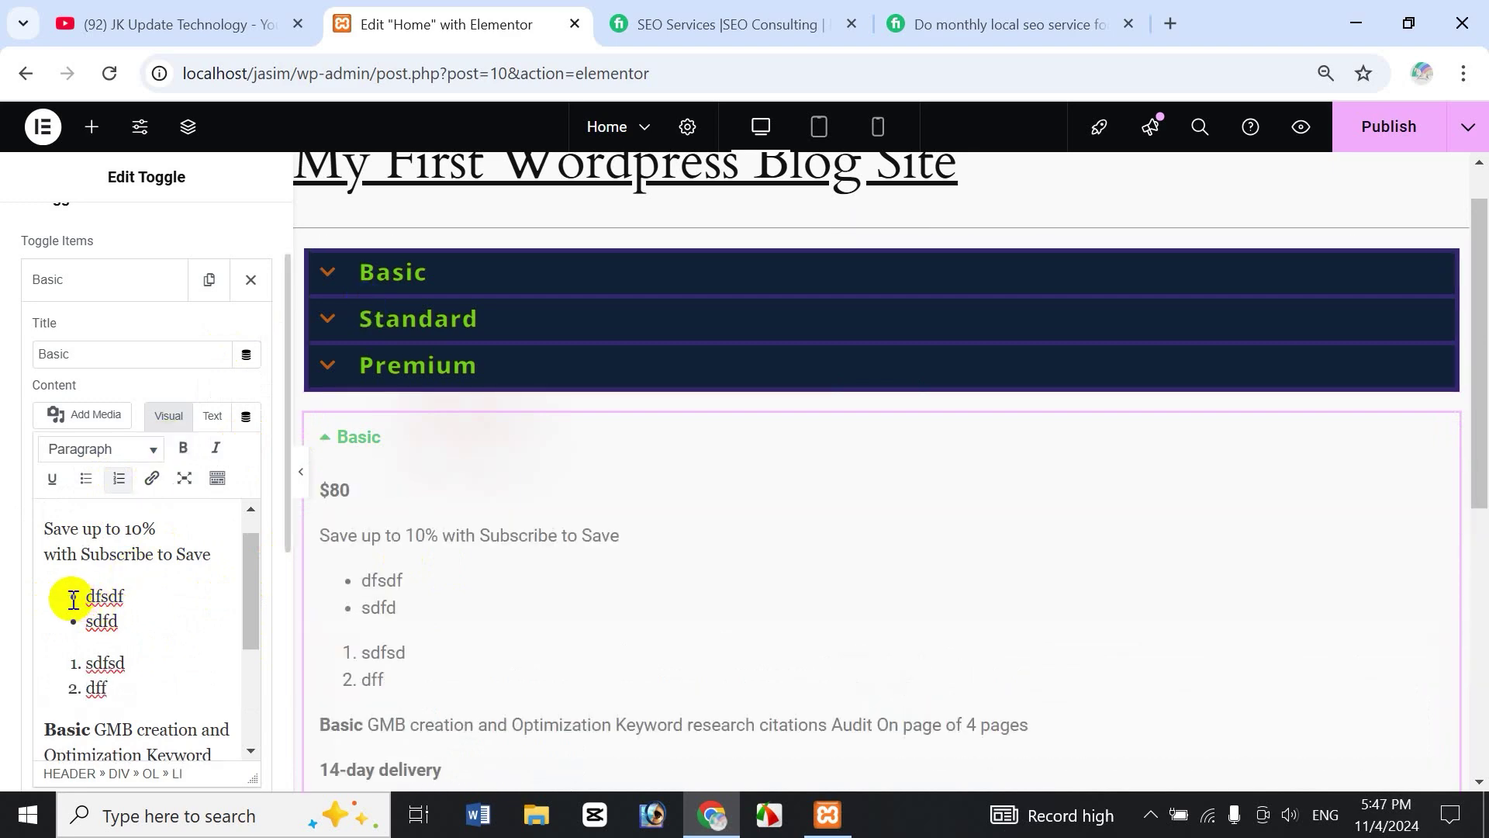
Delete both sample lists and the leftover blank line above the Basic package description
drag(73, 598, 121, 664)
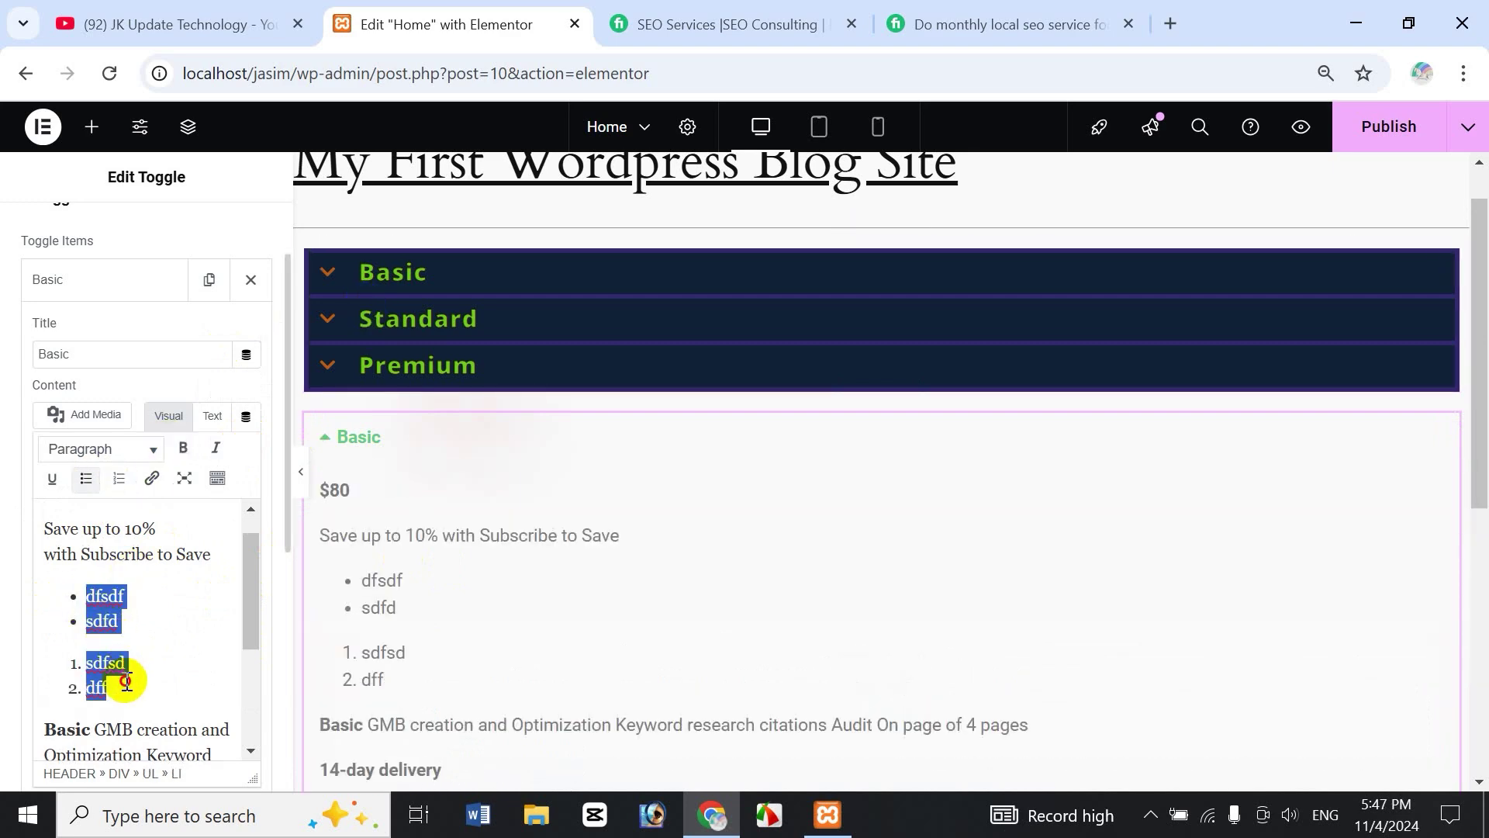
key(BackSpace)
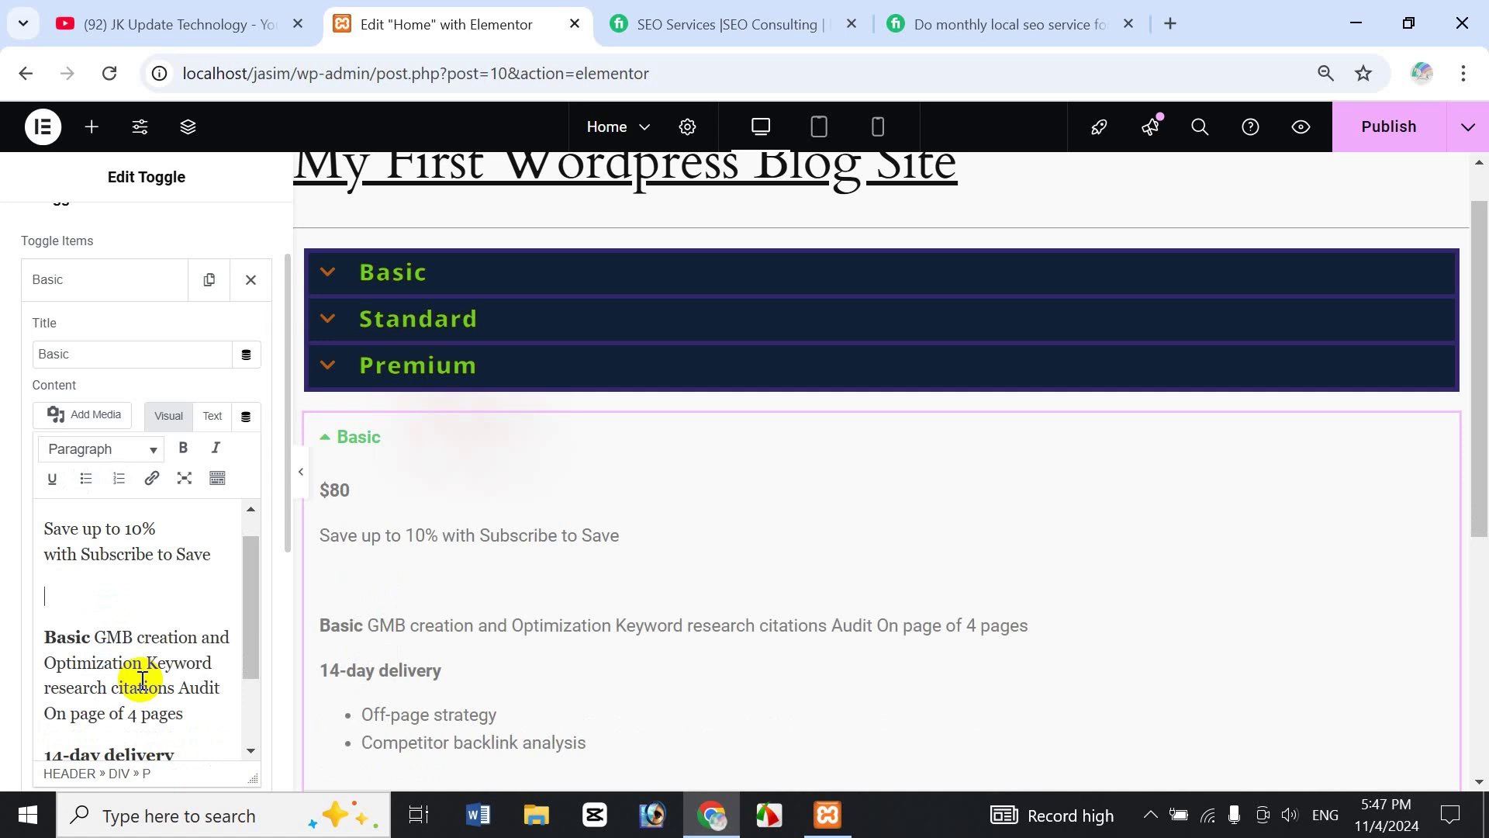
key(BackSpace)
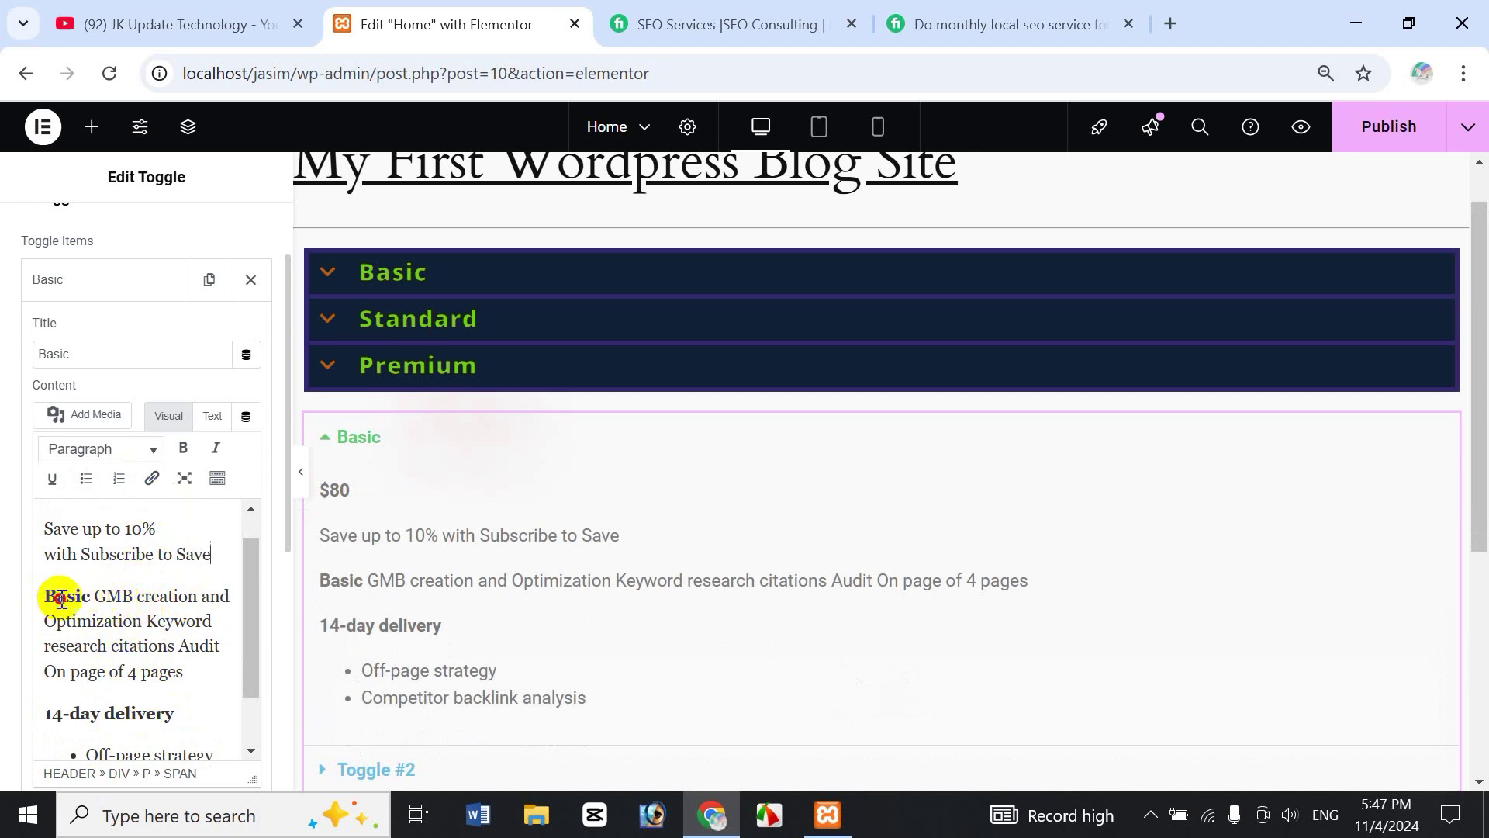
drag(62, 599, 132, 599)
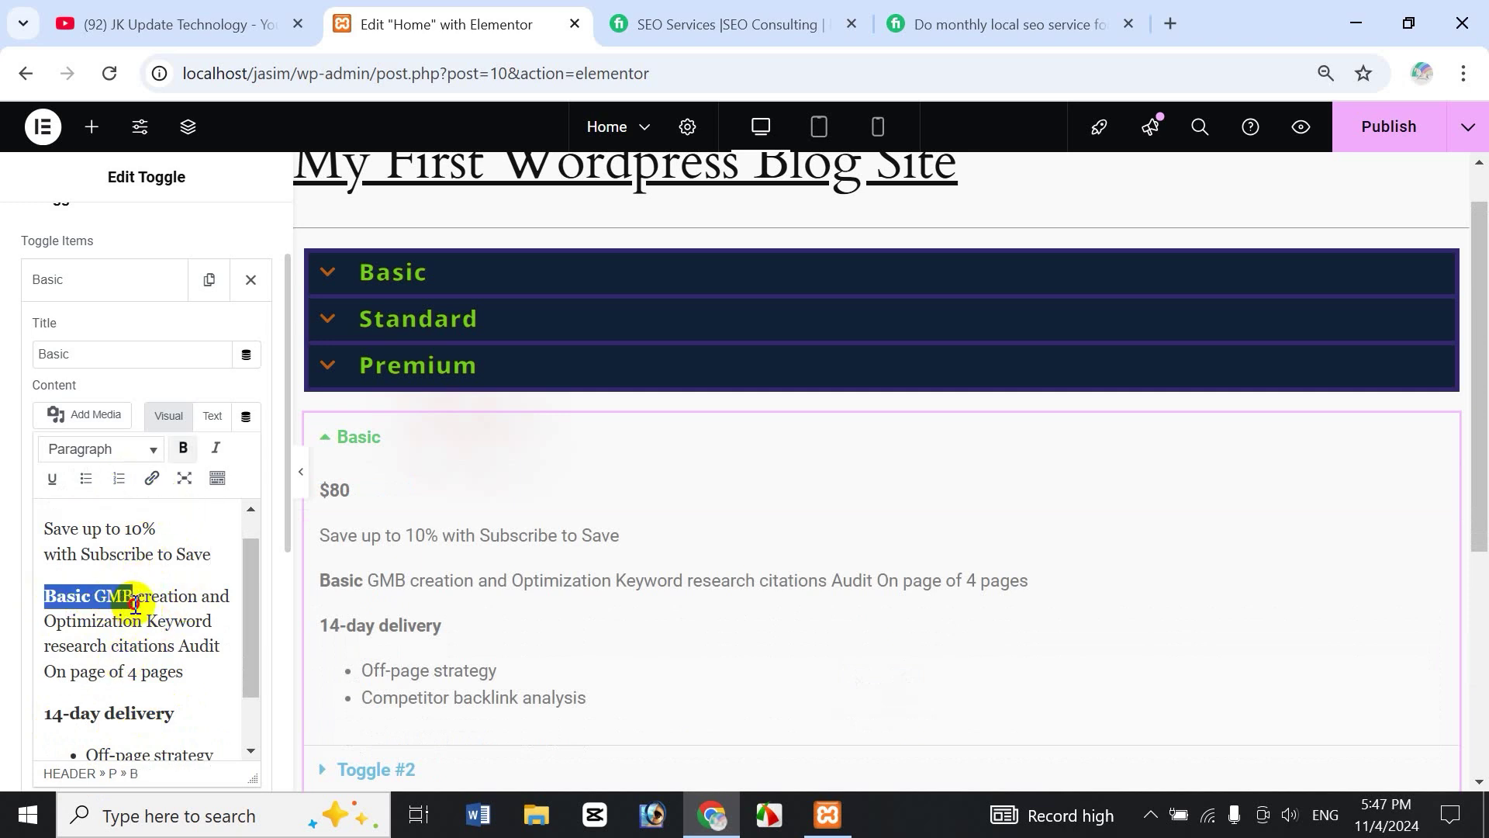
click(152, 479)
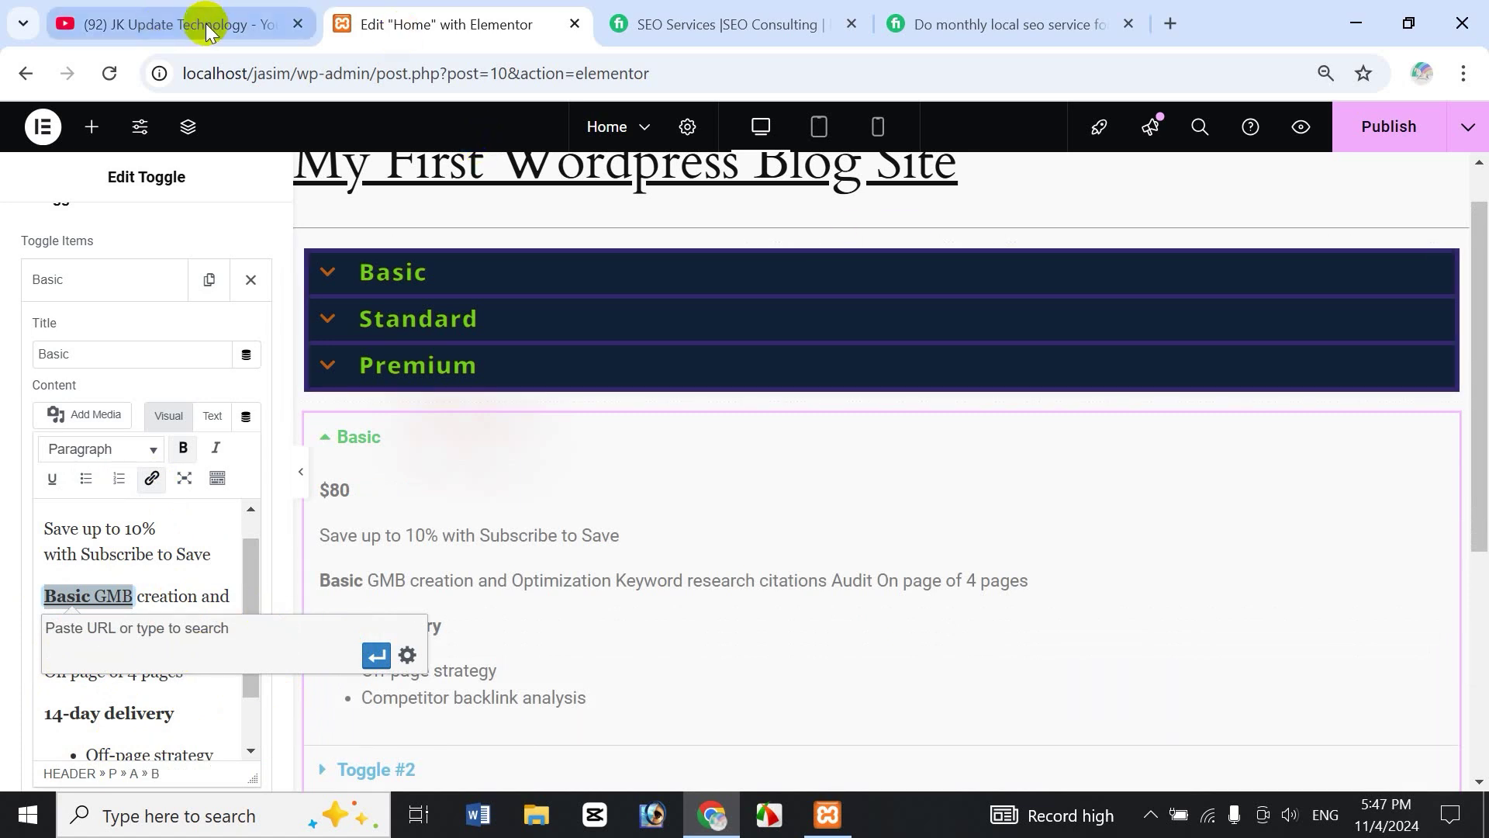
mouse_move(207, 32)
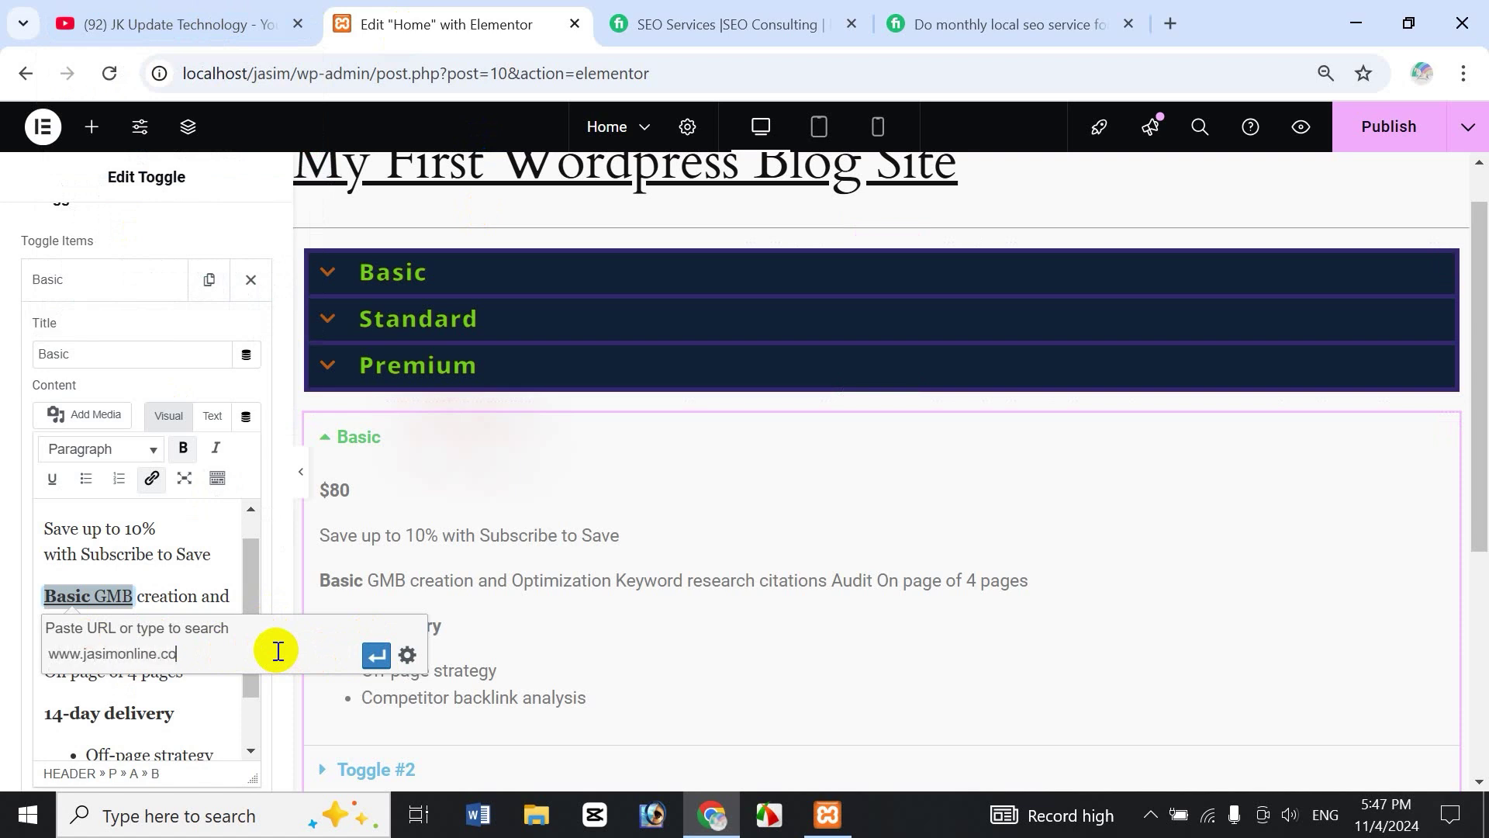
click(376, 656)
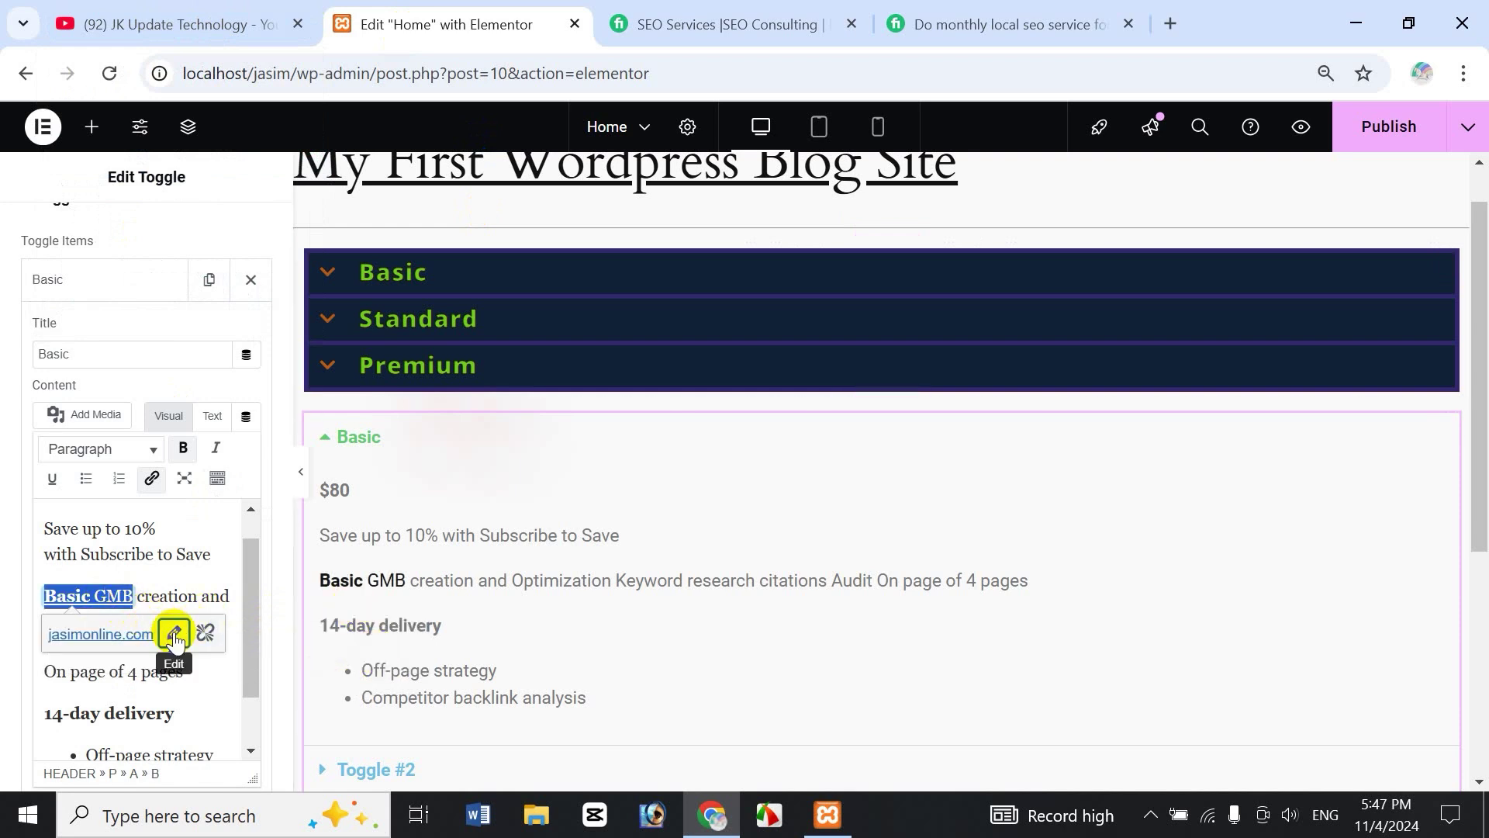
Open the "Basic GMB" link's URL for editing, leave it as is, and remove the link
click(174, 636)
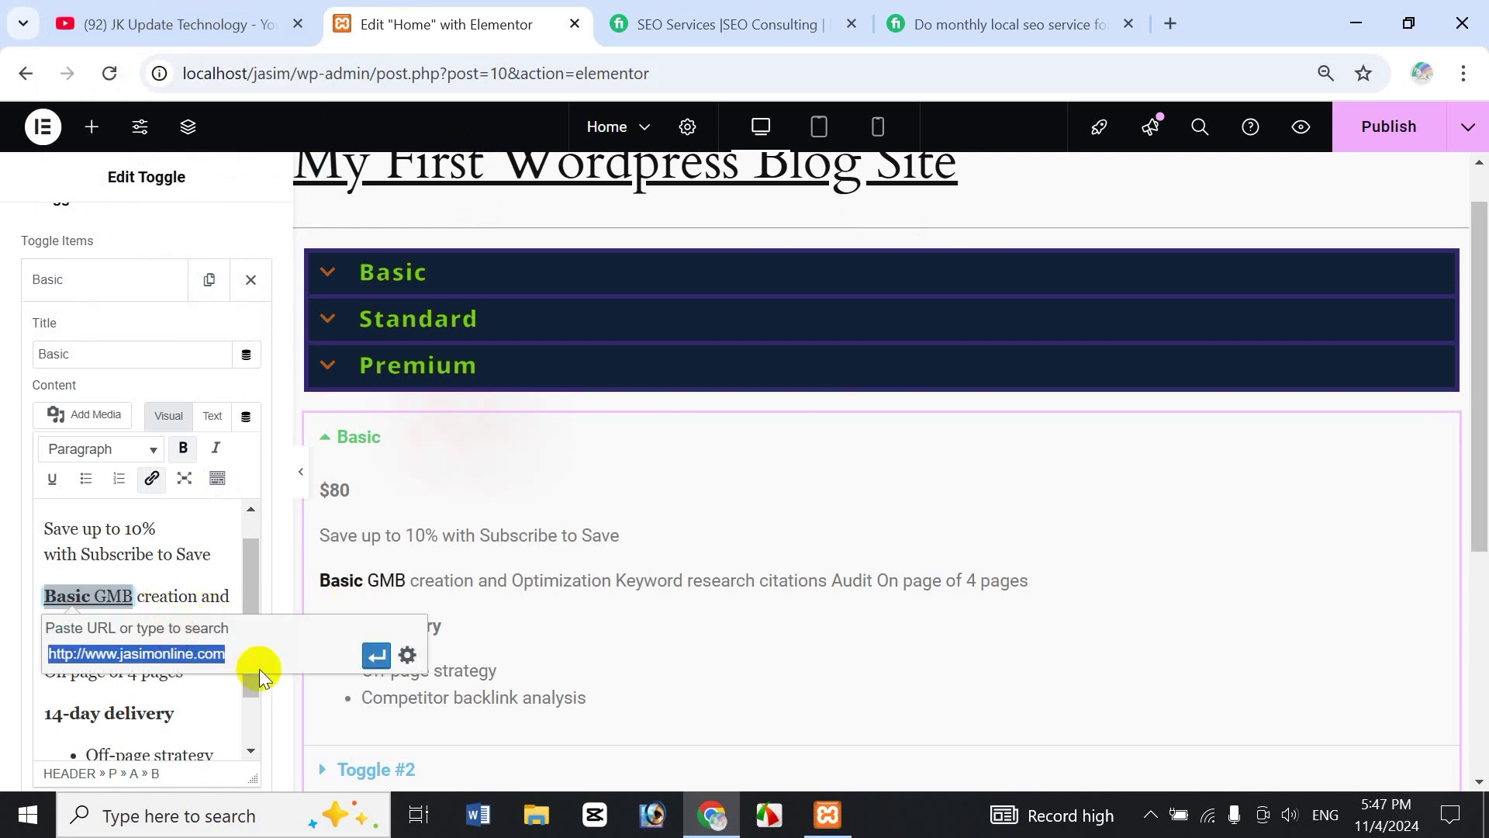
click(179, 601)
click(112, 600)
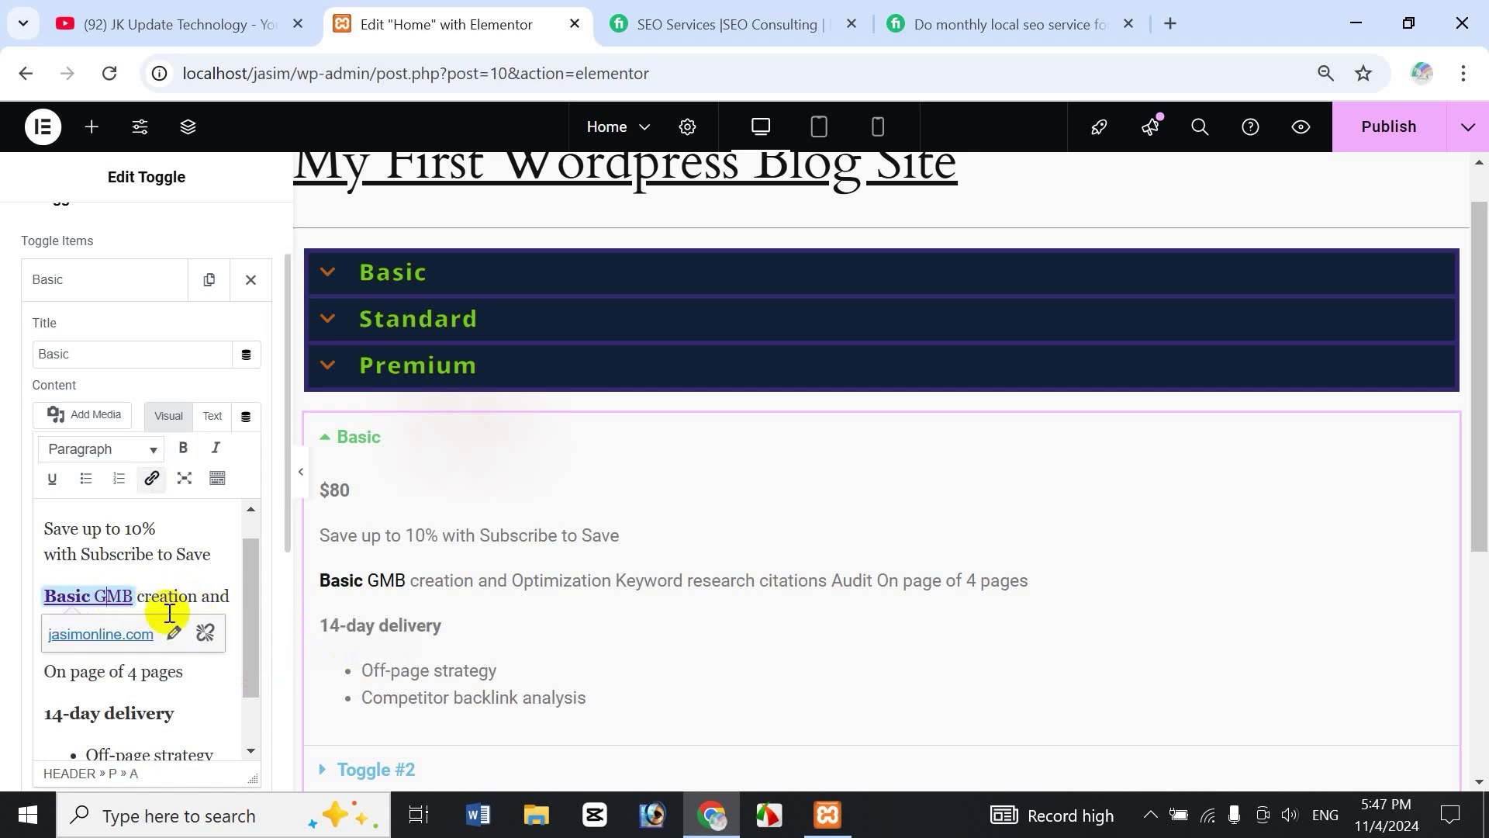
click(206, 635)
drag(132, 596, 43, 589)
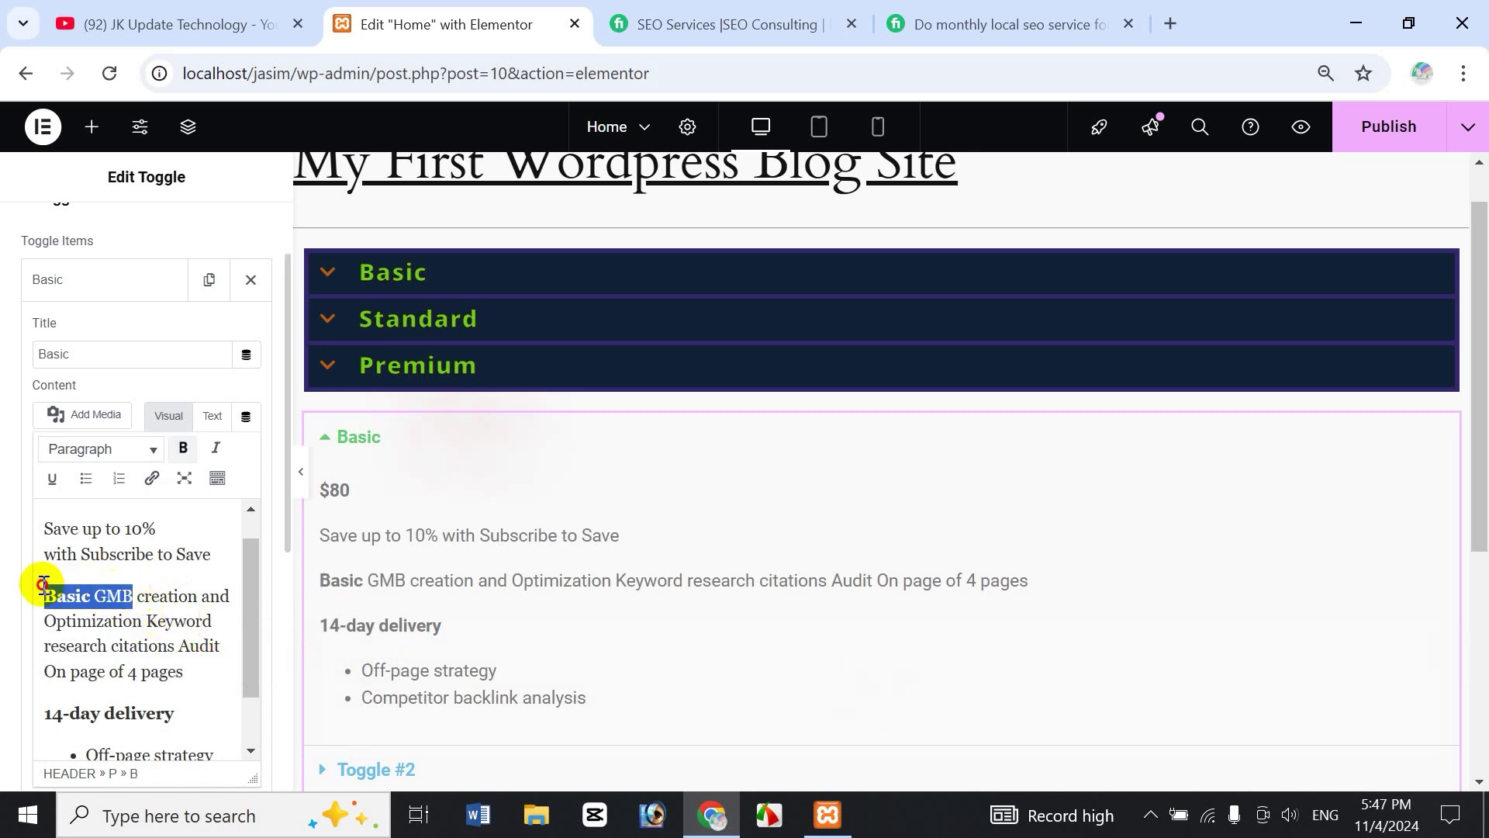
click(152, 478)
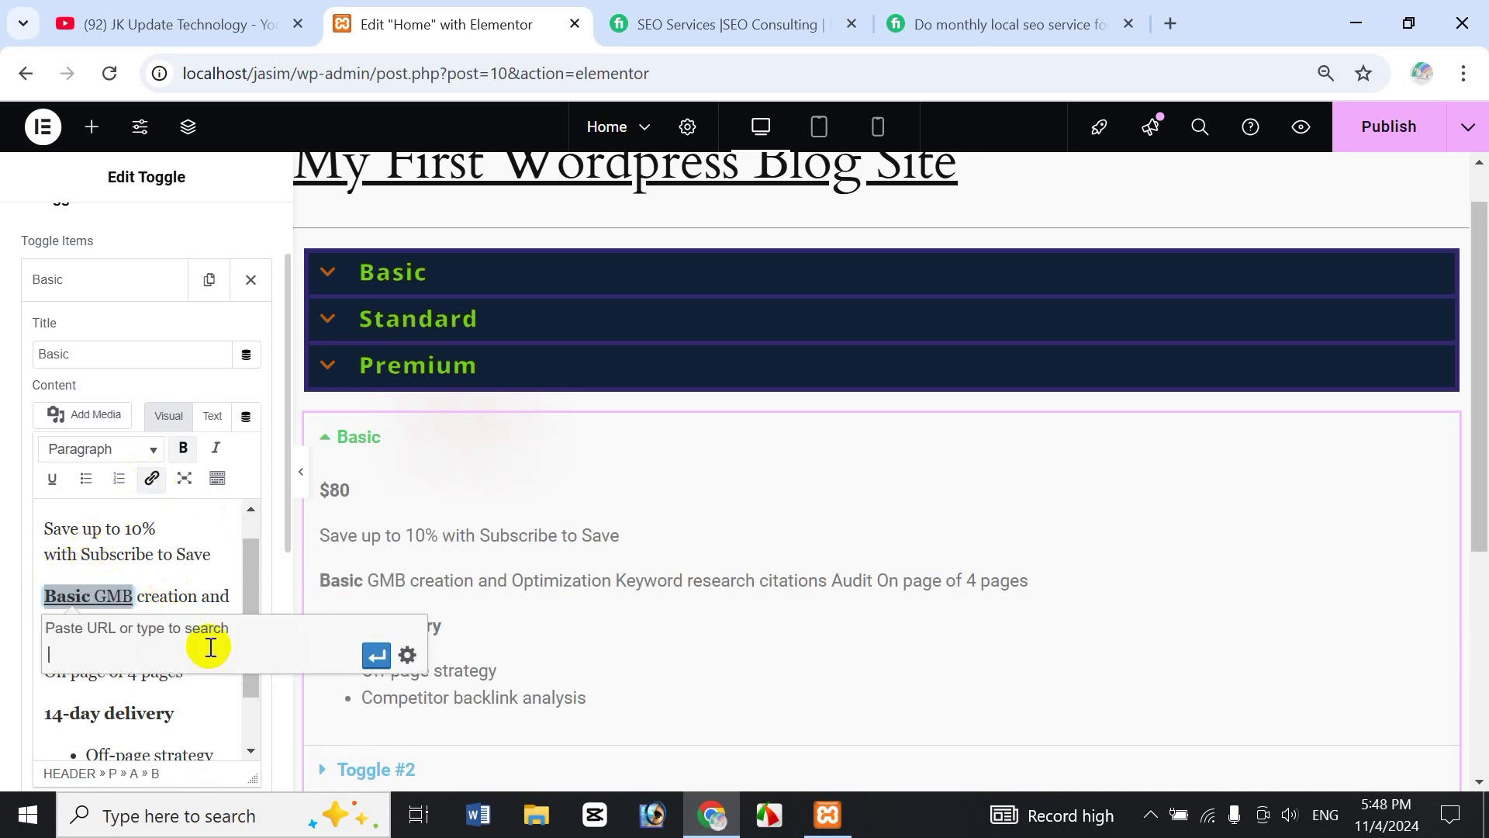
click(407, 658)
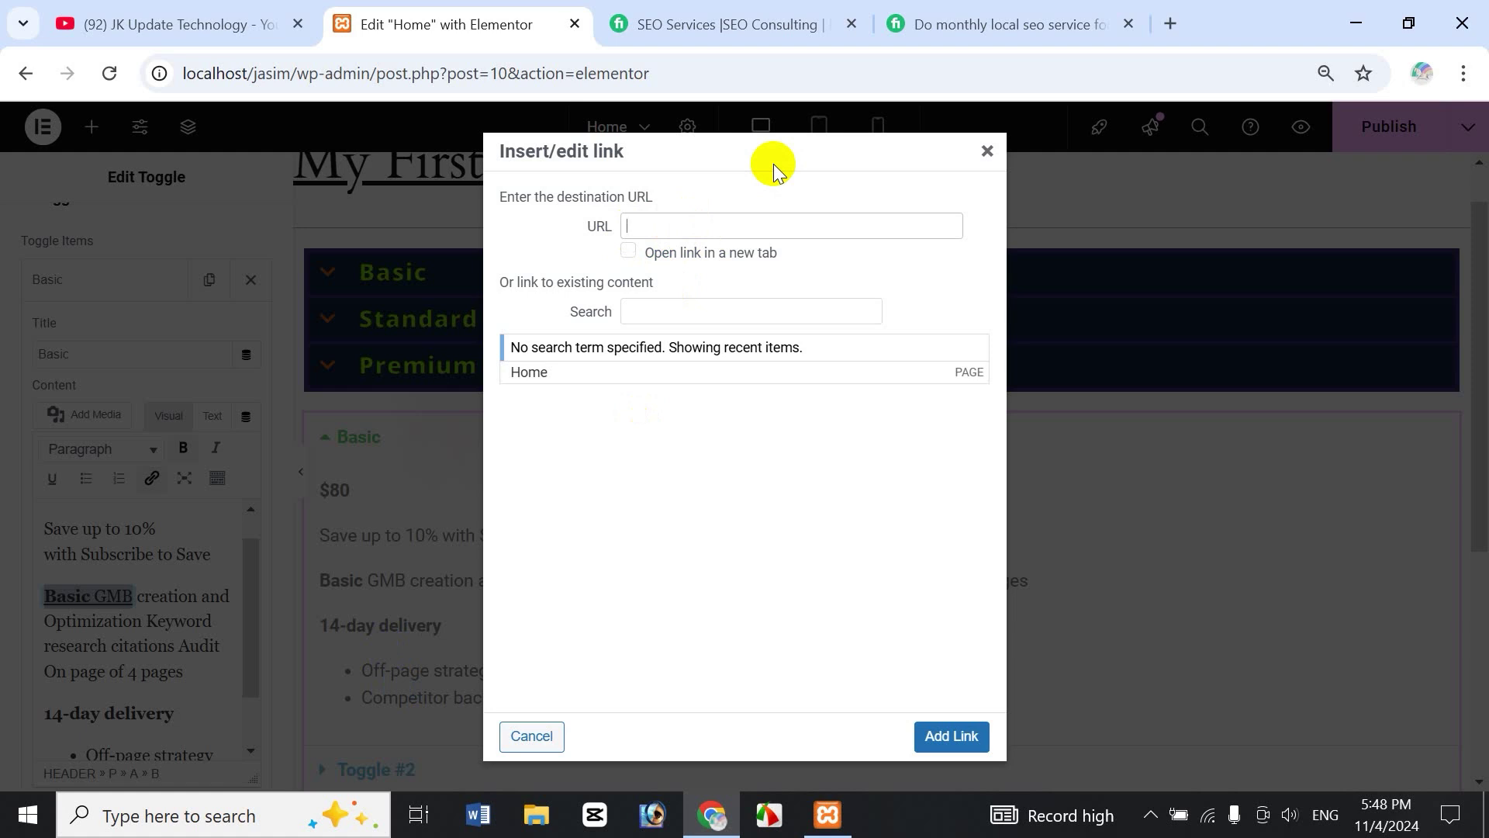
text(www.jasimonline.com)
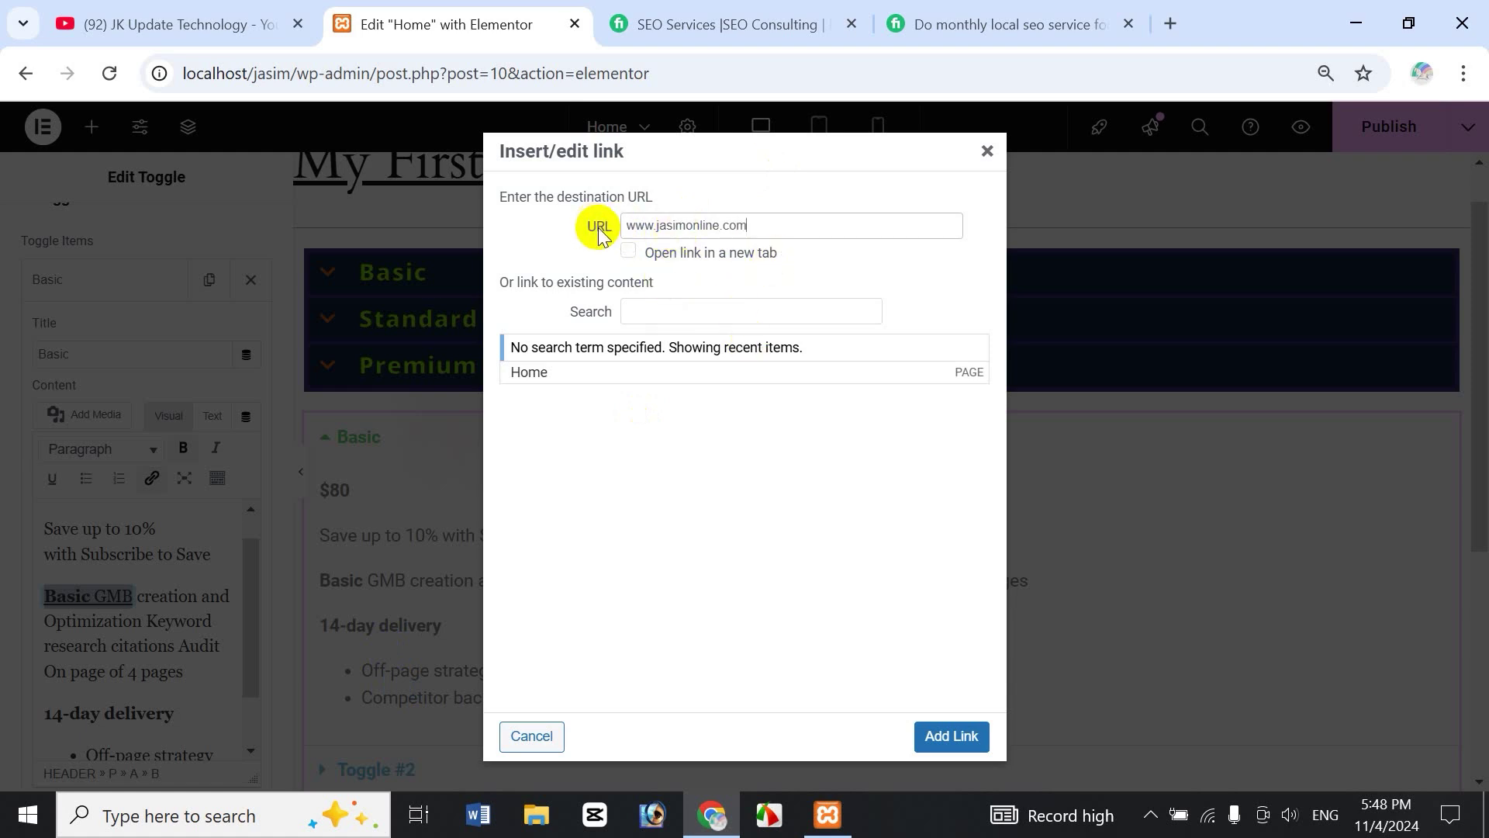
click(253, 742)
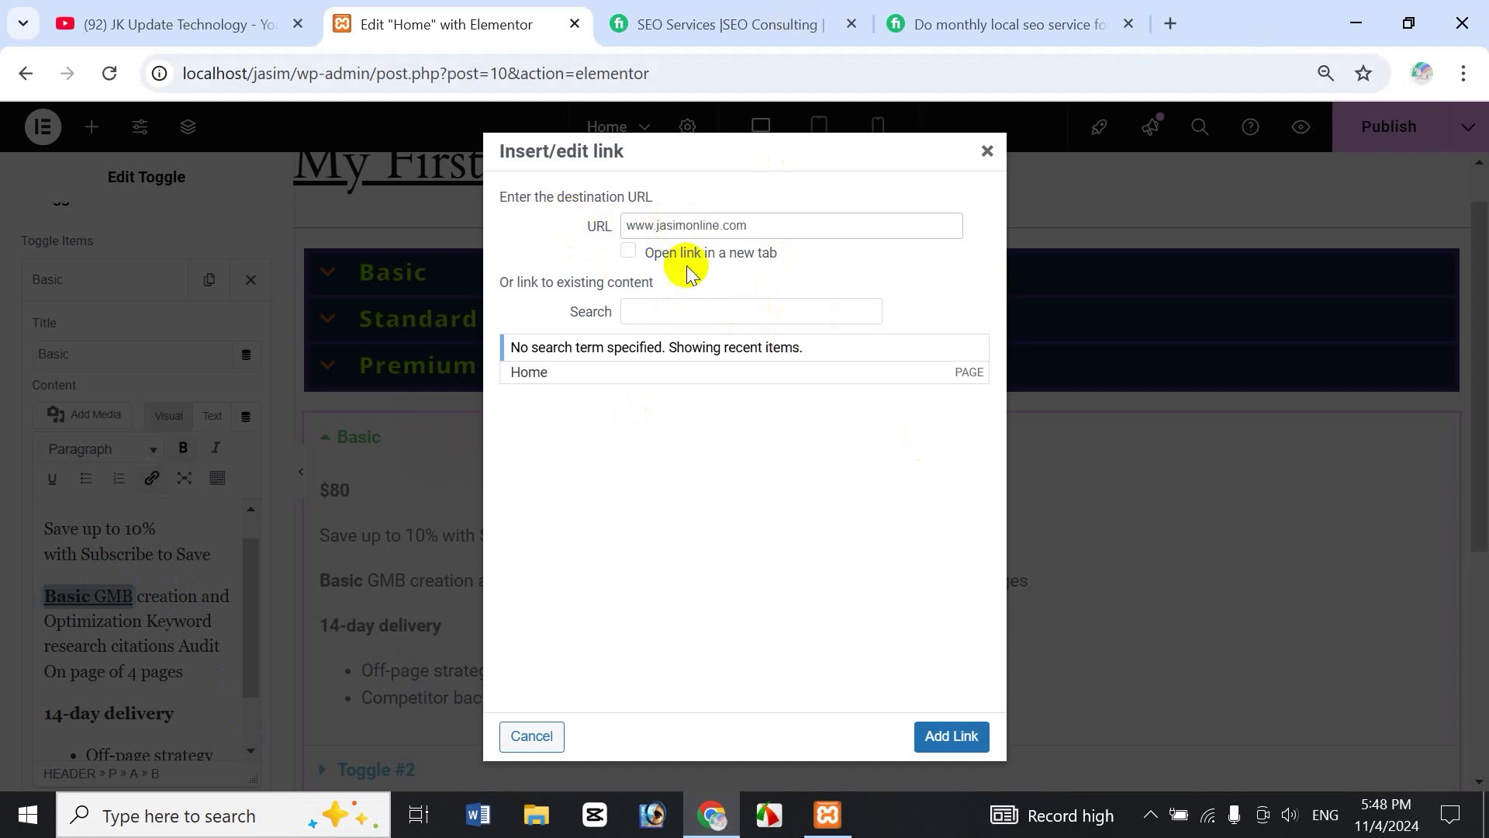
click(629, 249)
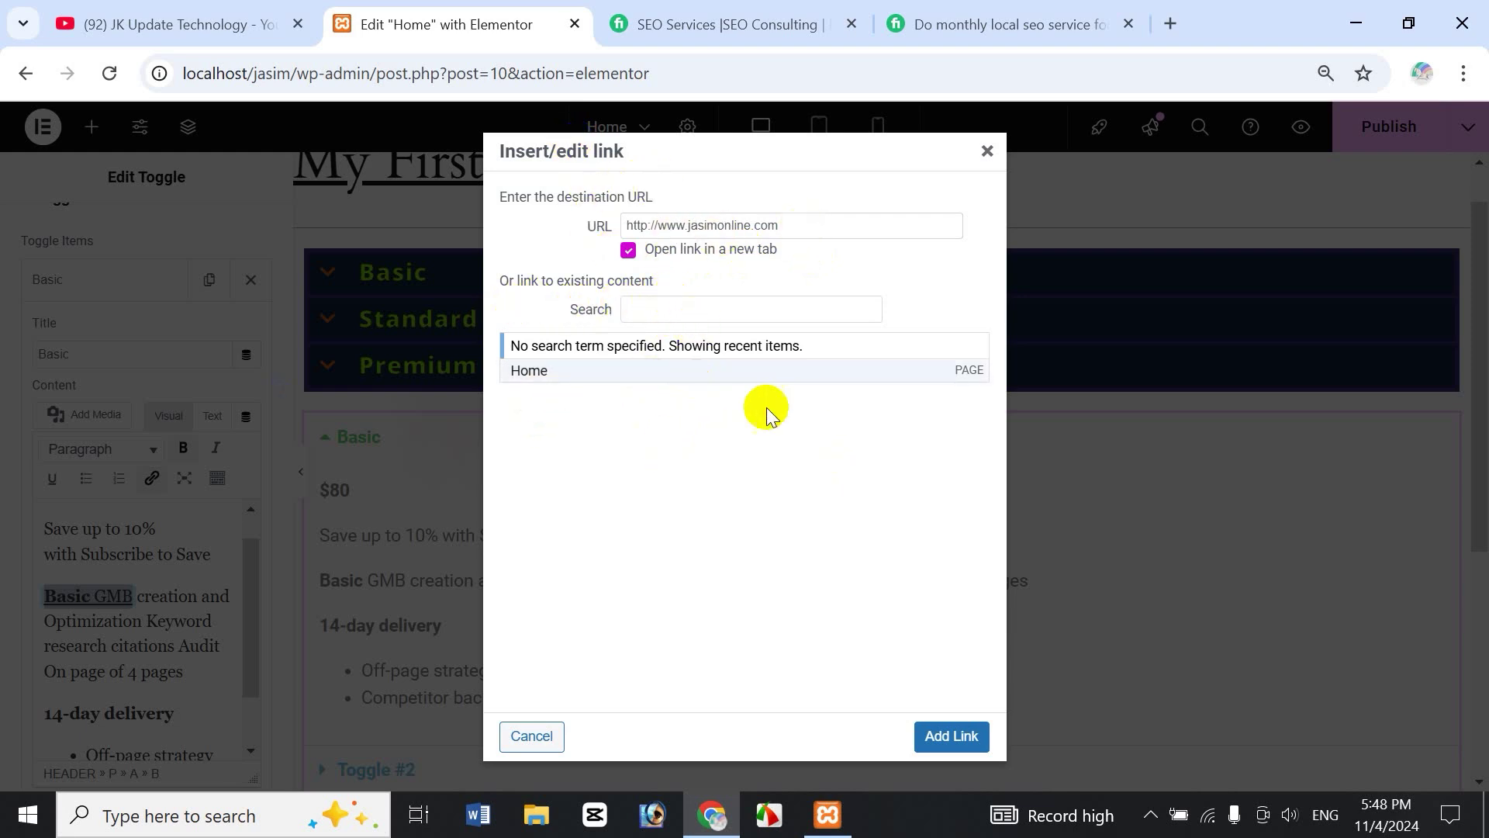
click(681, 311)
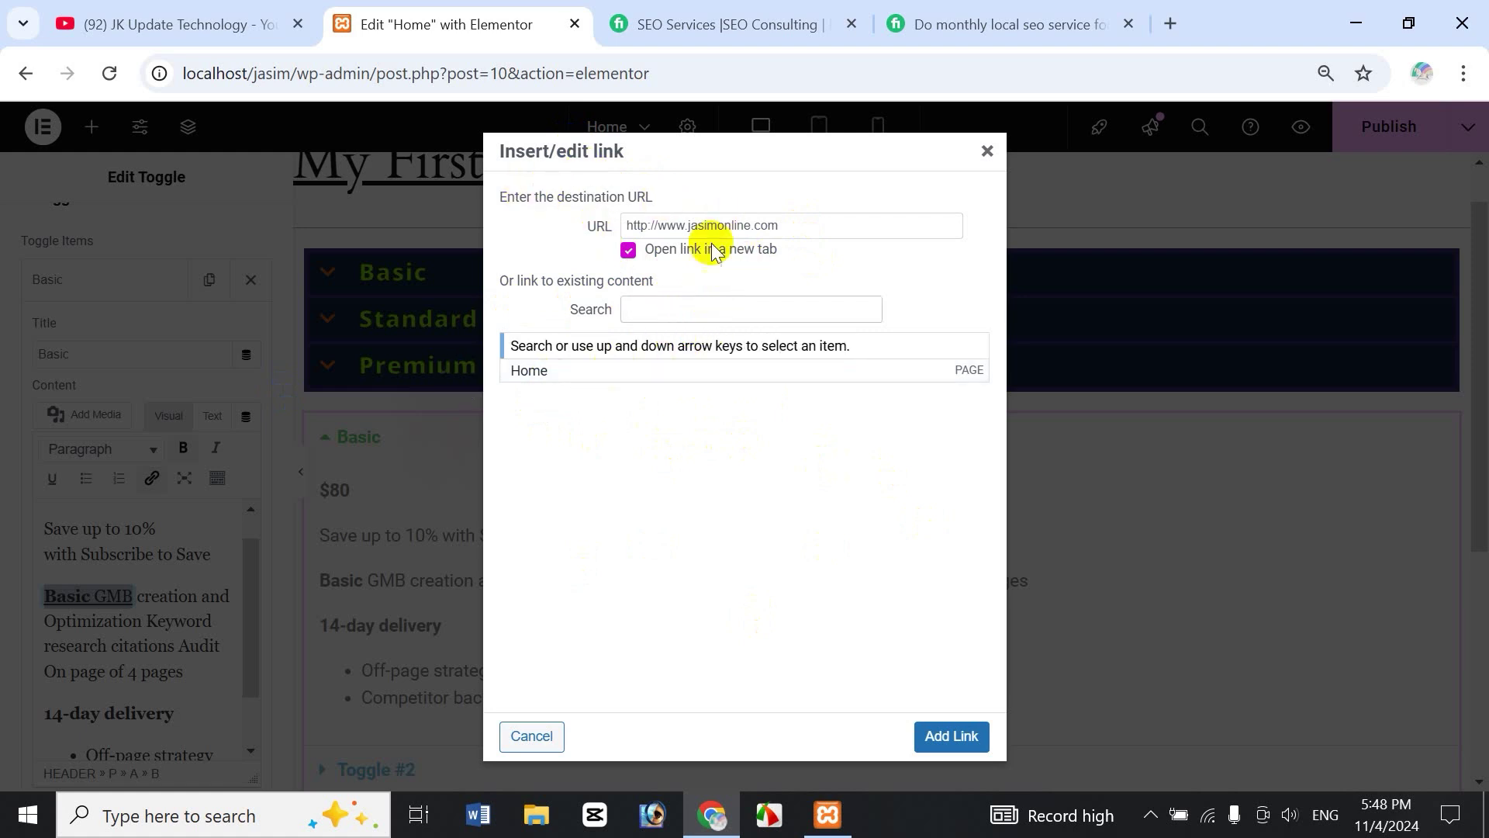
click(951, 737)
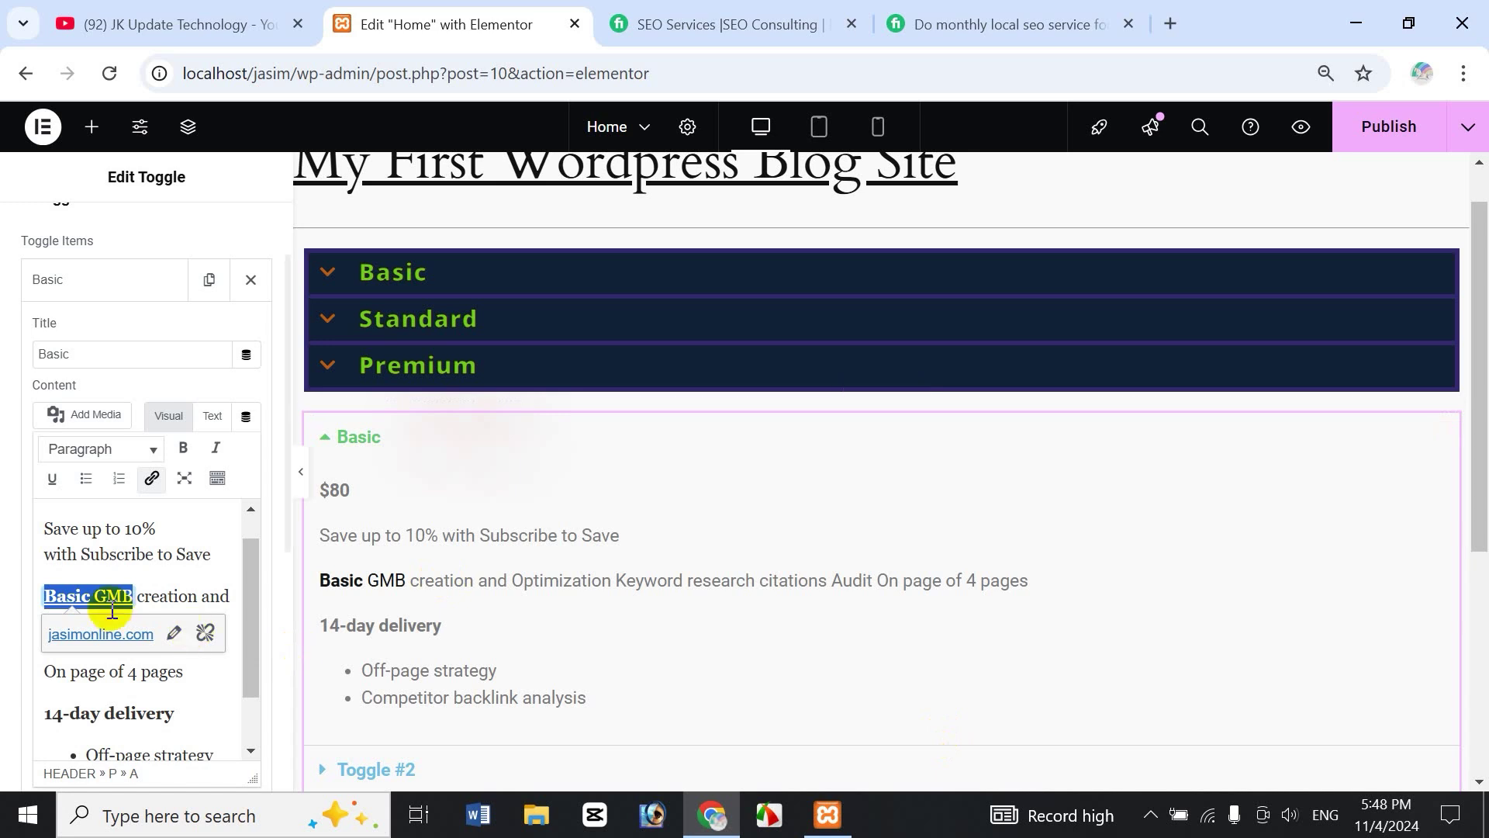
click(174, 553)
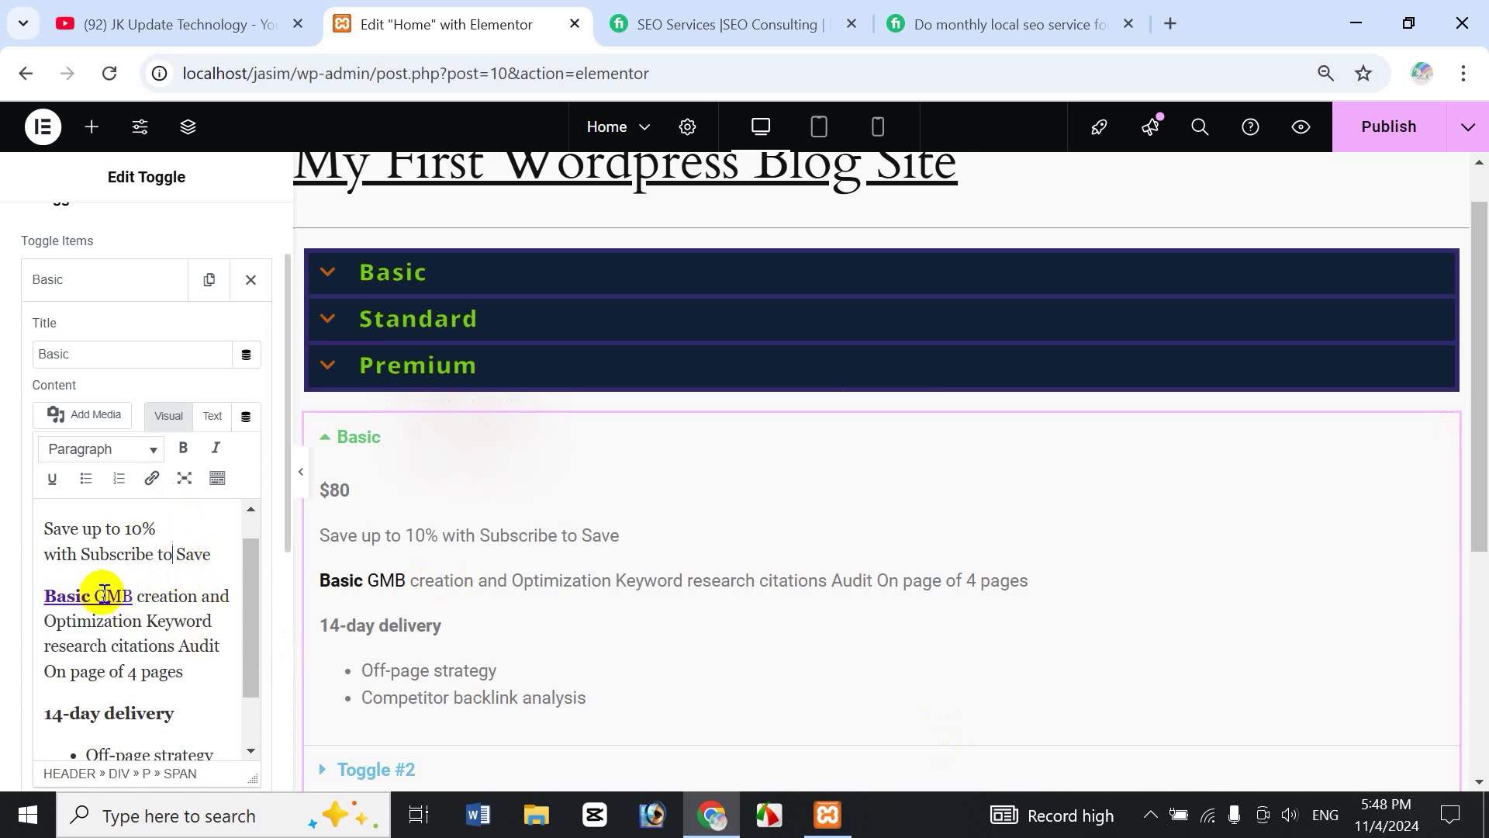
Examine the Basic content in the full-screen editor and the additional formatting tools, restoring the normal editor view after each
click(184, 480)
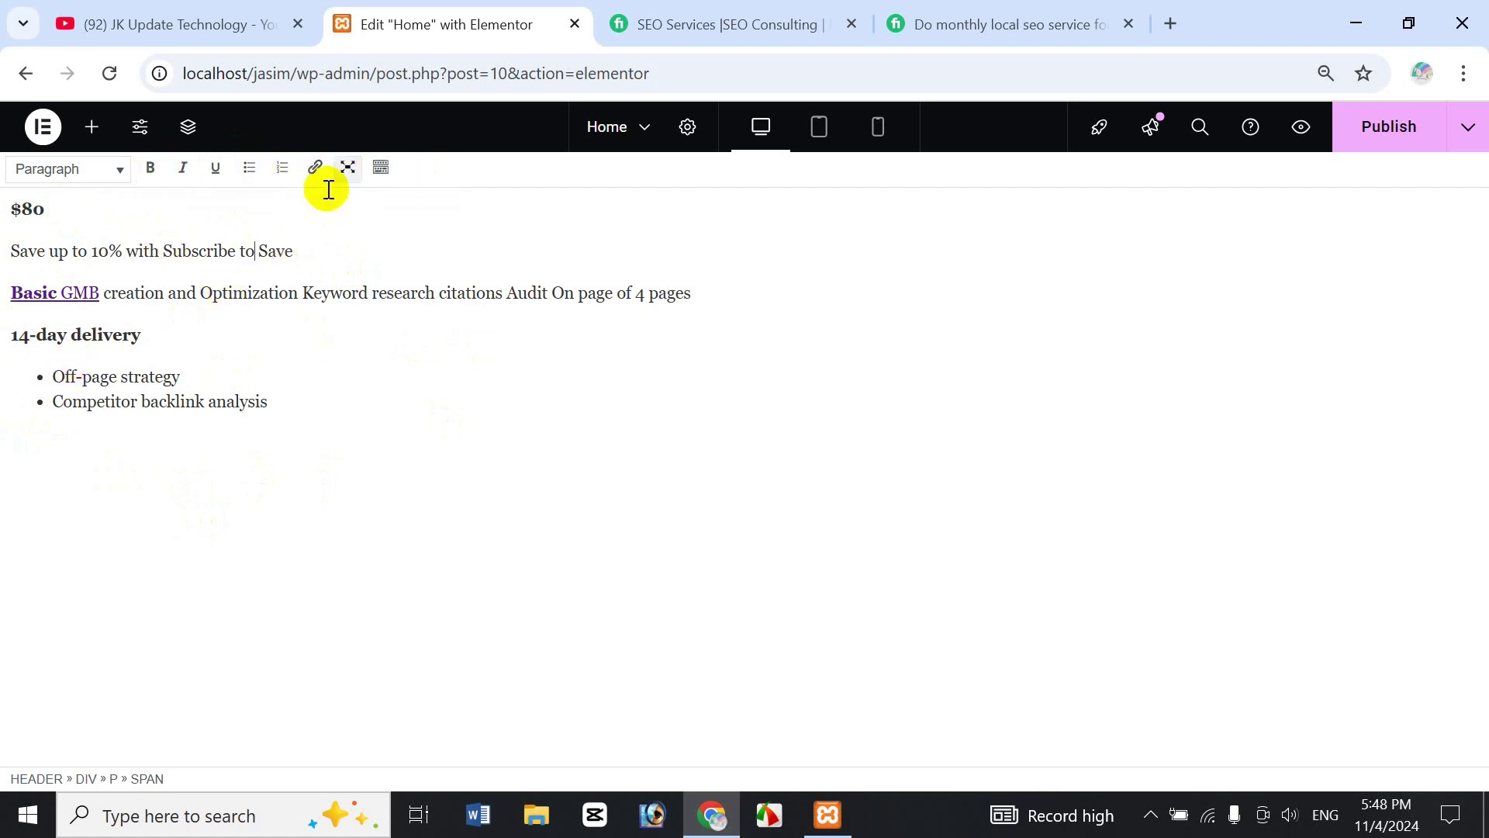
click(349, 172)
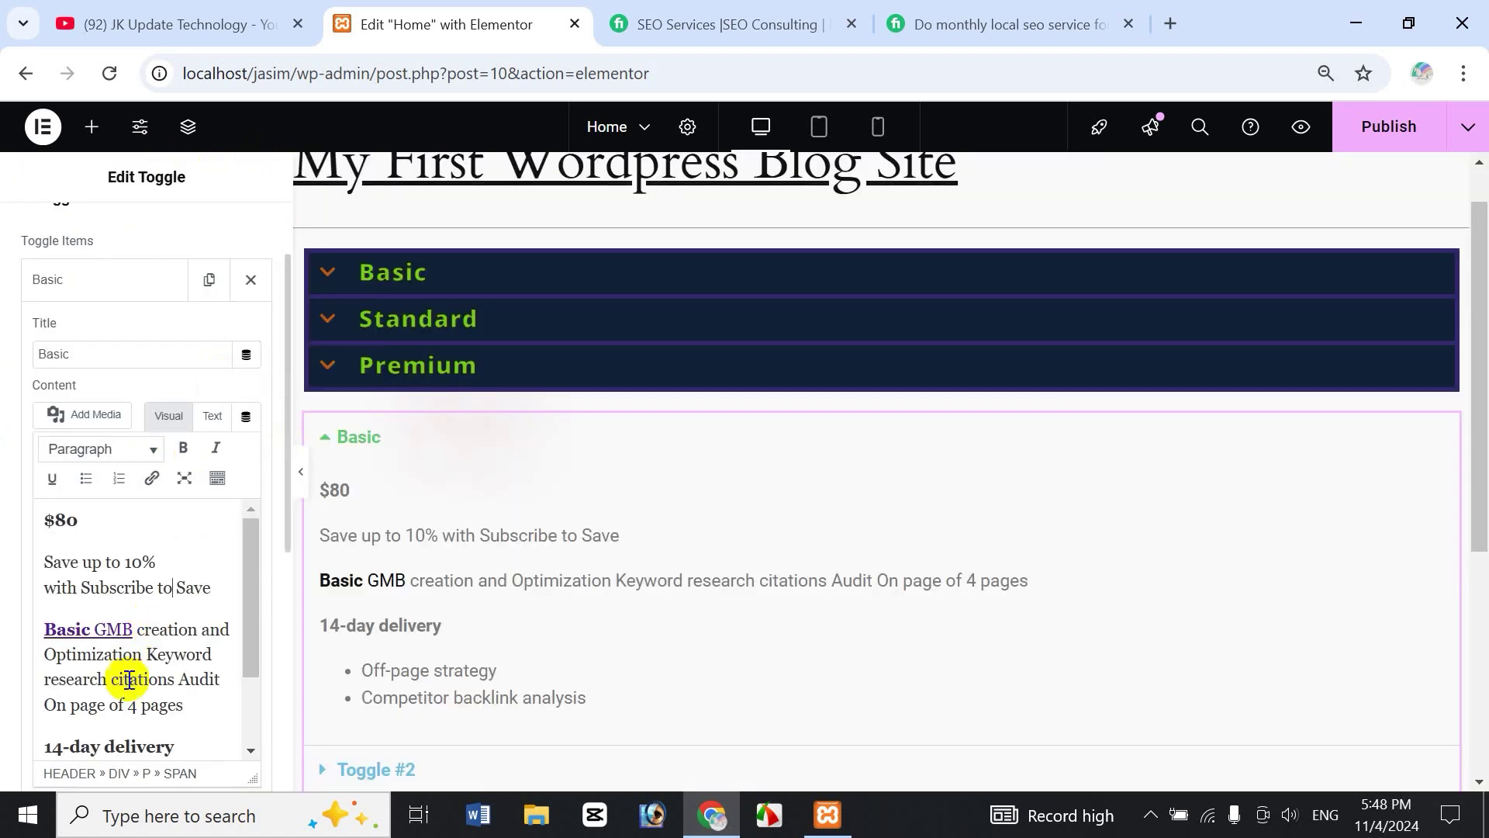
click(219, 480)
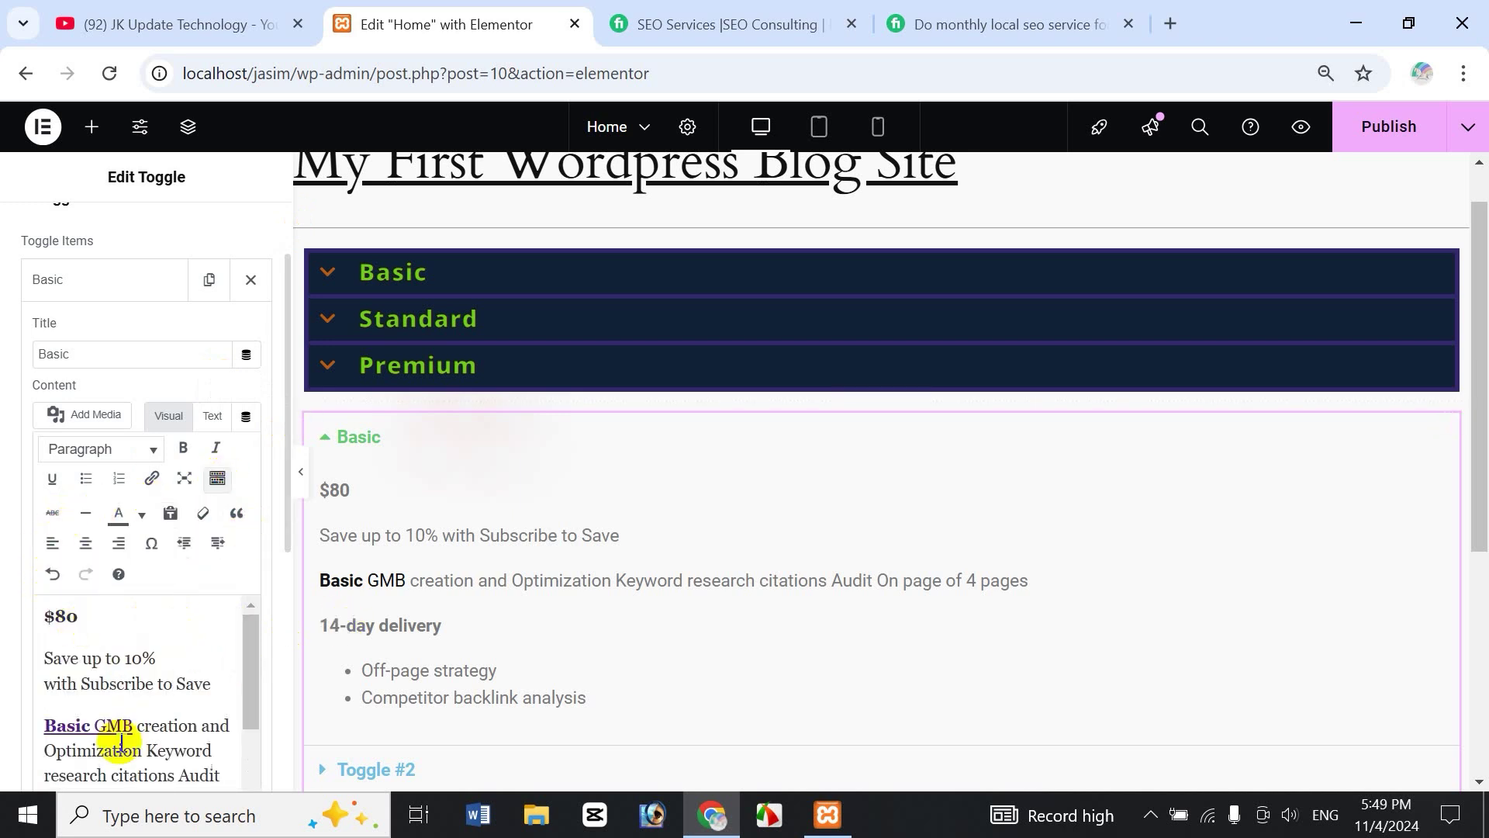
click(219, 480)
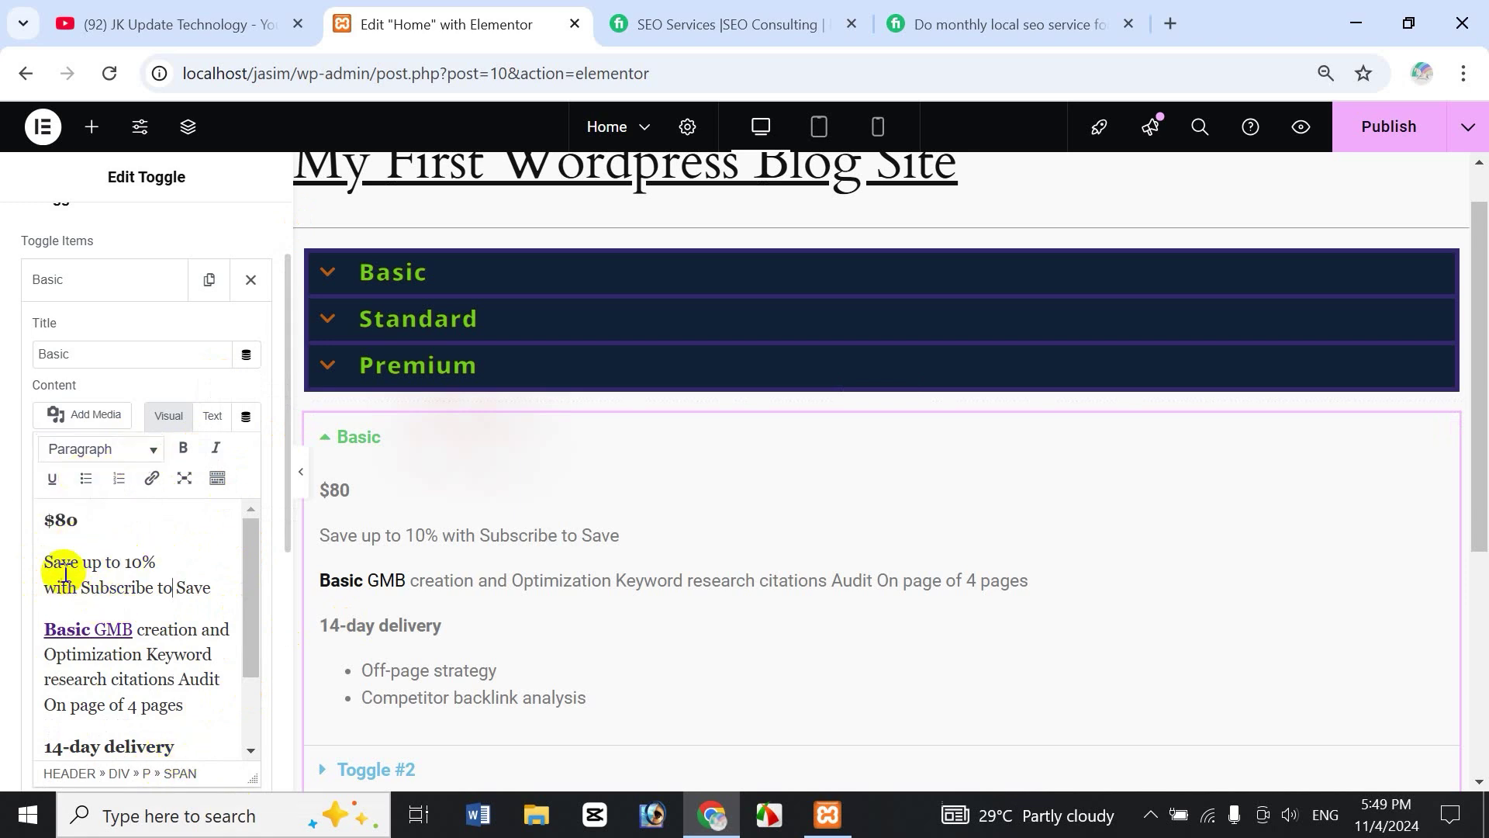
scroll(246, 579, down, 2)
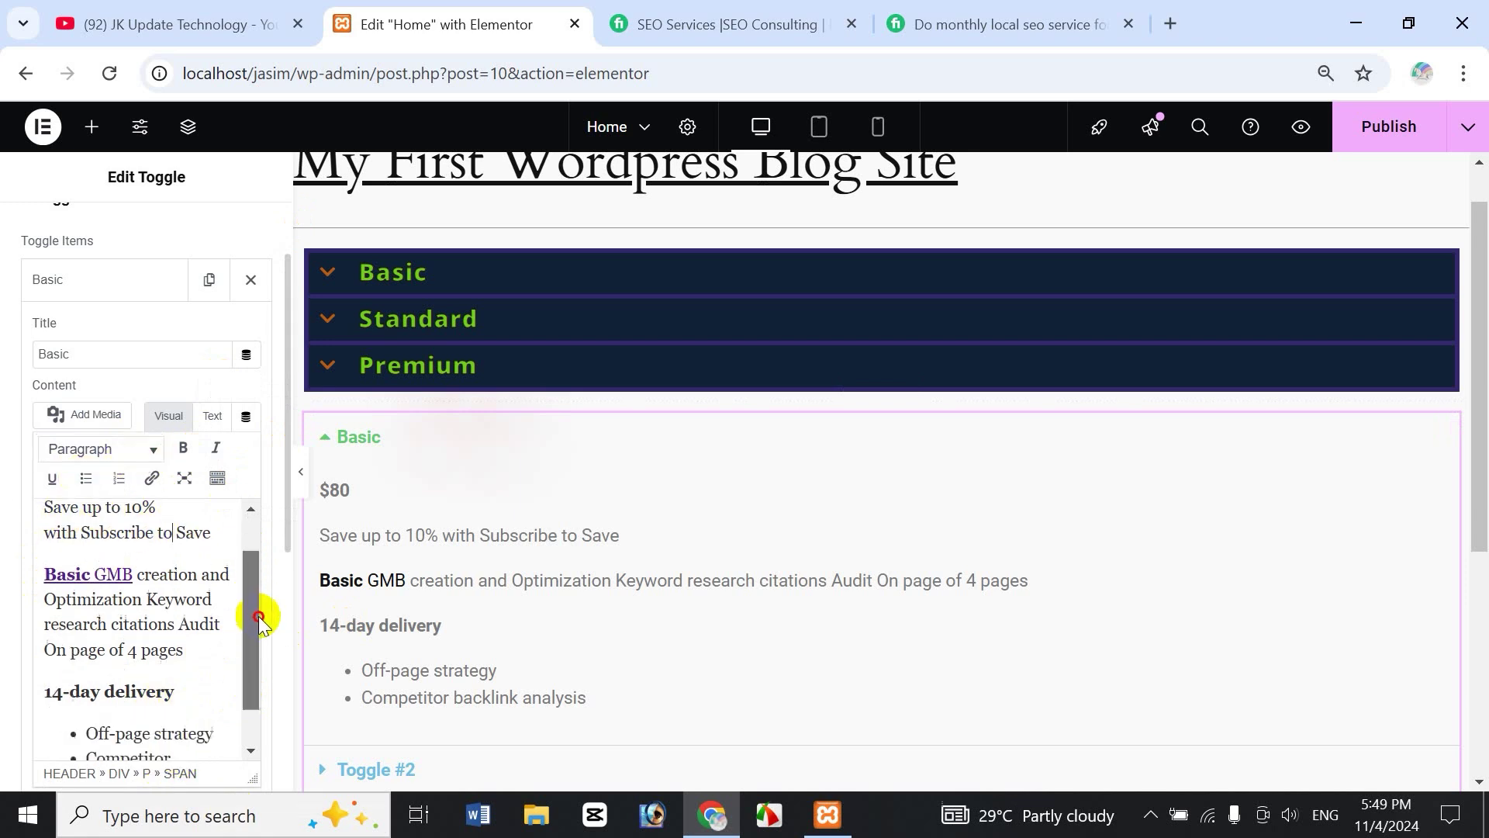
scroll(266, 572, up, 2)
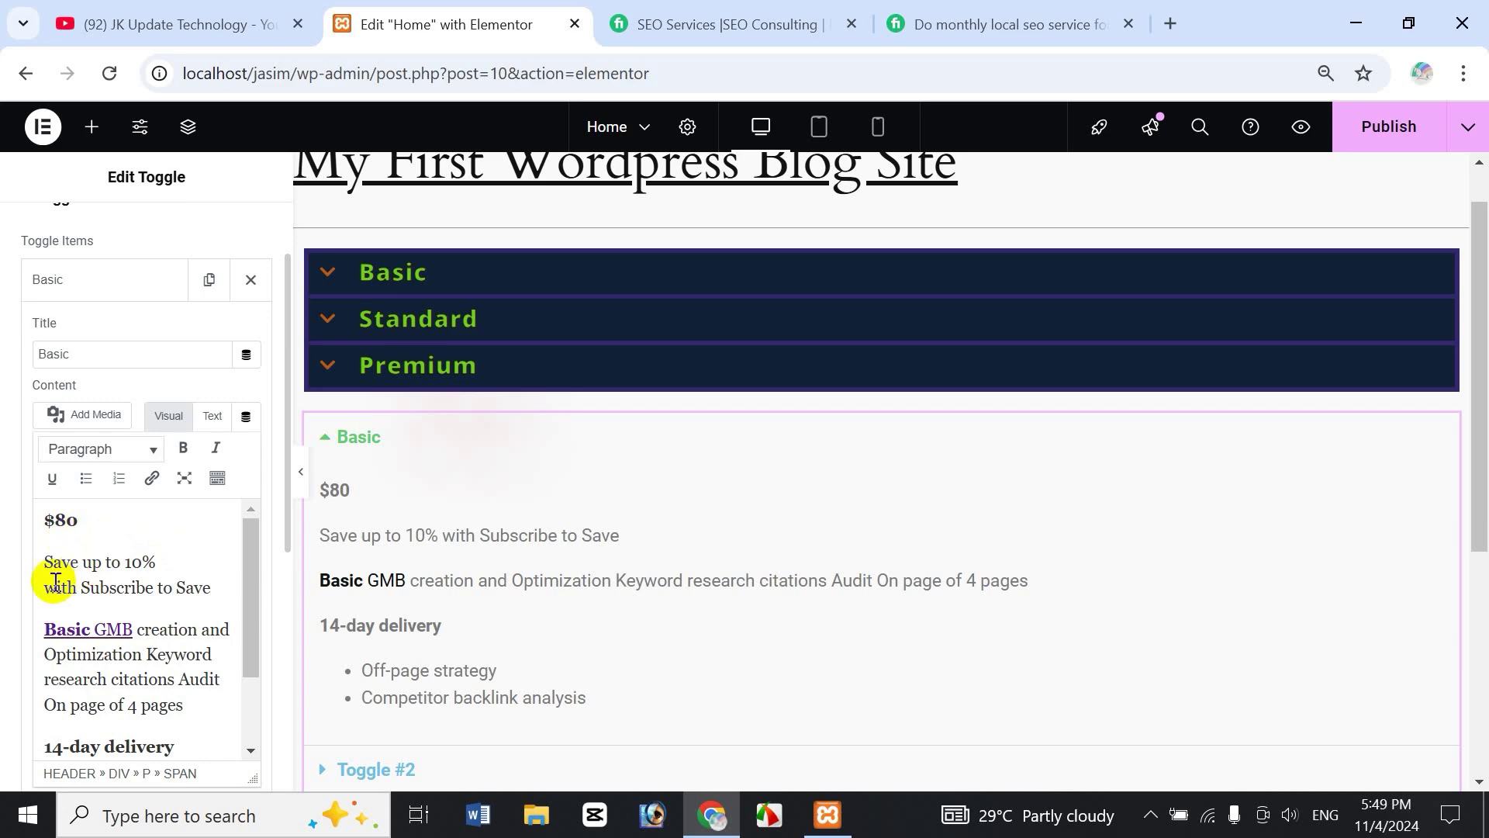
Check the price's styling on the Fiverr gig and format $80 in the Basic toggle's content as Heading 3, trying Heading 1 first
click(1016, 24)
click(1146, 491)
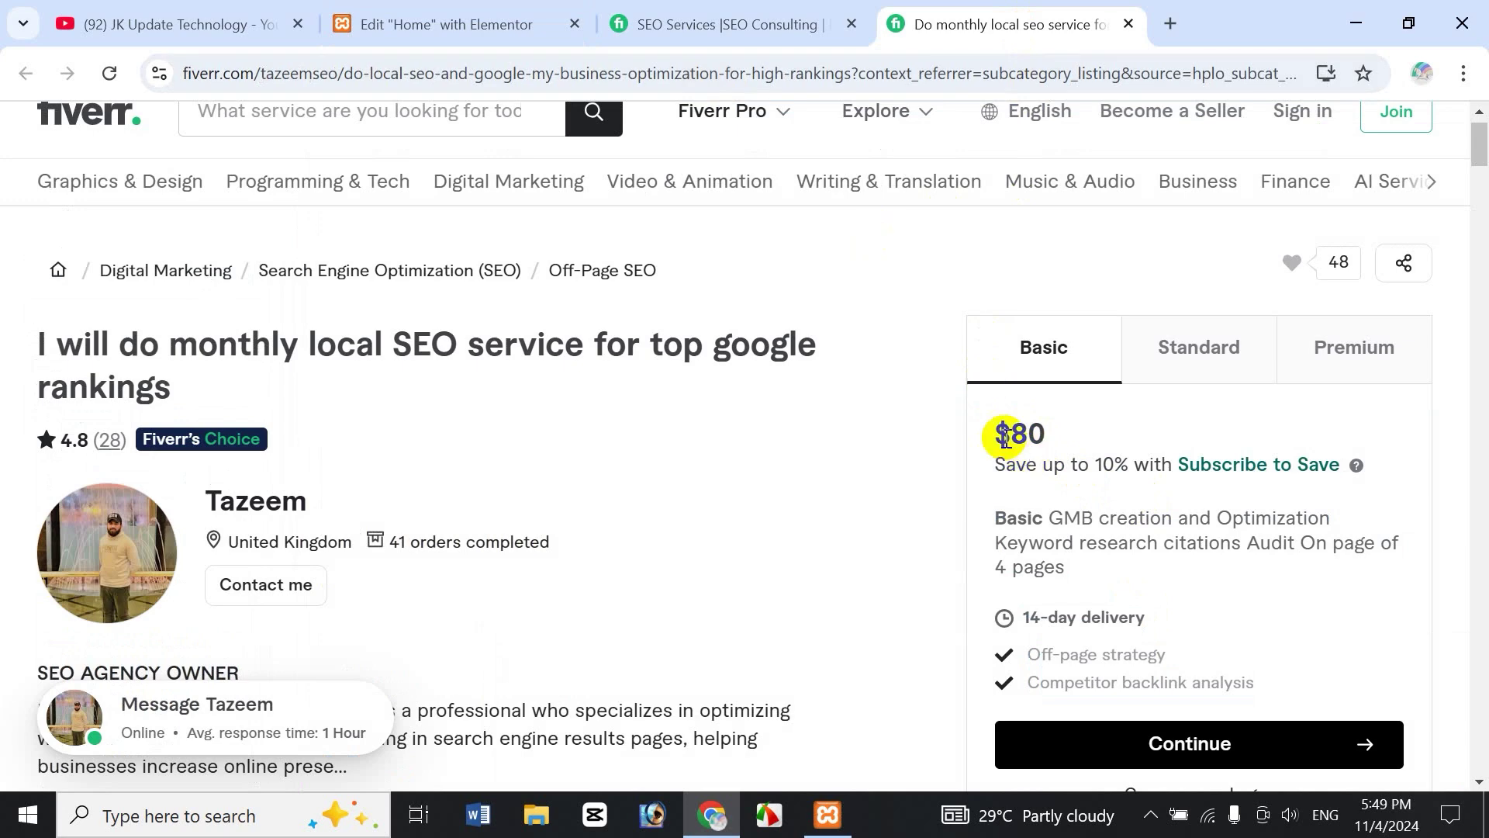
click(448, 25)
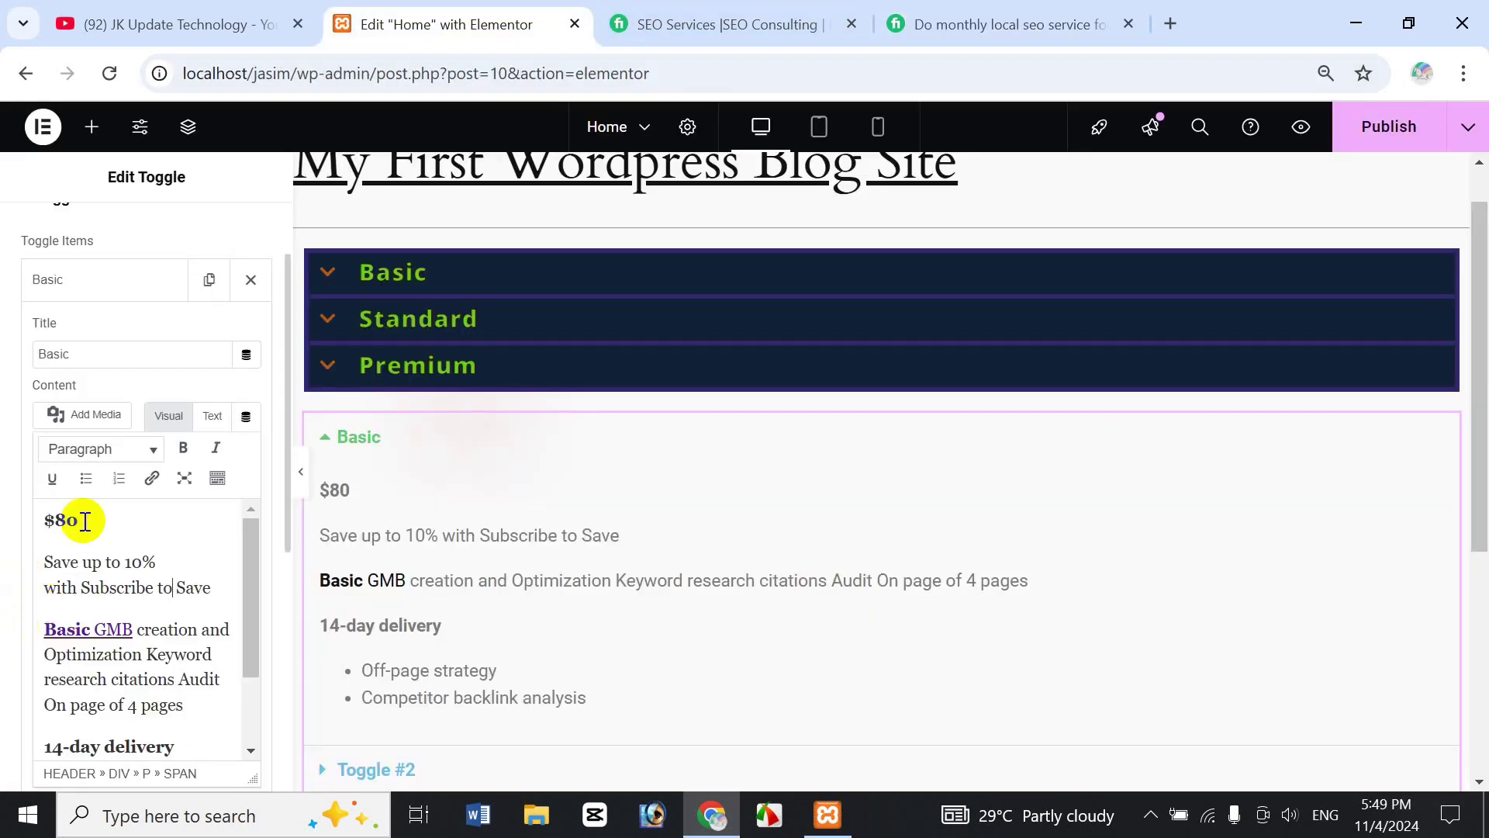
drag(90, 520, 40, 518)
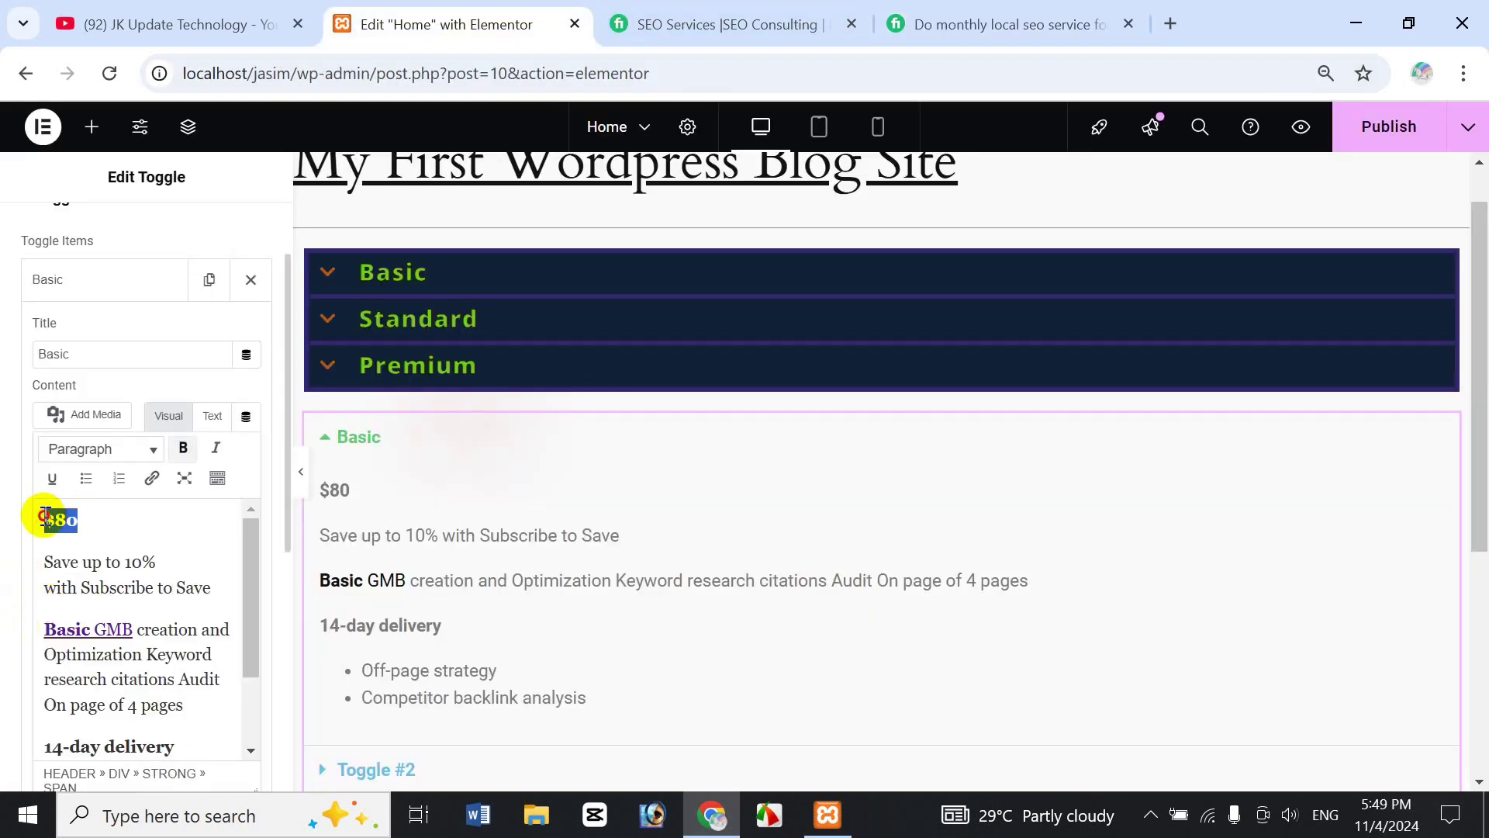
click(117, 452)
click(133, 528)
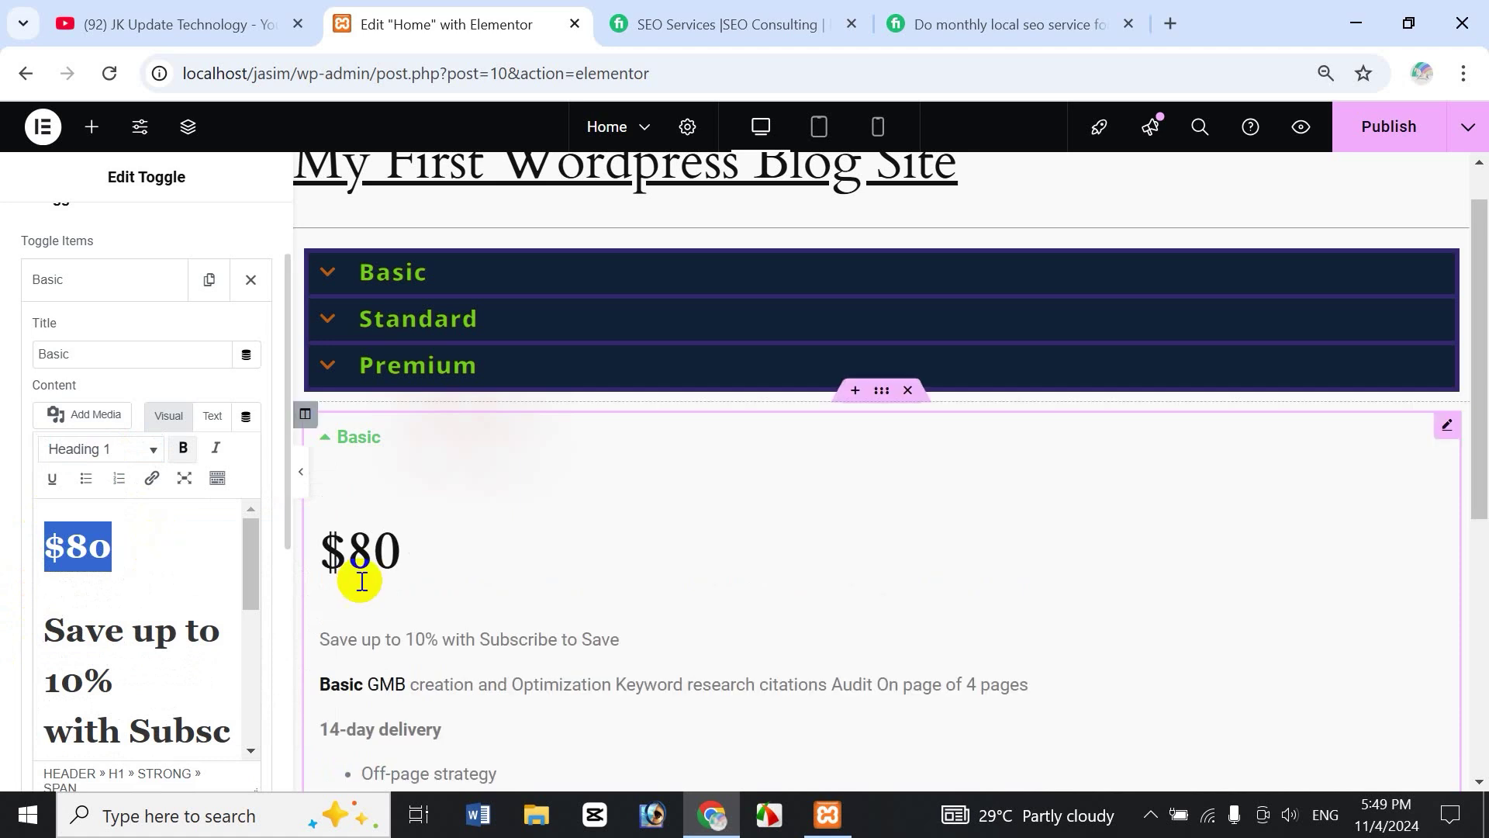
click(101, 450)
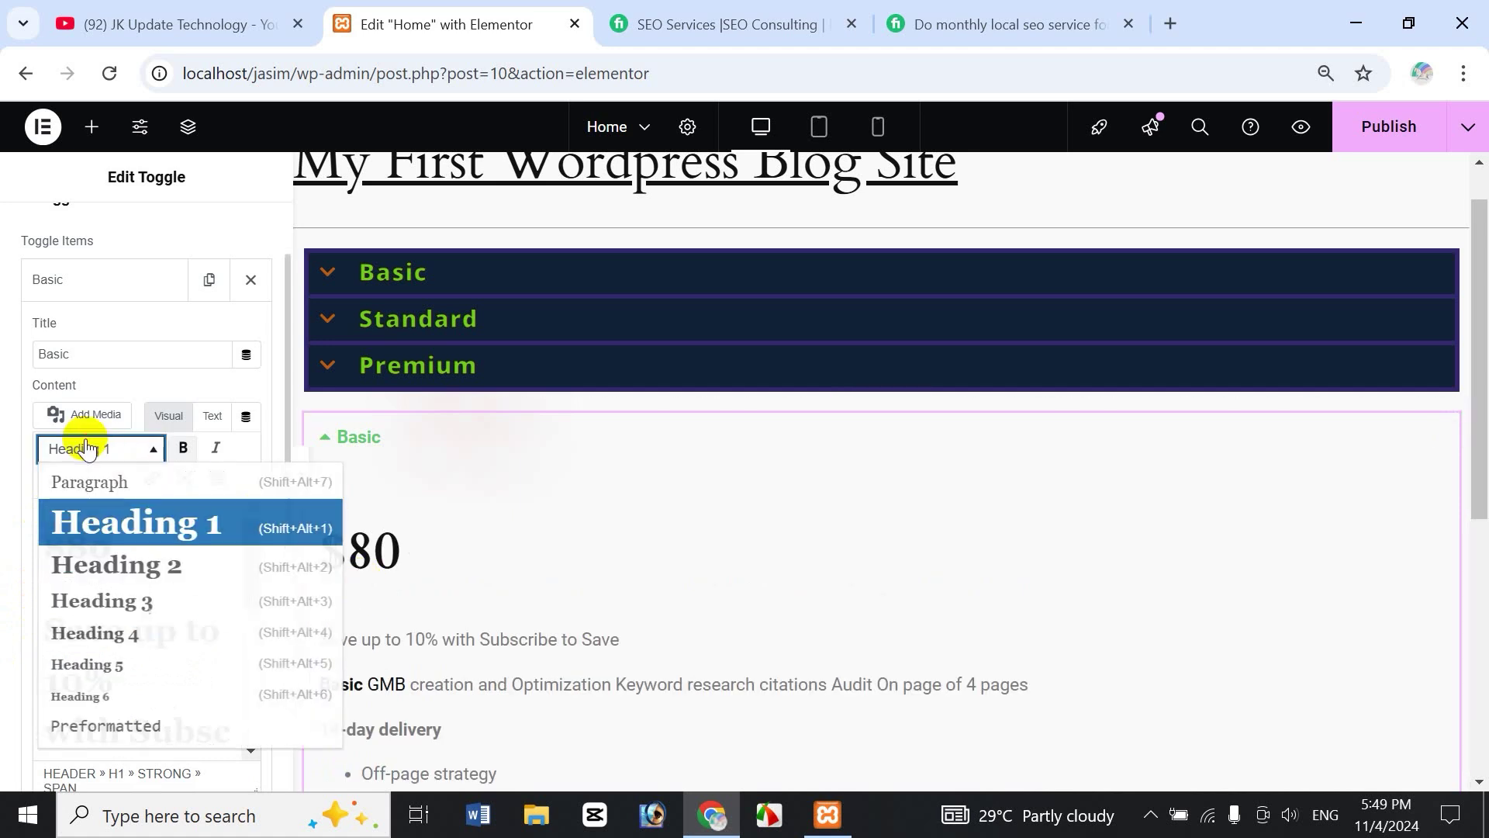
click(172, 597)
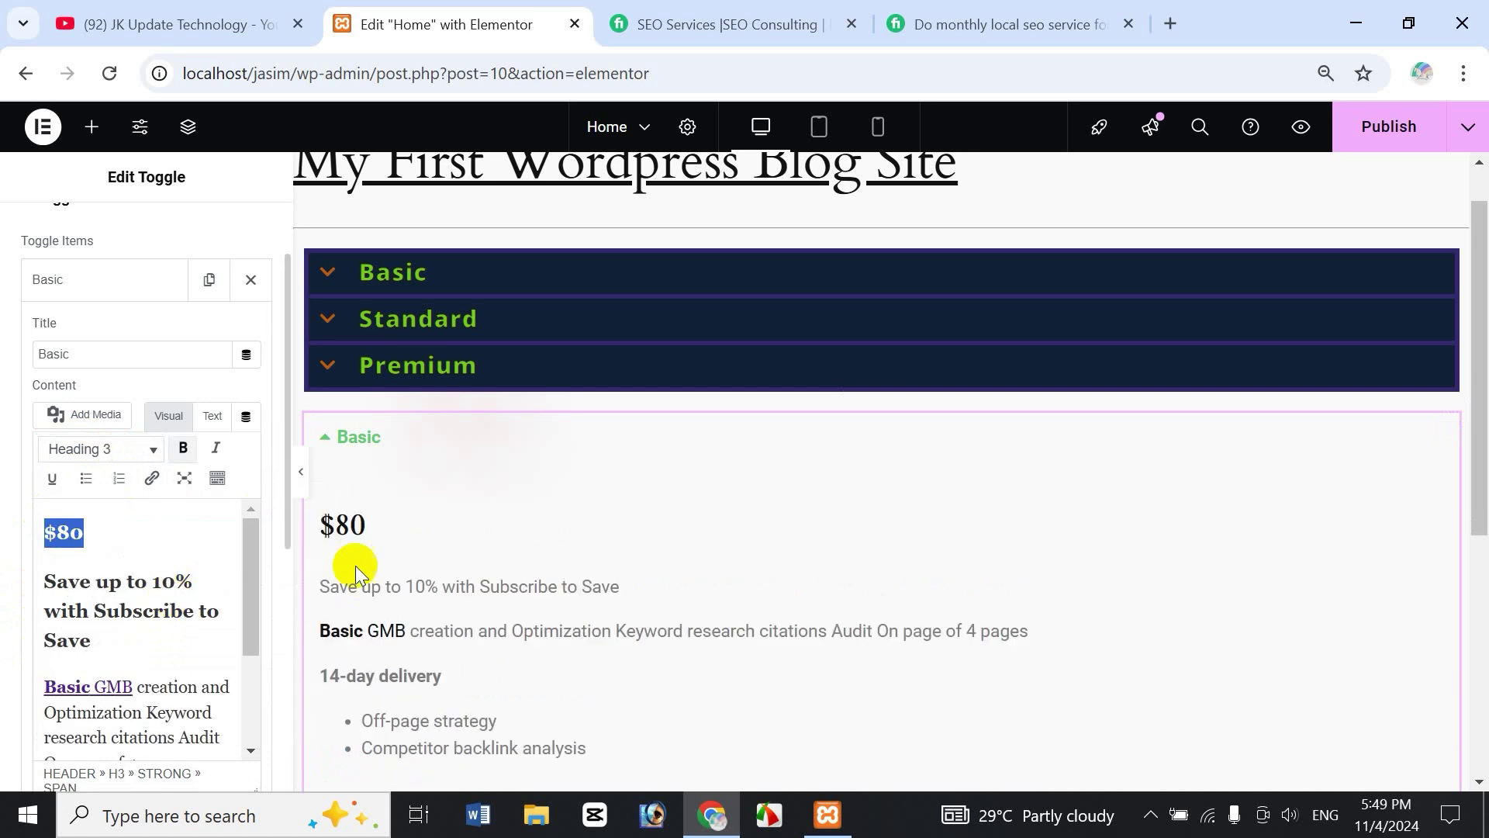
click(134, 580)
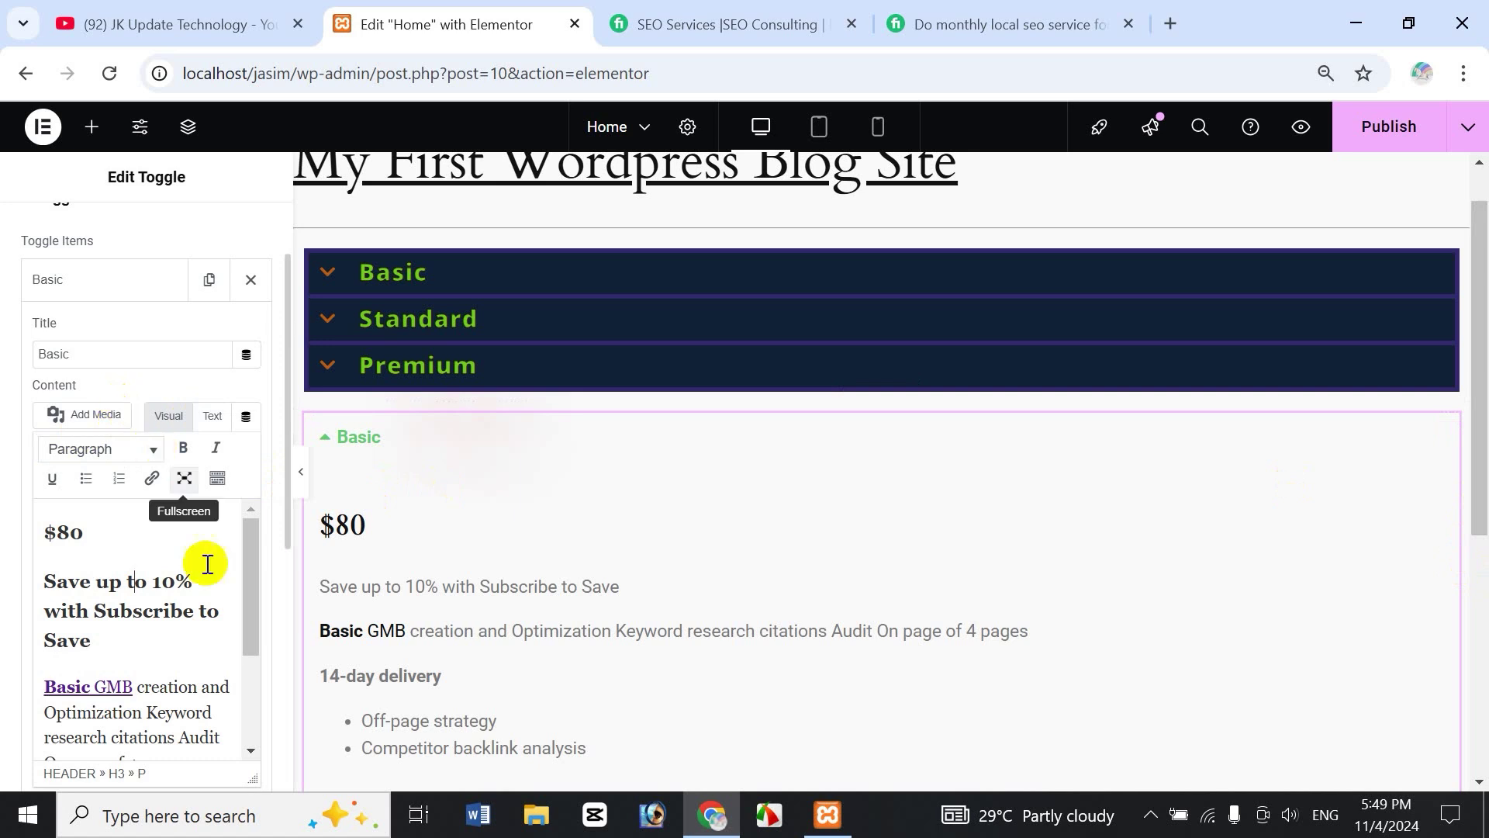
drag(249, 568, 243, 532)
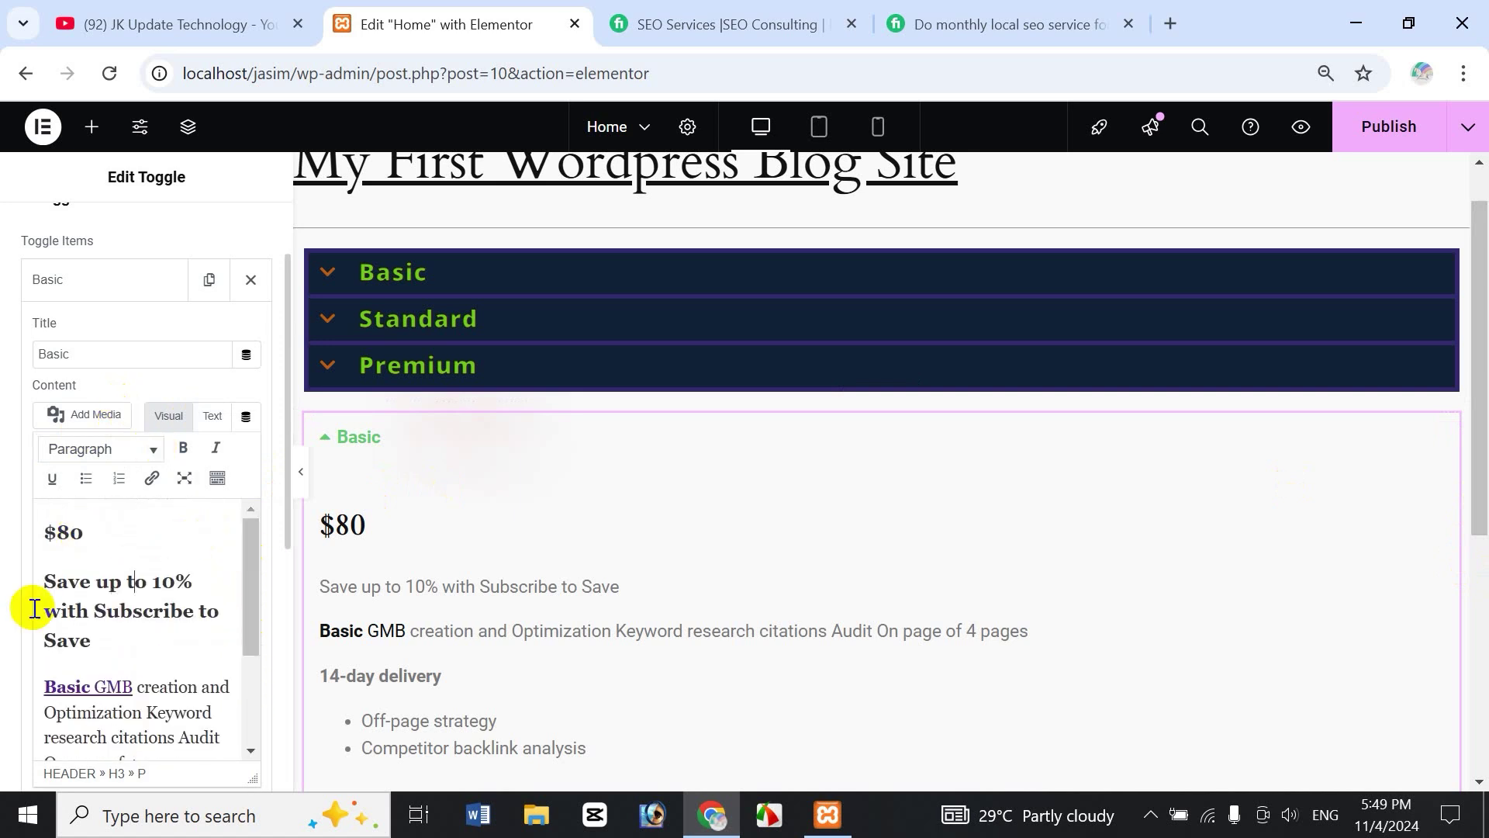
Open the Toggle #2 item for editing below the Basic item
scroll(134, 571, down, 2)
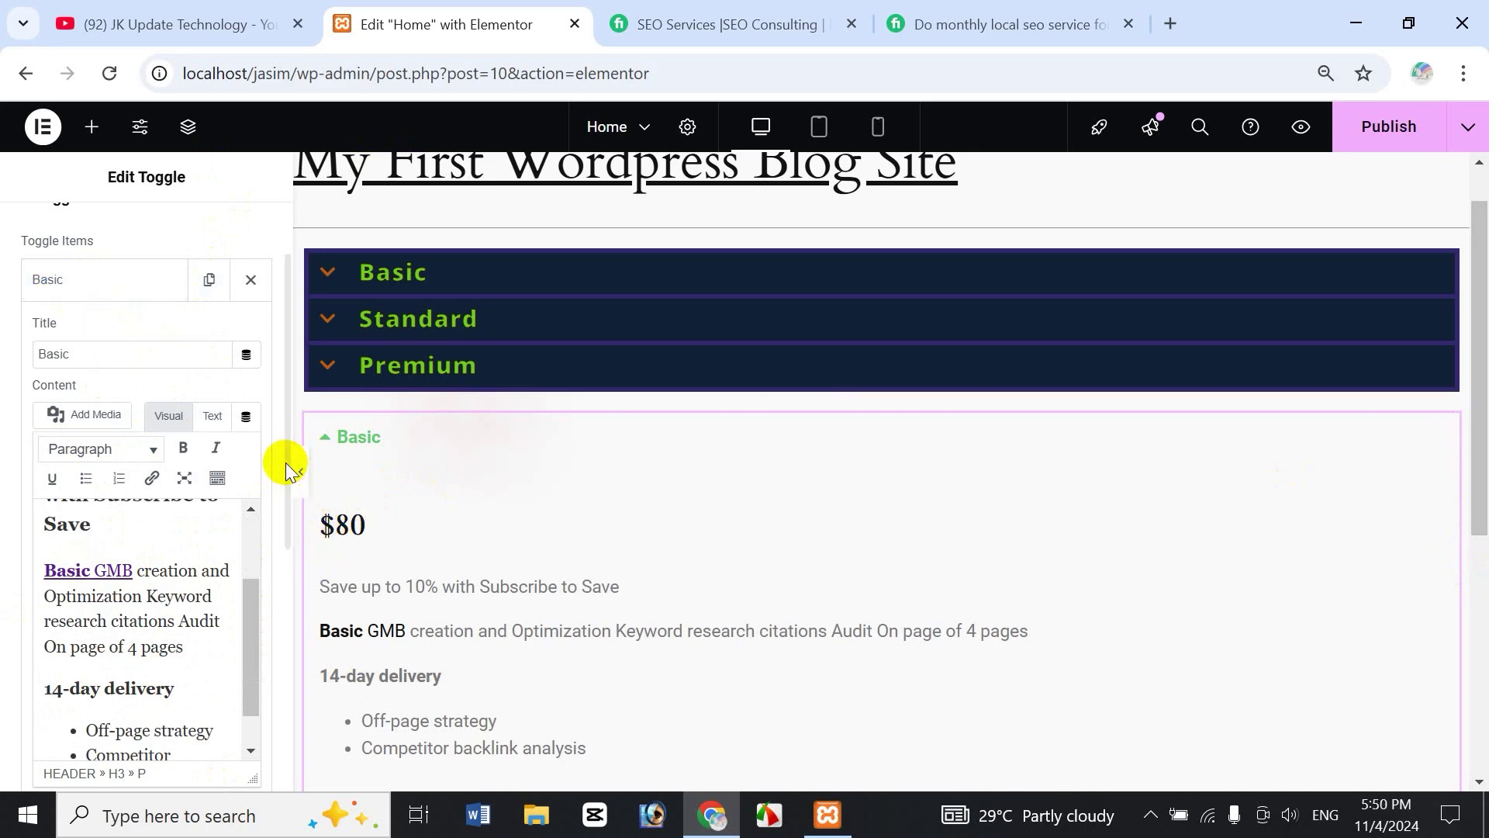
drag(283, 465, 273, 641)
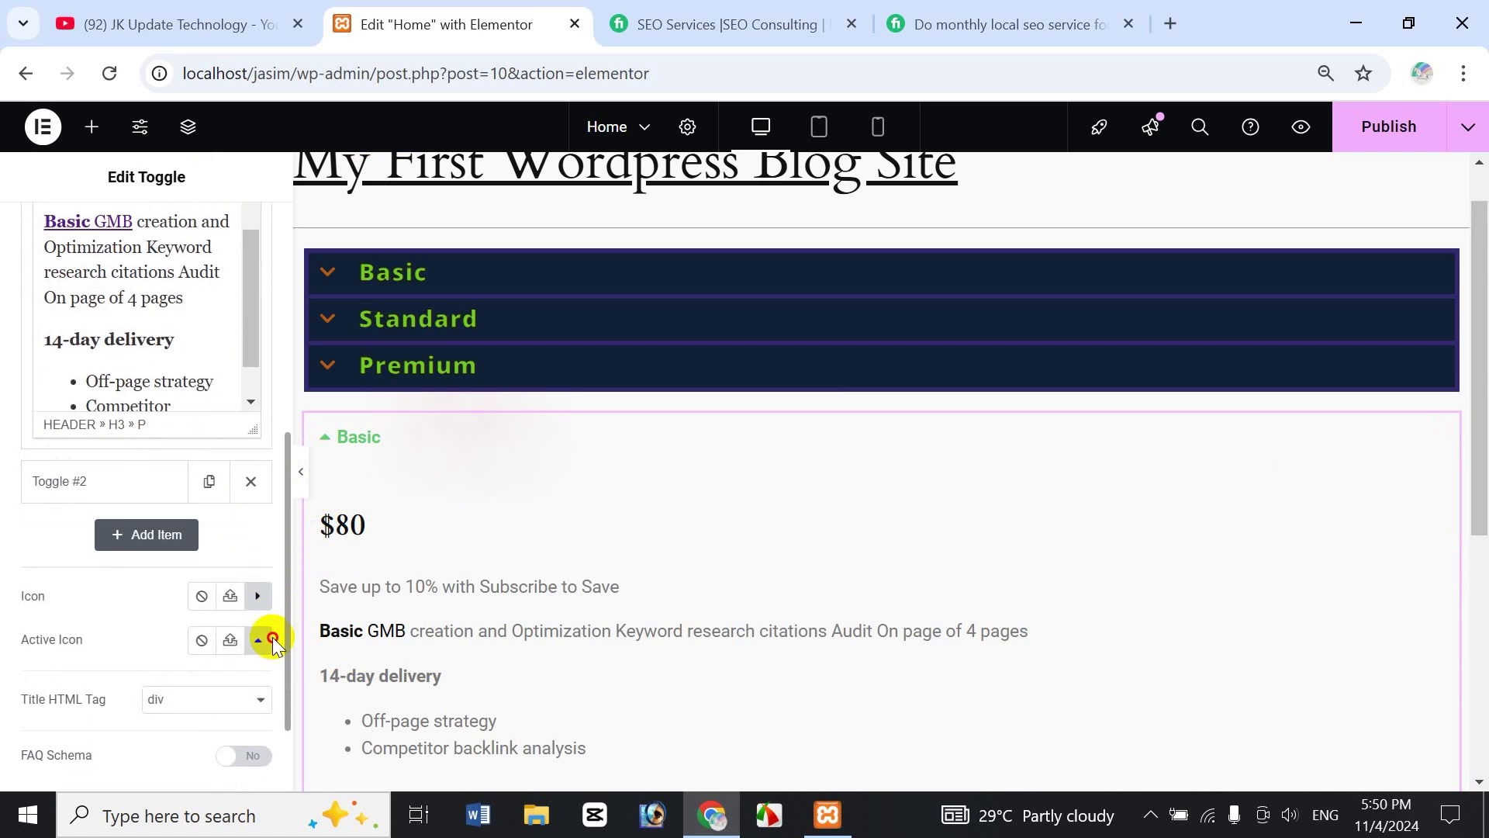
click(91, 485)
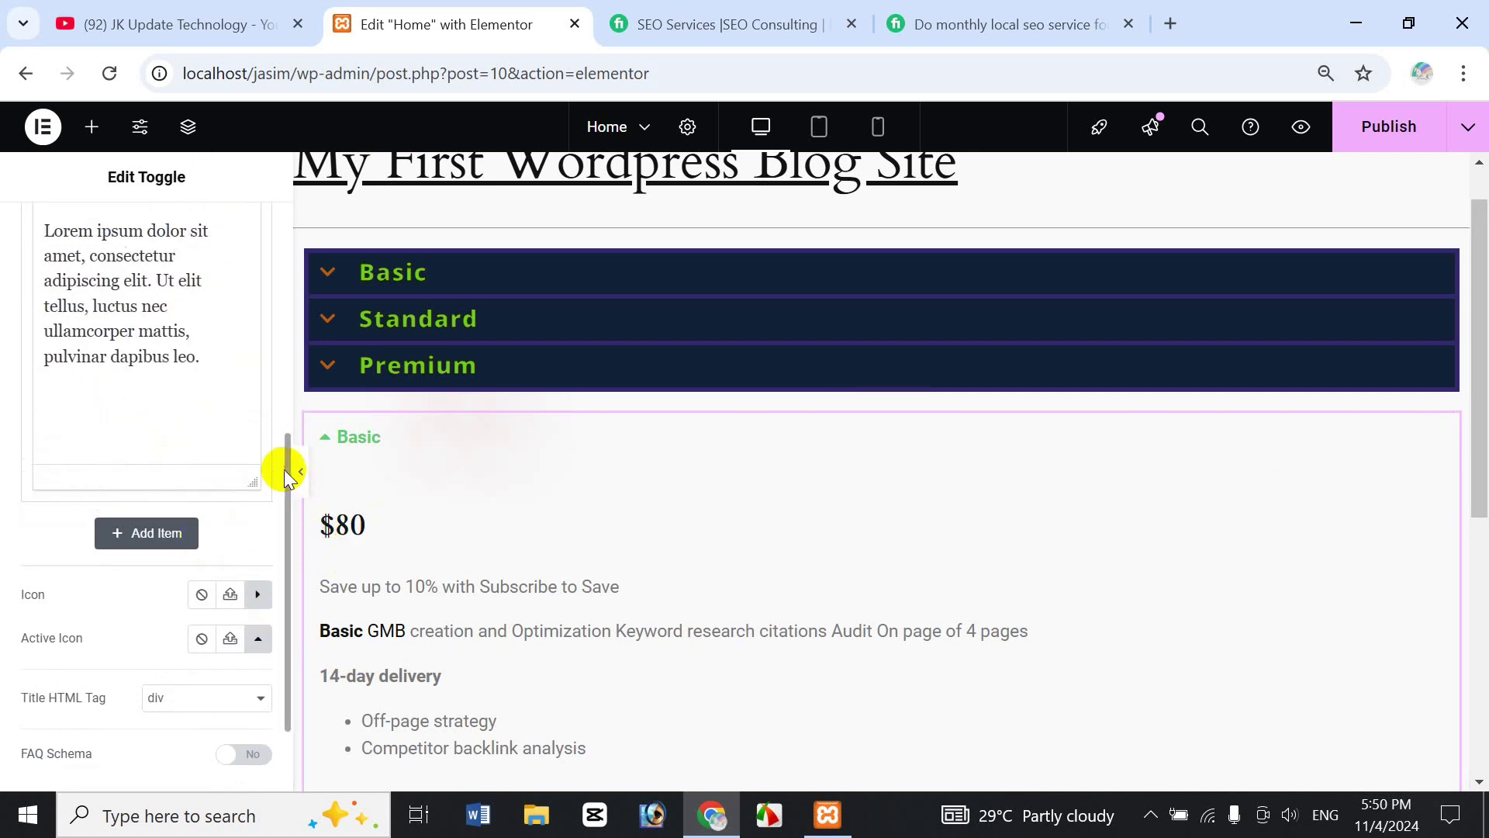
scroll(287, 475, down, 2)
click(287, 434)
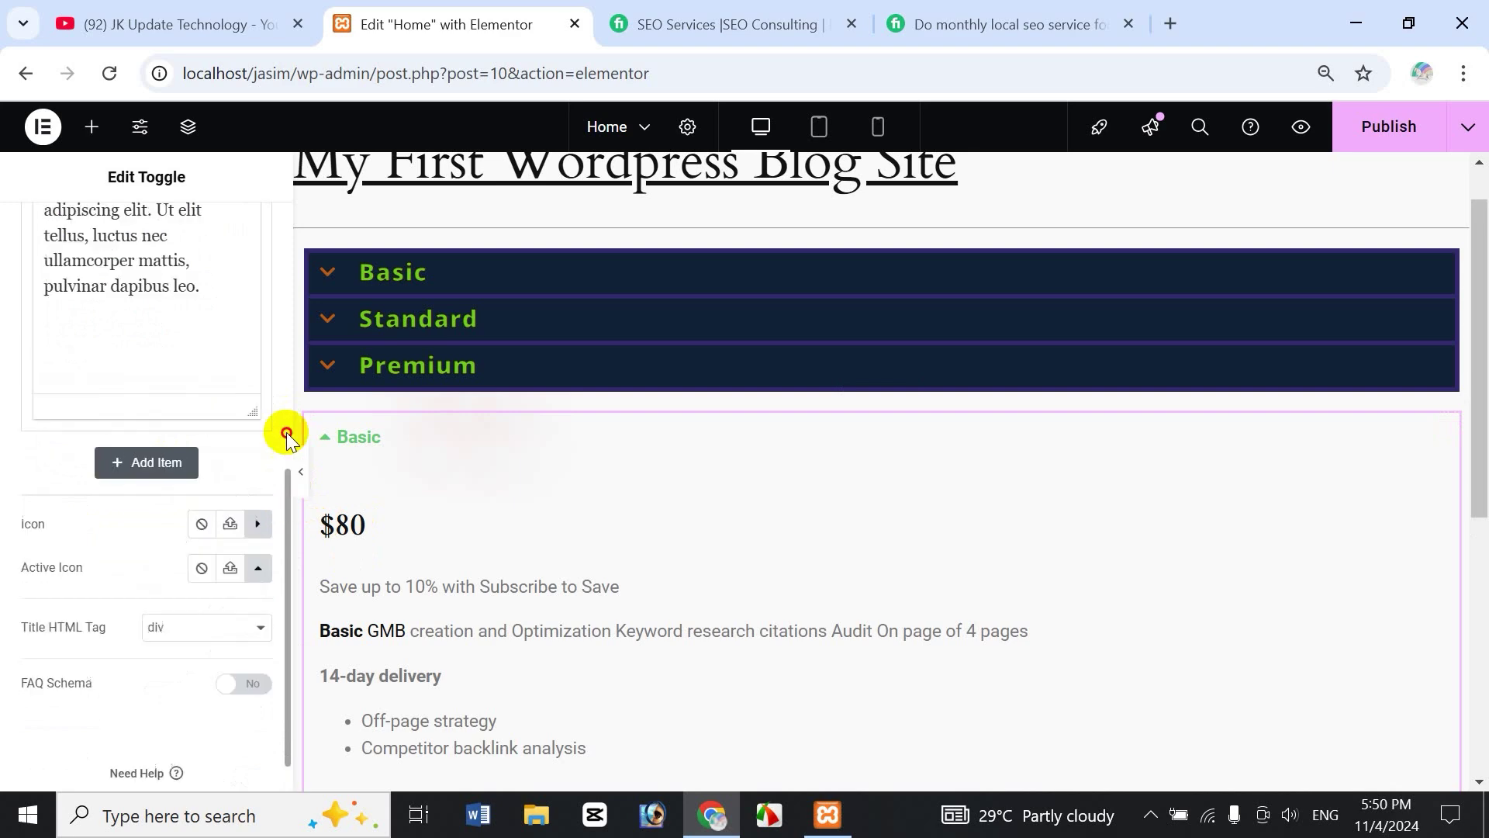
drag(286, 433, 286, 242)
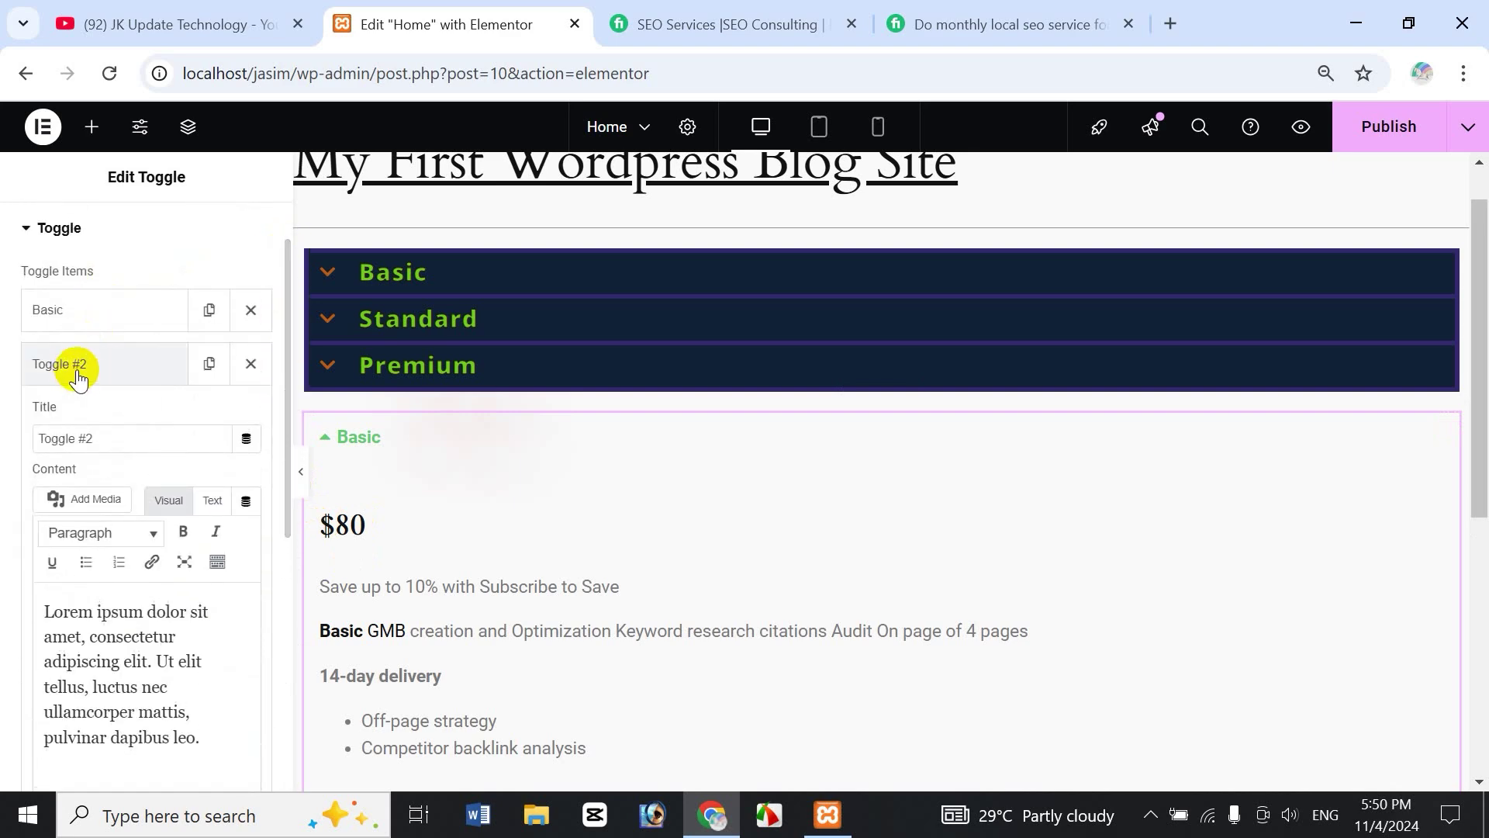
Copy the Standard package name from the Fiverr gig and use it as the second toggle item's title
click(985, 29)
click(1207, 350)
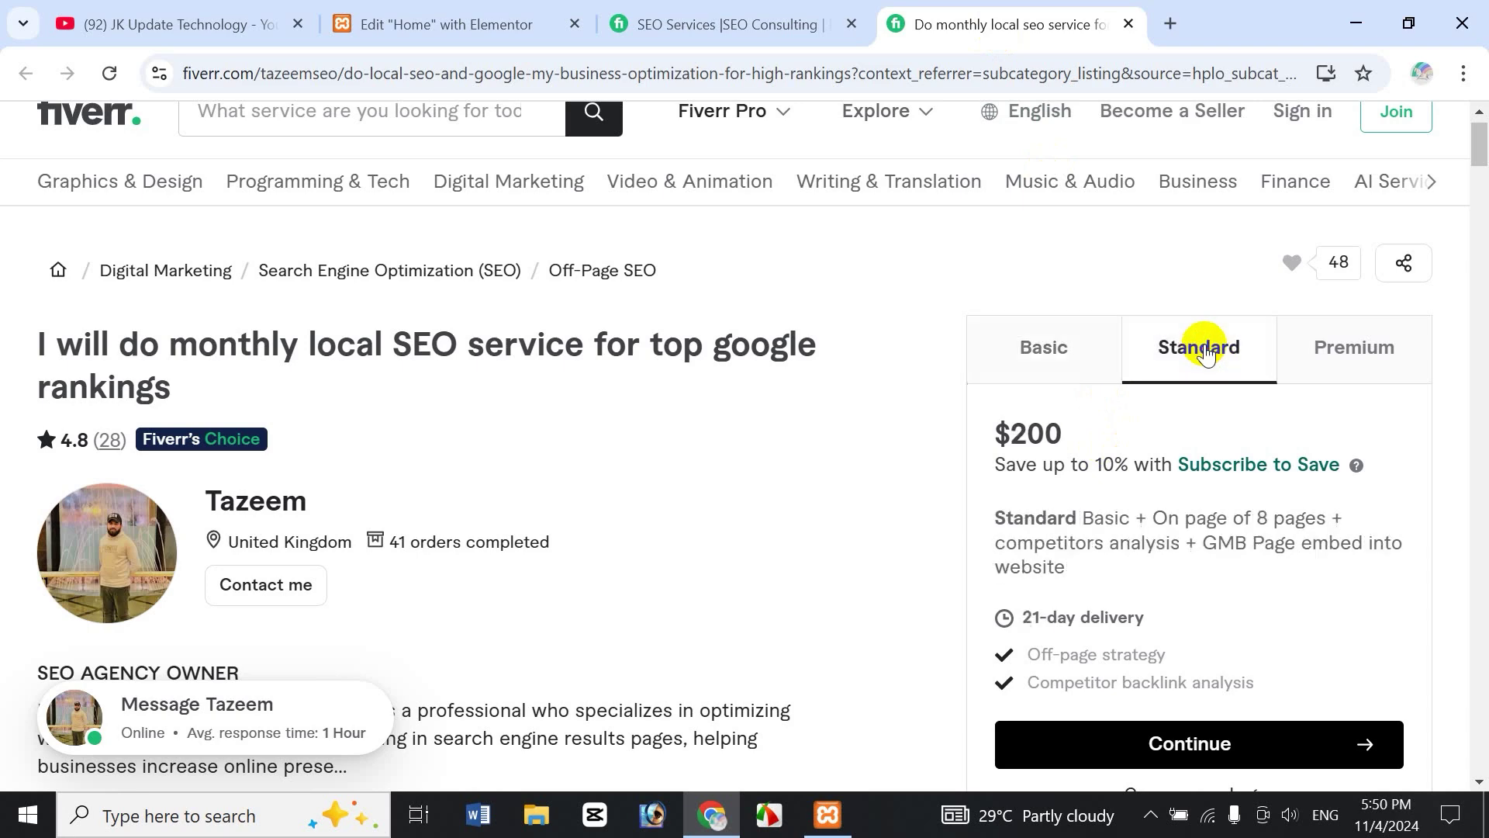
double_click(1215, 355)
key(ctrl+c)
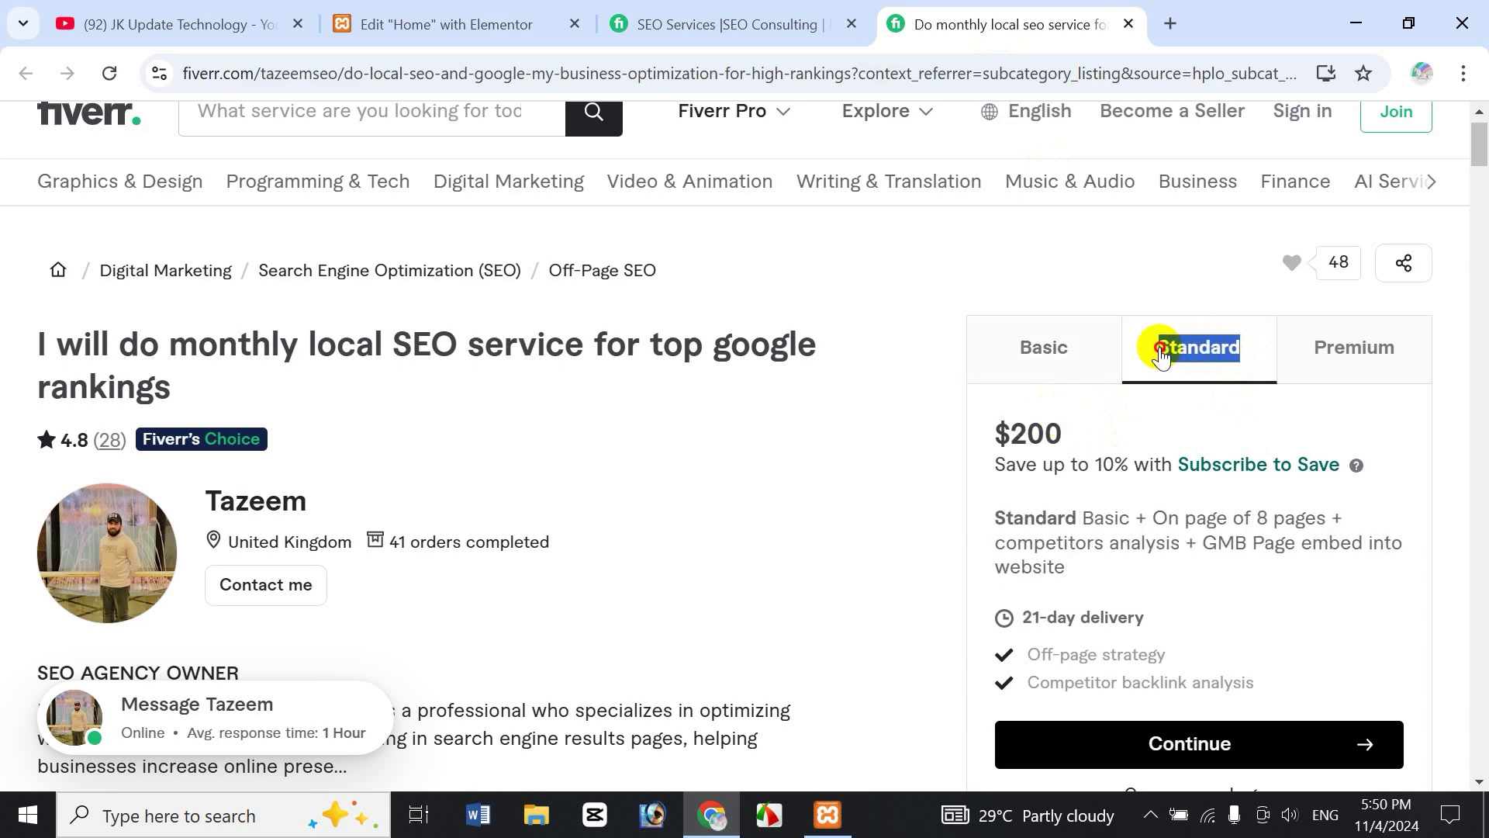
click(399, 16)
drag(107, 434, 4, 408)
key(End)
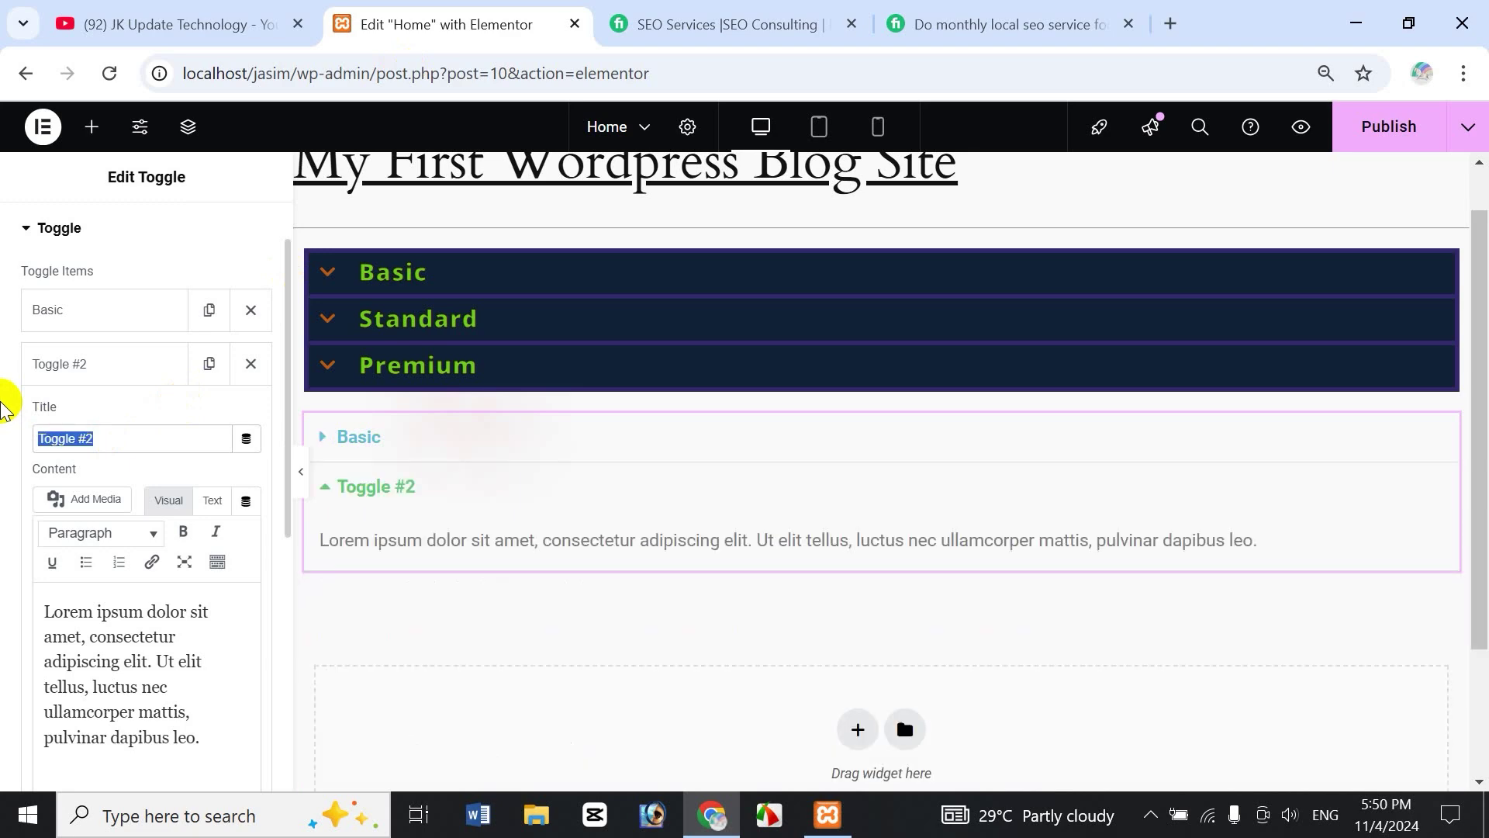
key(BackSpace)
click(1031, 16)
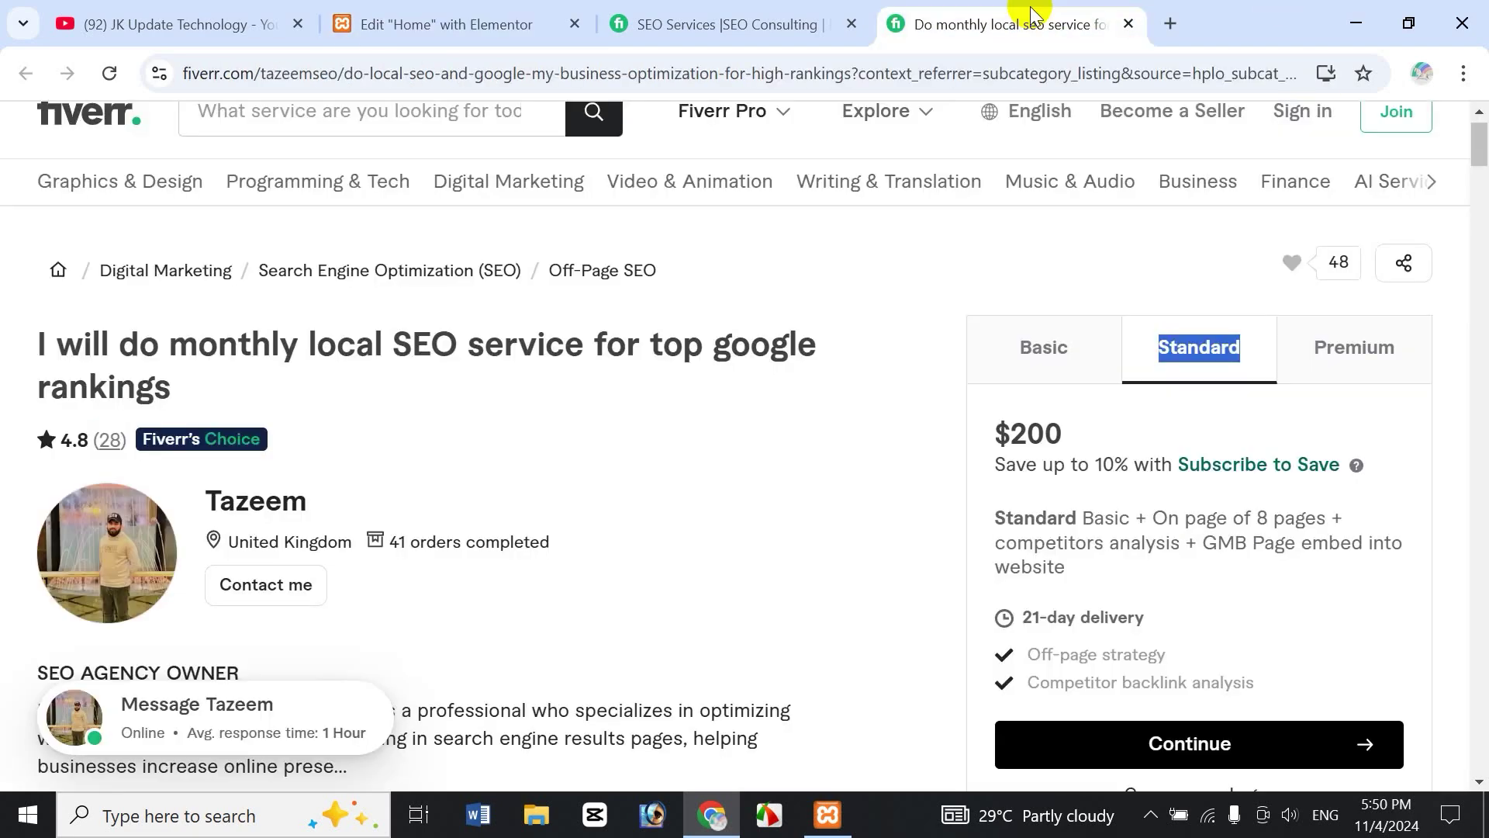
click(372, 24)
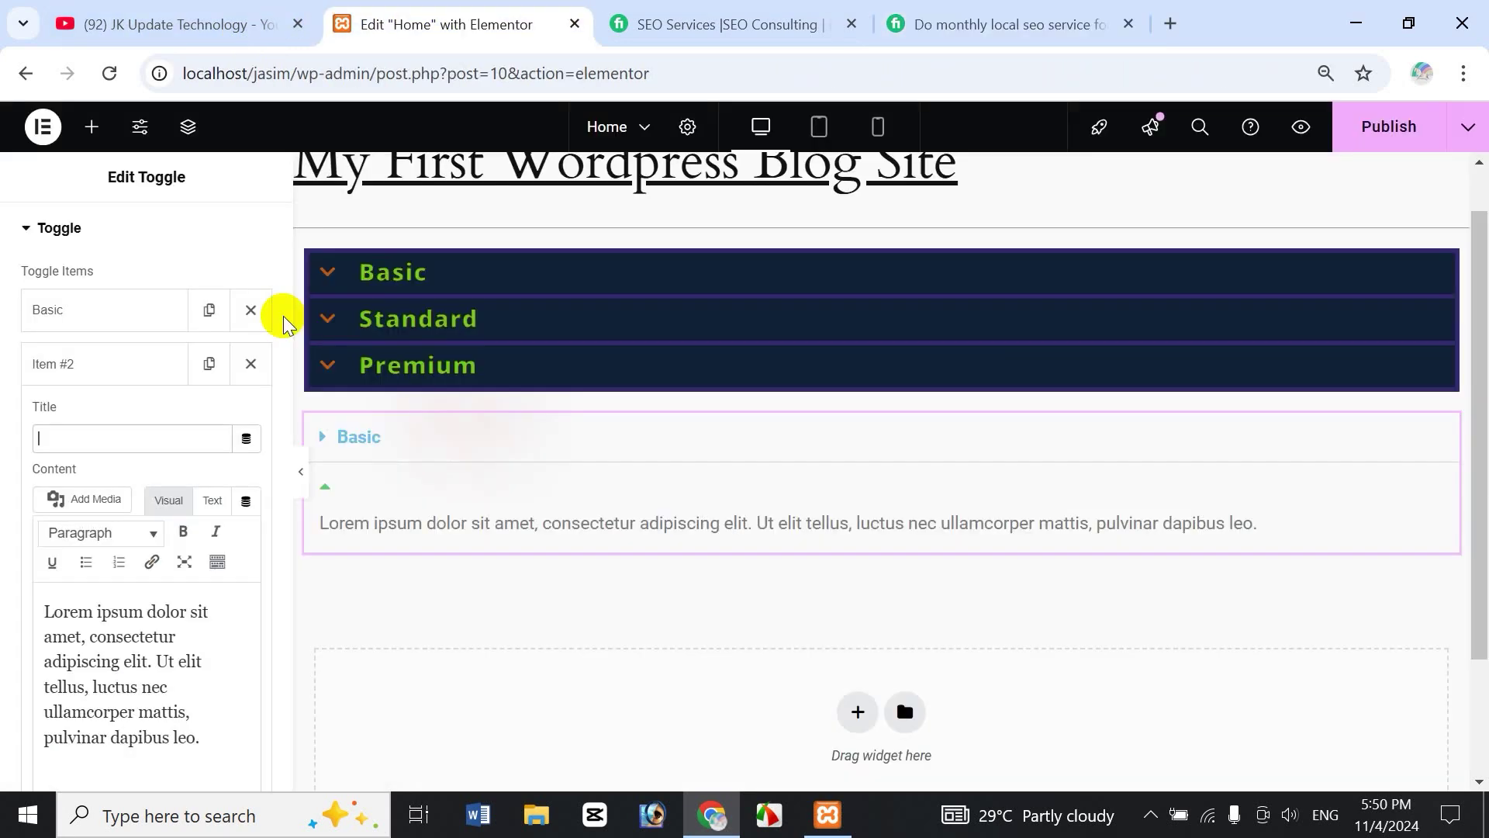
key(ctrl+v)
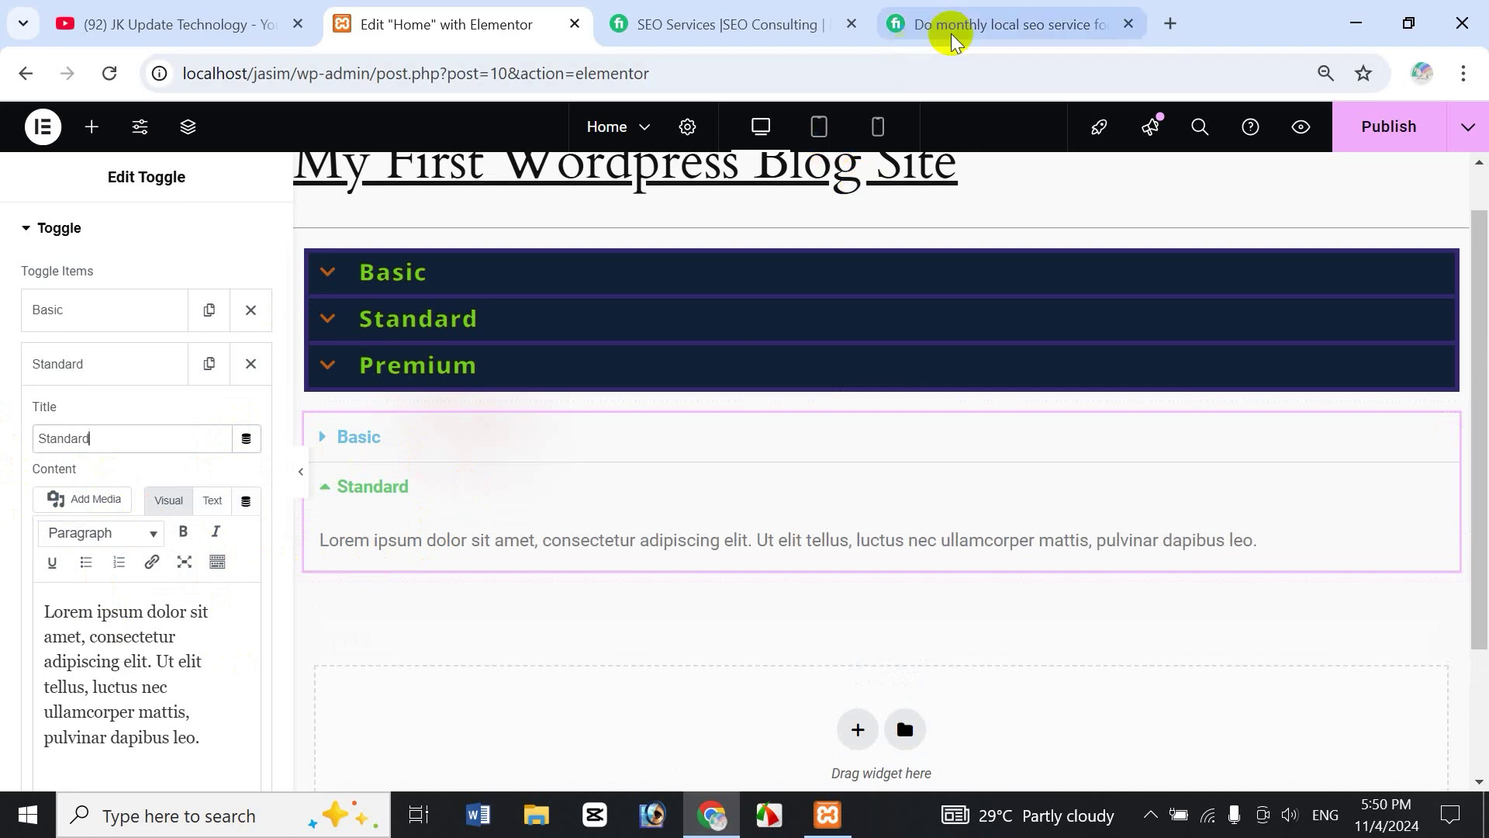
Replace the Standard item's placeholder content with the Standard package details copied from the Fiverr gig, from $200 through Competitor backlink analysis
click(927, 24)
drag(993, 434, 1426, 666)
key(ctrl+c)
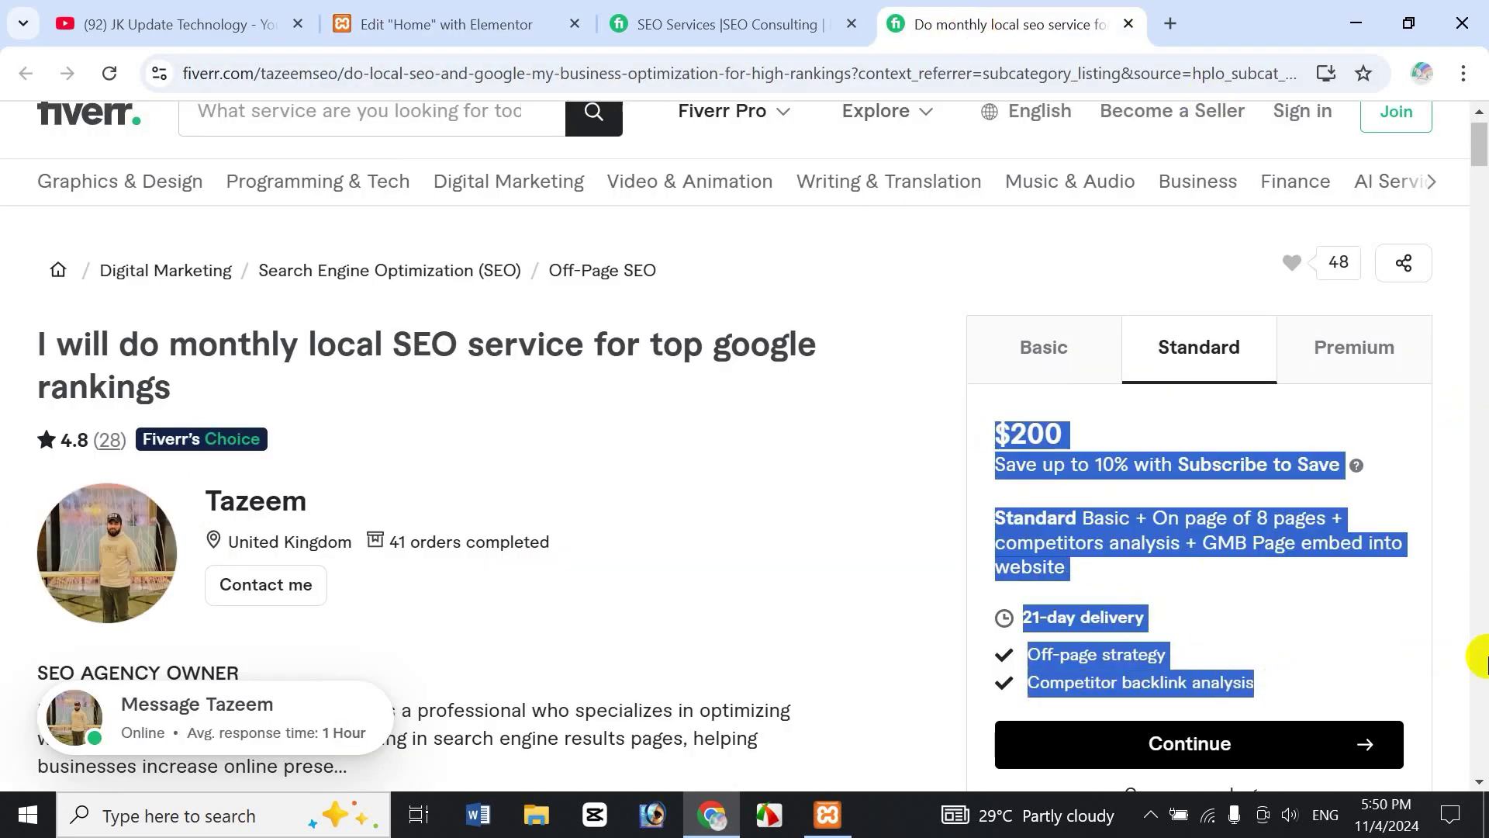
click(446, 24)
key(ctrl+a)
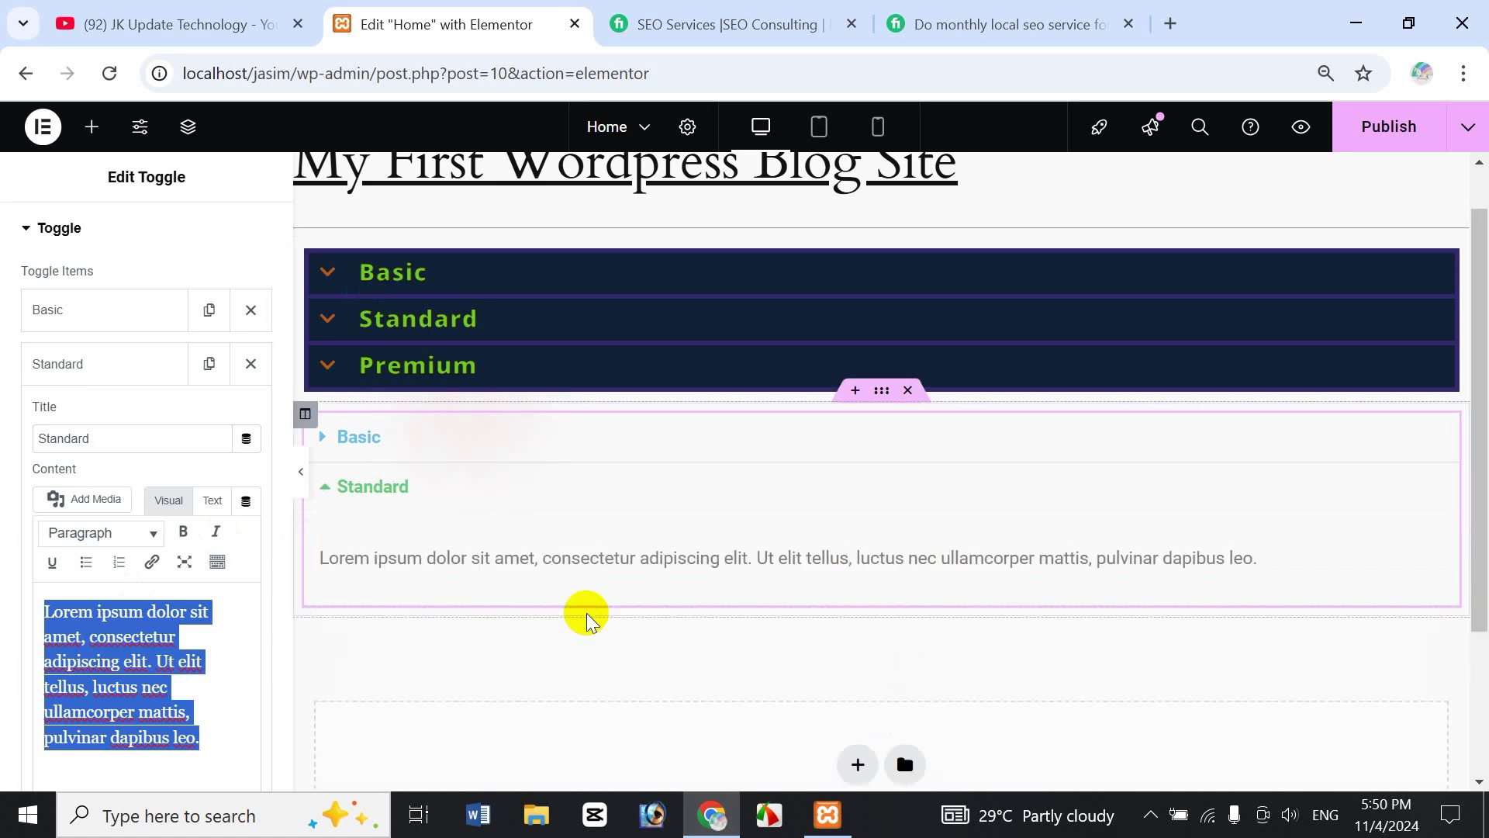
key(ctrl+v)
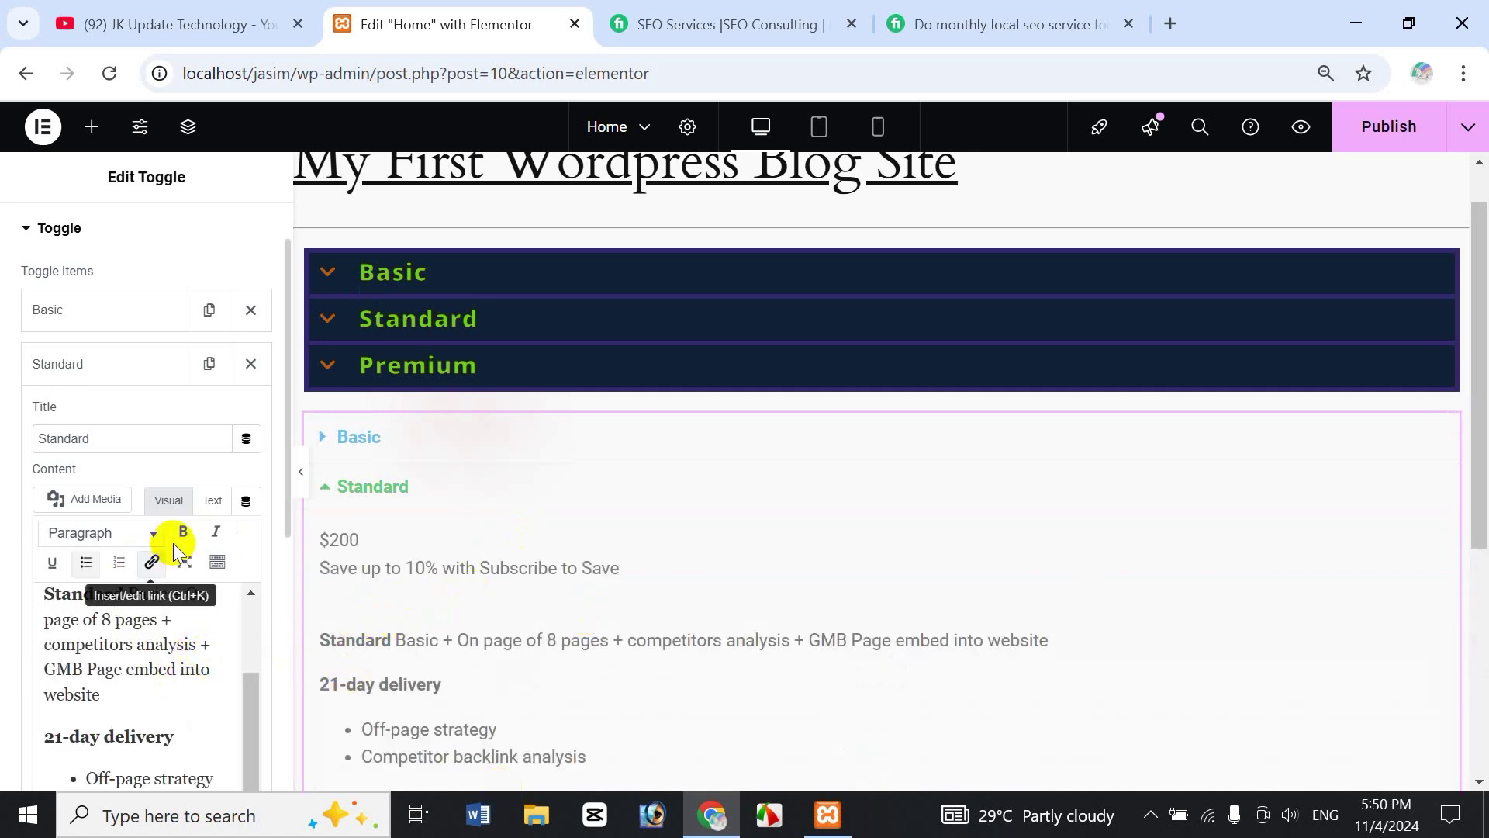
Format $200 in the Standard item's content as bold Heading 3 and collapse the item
right_click(94, 388)
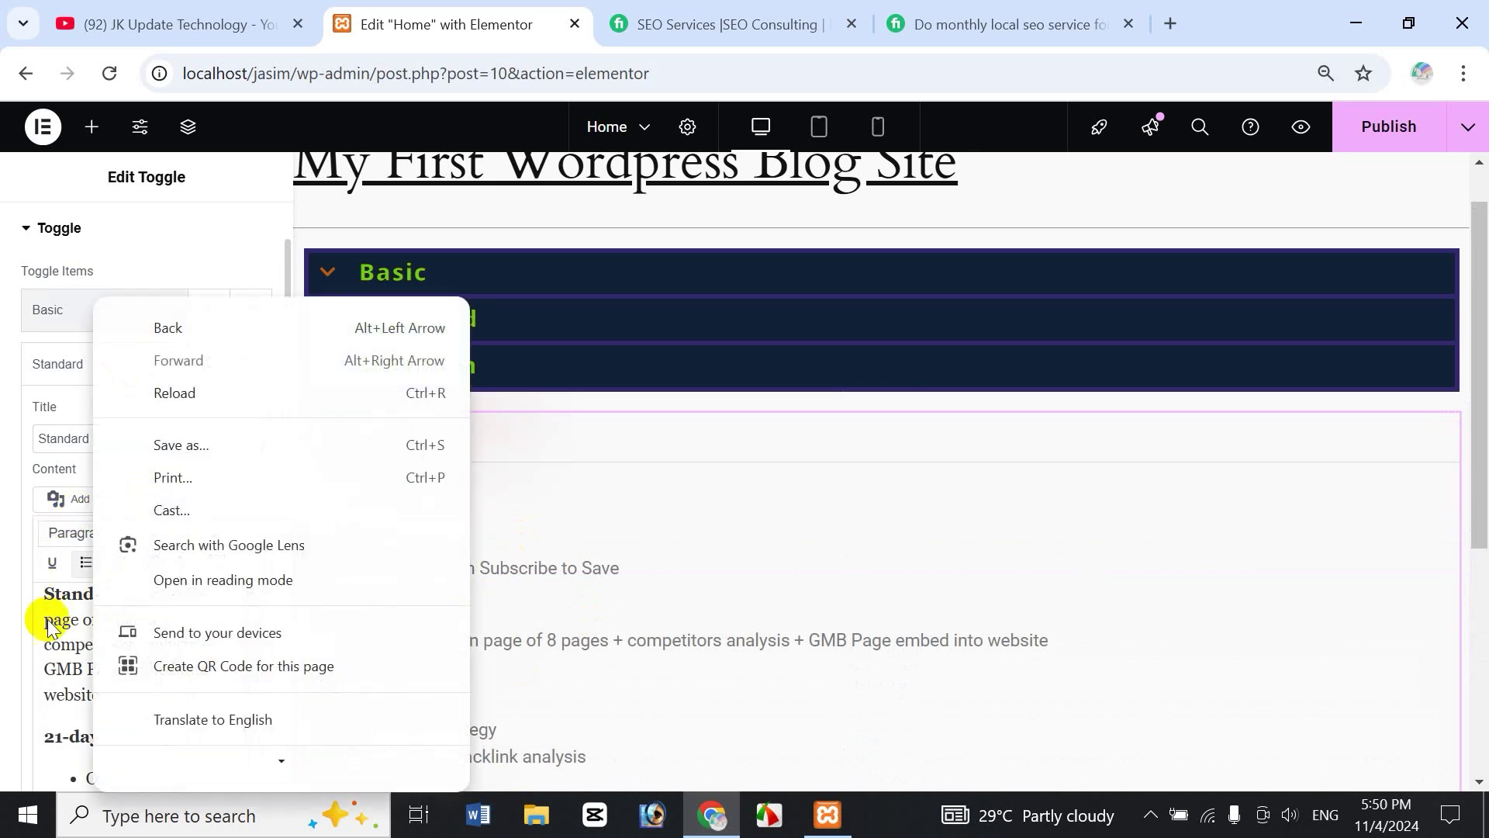
click(66, 624)
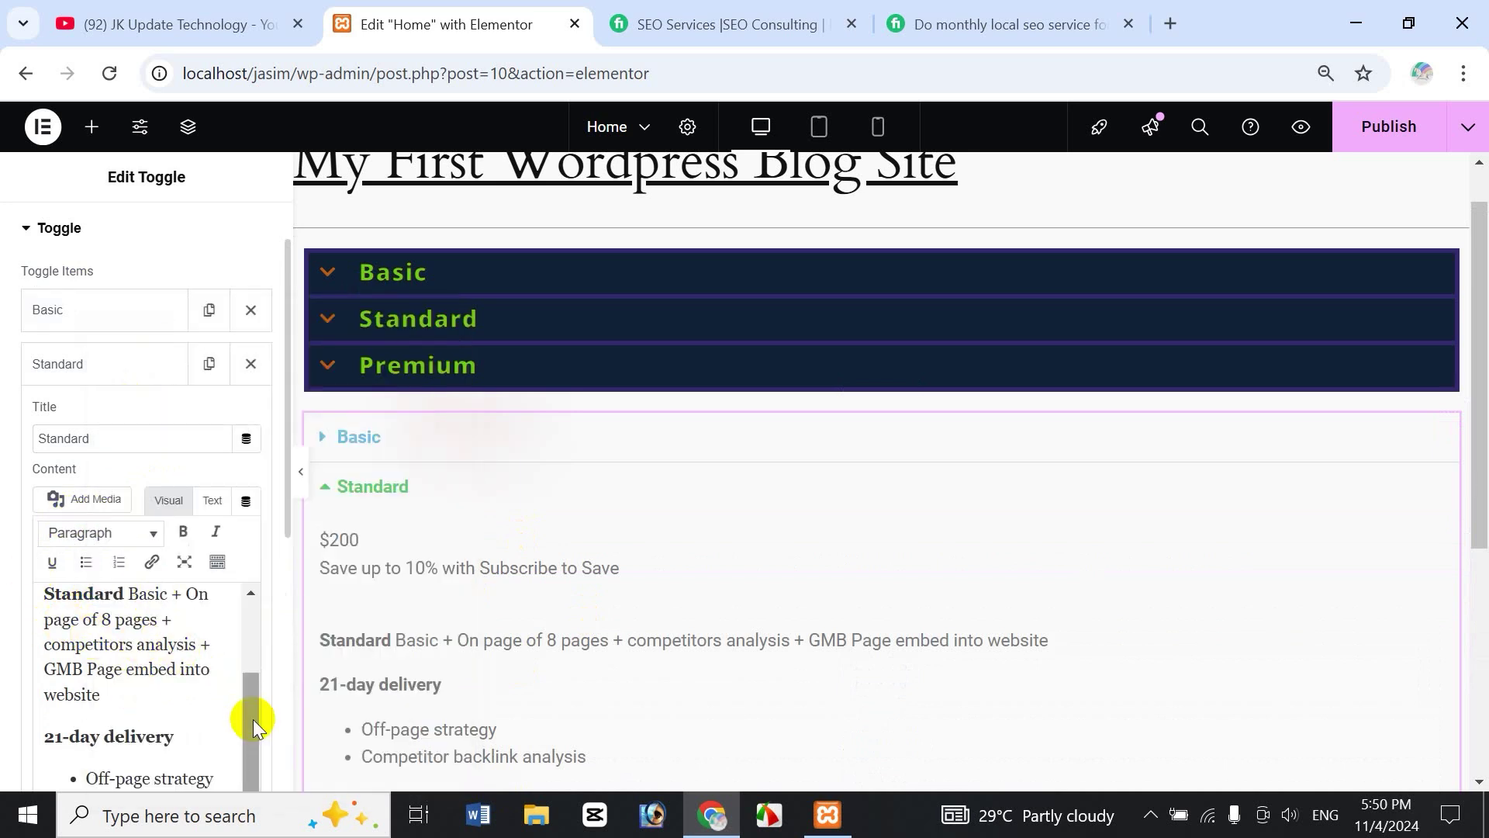
drag(253, 719, 45, 604)
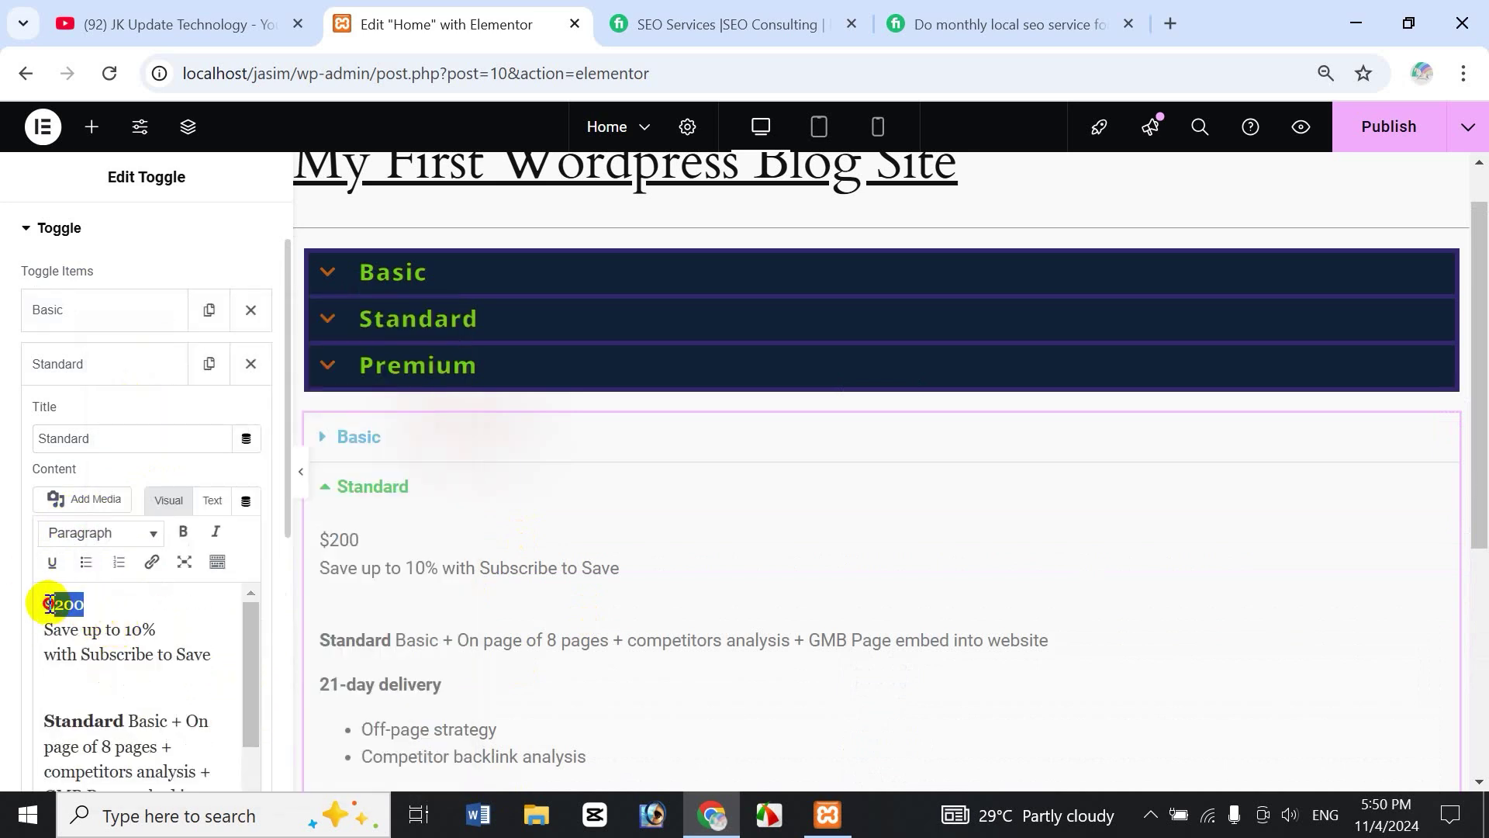
click(183, 533)
click(122, 541)
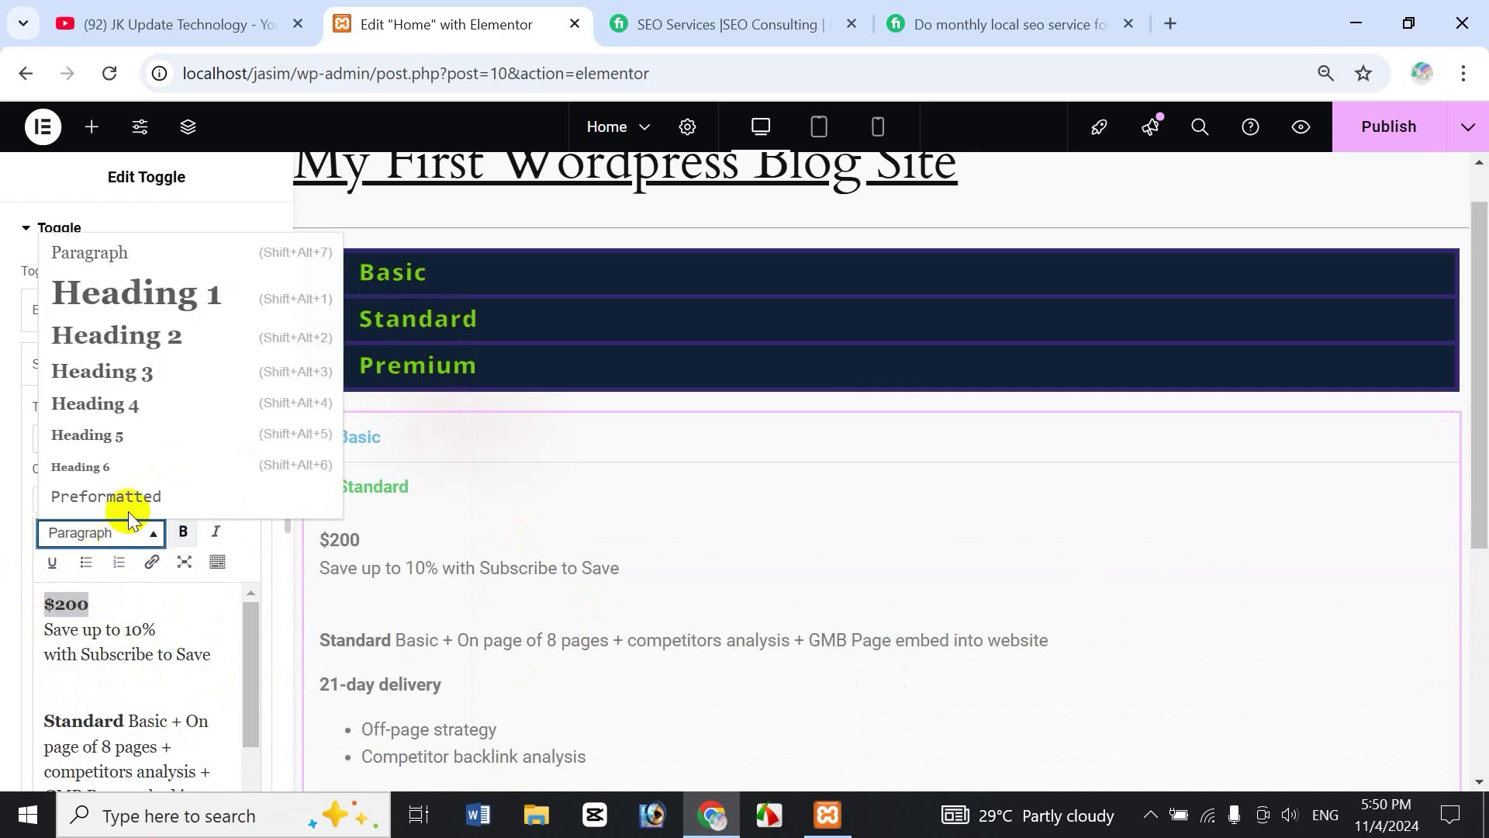
click(165, 372)
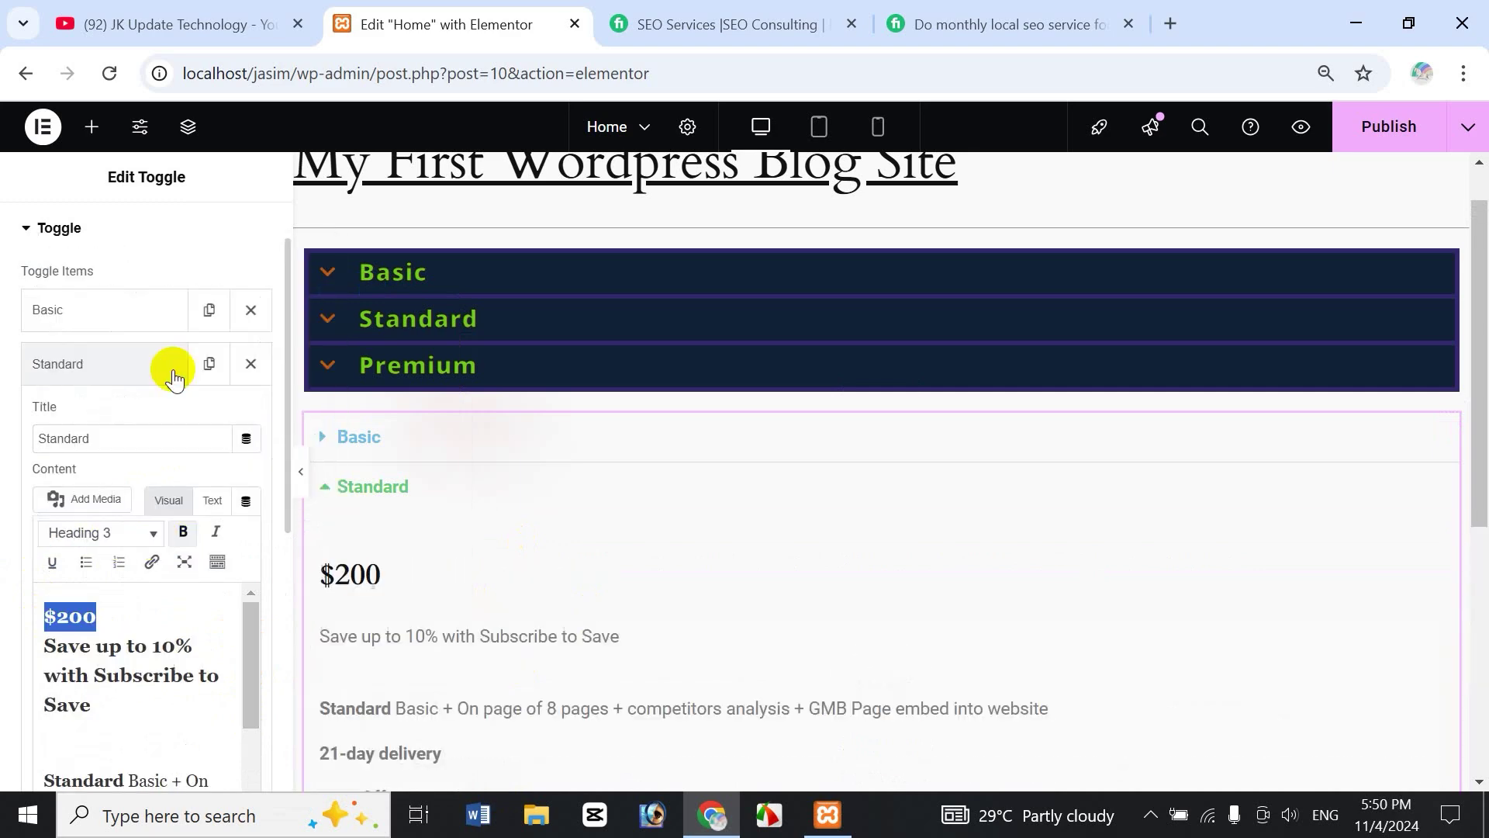
click(127, 649)
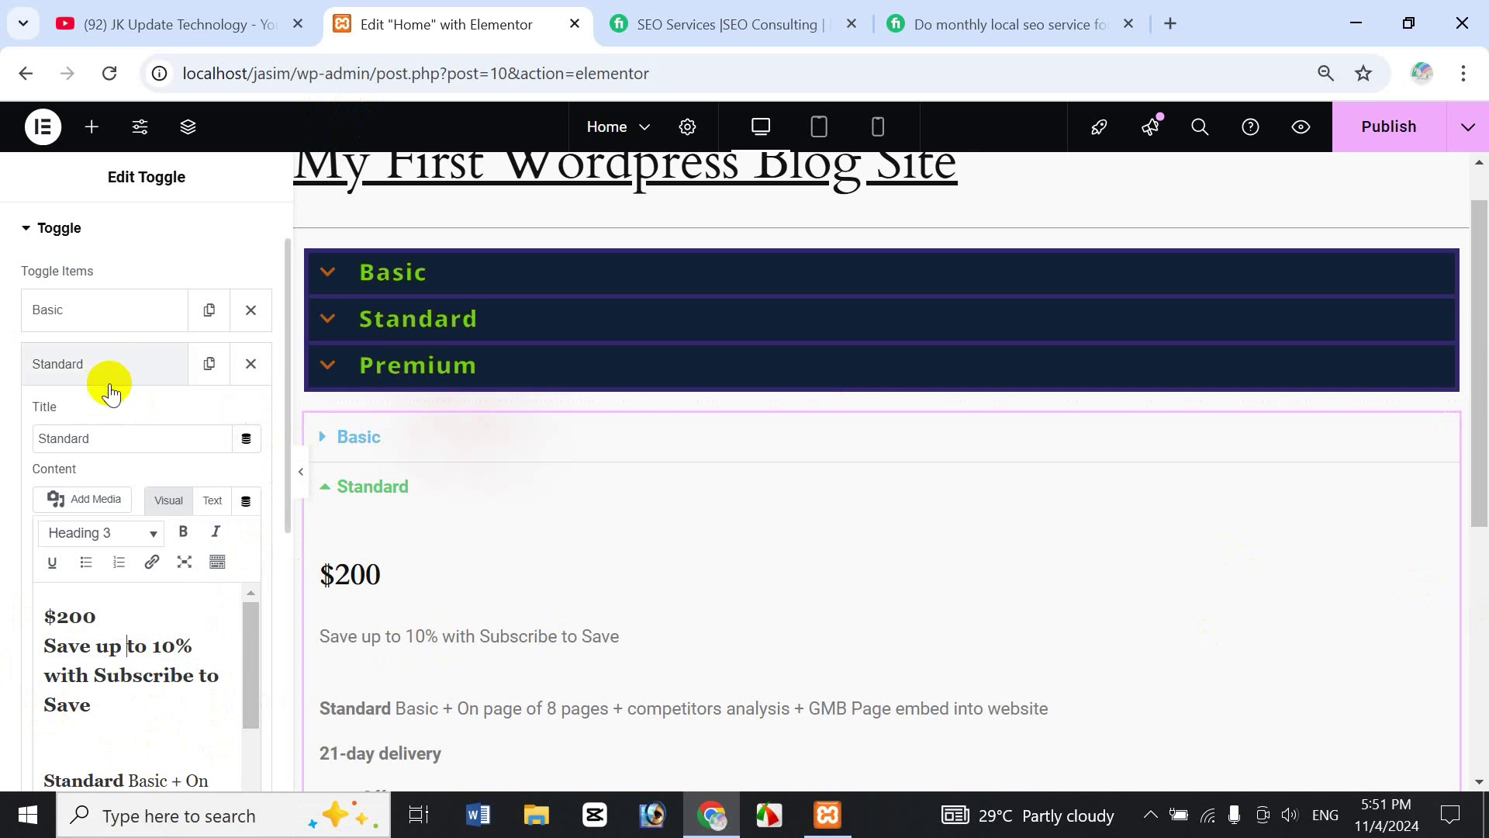
click(85, 371)
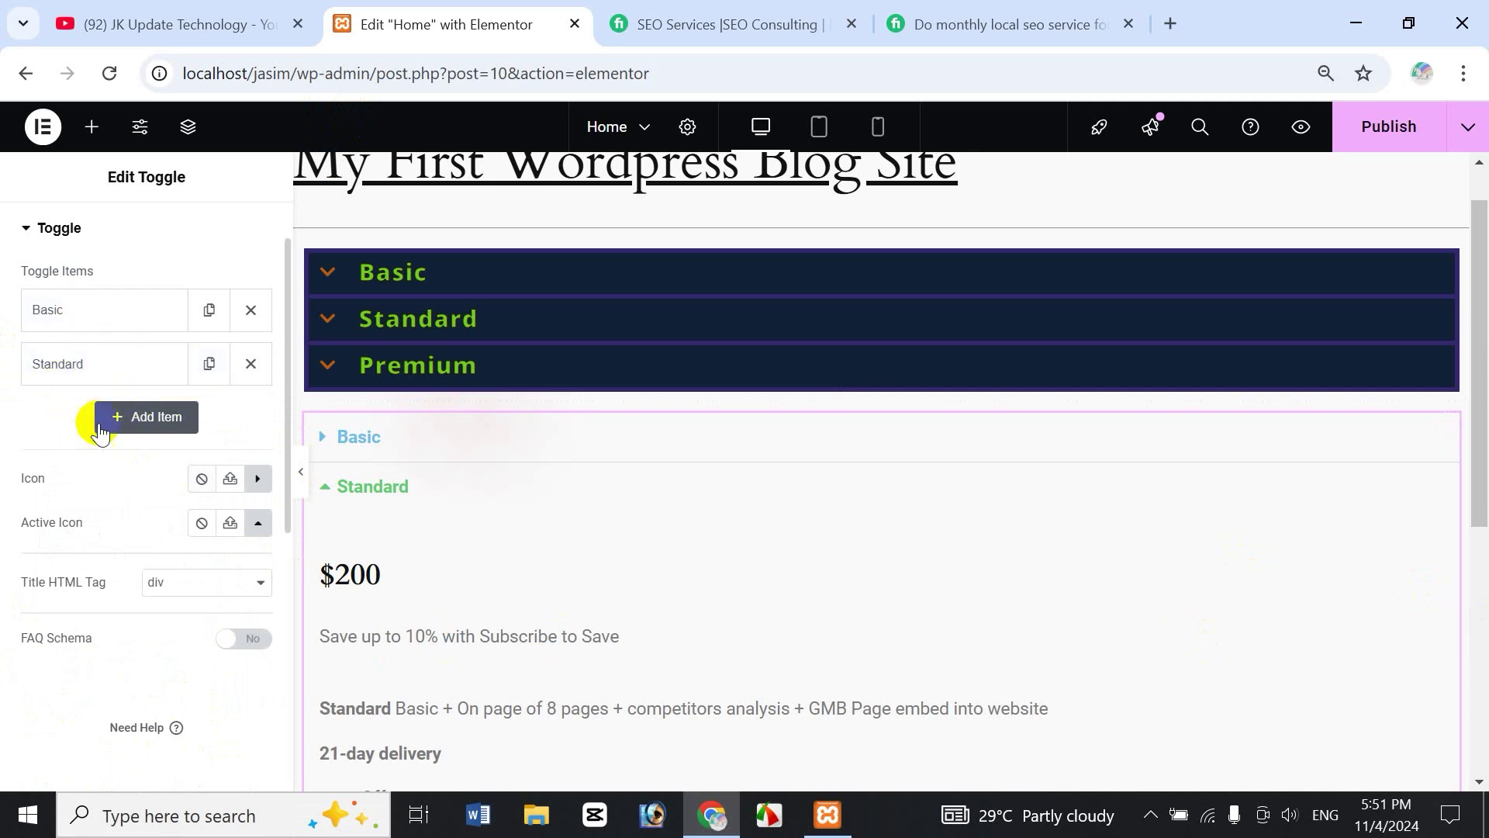
Add a third toggle item and title it Premium, using the package name copied from the Fiverr gig
click(153, 420)
click(1026, 36)
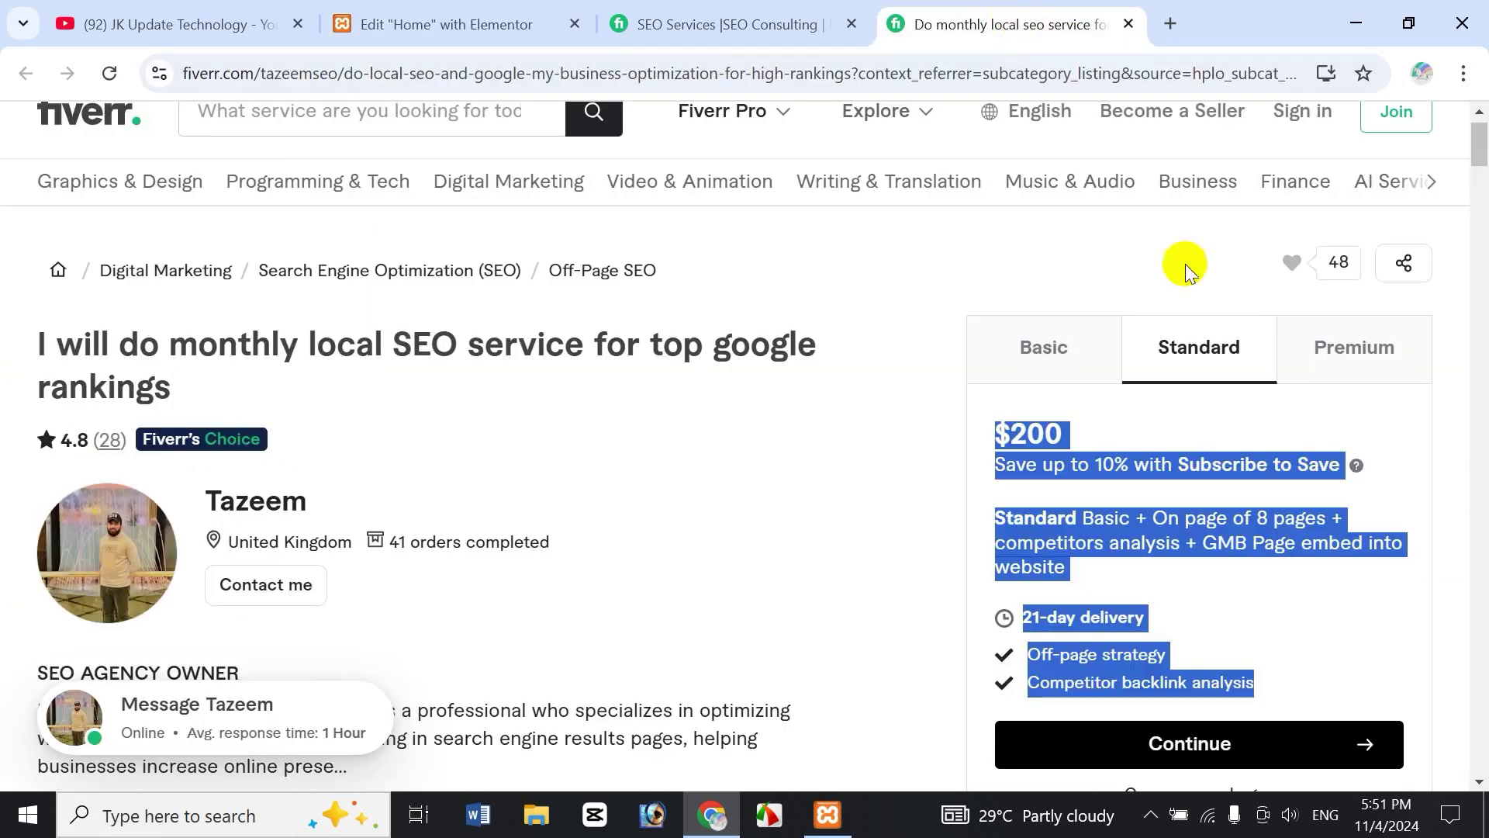
click(1369, 359)
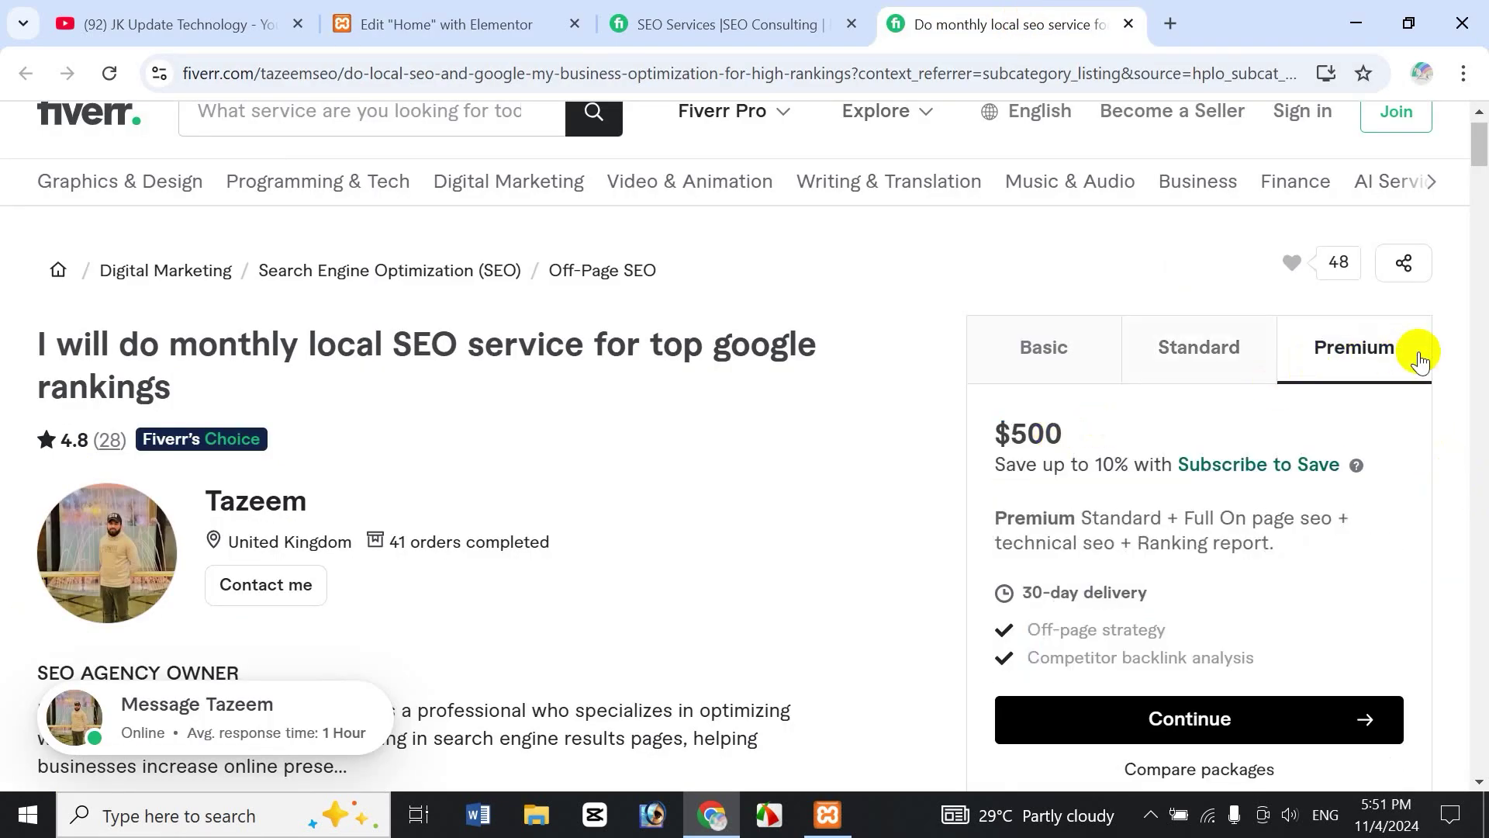
drag(1422, 350, 1303, 346)
click(474, 24)
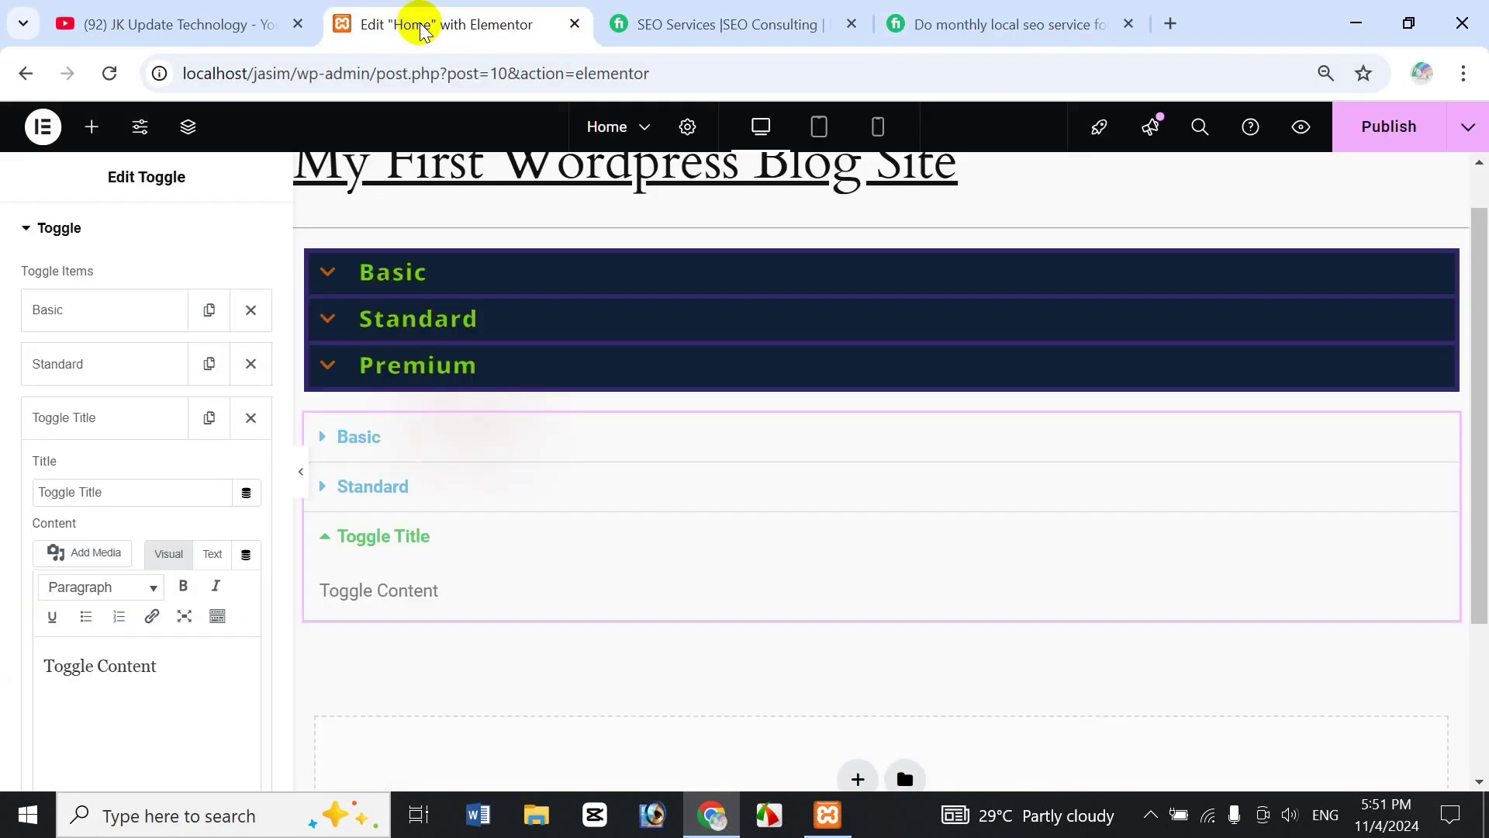
drag(132, 491, 4, 469)
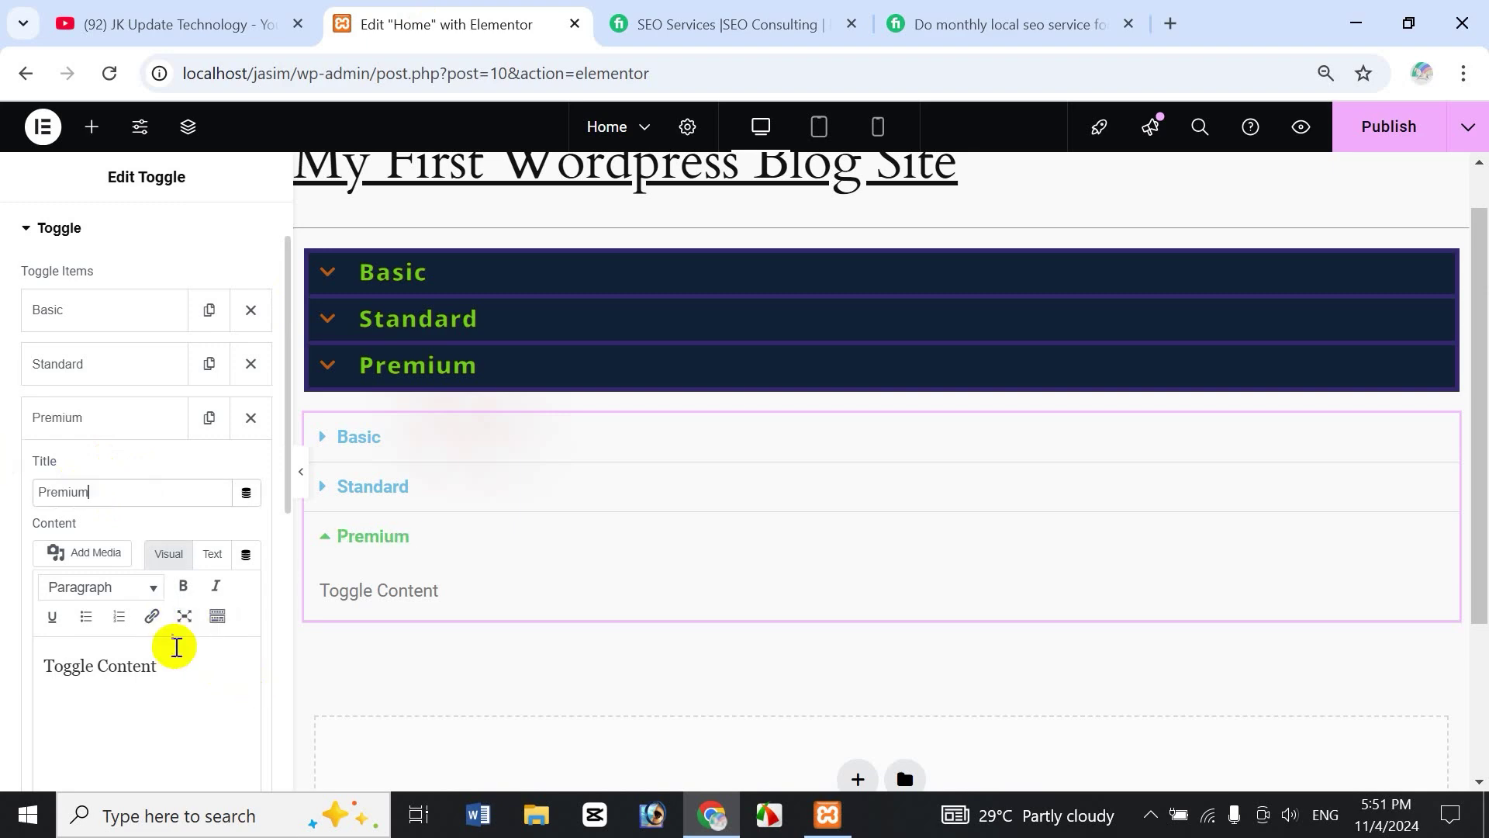
Replace the Premium item's placeholder content with the Premium package details copied from the Fiverr gig, from $500 through Competitor backlink analysis
triple_click(59, 664)
click(922, 9)
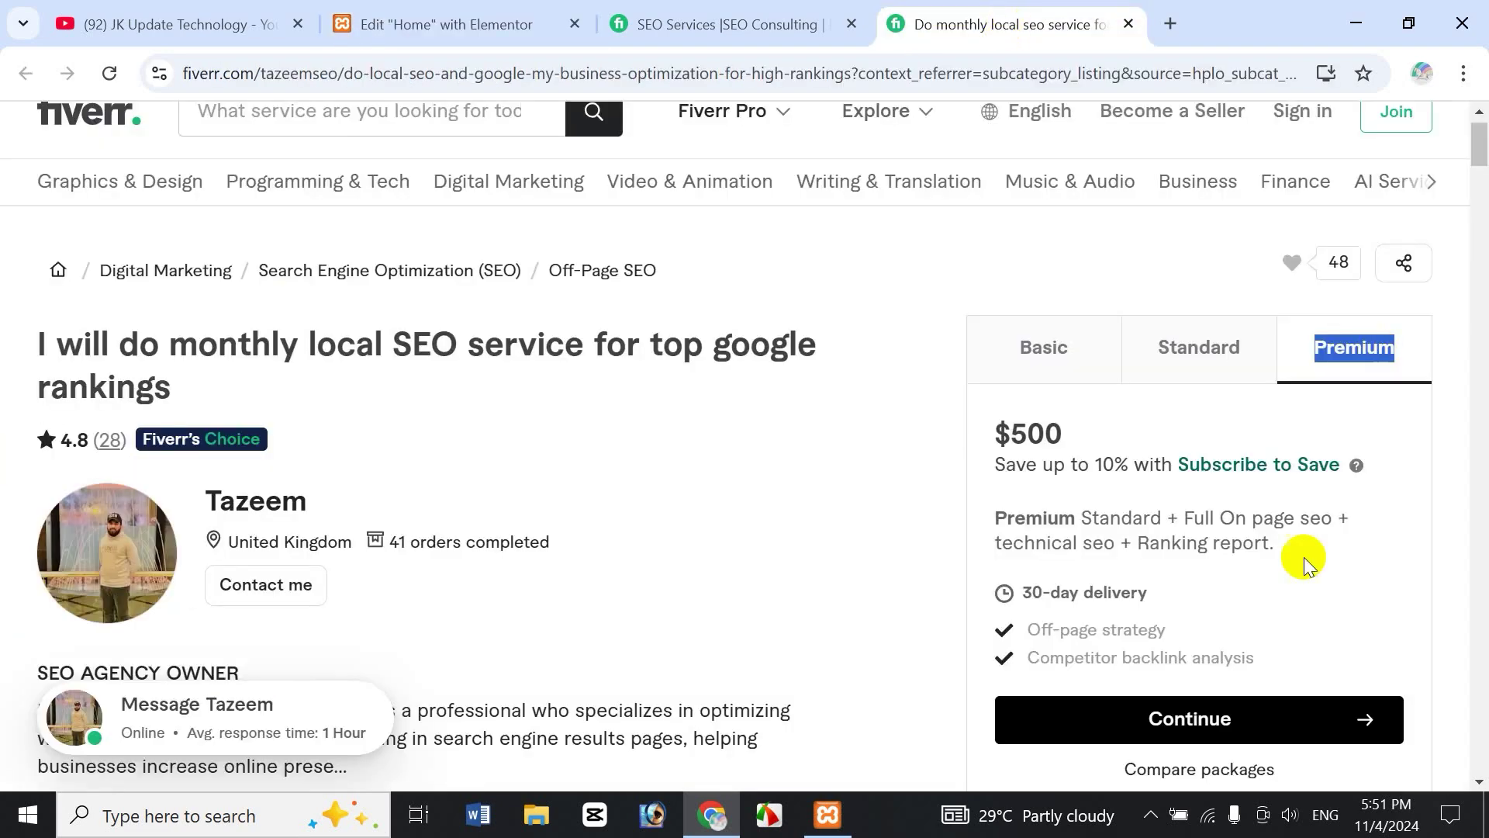
drag(1004, 431, 1276, 621)
key(ctrl+c)
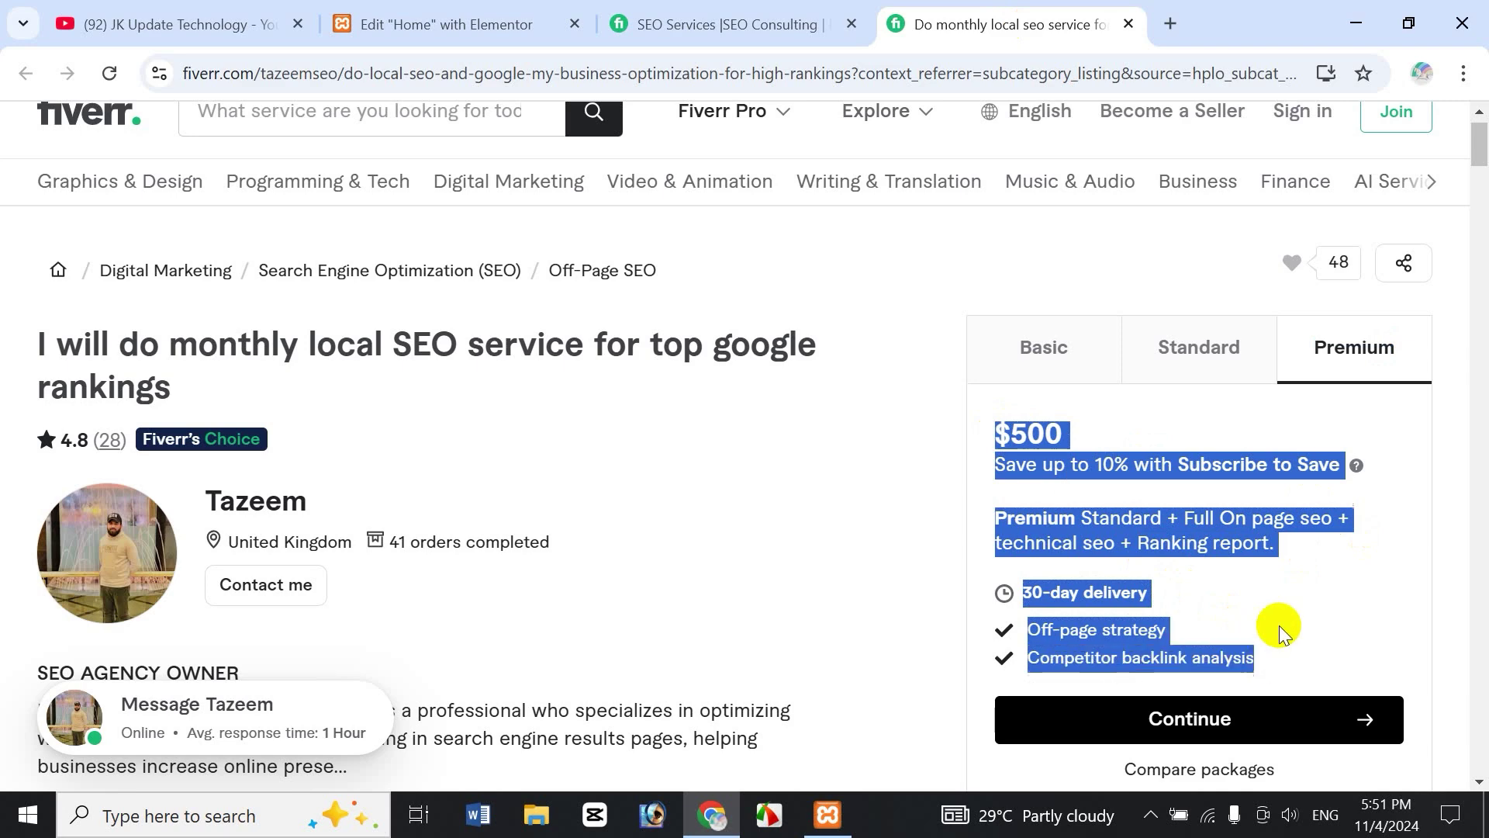
scroll(1239, 599, down, 1)
click(500, 24)
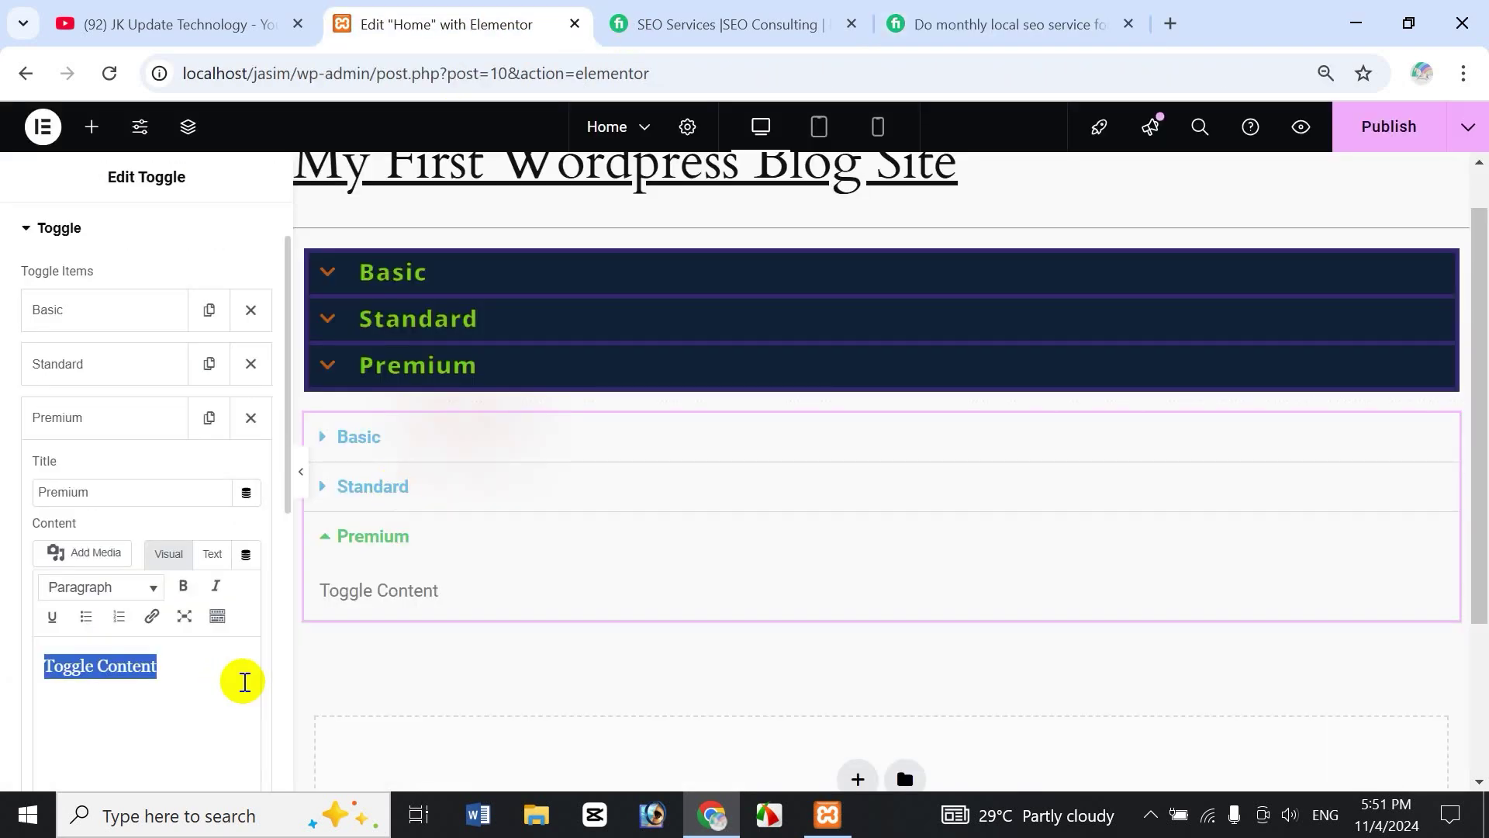
key(BackSpace)
key(ctrl+v)
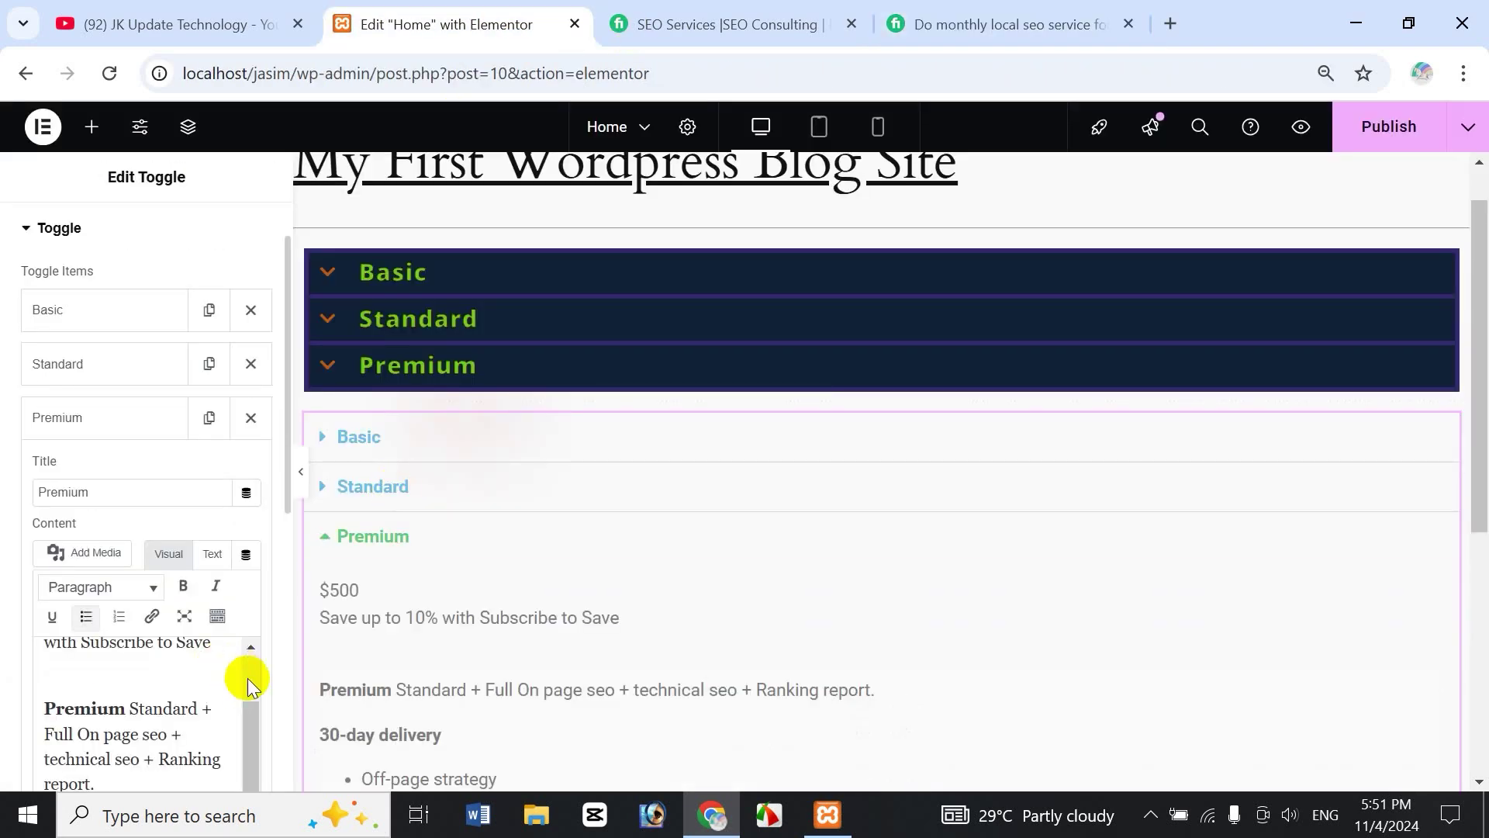
Format $500 in the Premium item's content as bold Heading 3 and collapse the item
drag(254, 719, 263, 628)
drag(110, 662, 47, 658)
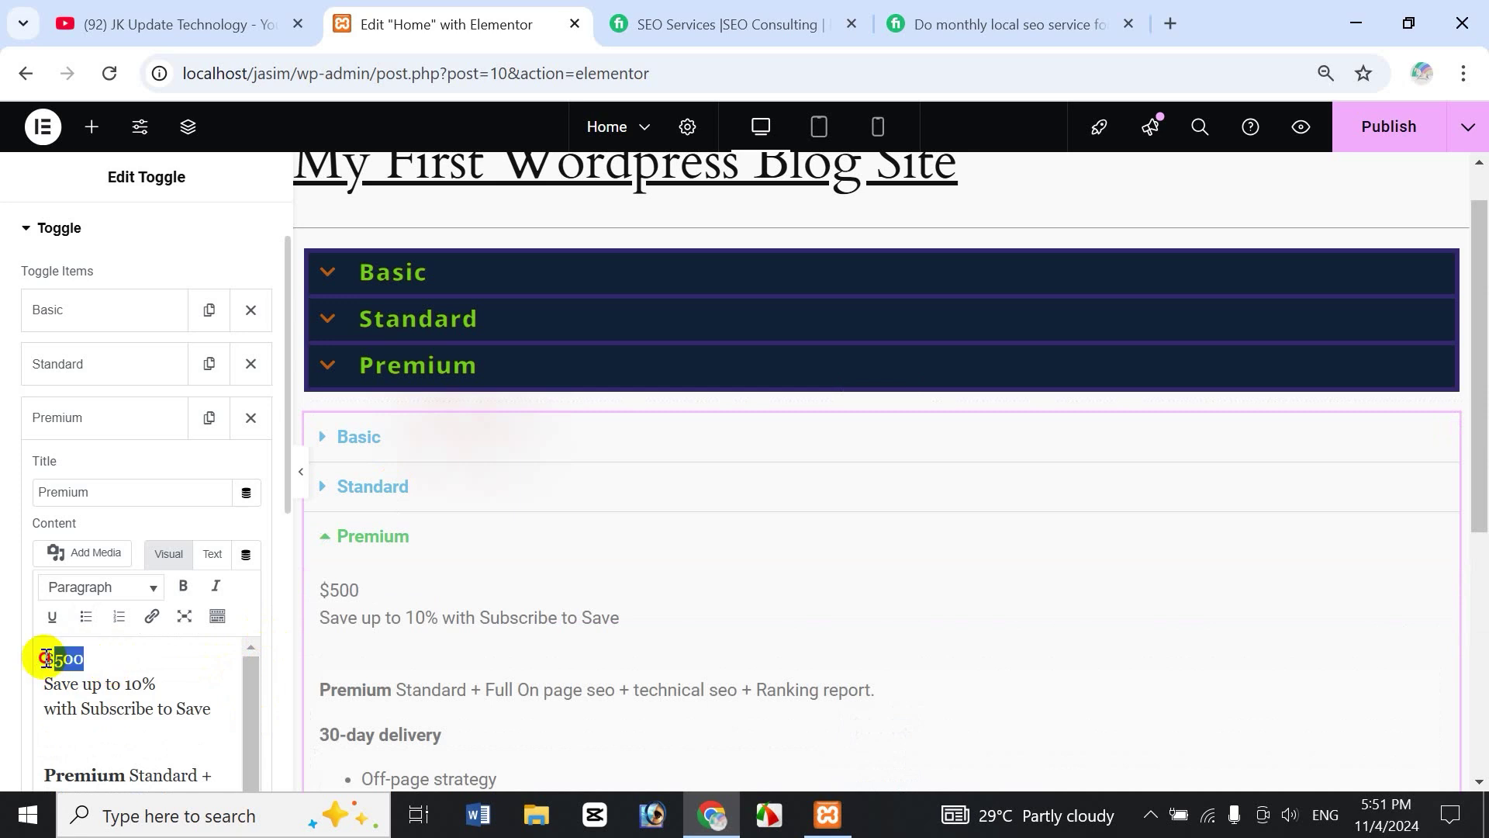
click(110, 587)
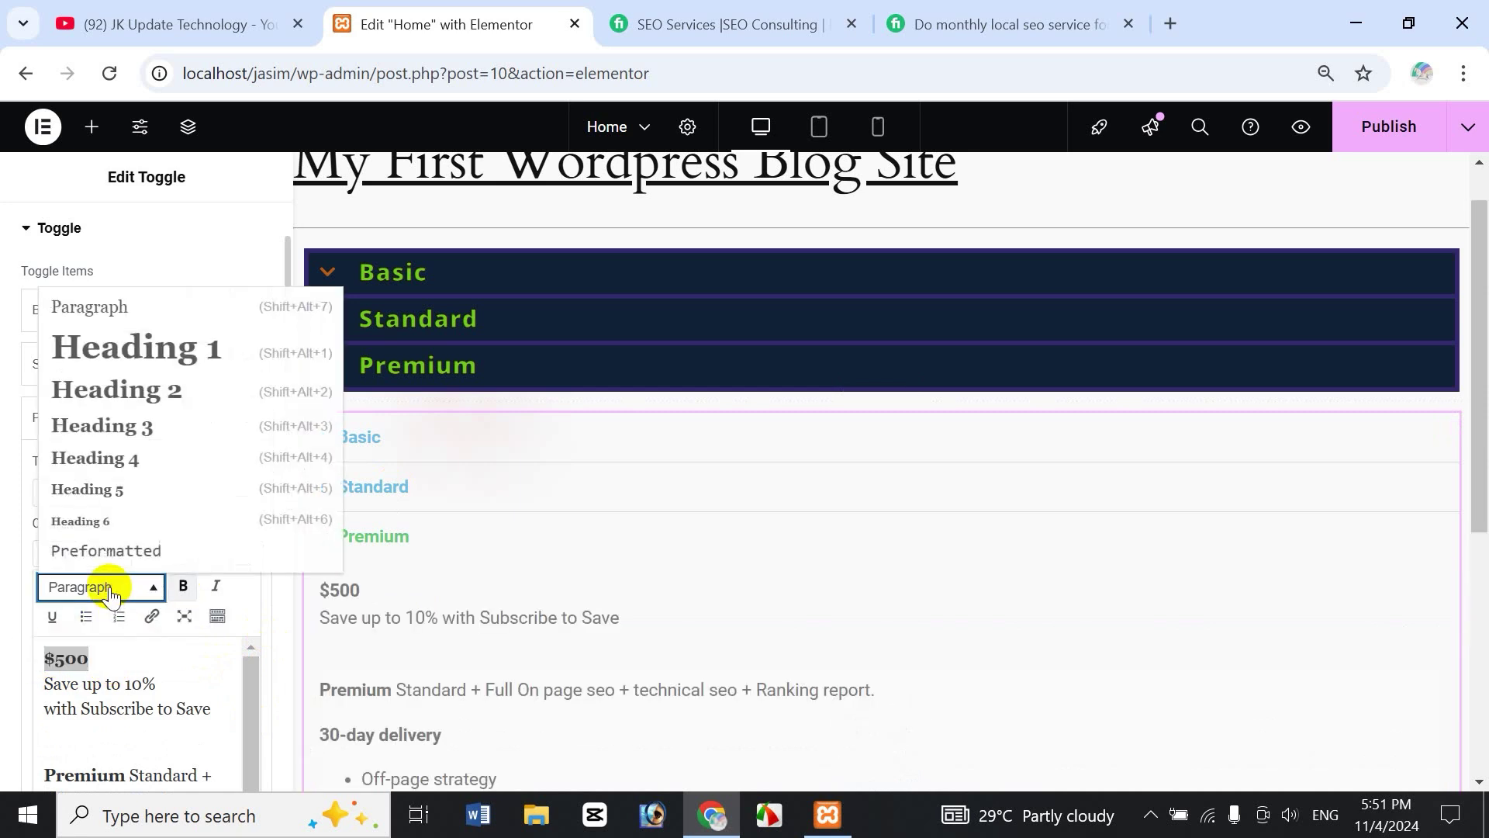
click(173, 428)
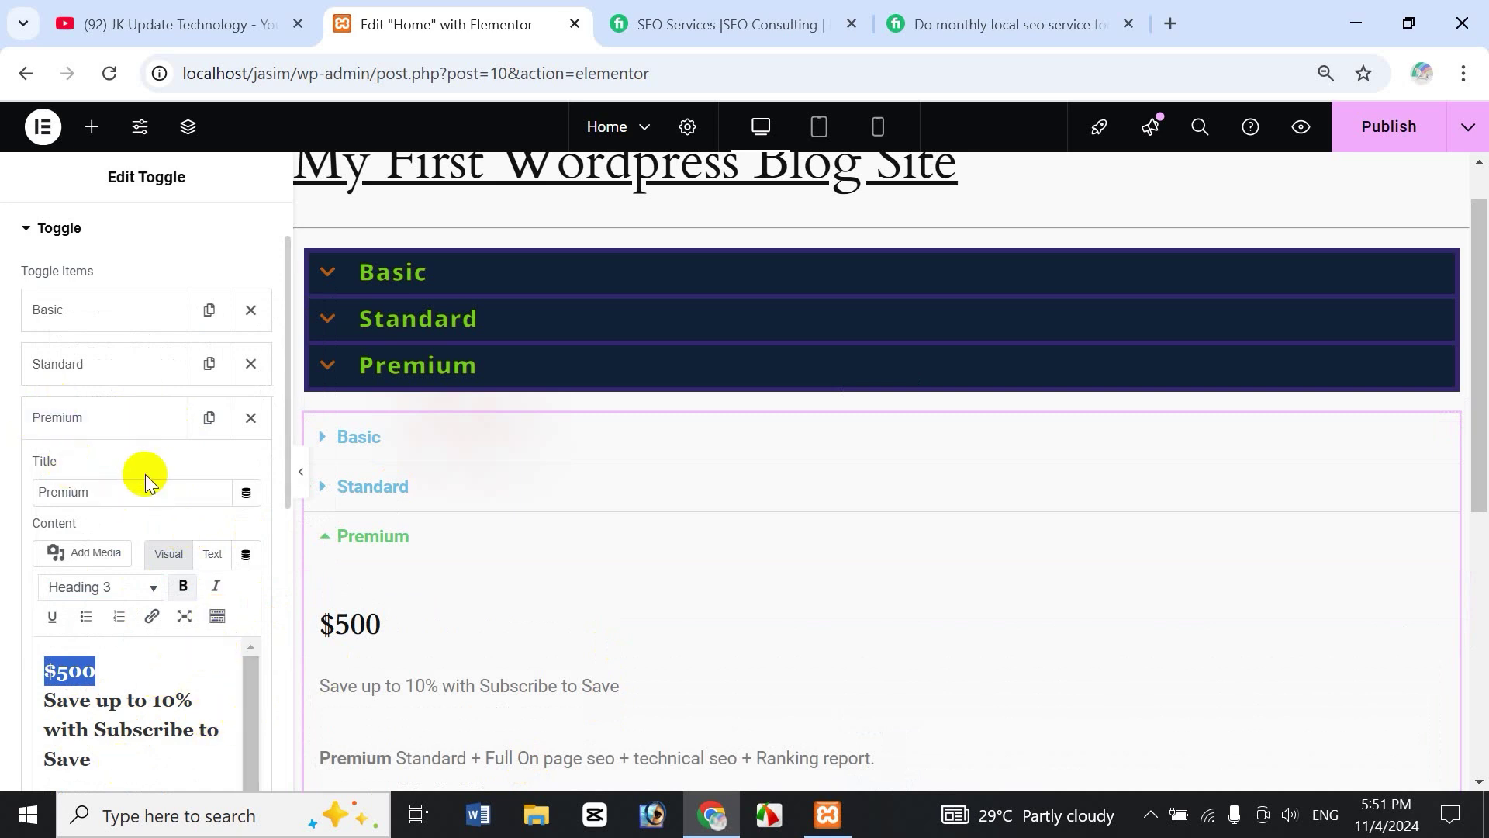
click(83, 425)
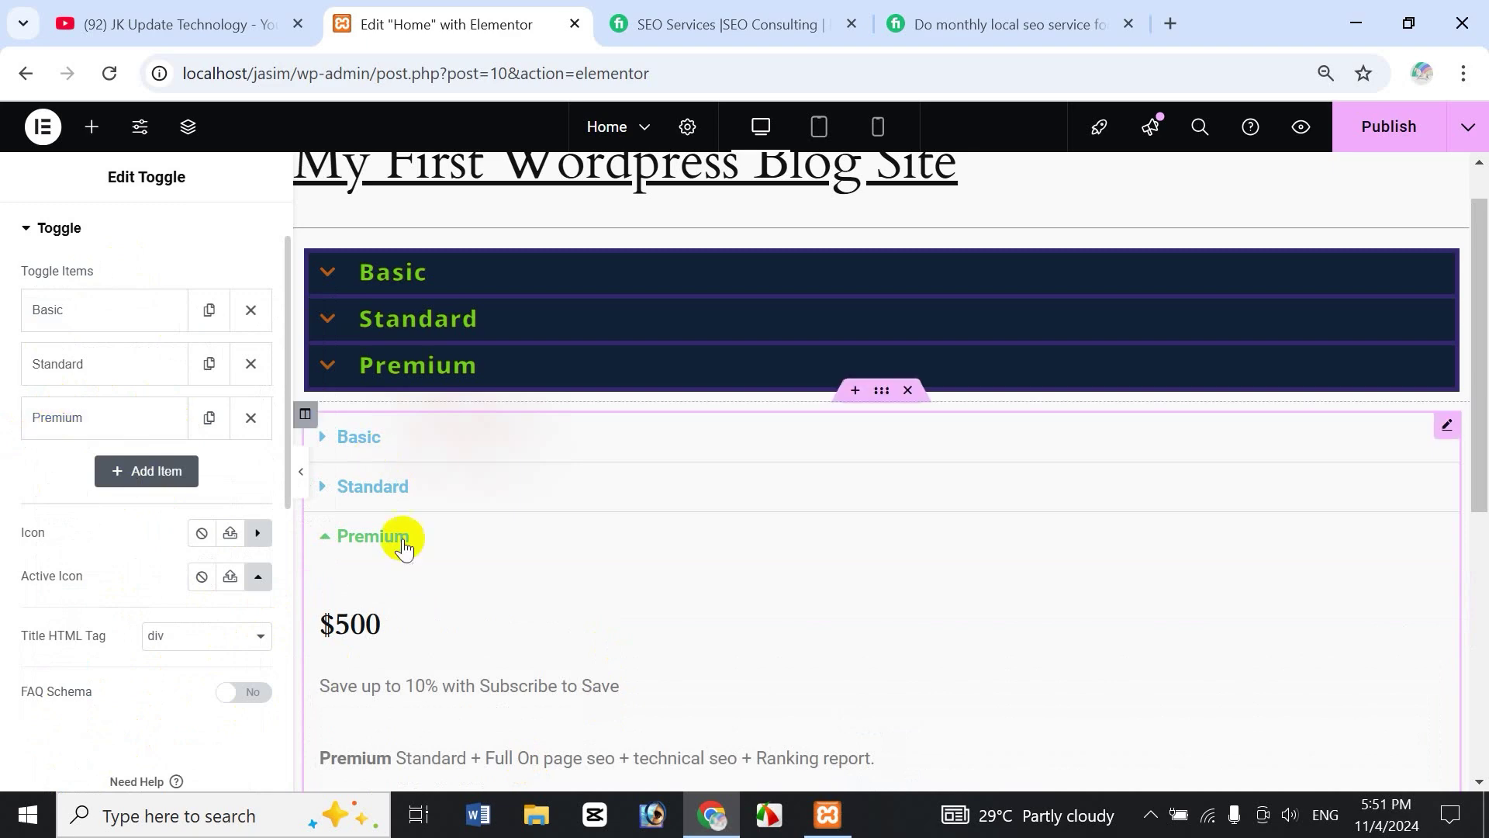
Preview the Basic toggle on the page canvas by expanding and collapsing it
click(330, 437)
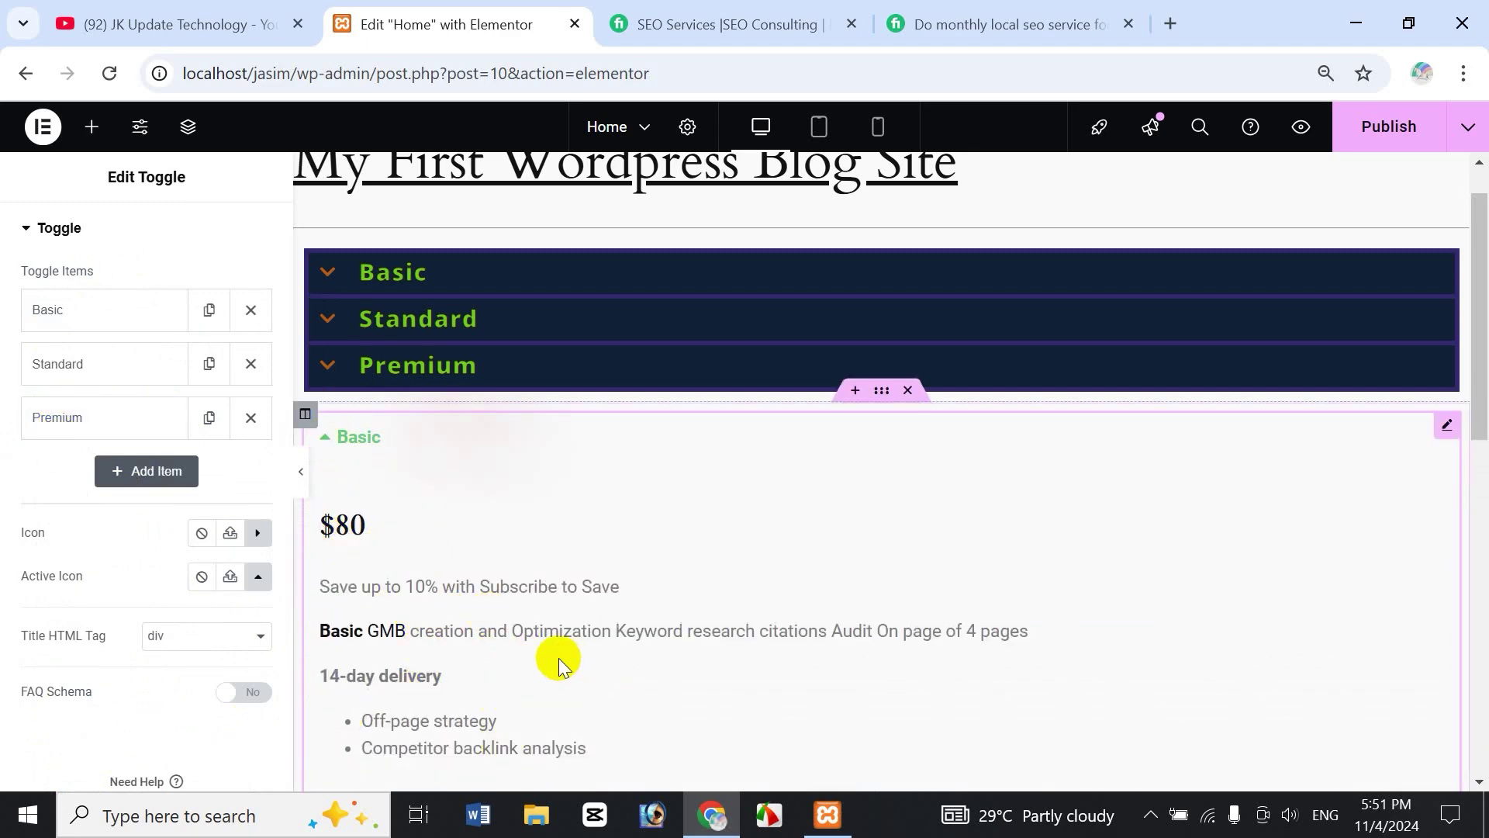
click(324, 448)
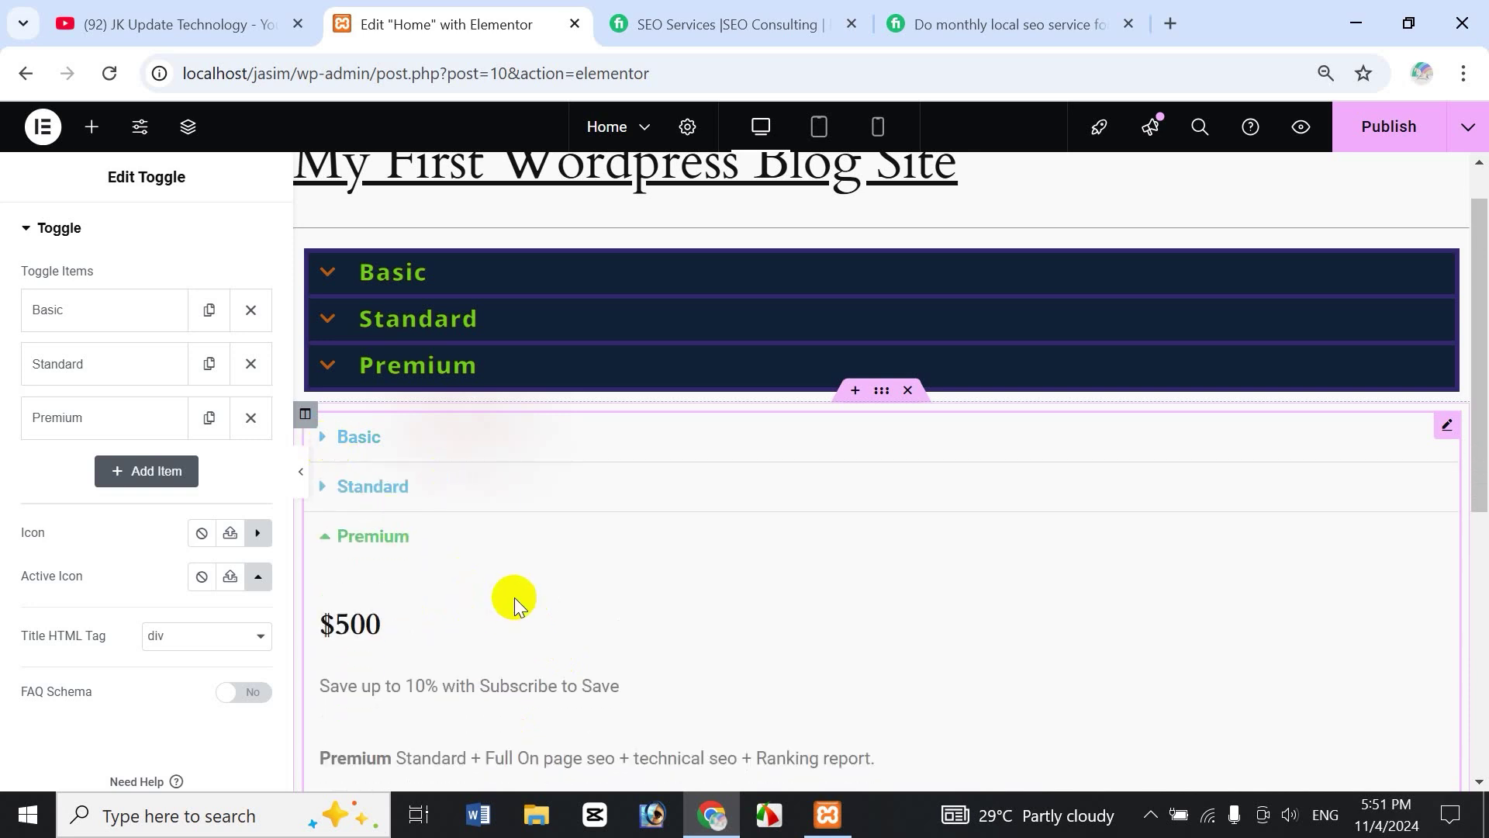
Preview the Standard and Premium toggles on the page canvas by expanding and collapsing them
click(332, 484)
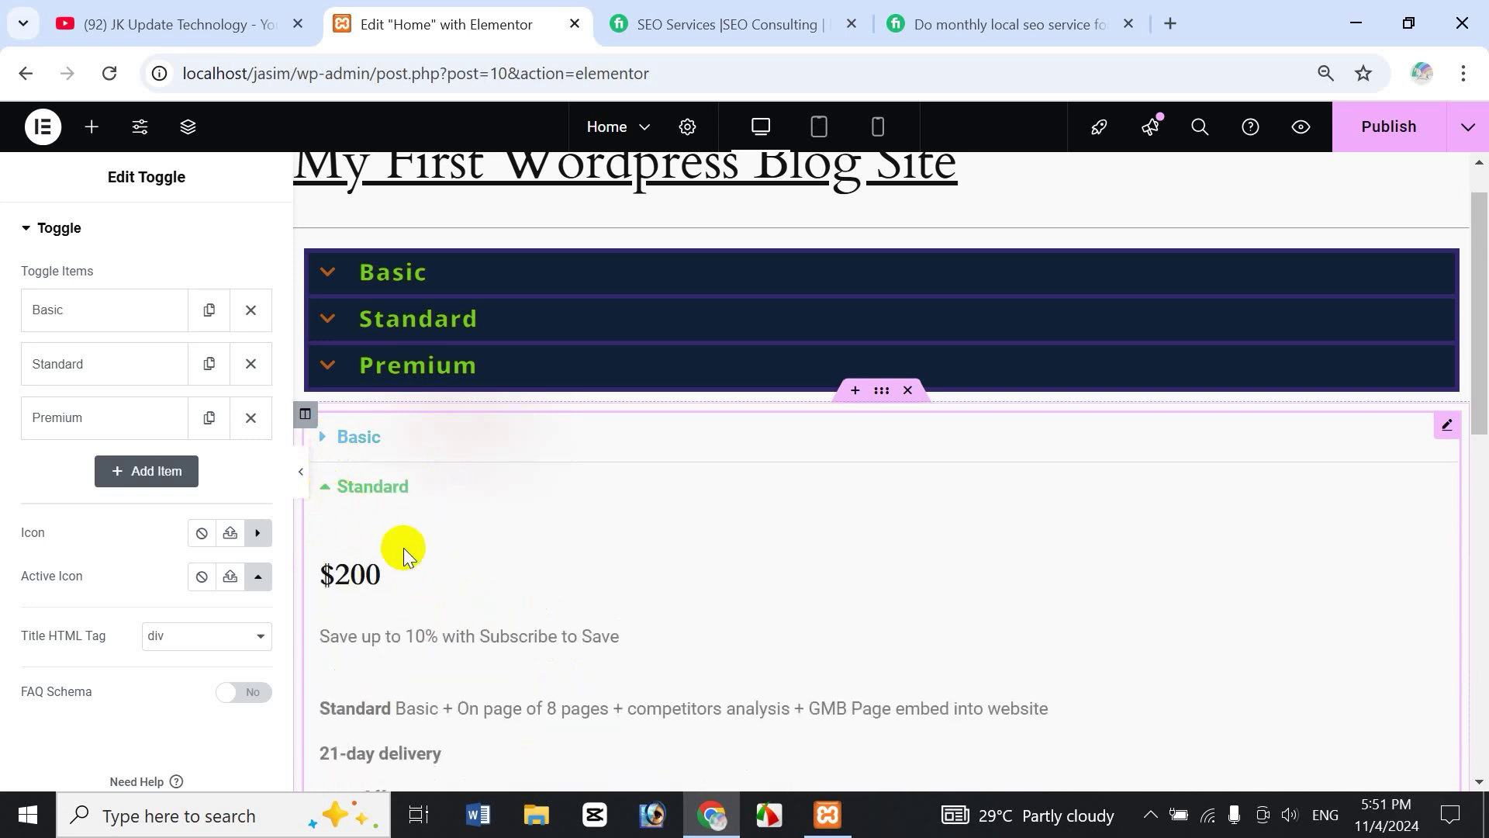
click(334, 501)
click(346, 649)
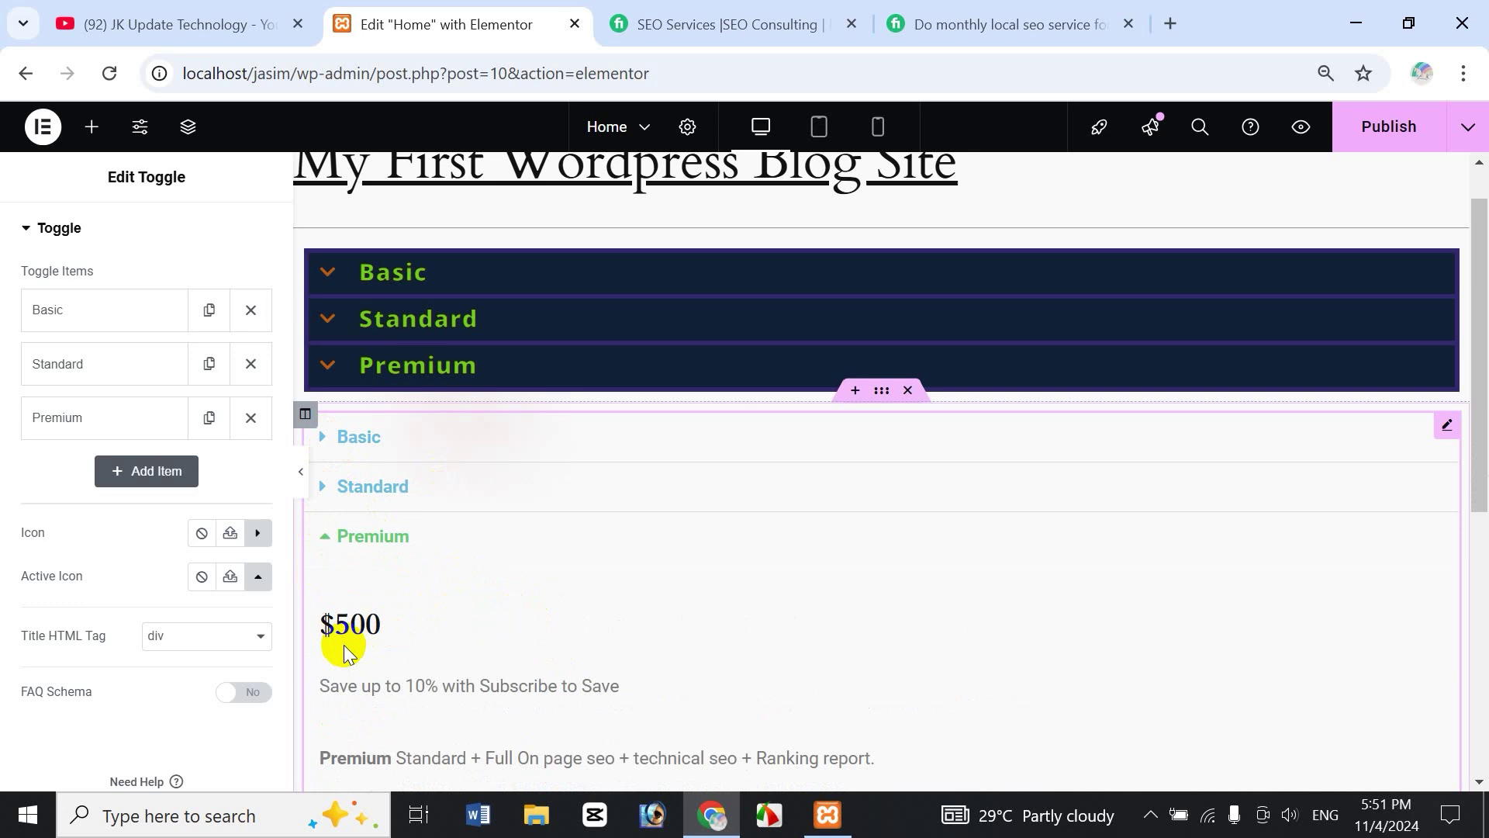
click(334, 537)
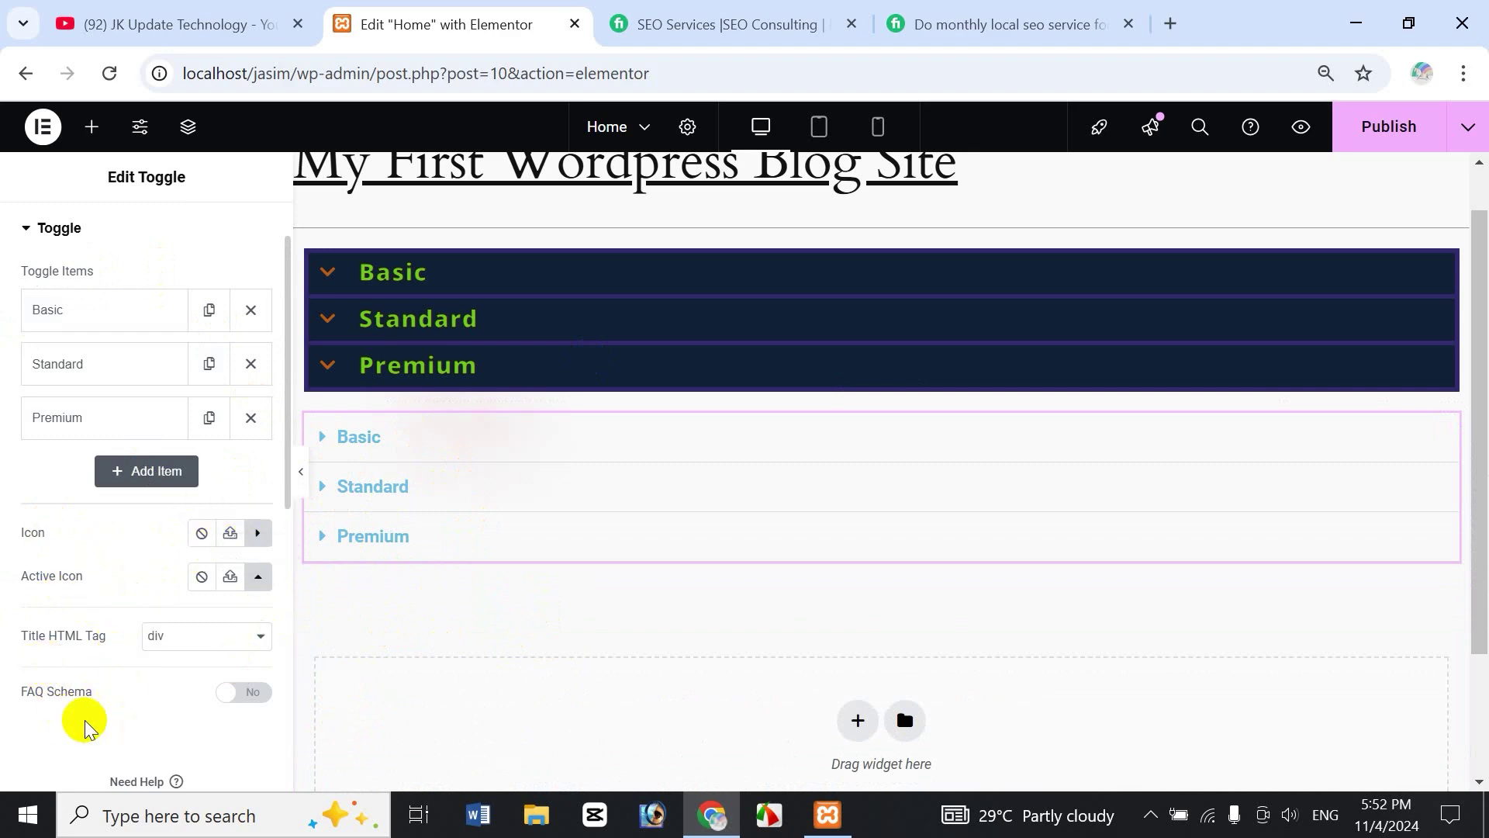
right_click(184, 647)
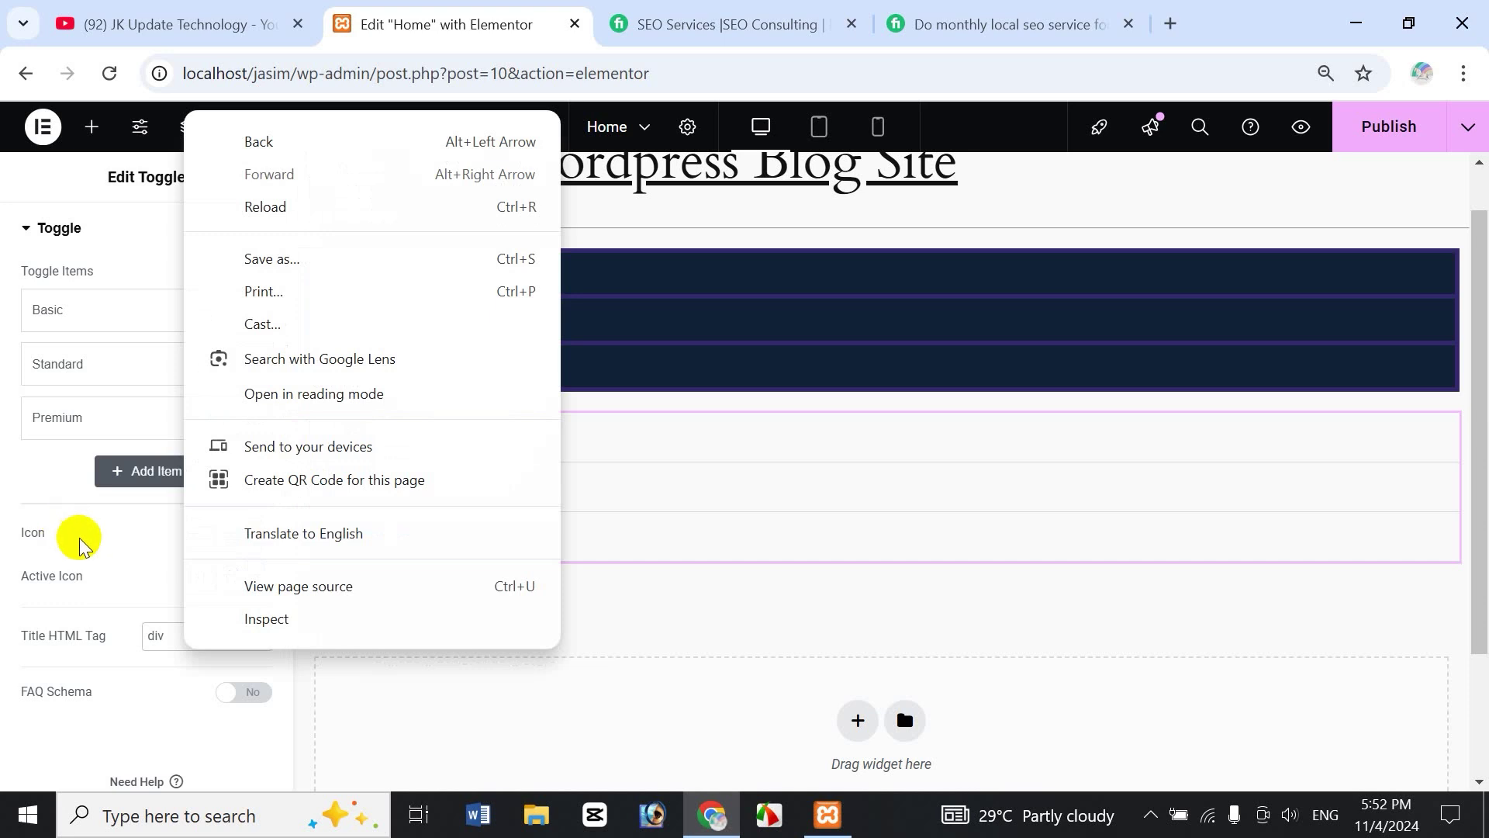
click(72, 533)
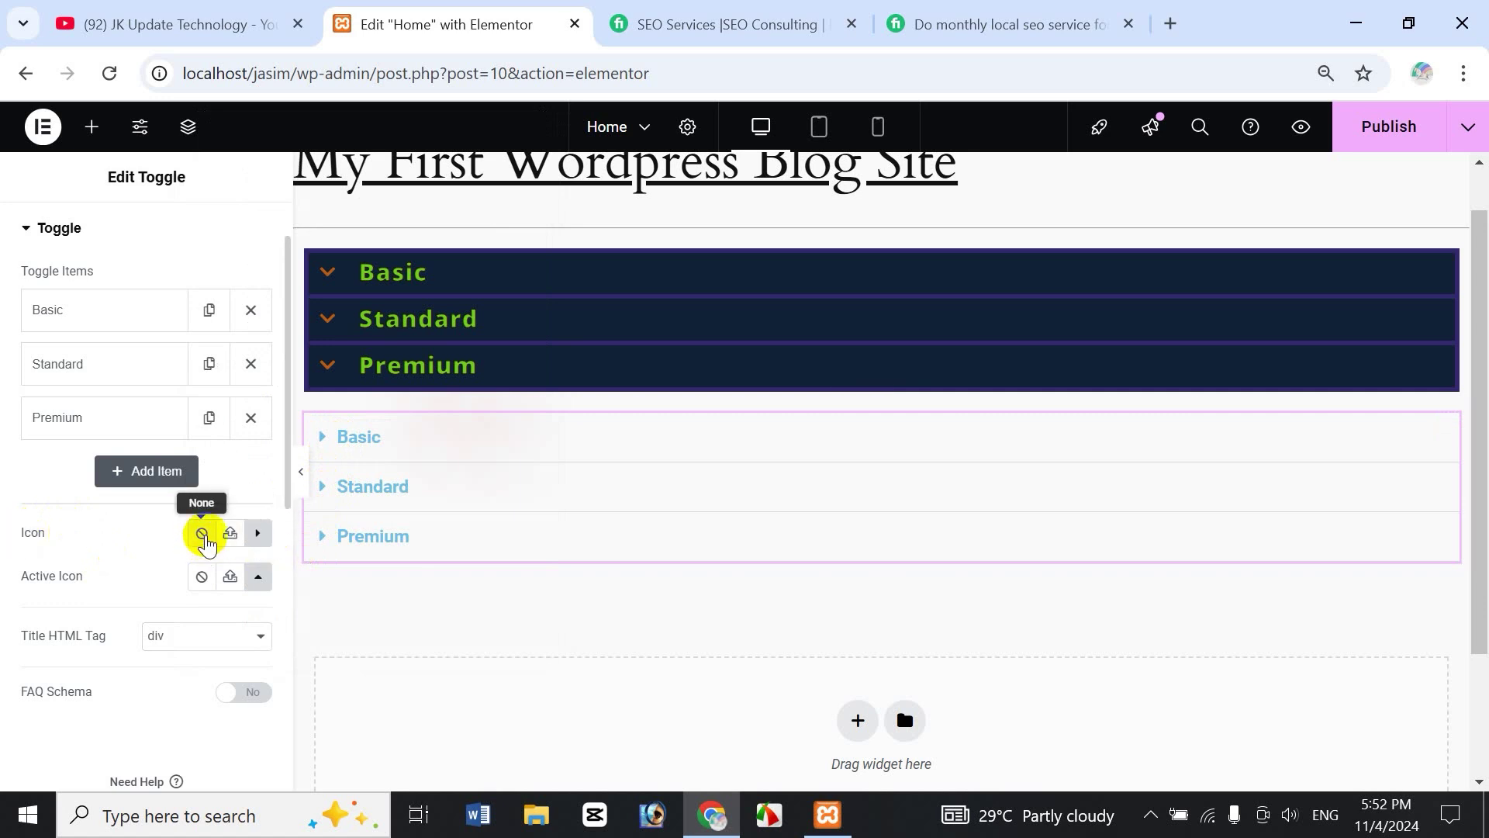
Browse the icon library's categories and set the toggle's icon to the filled caret-square-down icon from the Recommended set
click(201, 533)
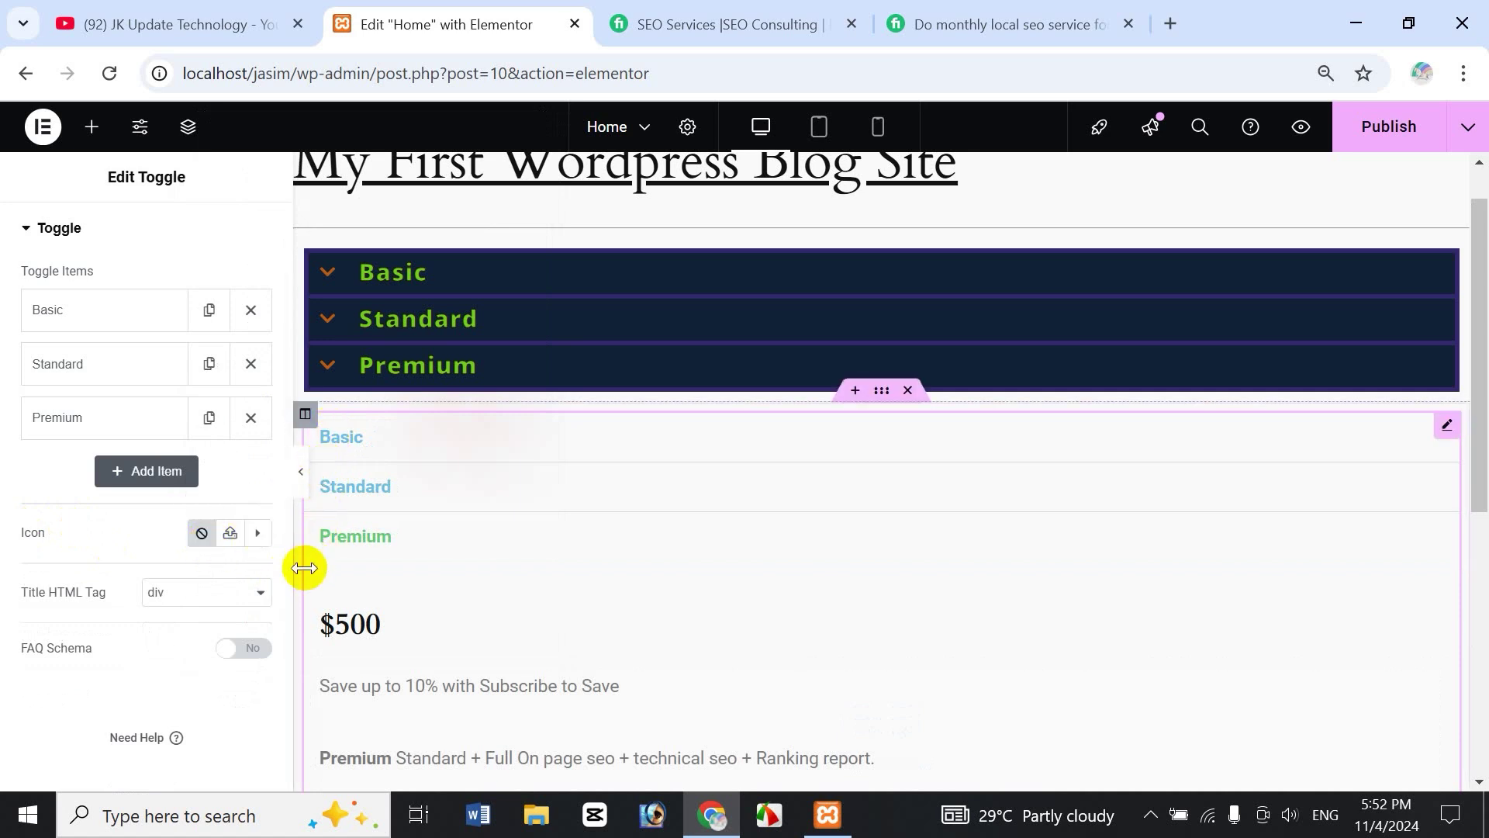
click(260, 535)
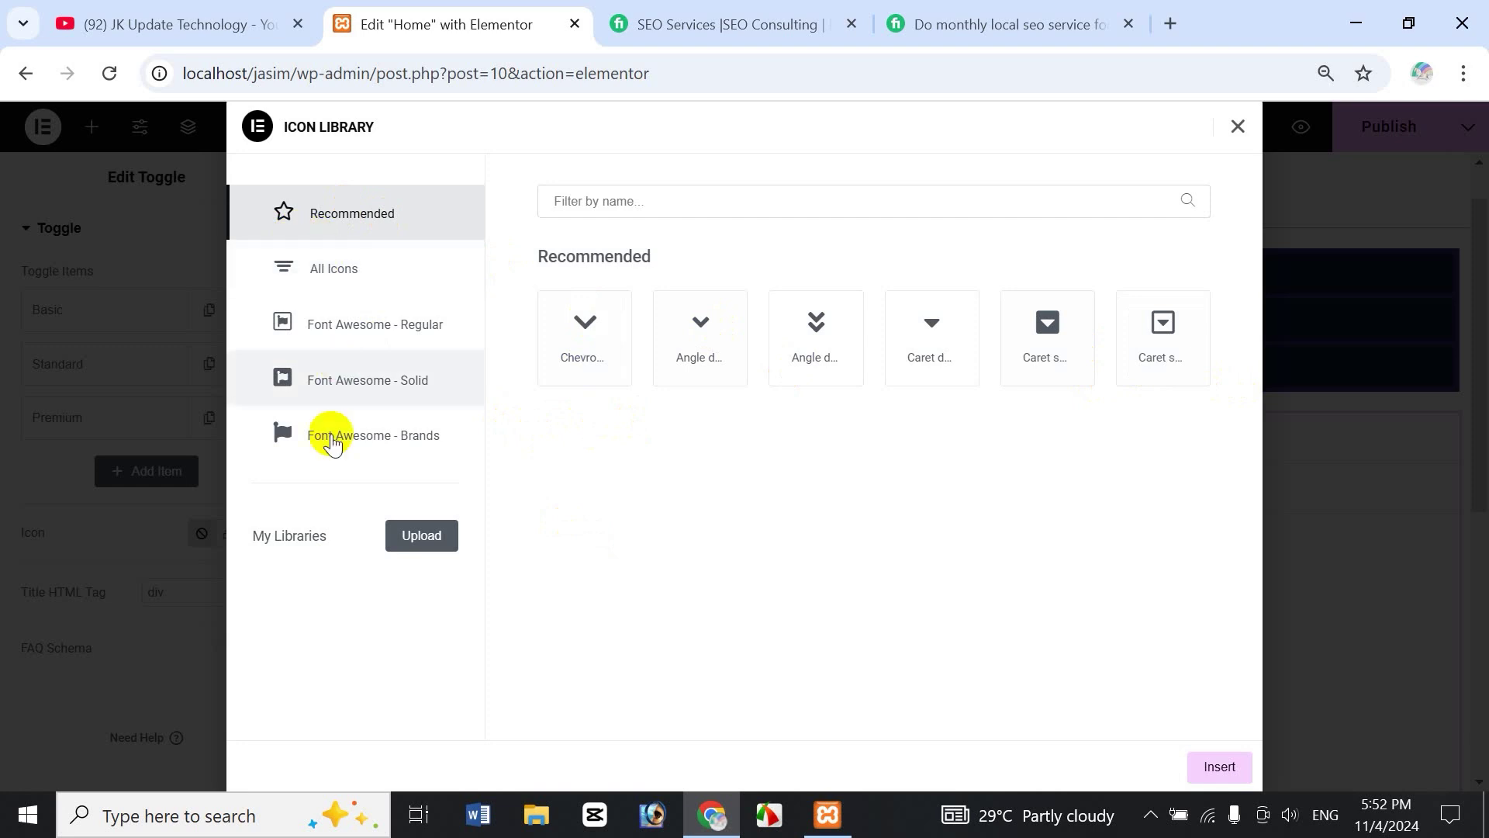
click(326, 324)
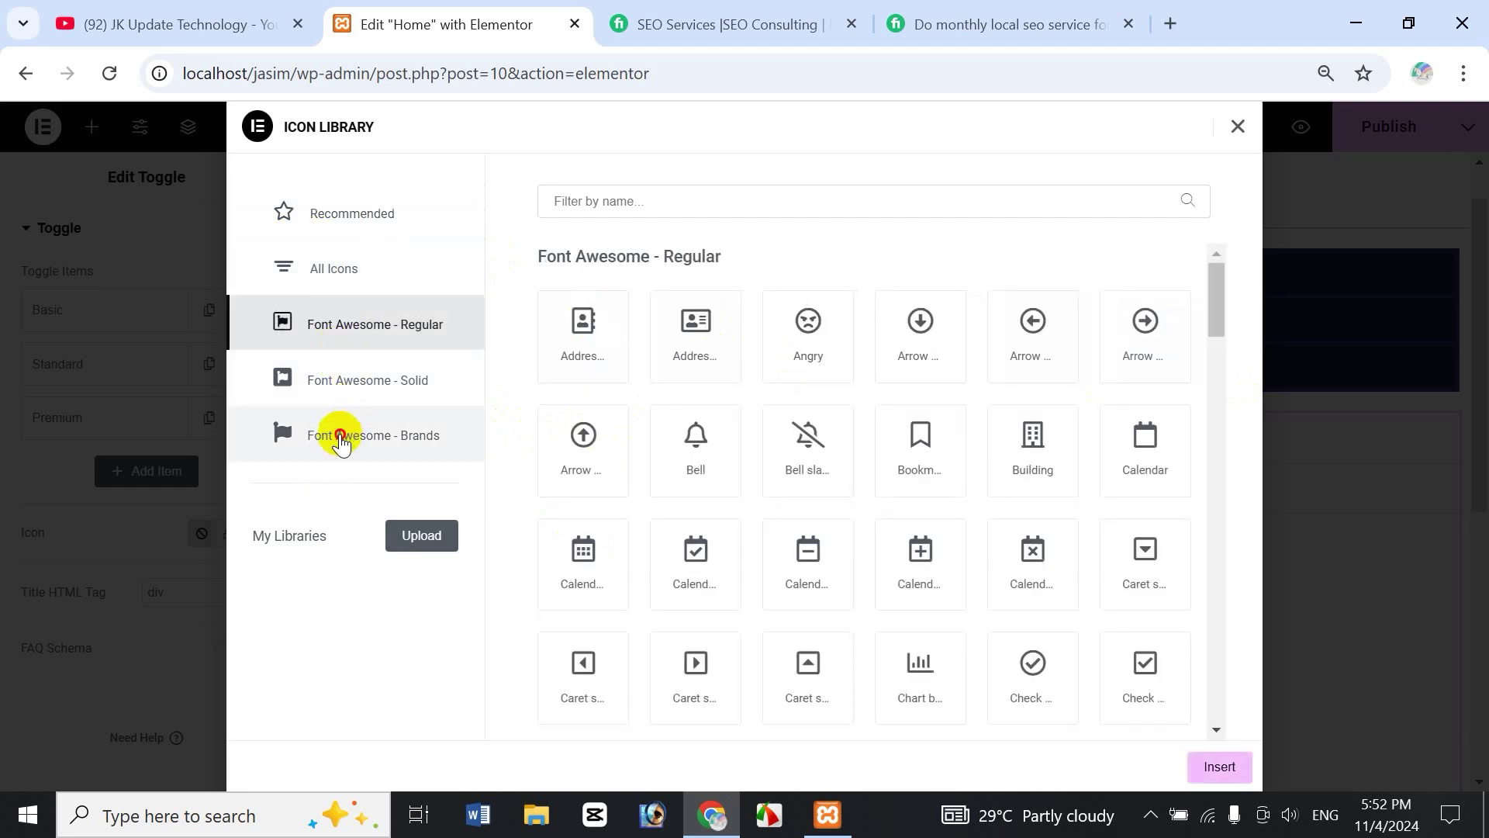
click(341, 442)
click(350, 384)
click(347, 269)
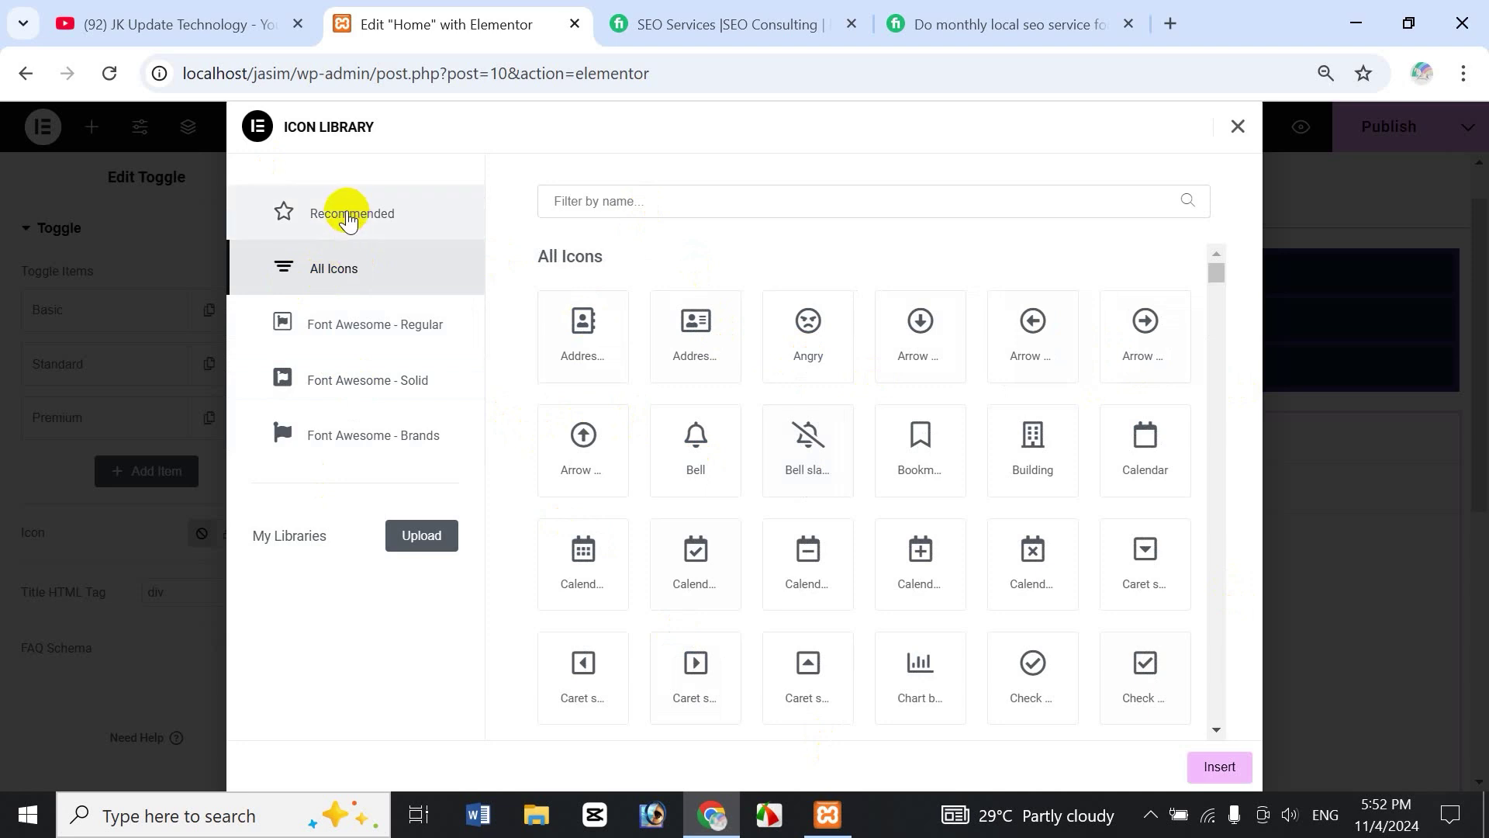
click(348, 217)
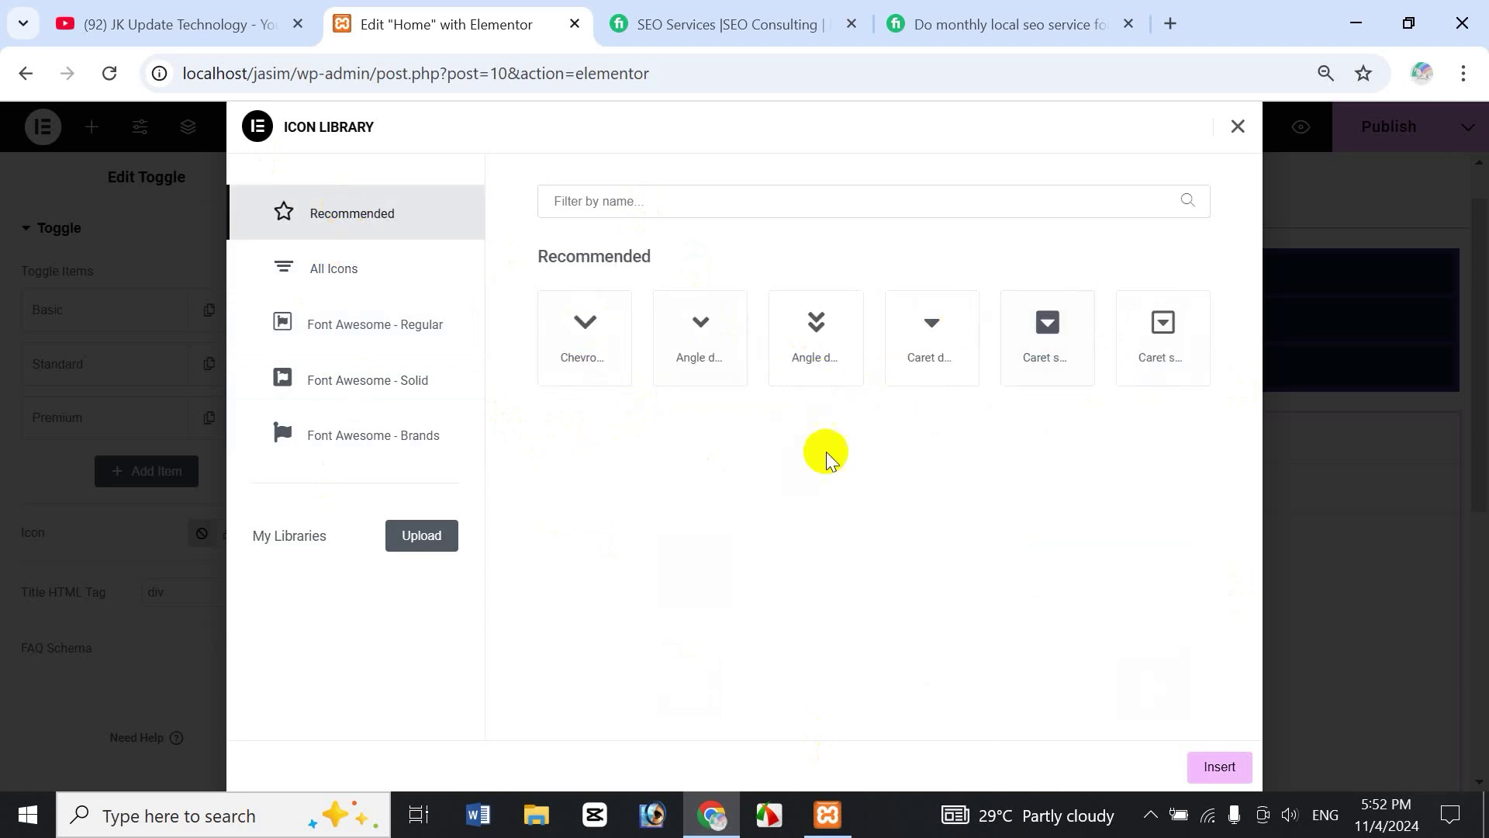
click(1047, 326)
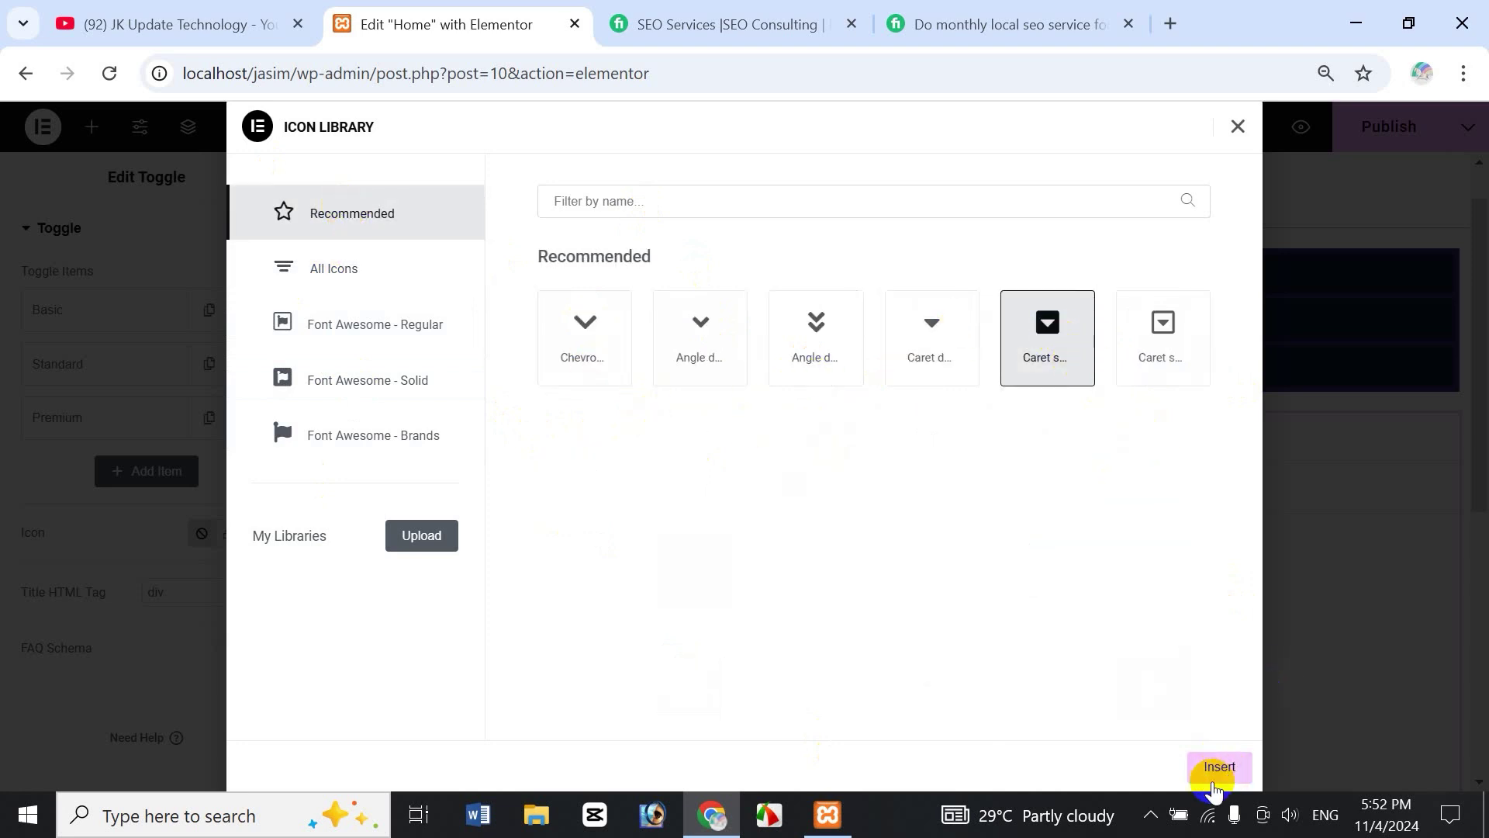
click(1218, 768)
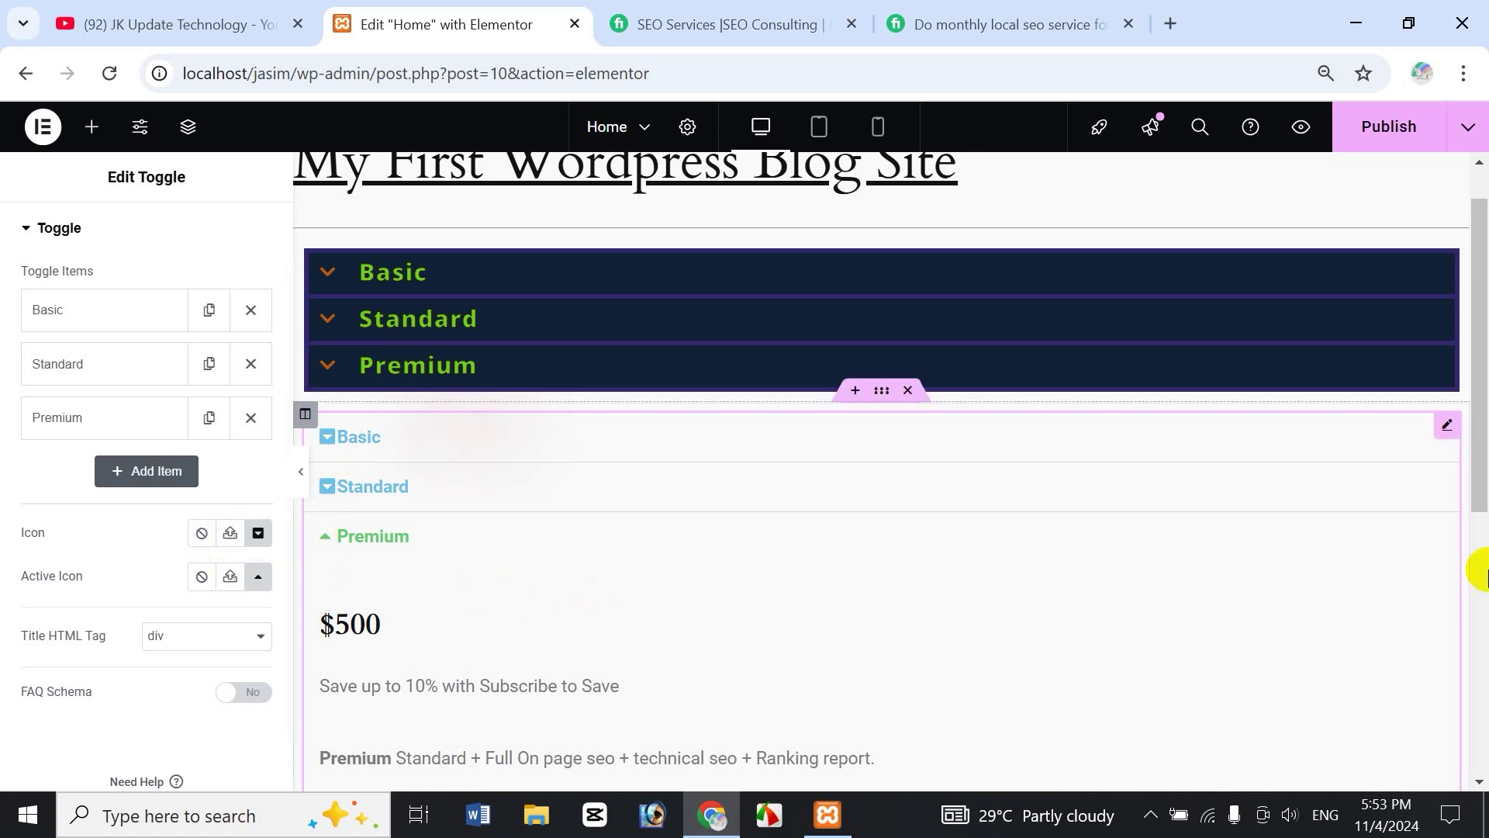
Preview the inactive and active icons on the canvas by collapsing the Premium item and expanding the Basic item
drag(1478, 466, 1478, 557)
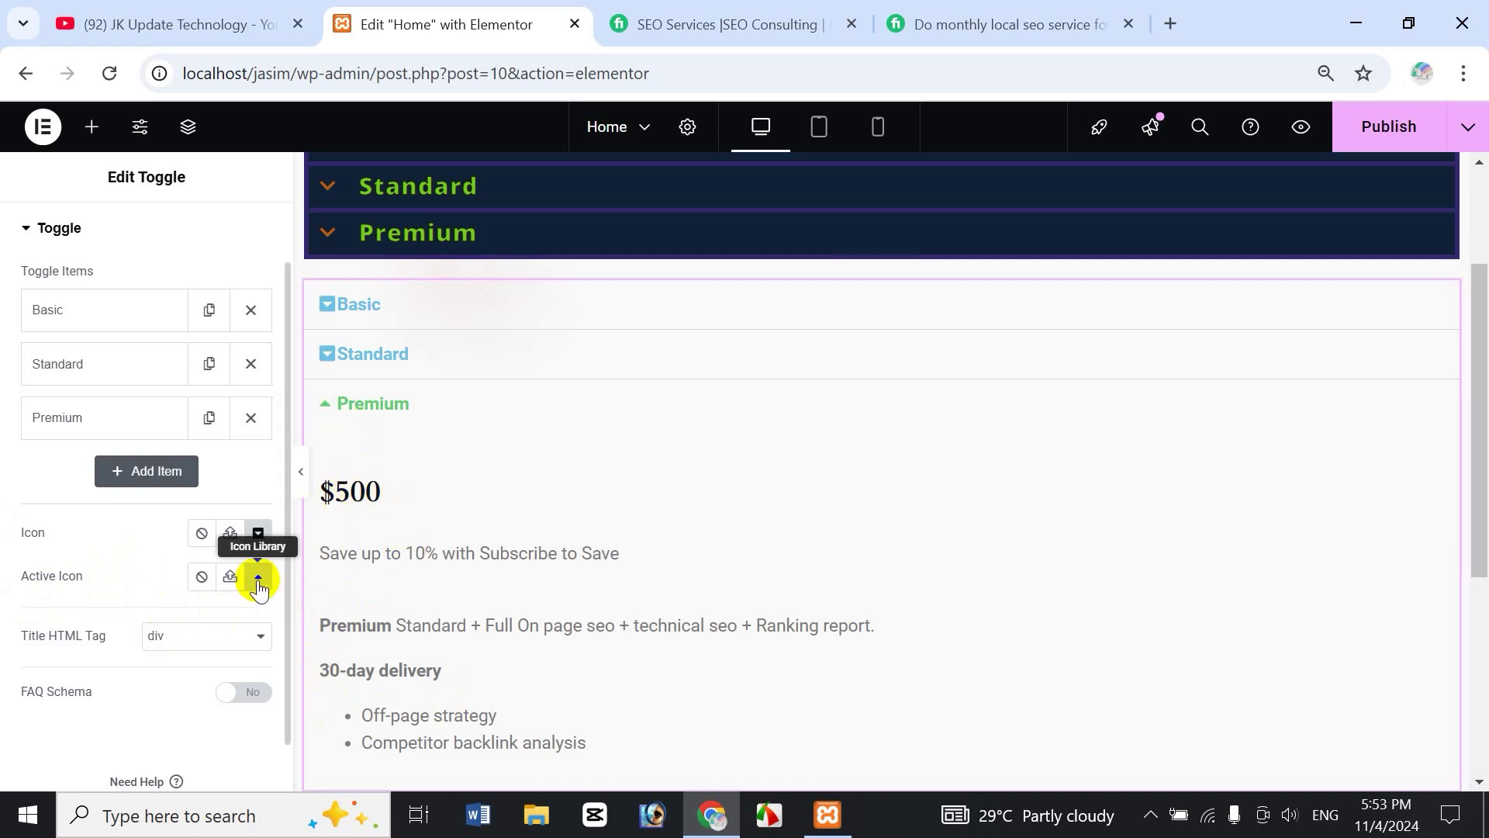
click(327, 410)
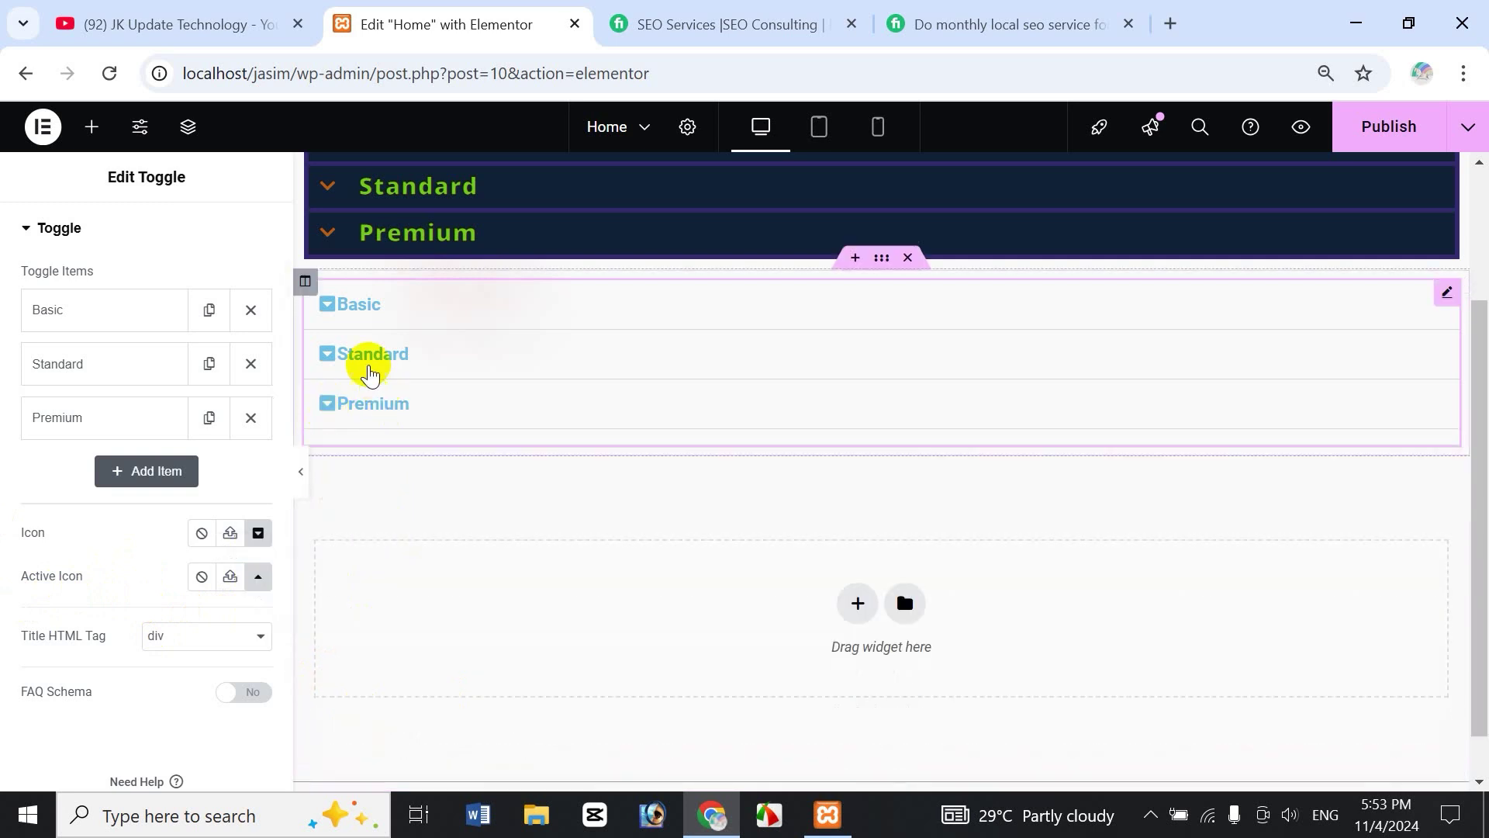
click(336, 307)
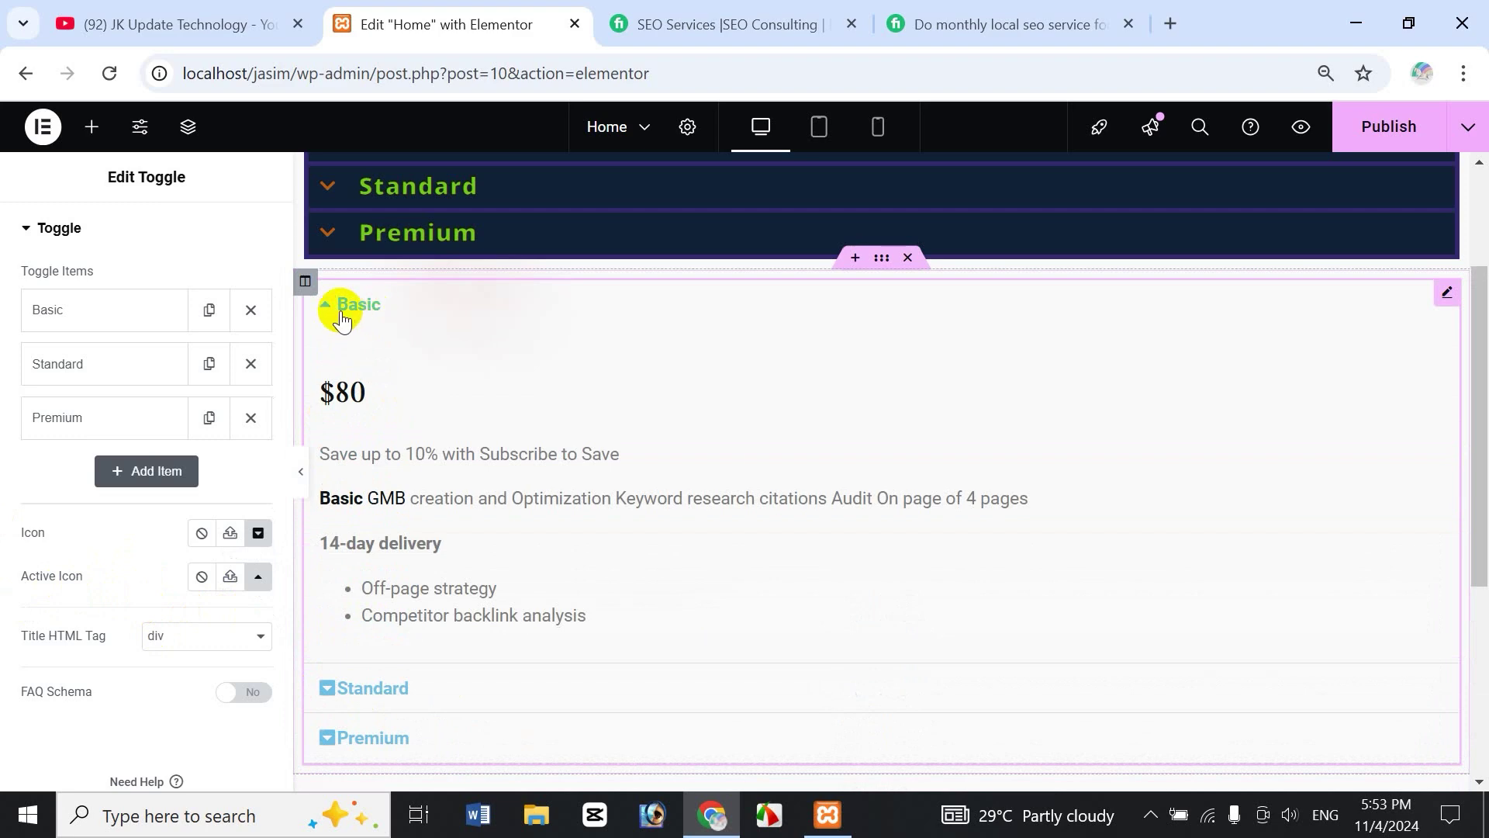
Set the toggle's active icon to the double upward angle from the Recommended set and check it by expanding the Standard item
click(258, 577)
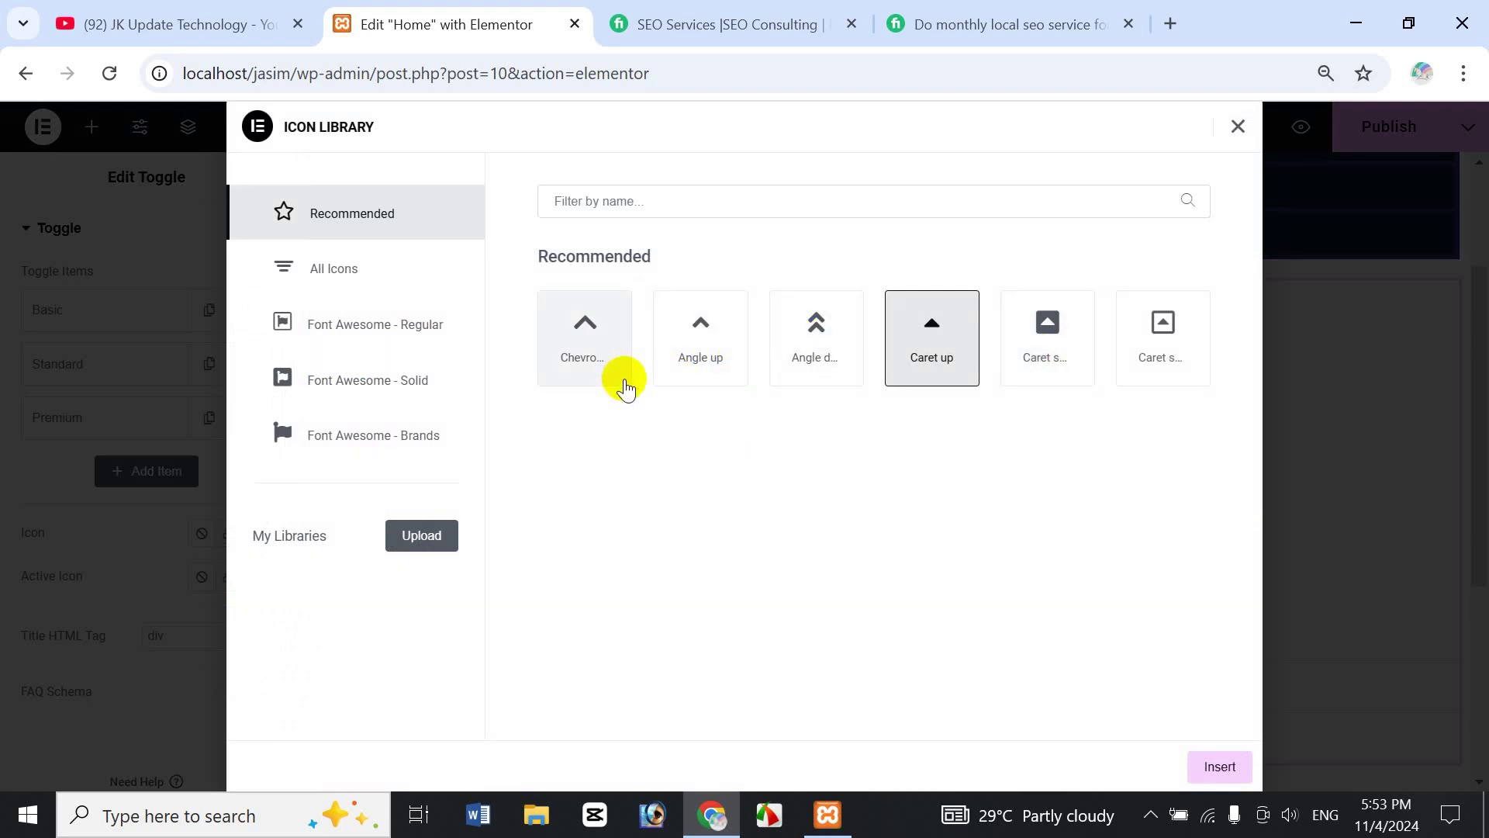
click(809, 353)
click(1229, 770)
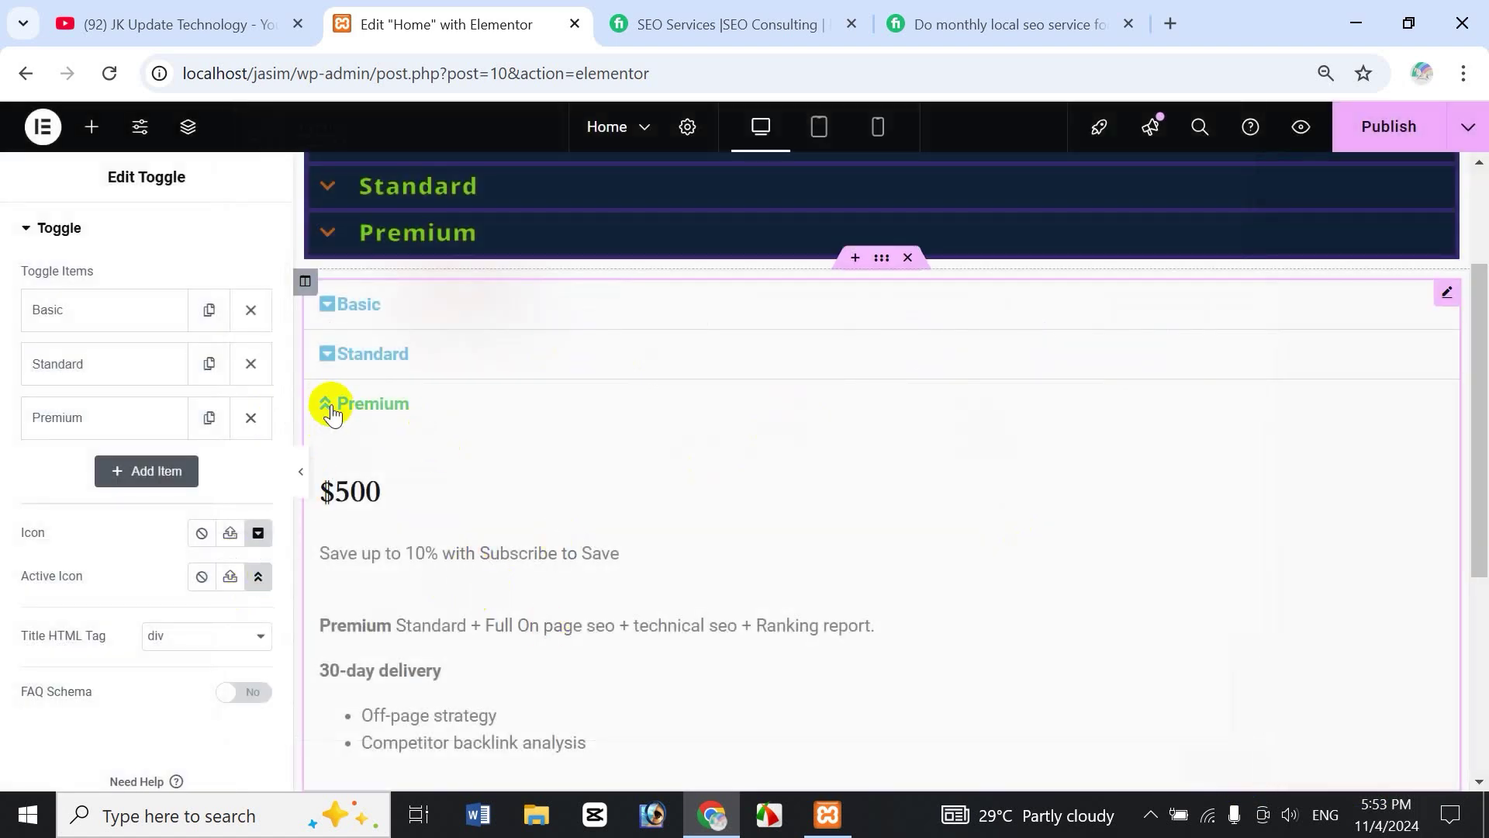
click(329, 404)
click(332, 357)
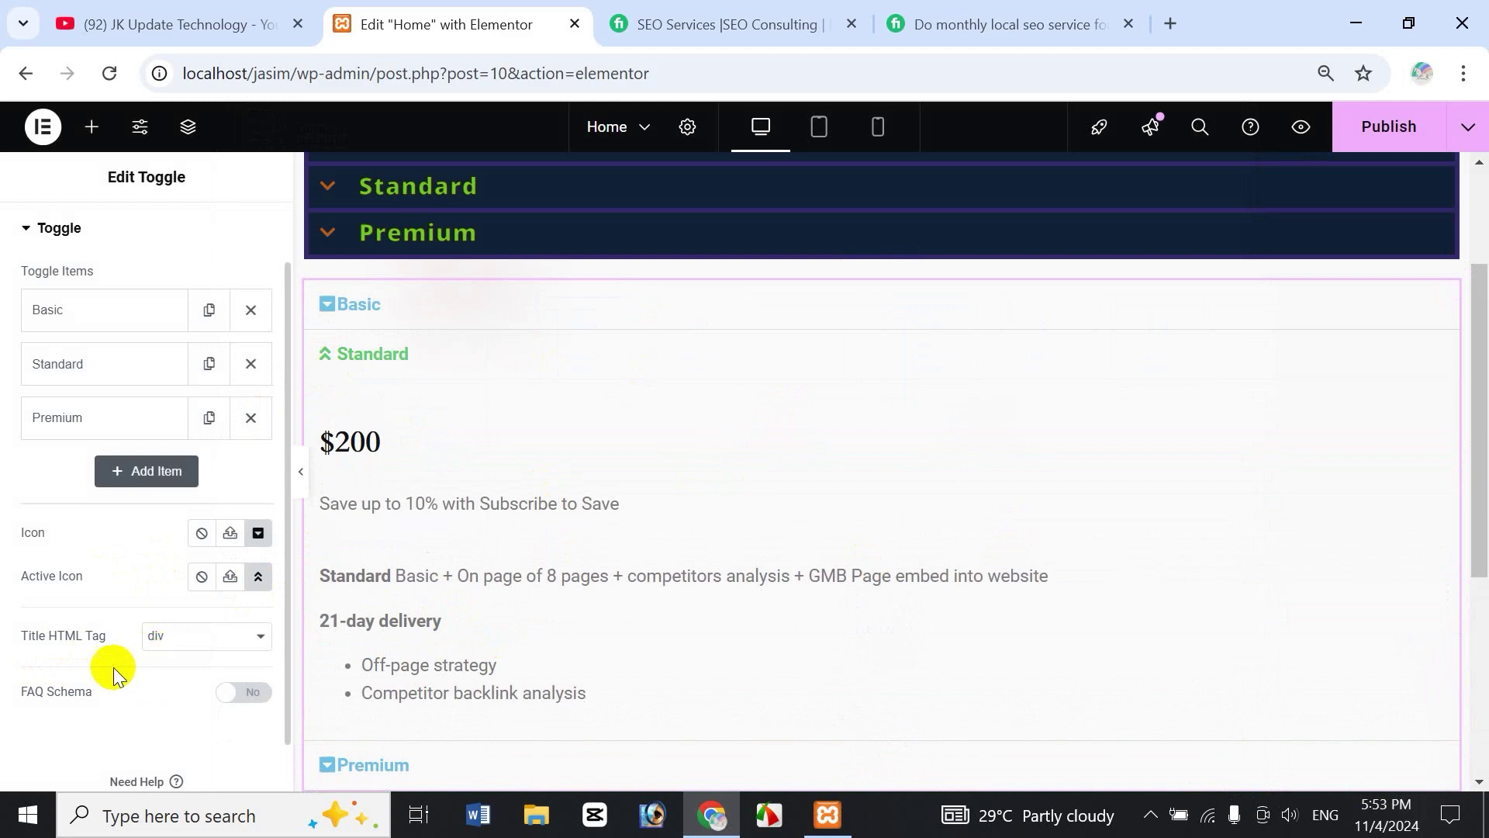
Try H1 and H5 as the title HTML tag, restore div, and turn the FAQ schema back off
click(186, 653)
click(180, 436)
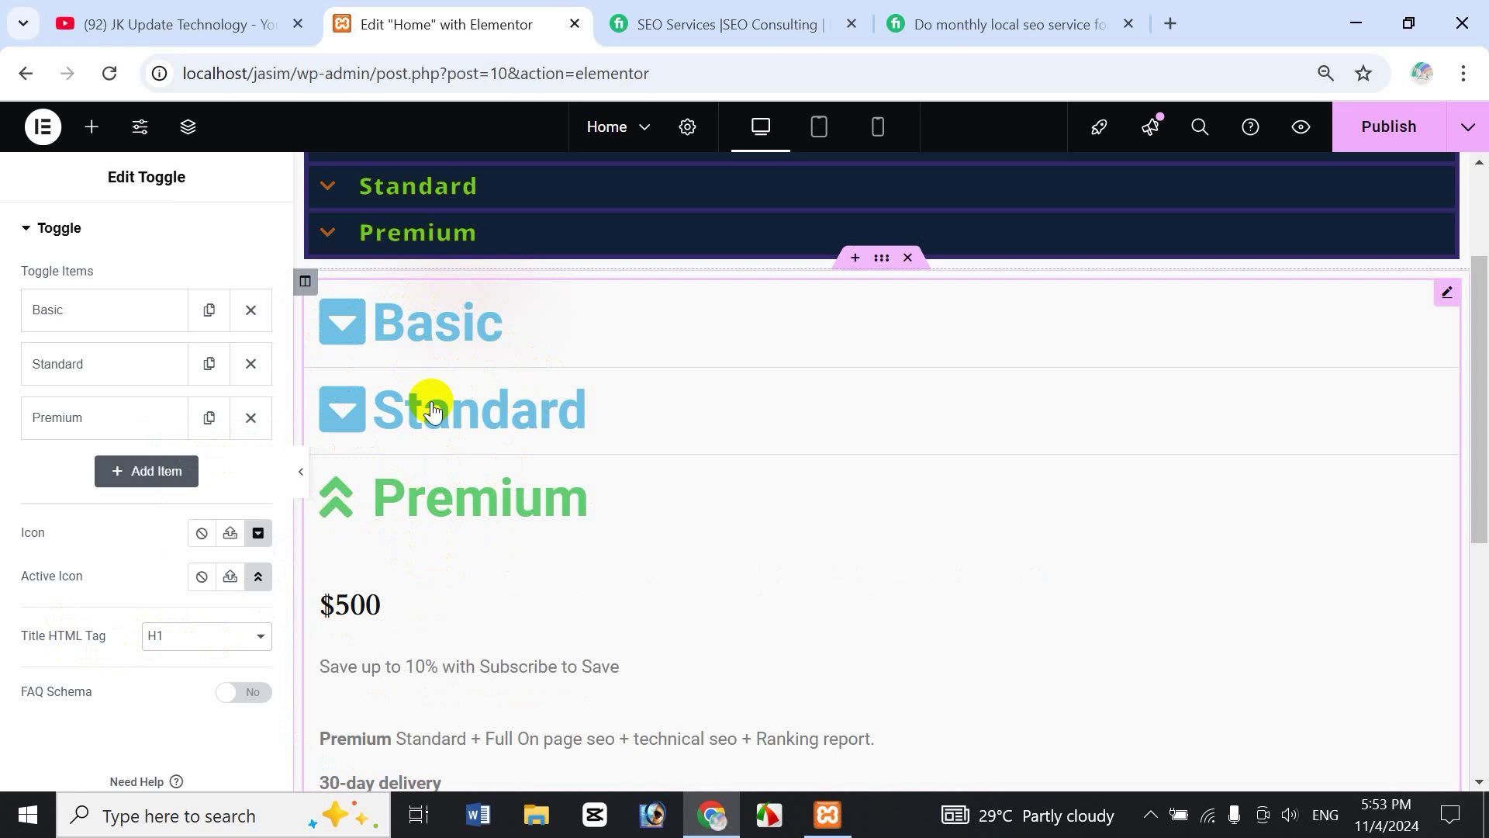
click(161, 638)
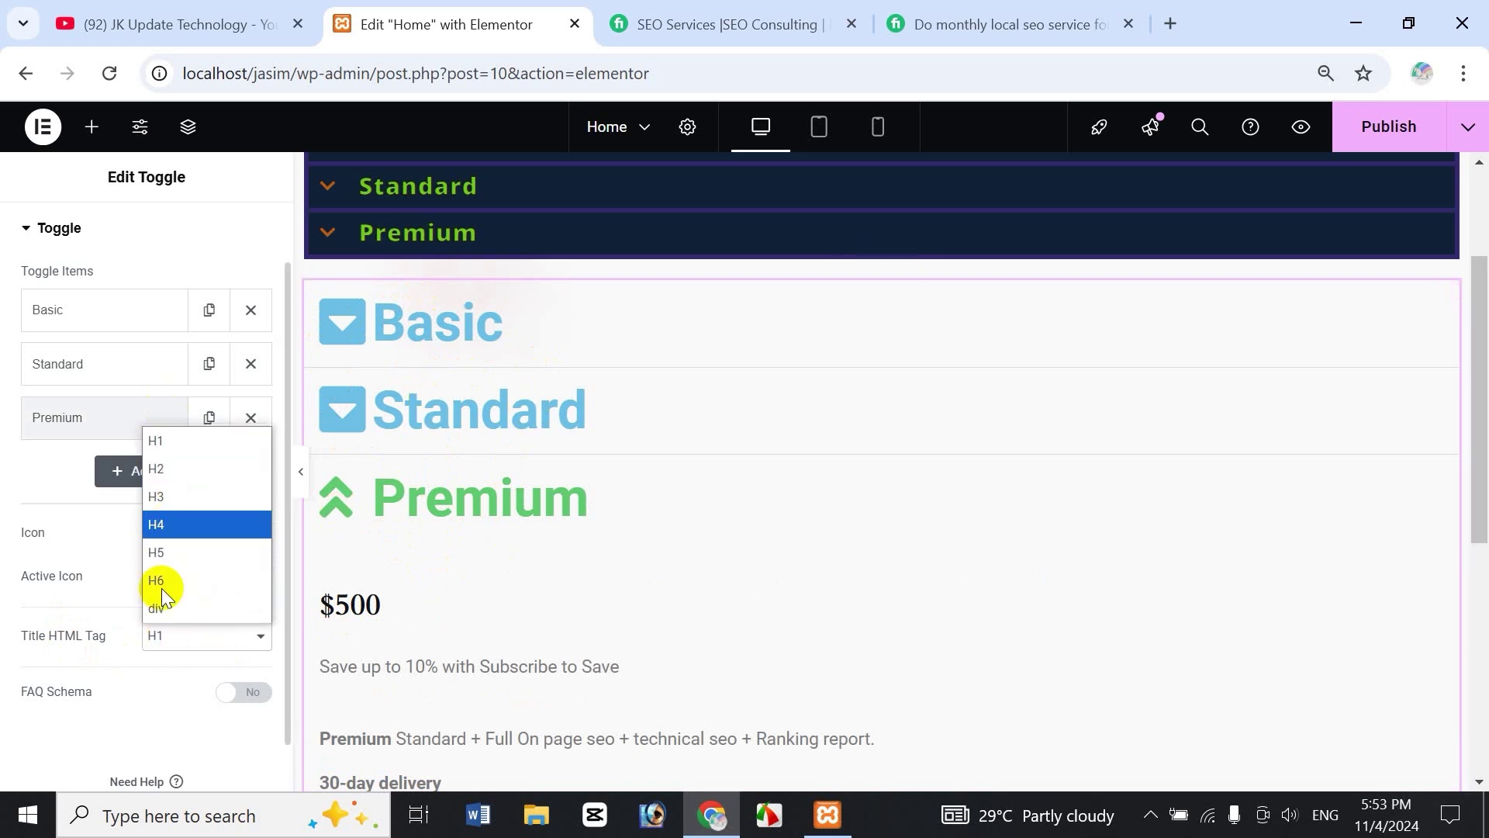
click(203, 554)
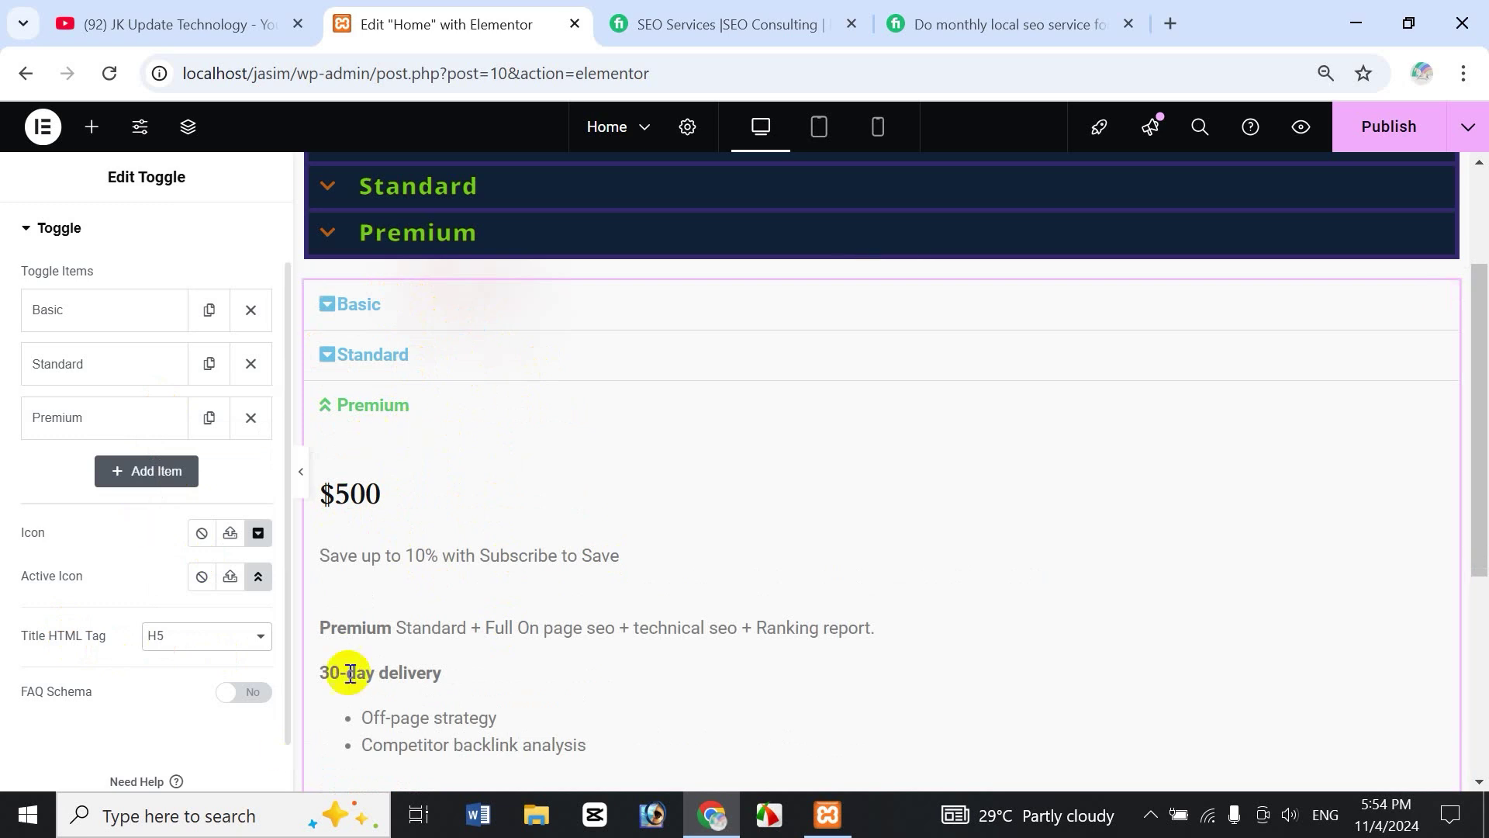
click(196, 640)
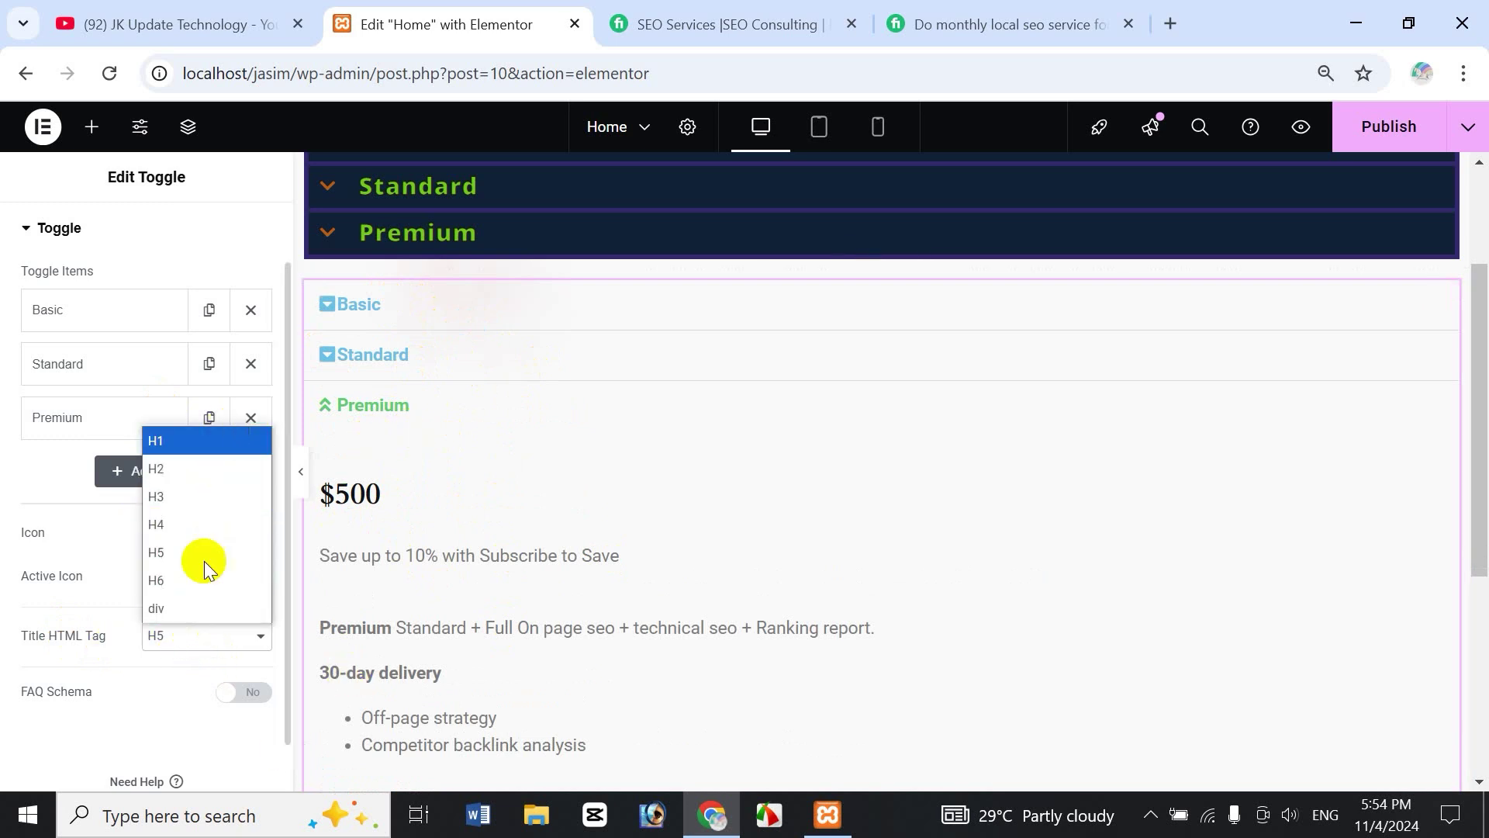
click(187, 611)
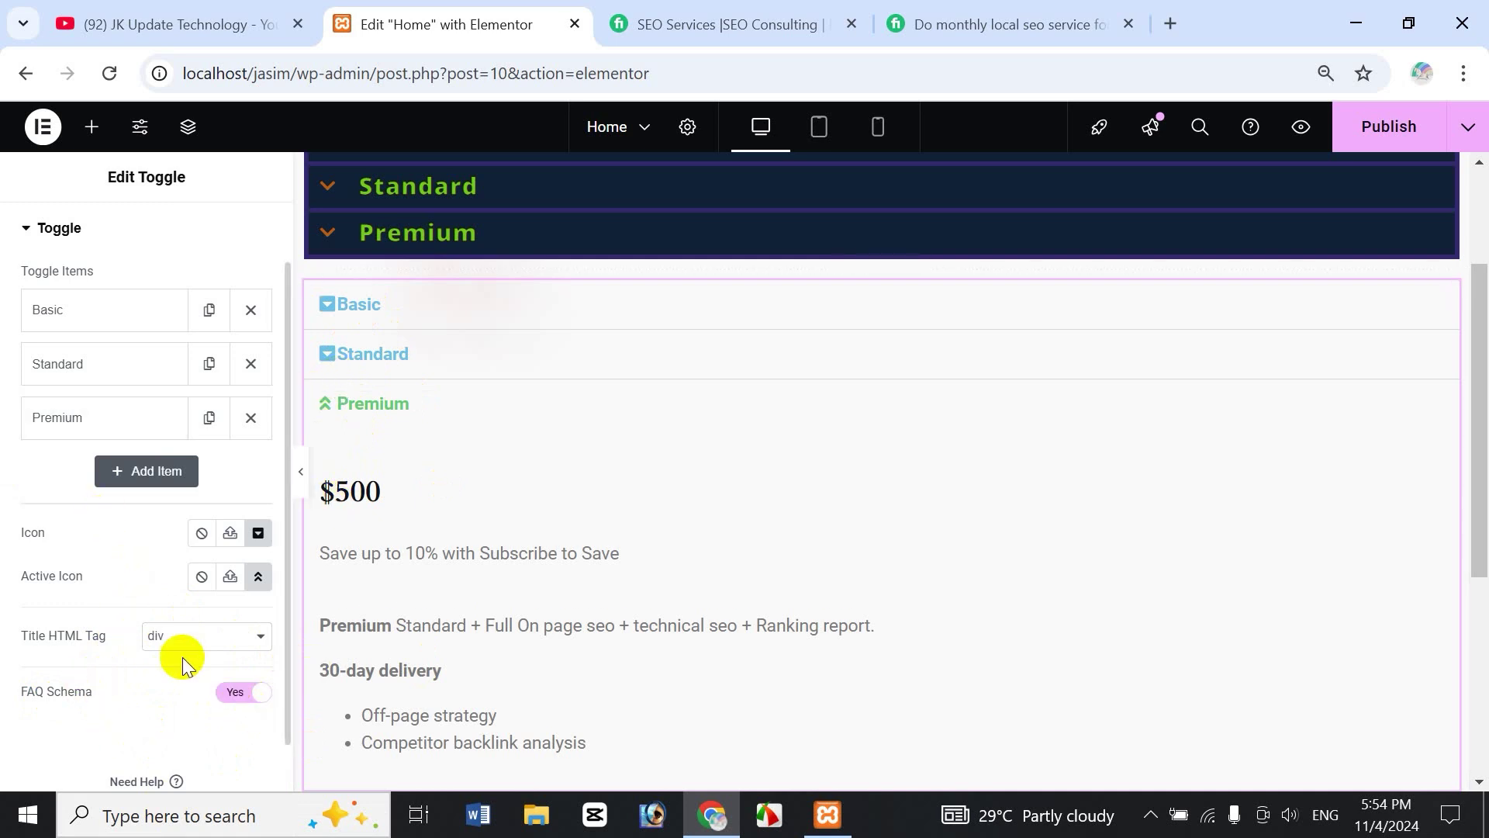
click(238, 698)
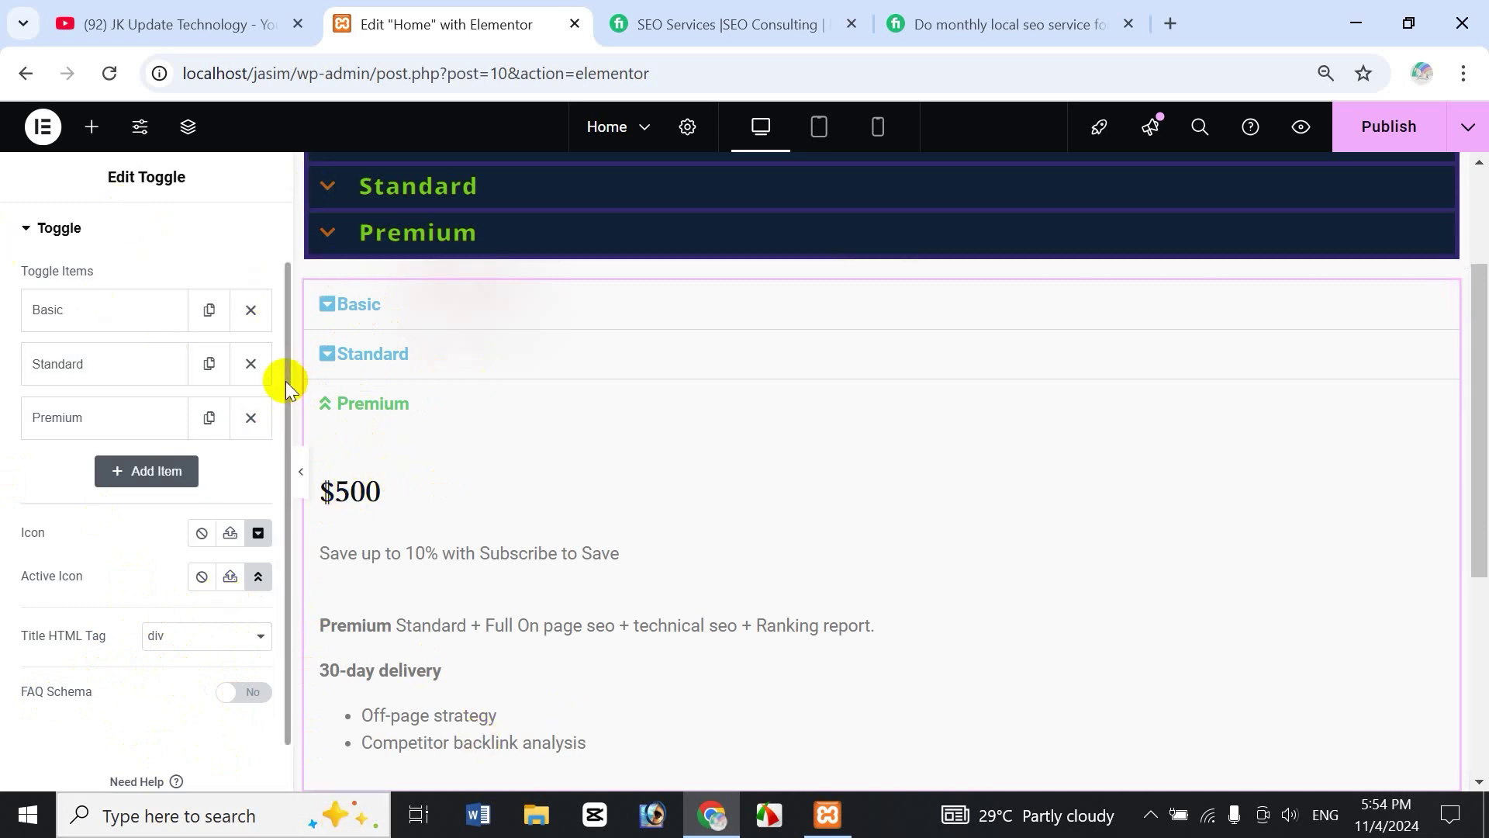
Open the toggle's style settings, set the border width to 7 px and collapse the Premium item on the canvas
drag(285, 380, 287, 300)
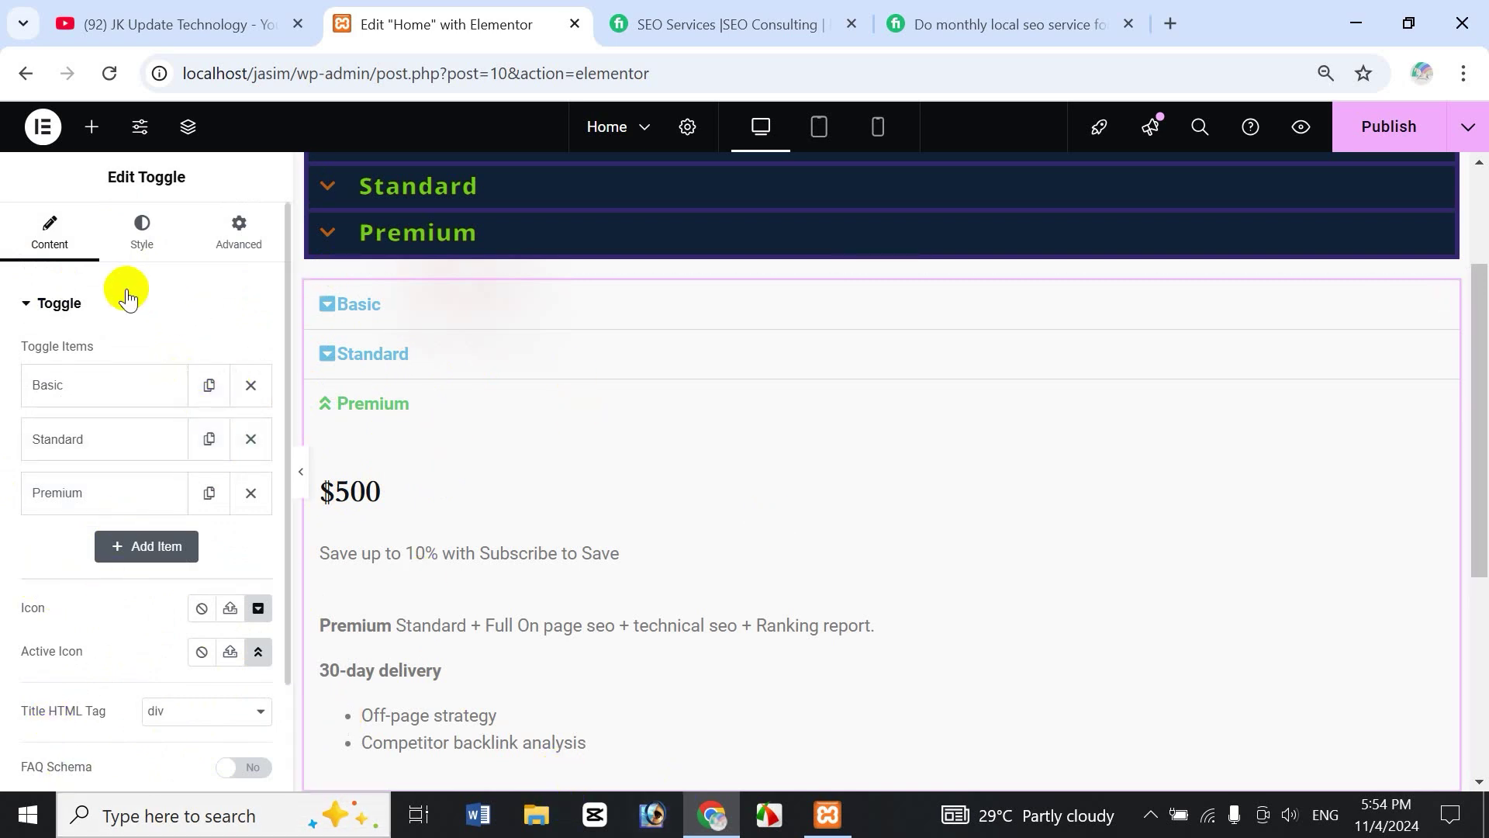
click(141, 233)
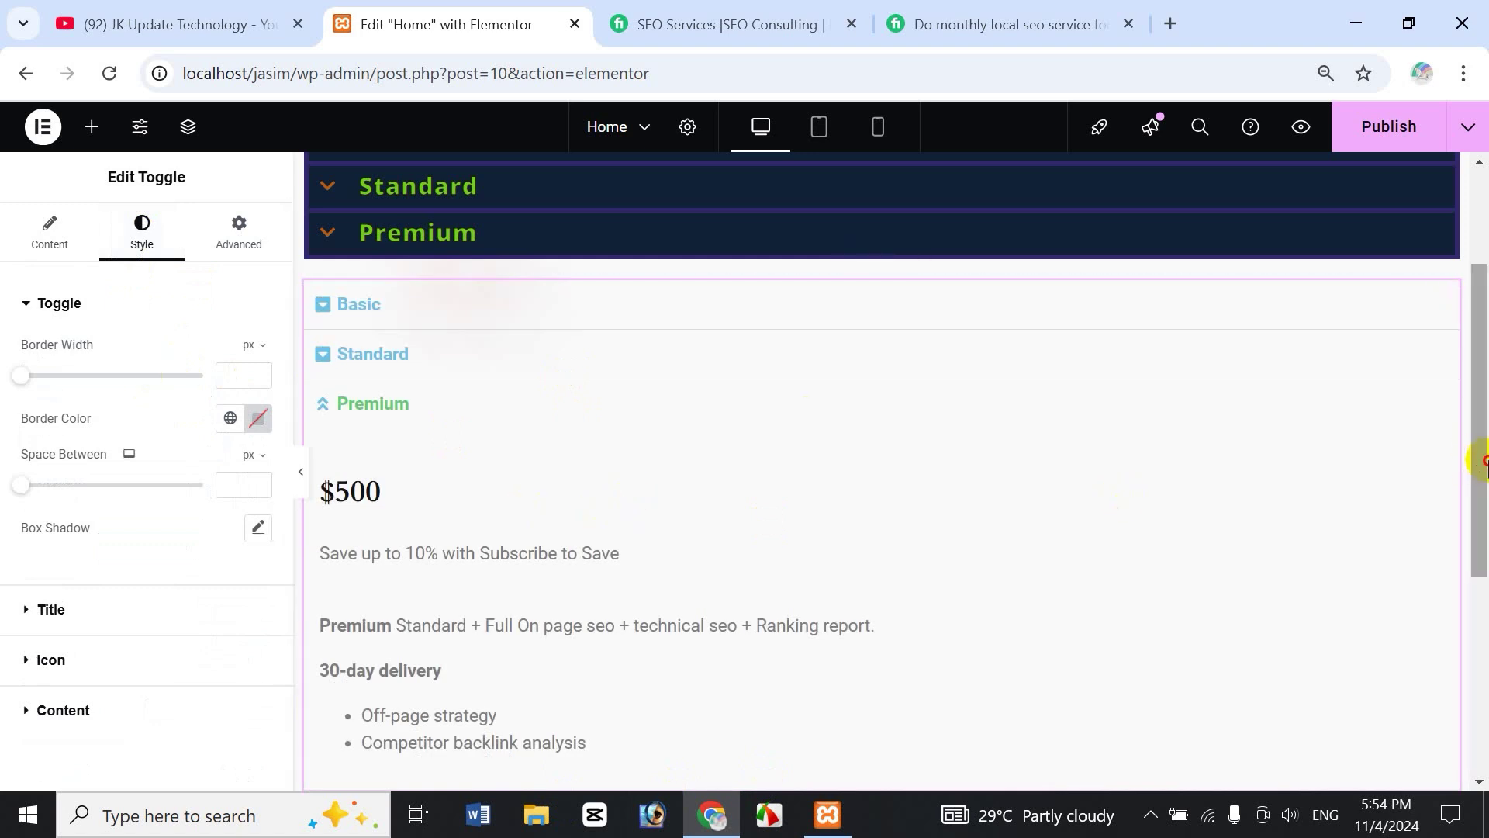
drag(1481, 462, 1481, 514)
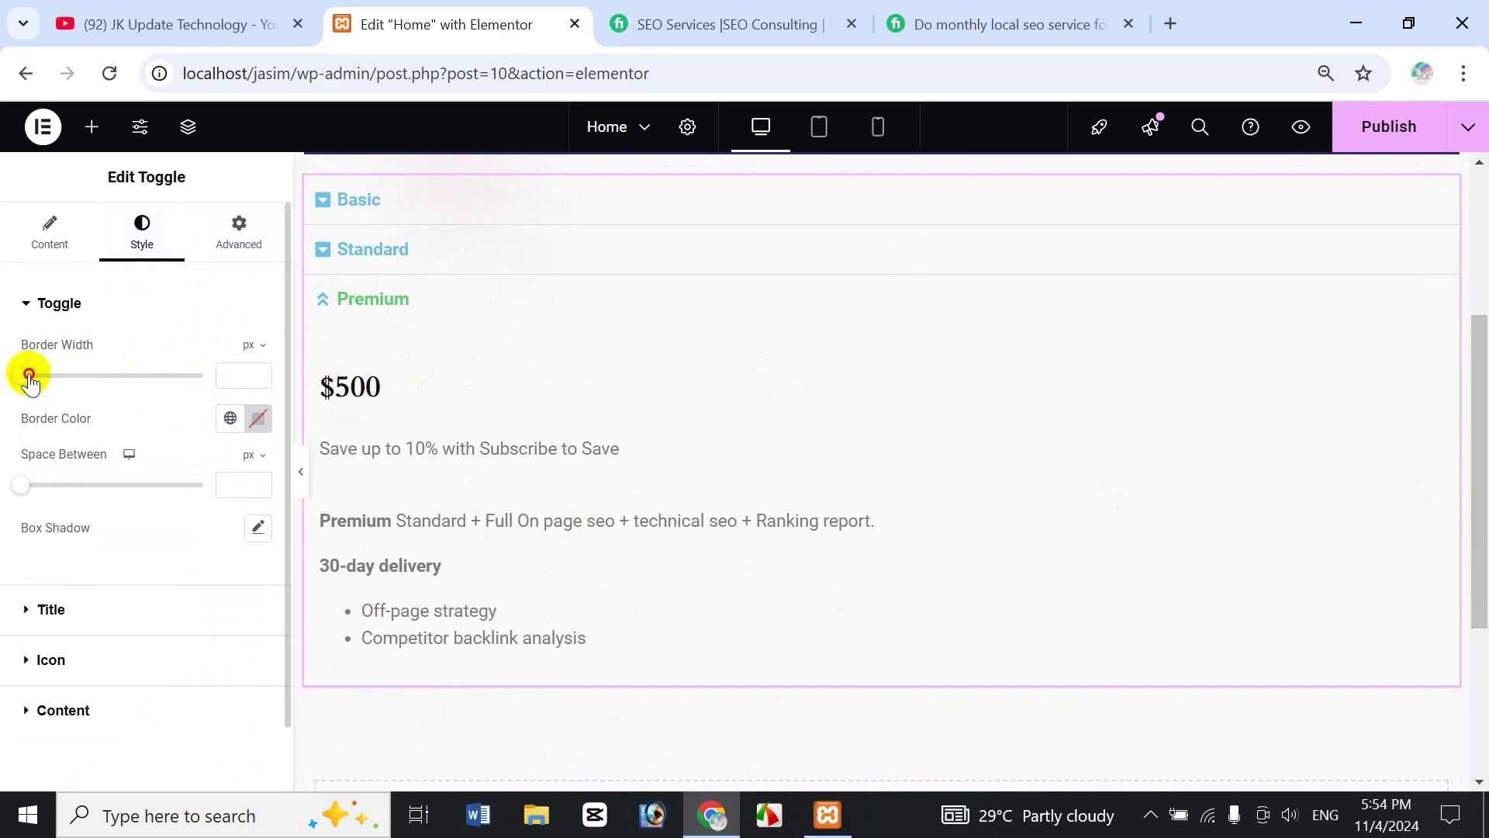
drag(29, 376, 90, 378)
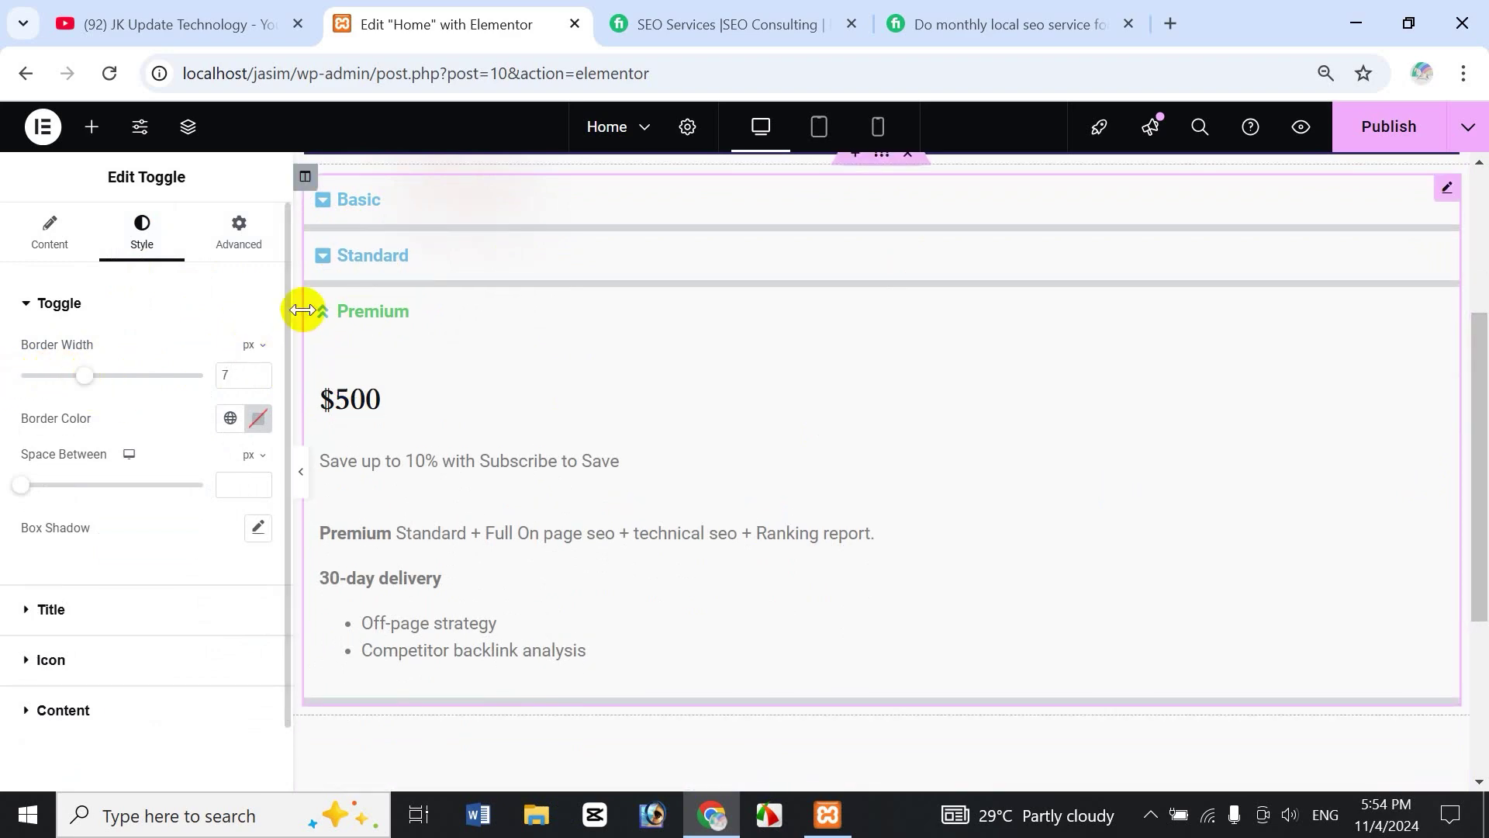
click(326, 318)
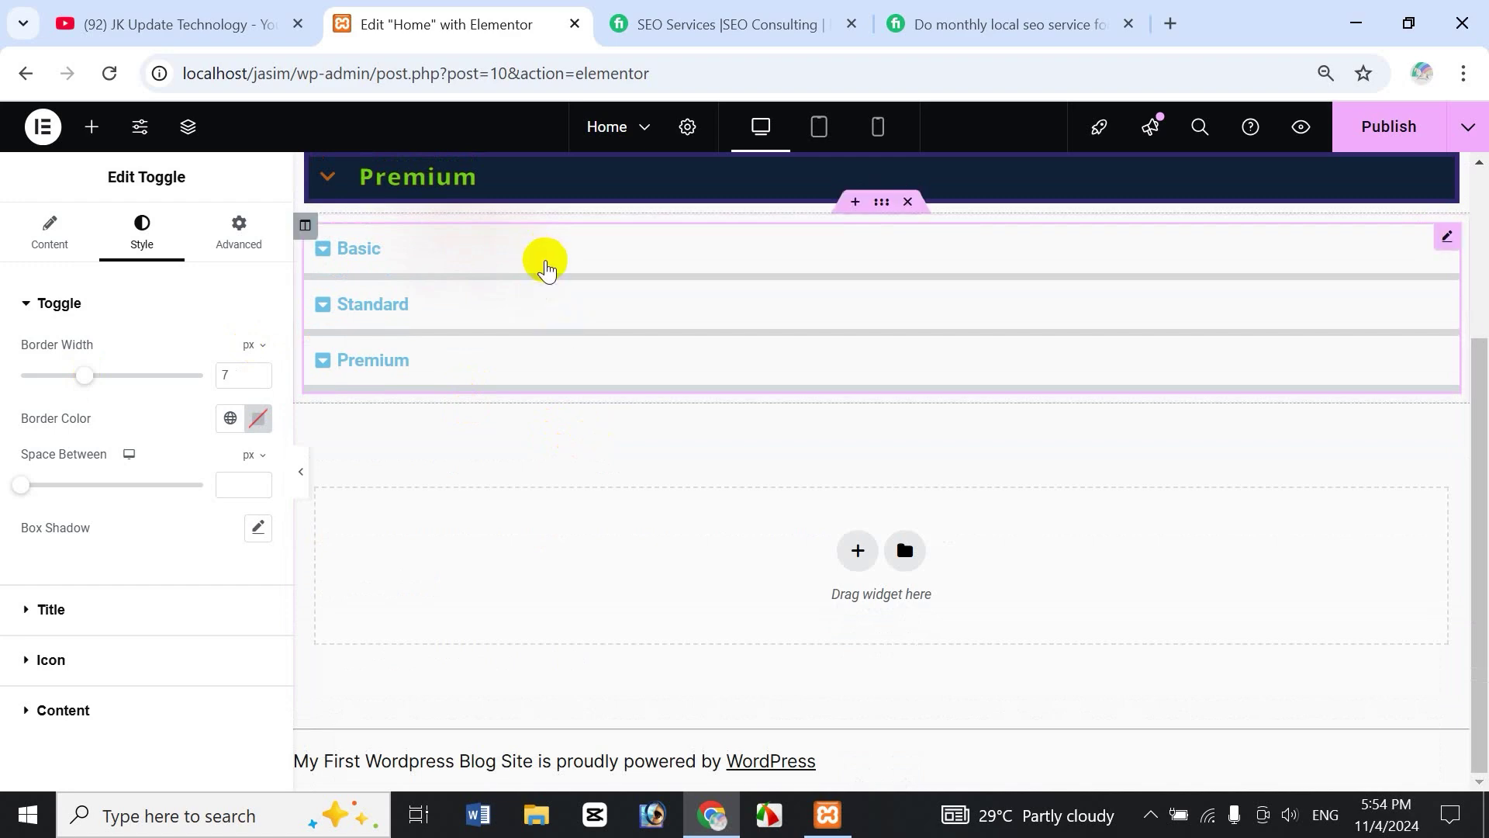
Try border widths of 12, 50 and 20 px on the toggle
drag(83, 375, 129, 376)
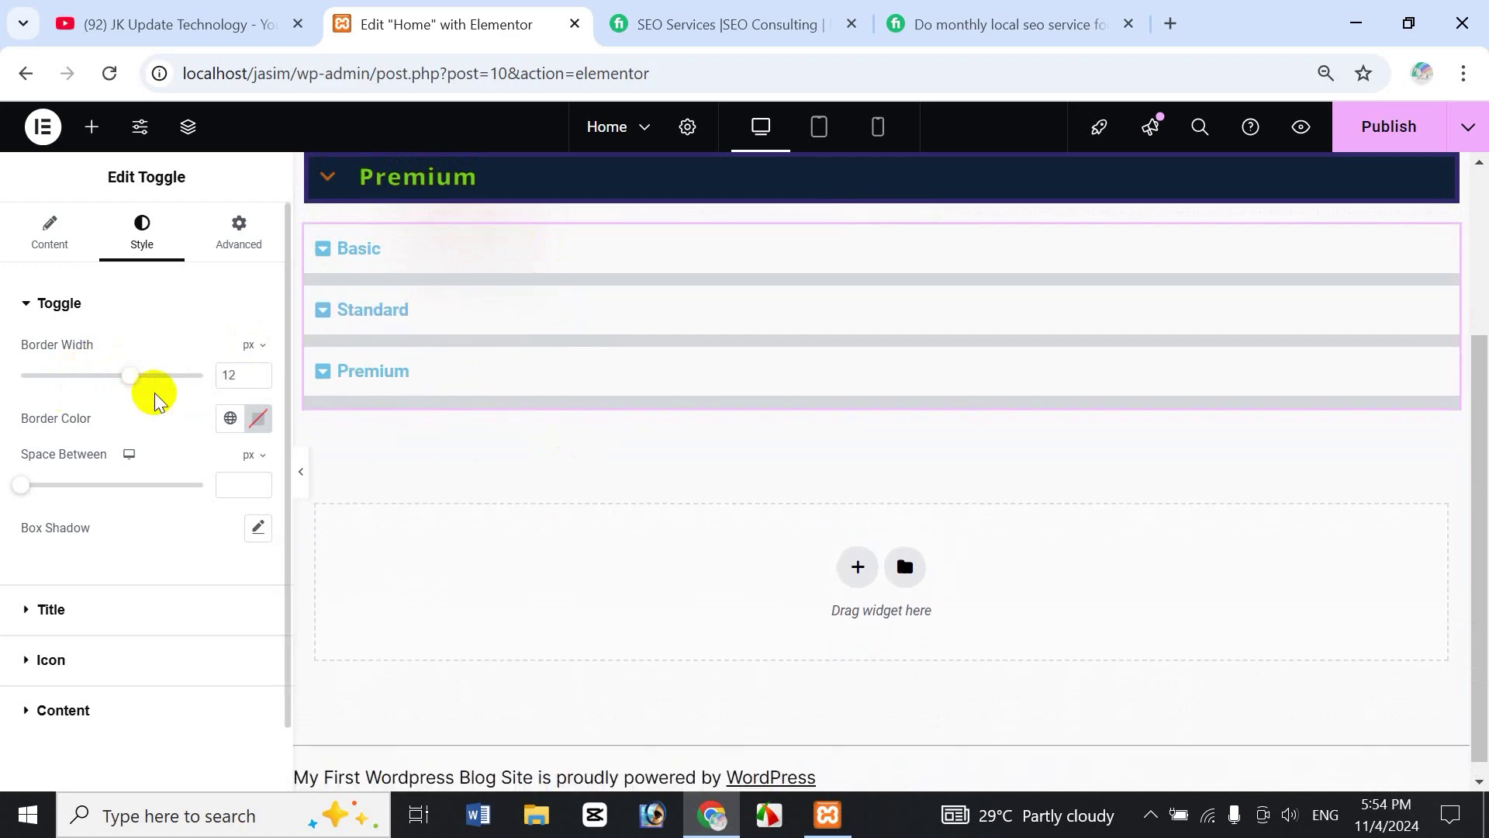
double_click(244, 378)
text(50)
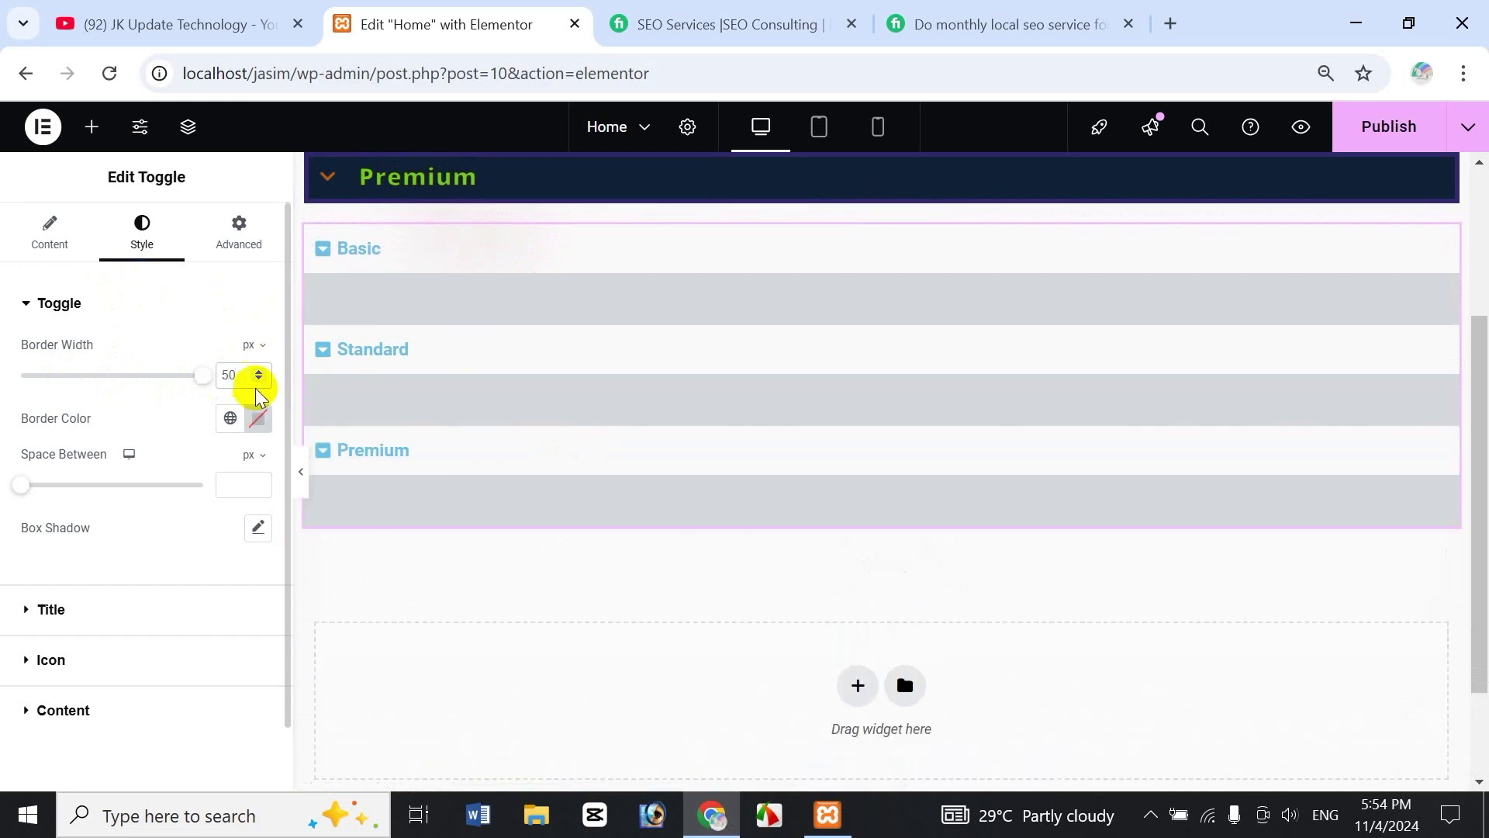
scroll(259, 380, down, 20)
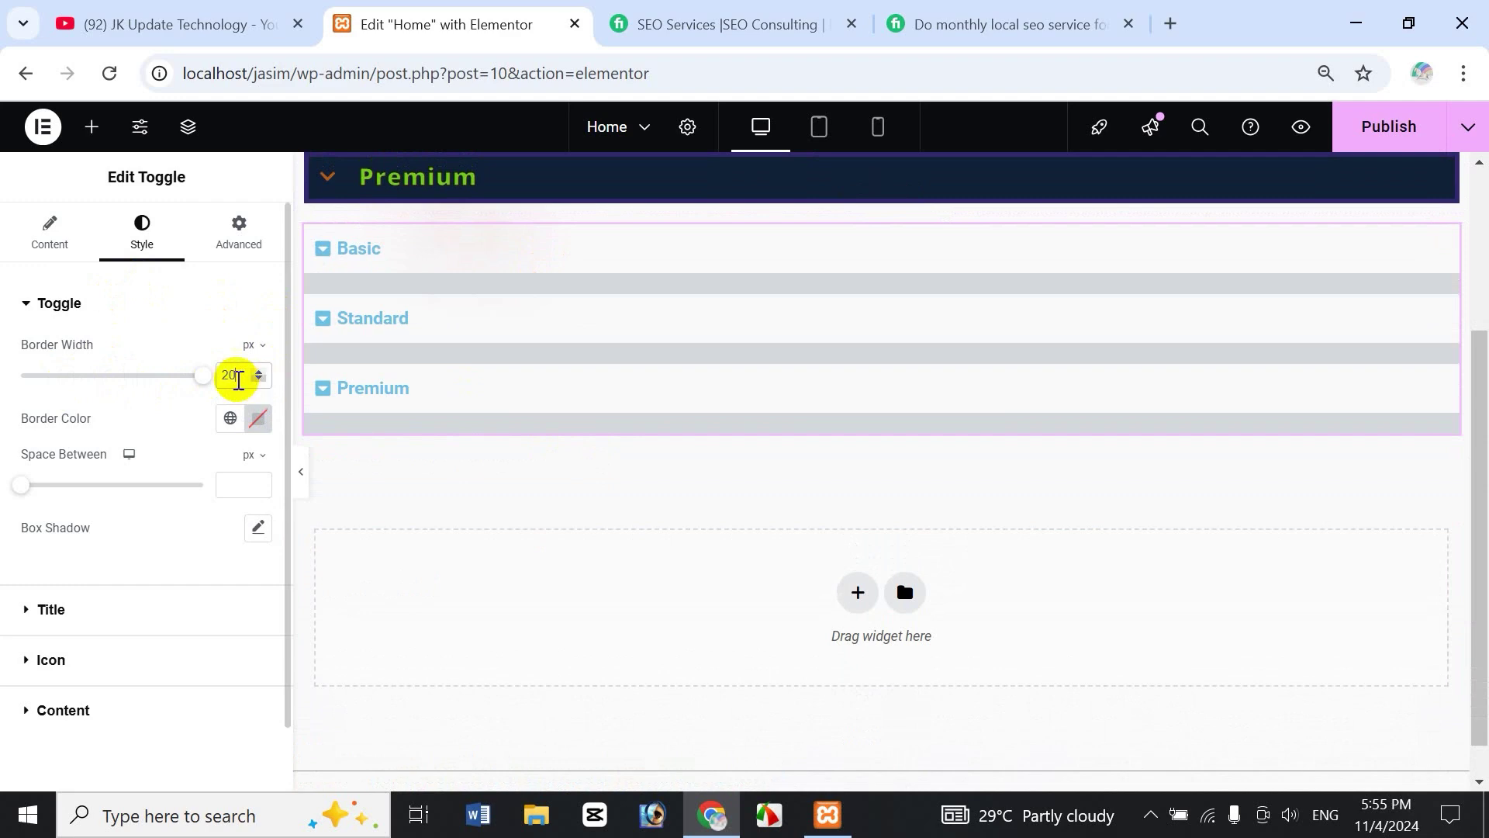
Set the toggle's border width to 3 px
drag(209, 380, 50, 382)
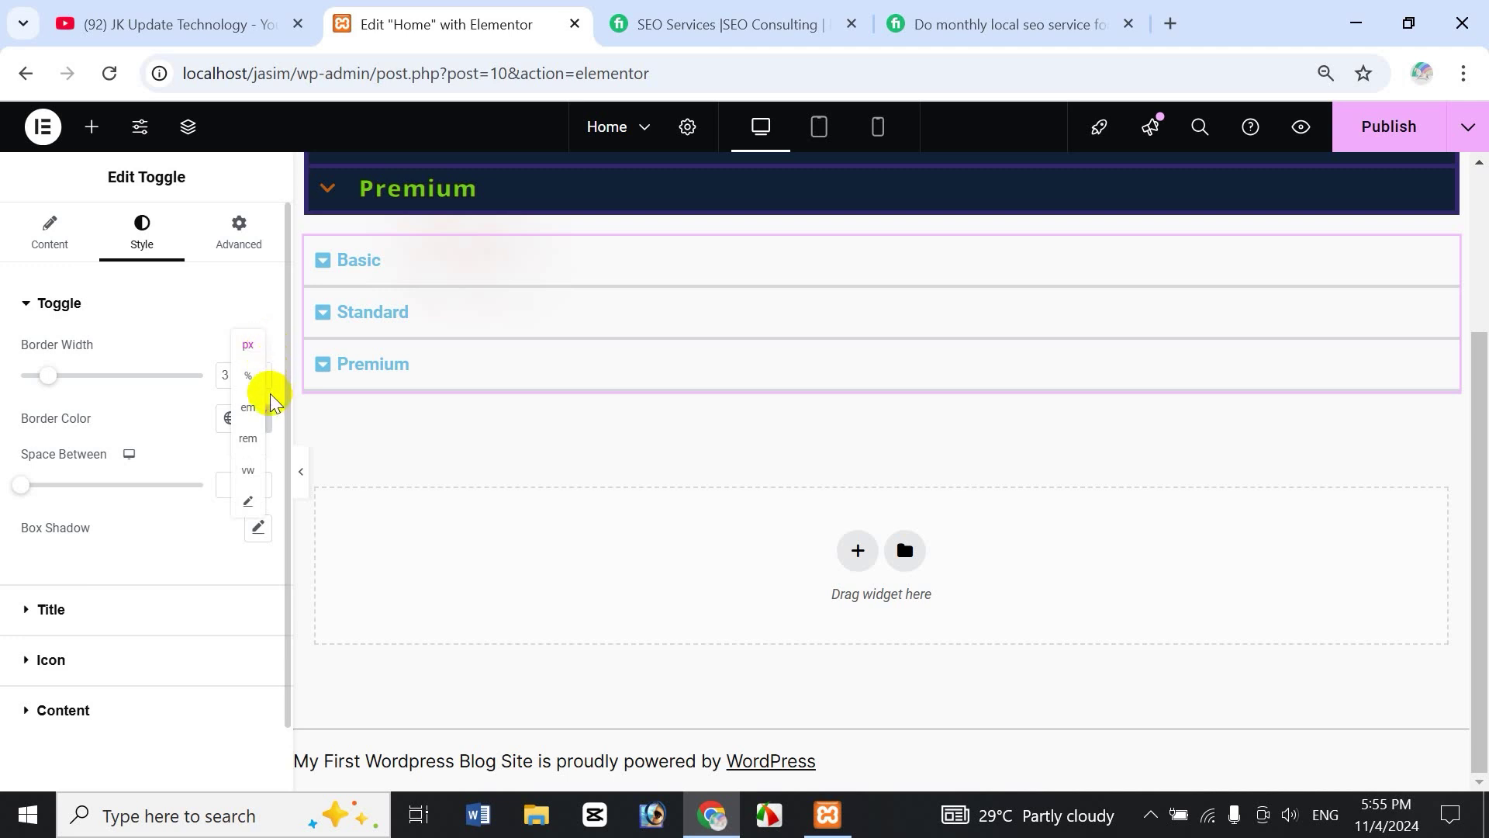
click(140, 344)
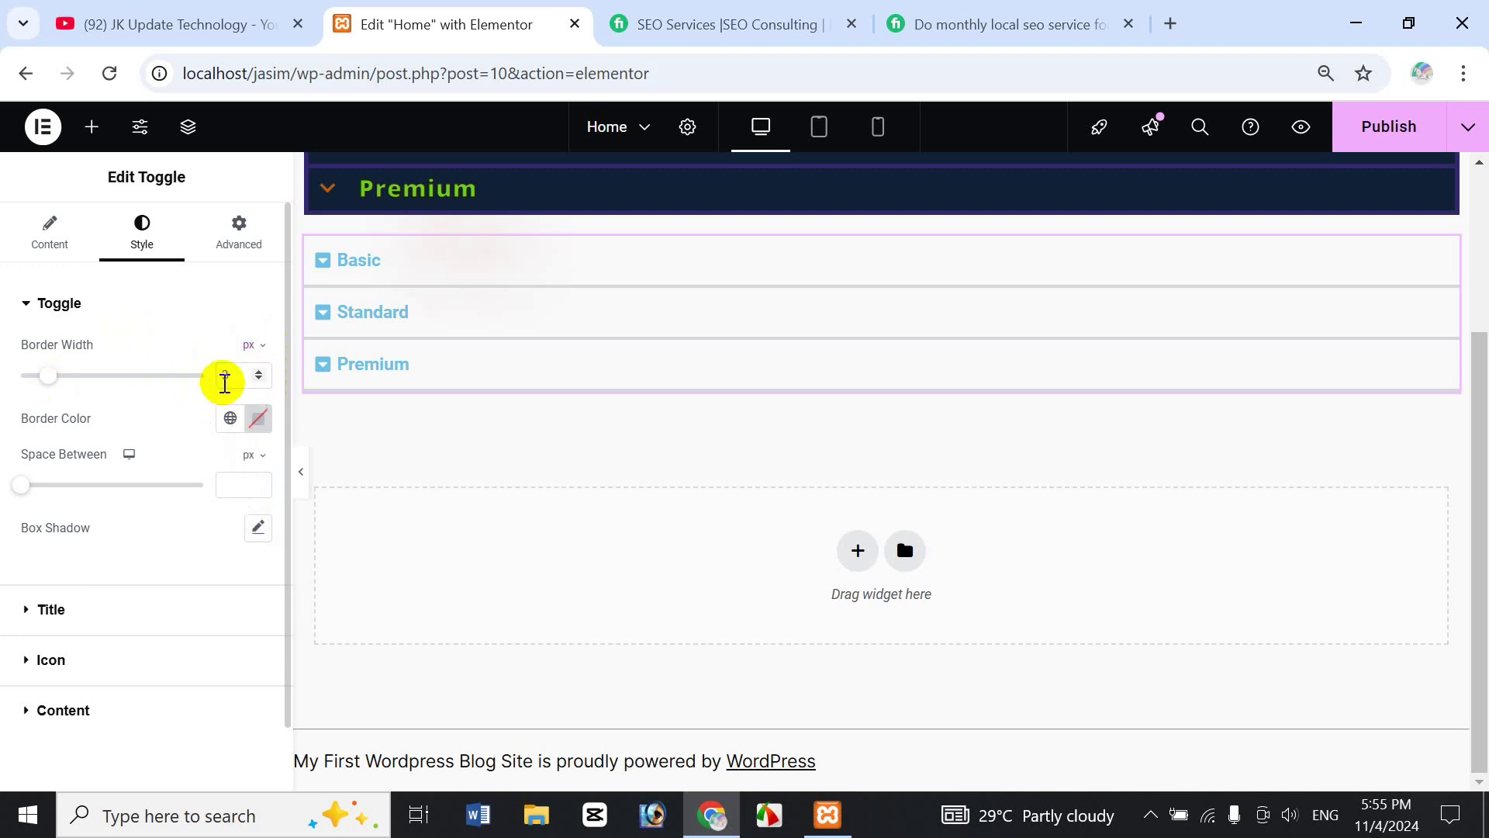
text(3)
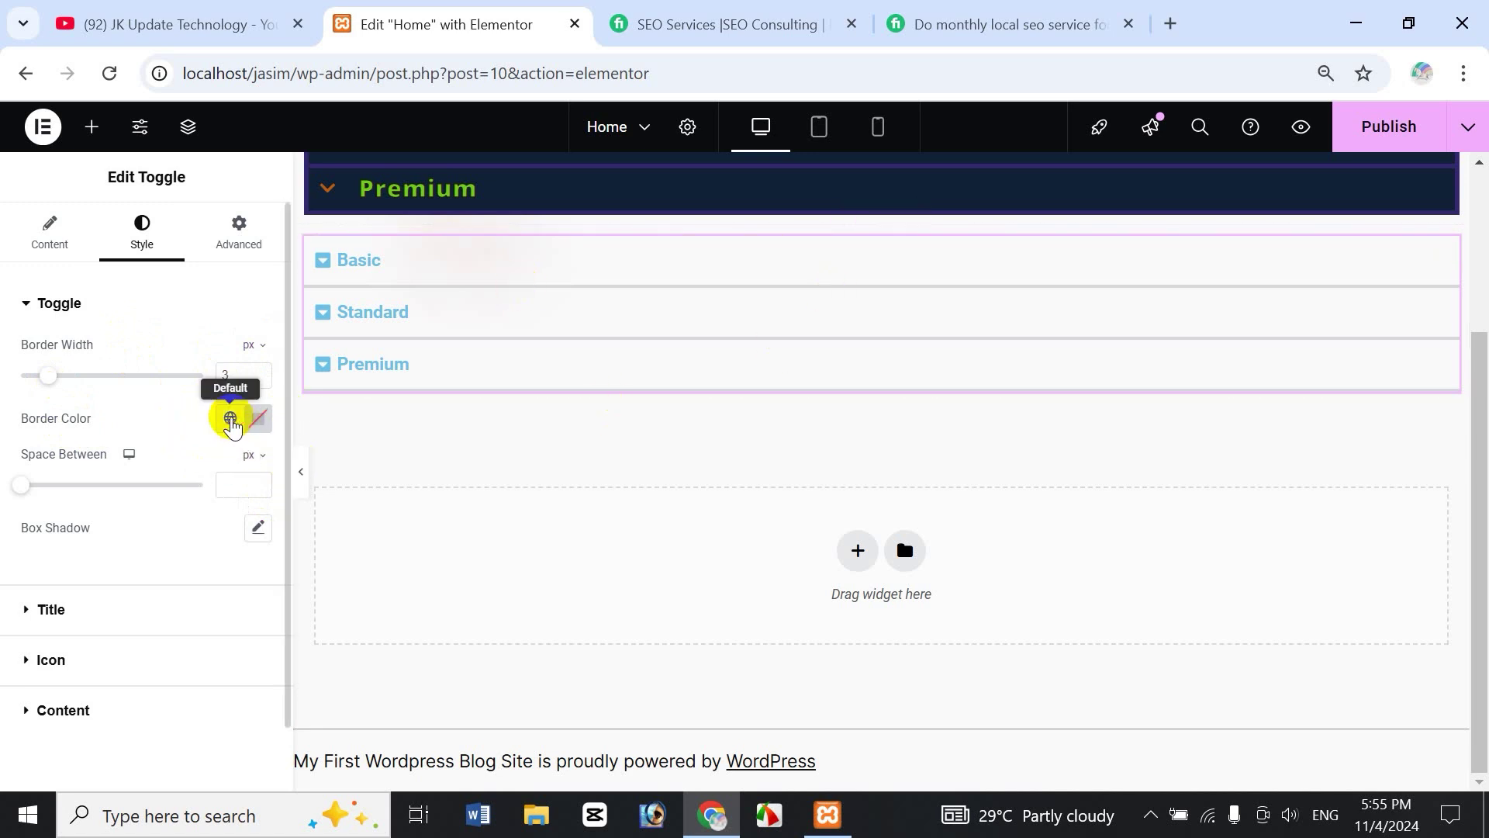
Set the toggle's border color to the custom dark red #A43737
click(230, 419)
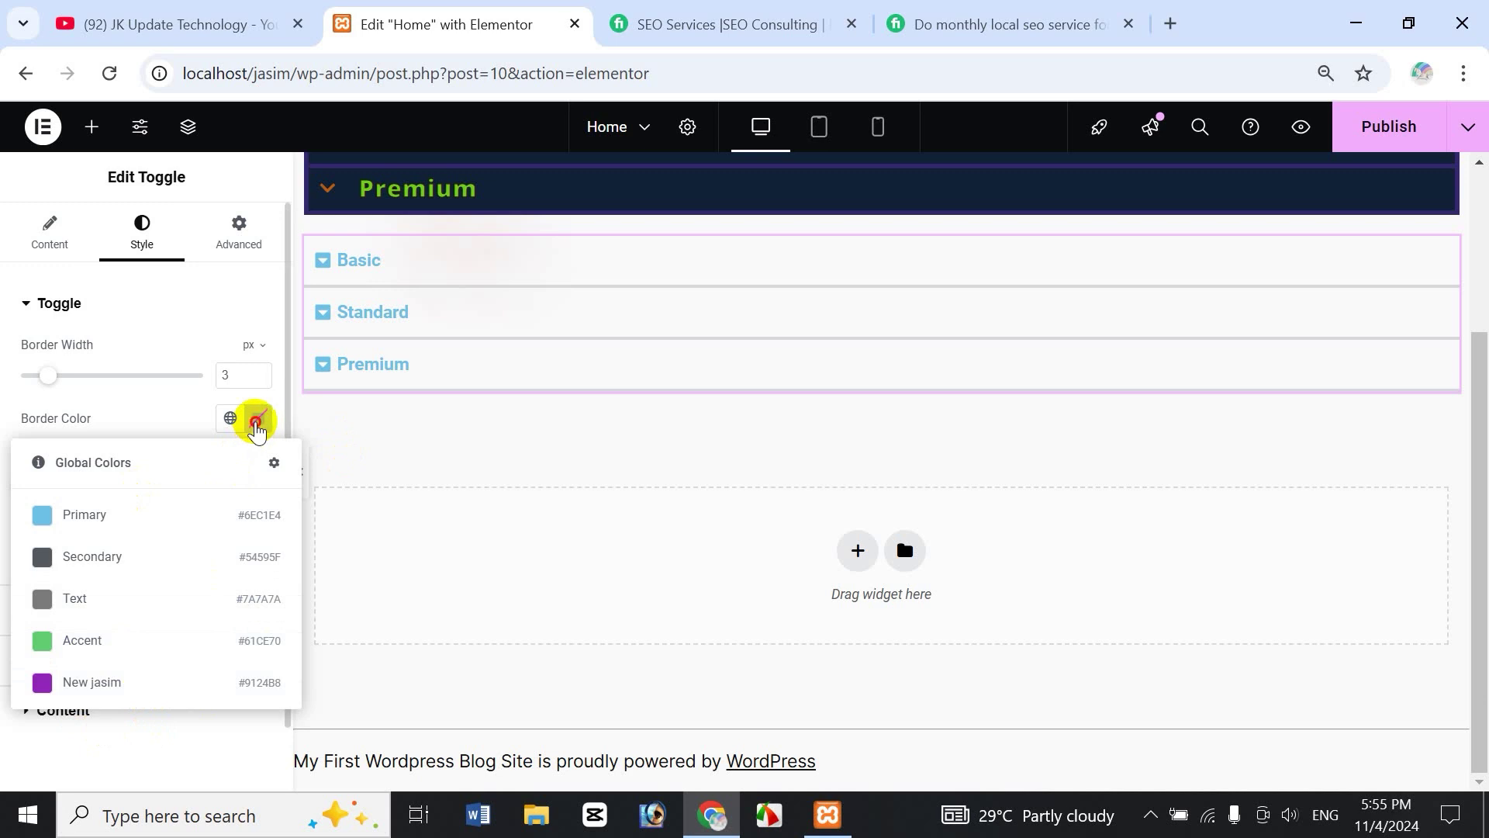
click(257, 425)
drag(329, 522, 275, 630)
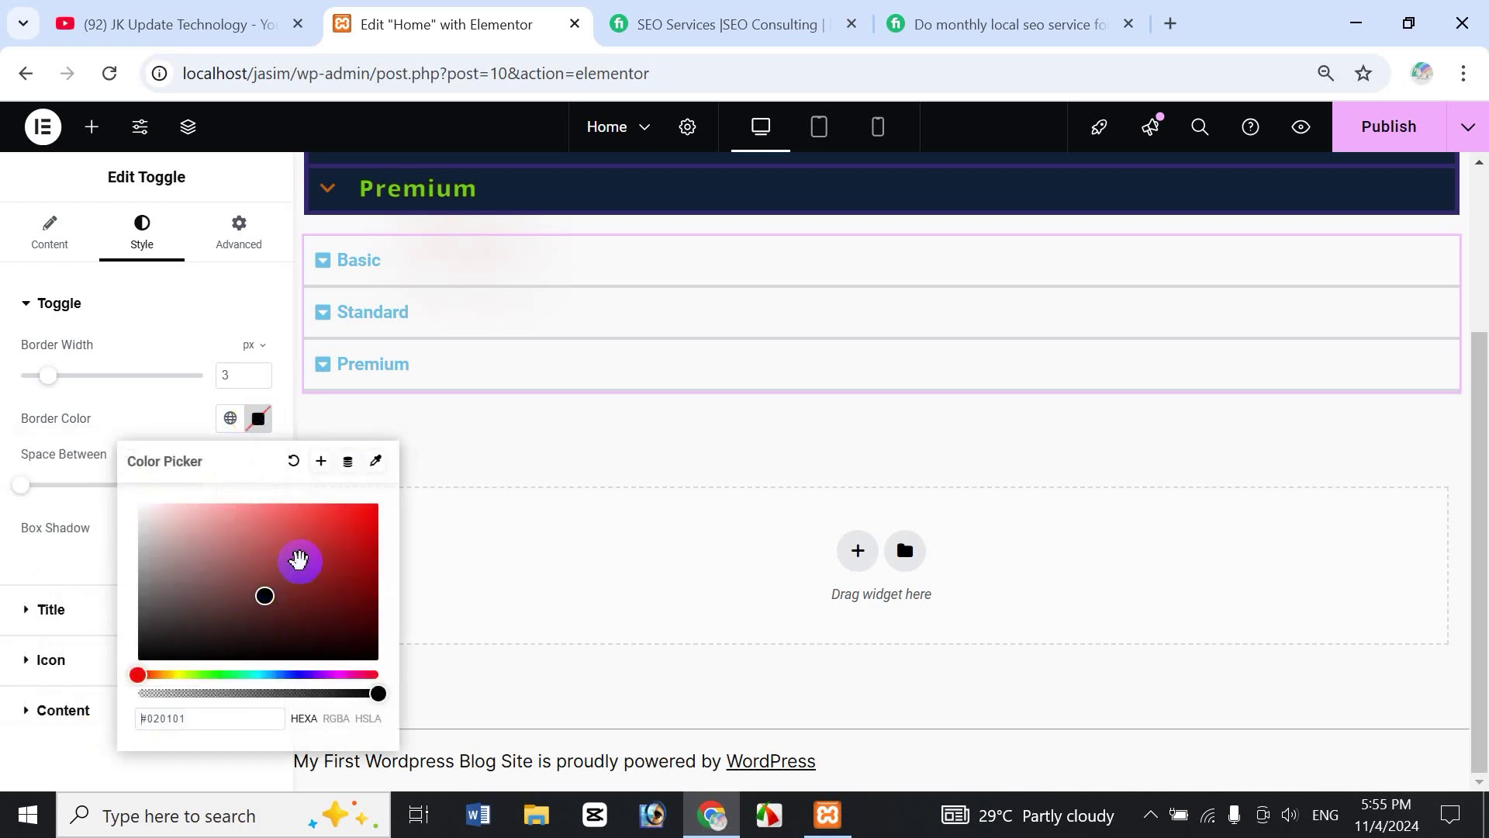
click(299, 559)
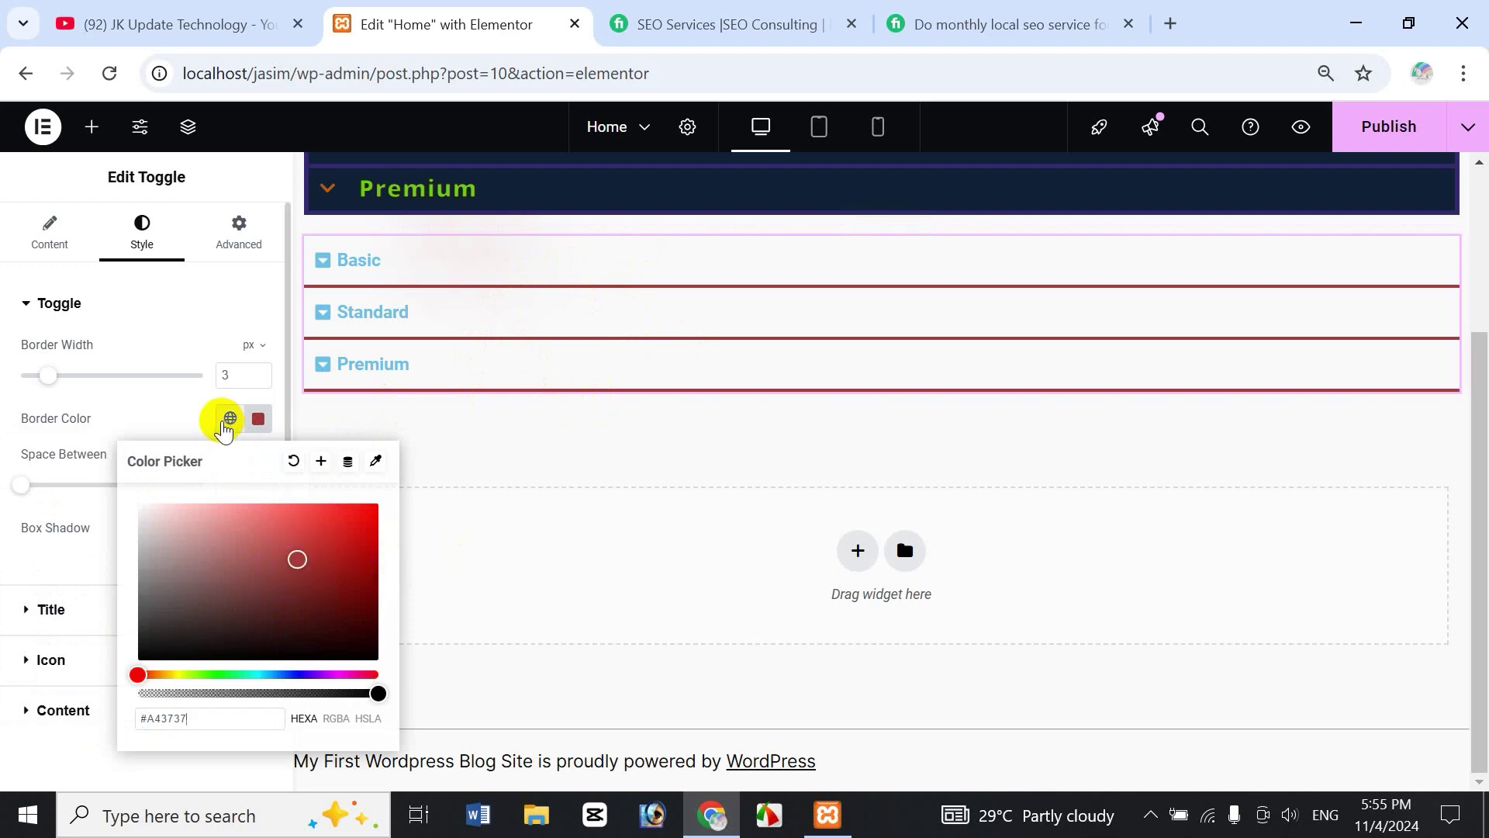
Save the dark red border color as a new global color under a custom name and check the global colors list
click(319, 460)
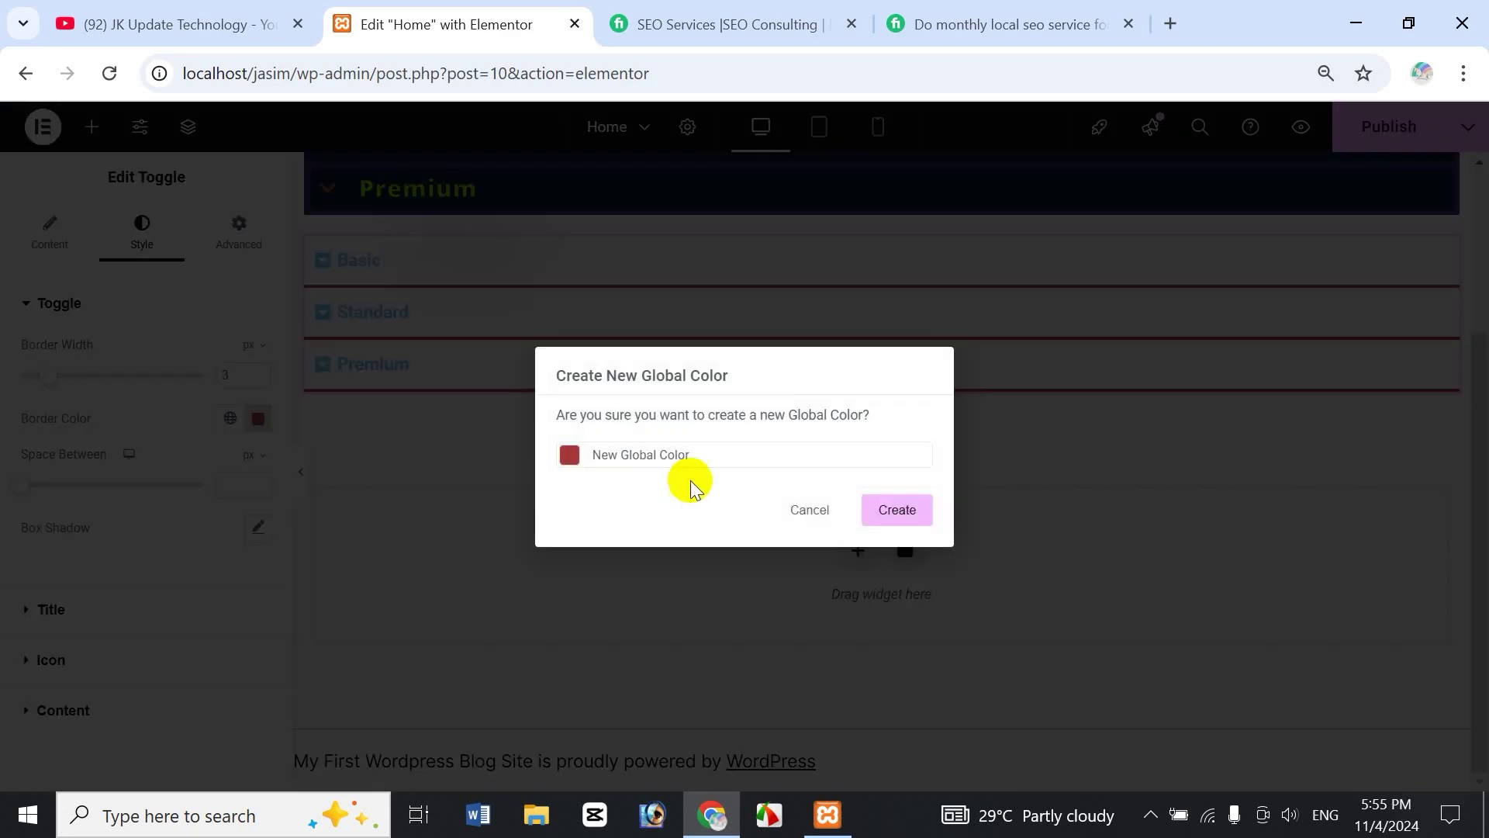
drag(707, 463, 561, 489)
text(ja)
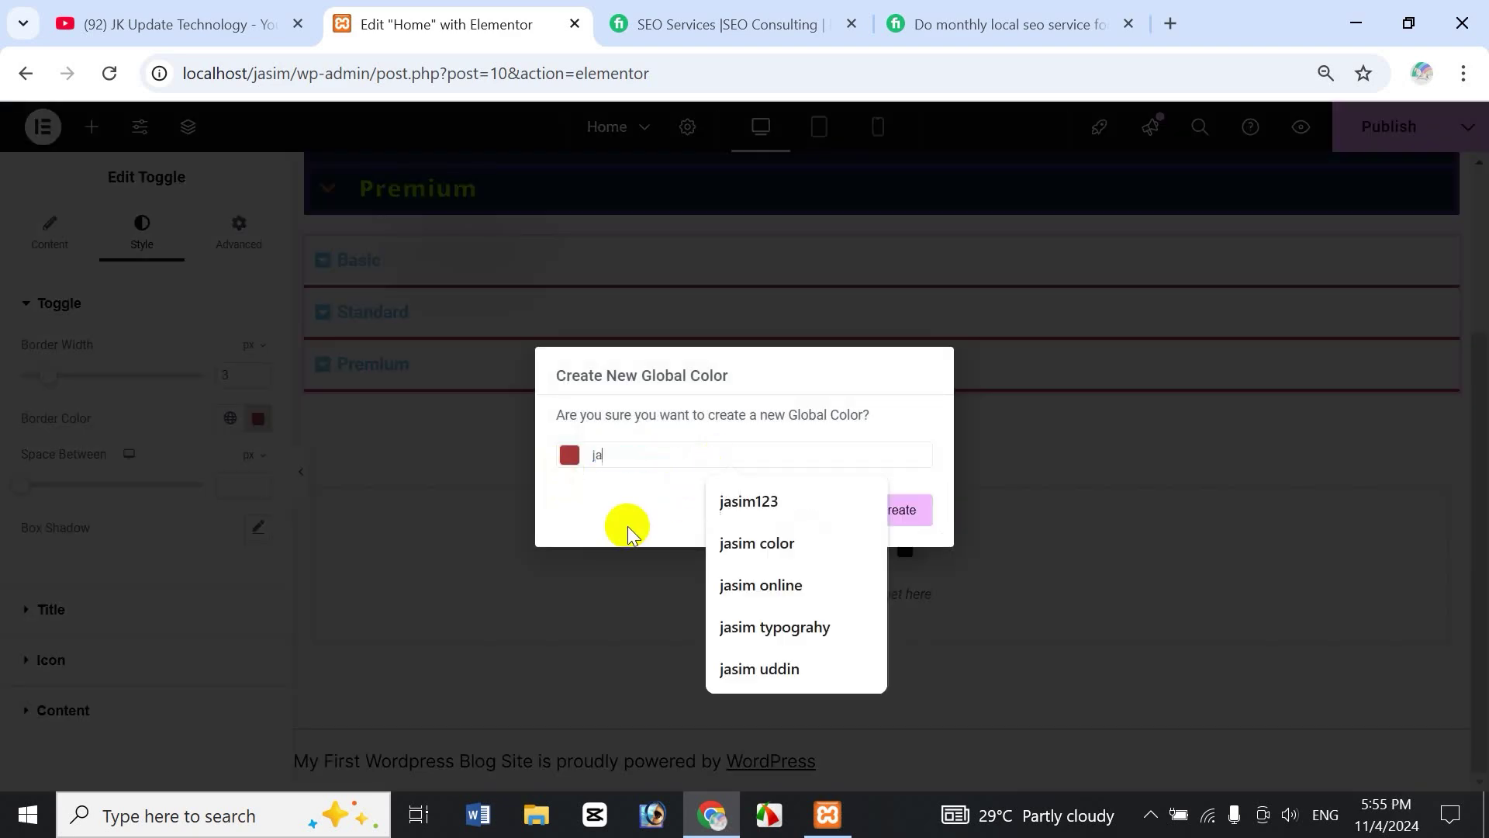
text(sim 123)
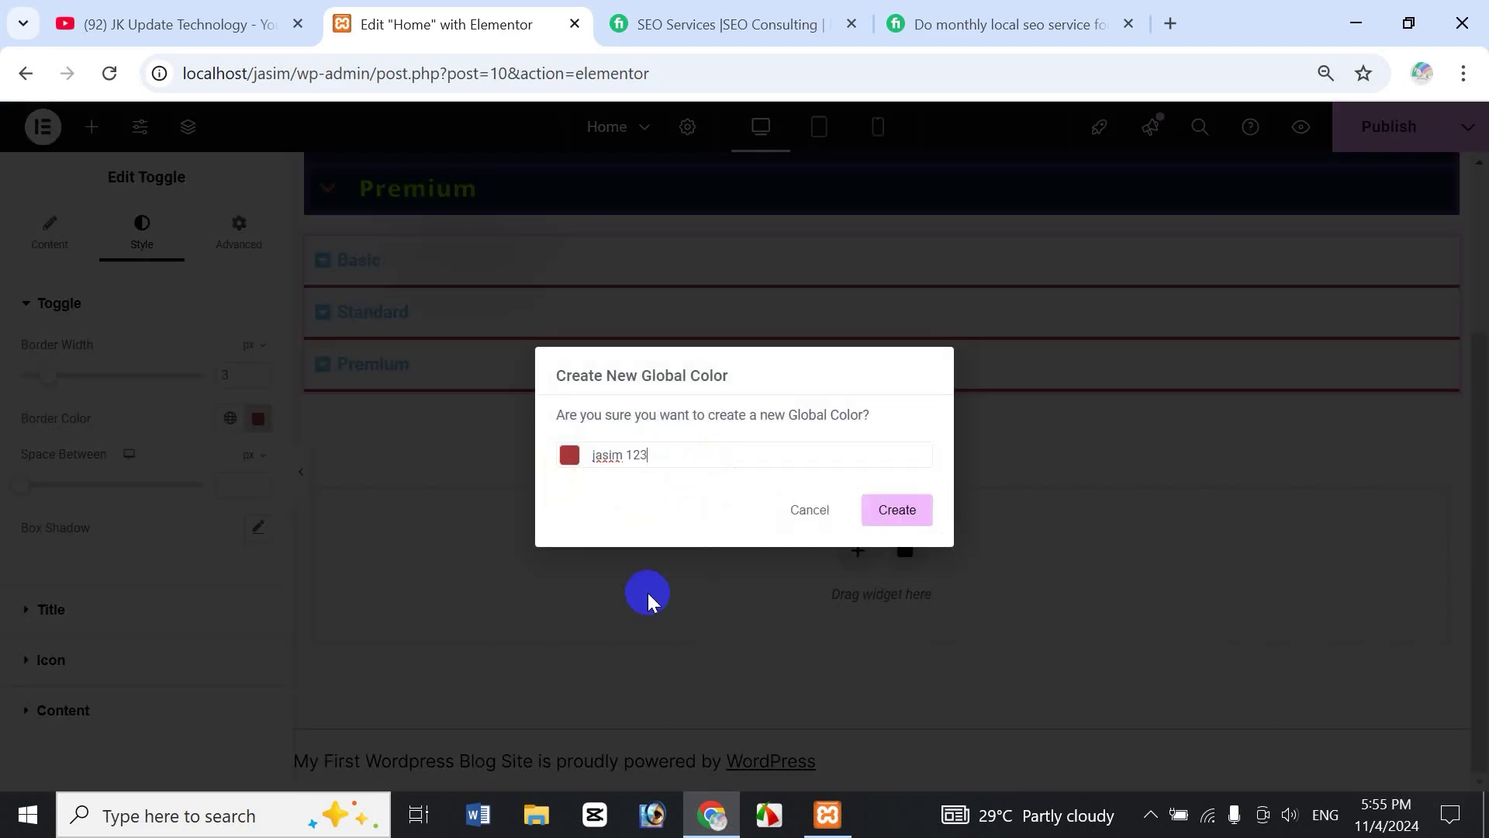
click(884, 510)
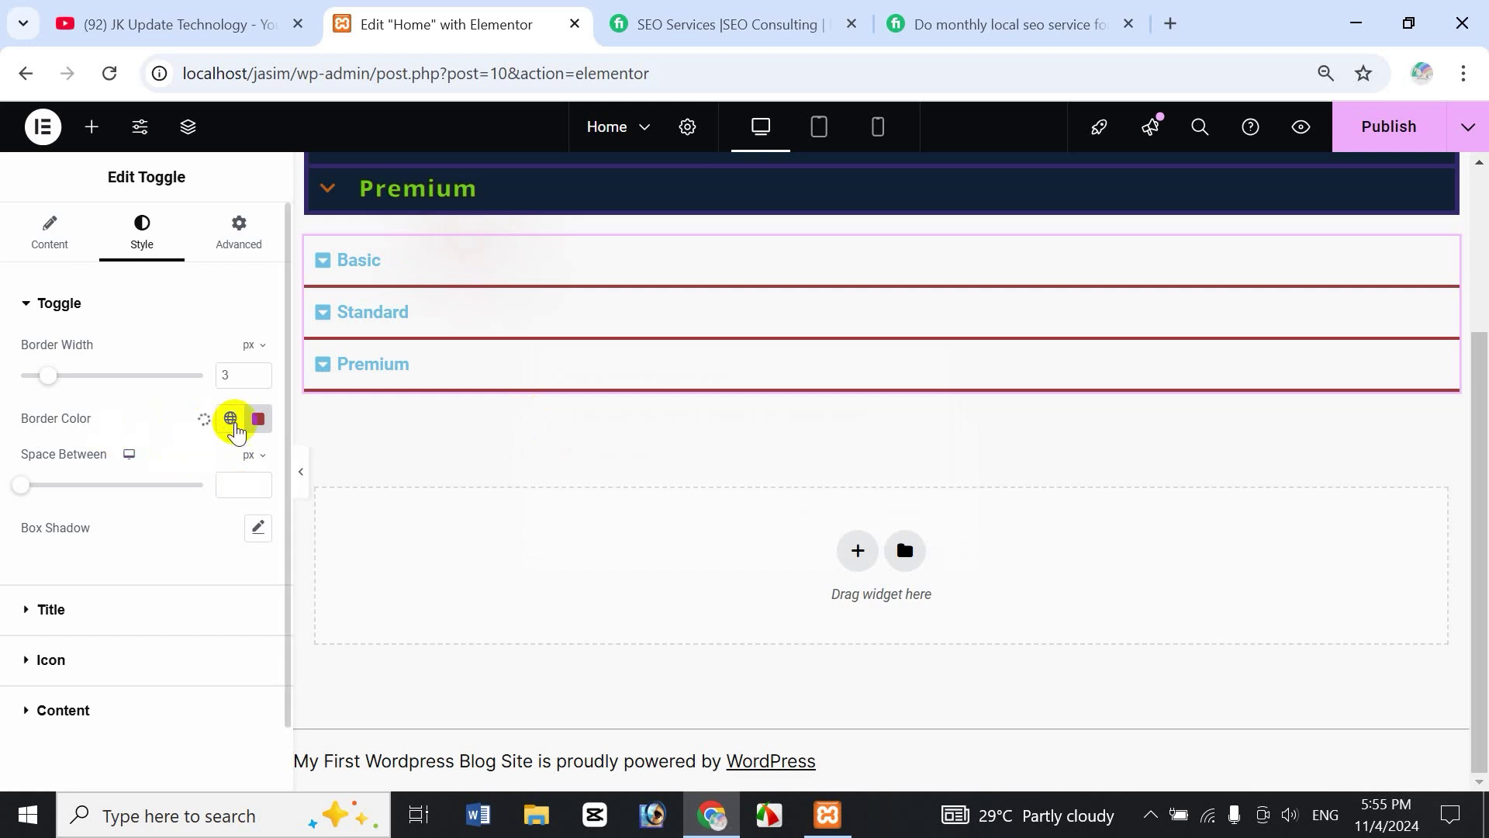
click(230, 420)
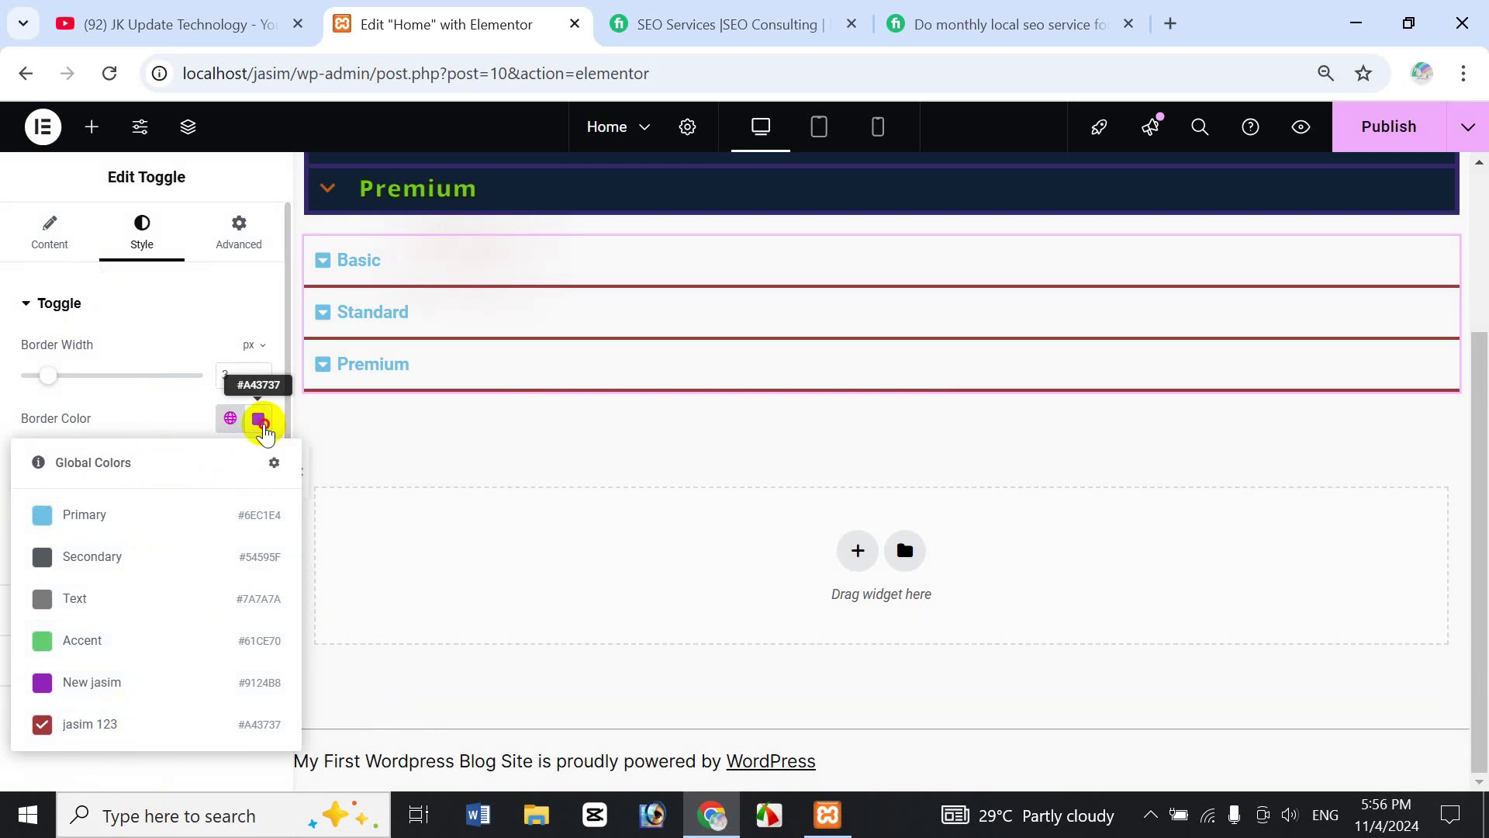
Search Google for "pink color code" in a new browser tab and copy the hex code #FFC0CB
click(258, 419)
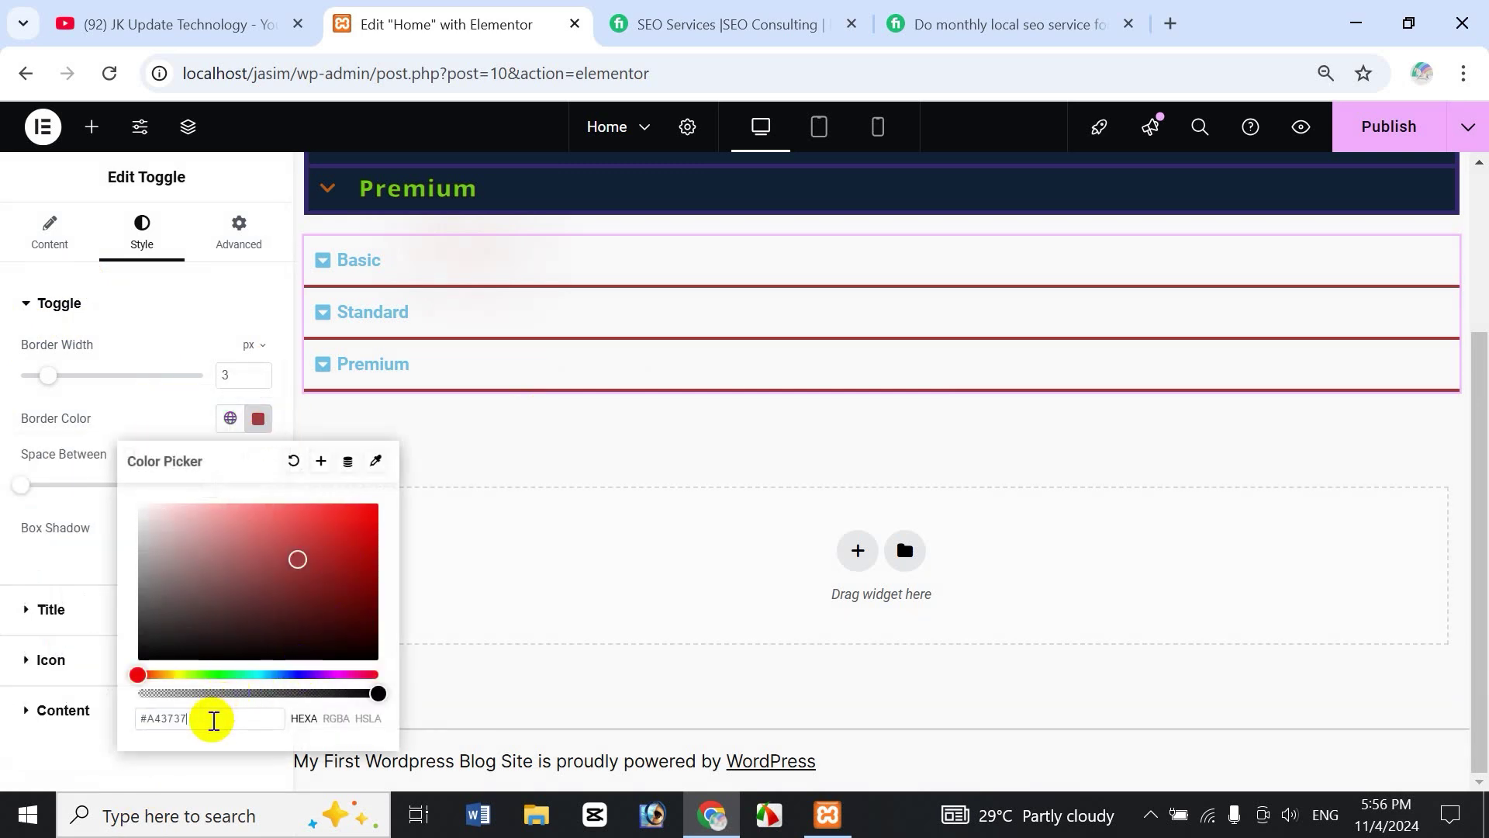
drag(146, 725, 225, 717)
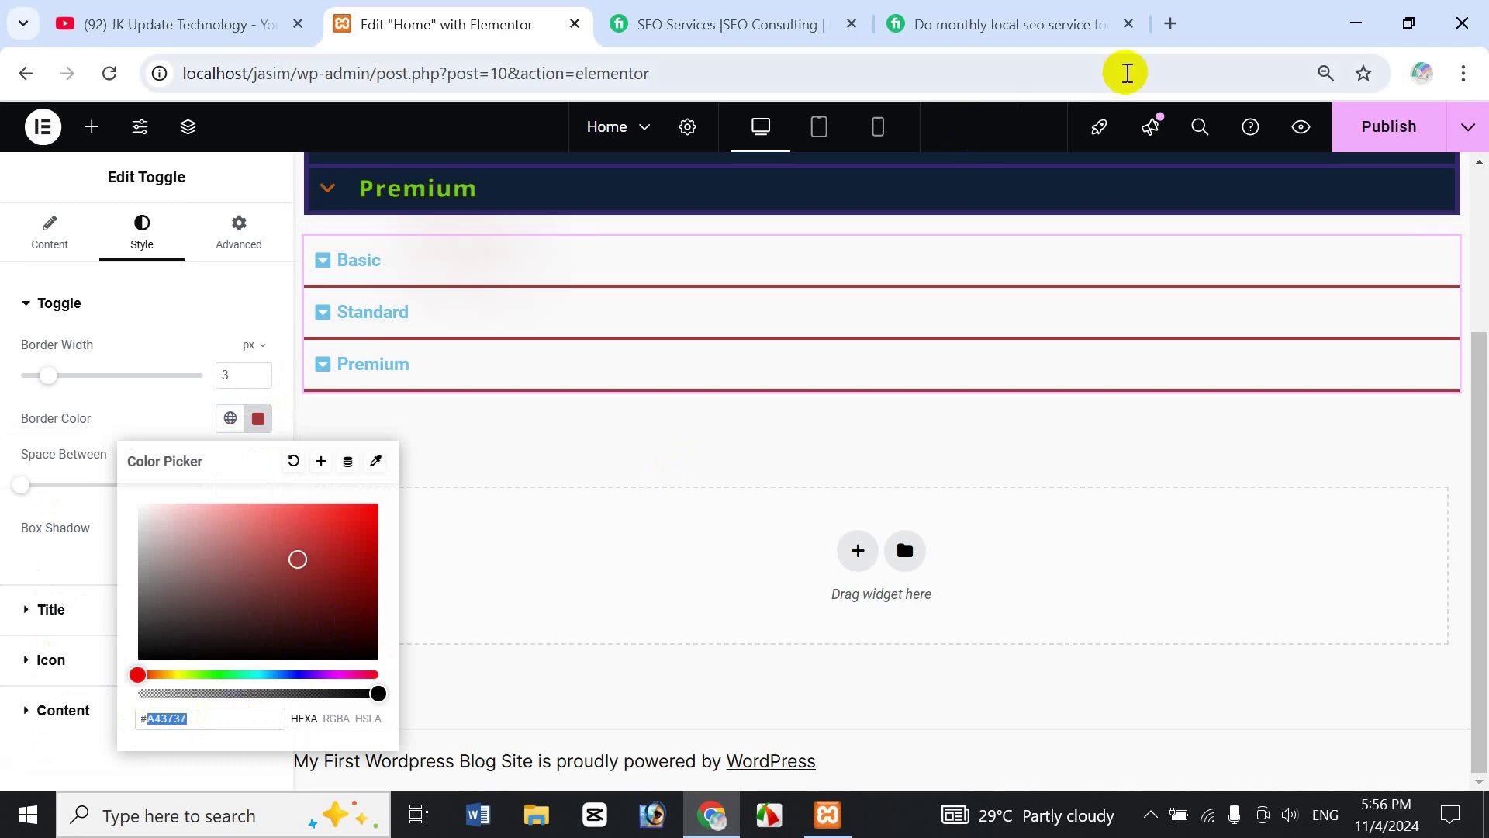
click(1171, 24)
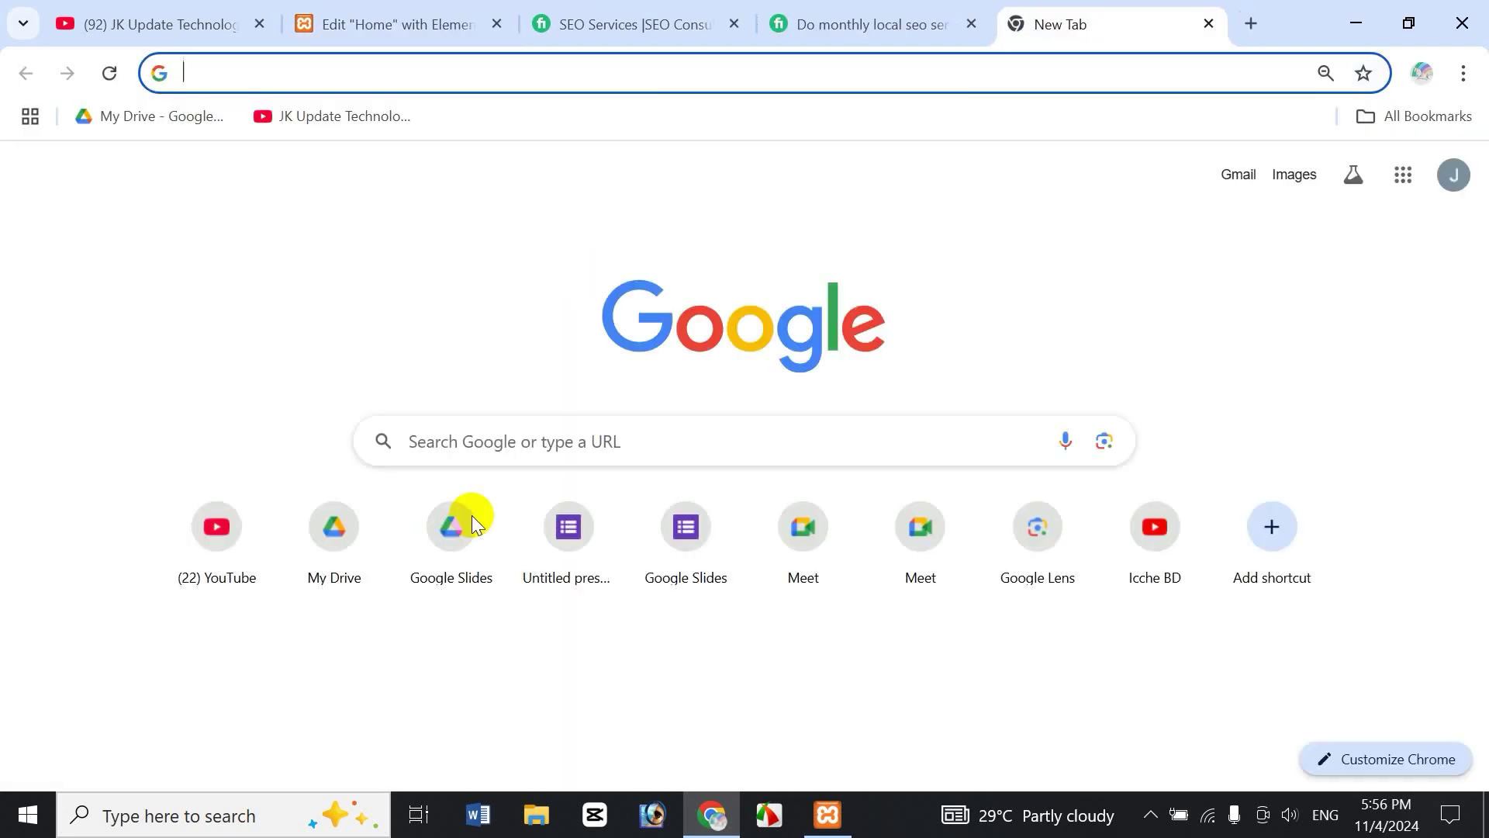
click(533, 453)
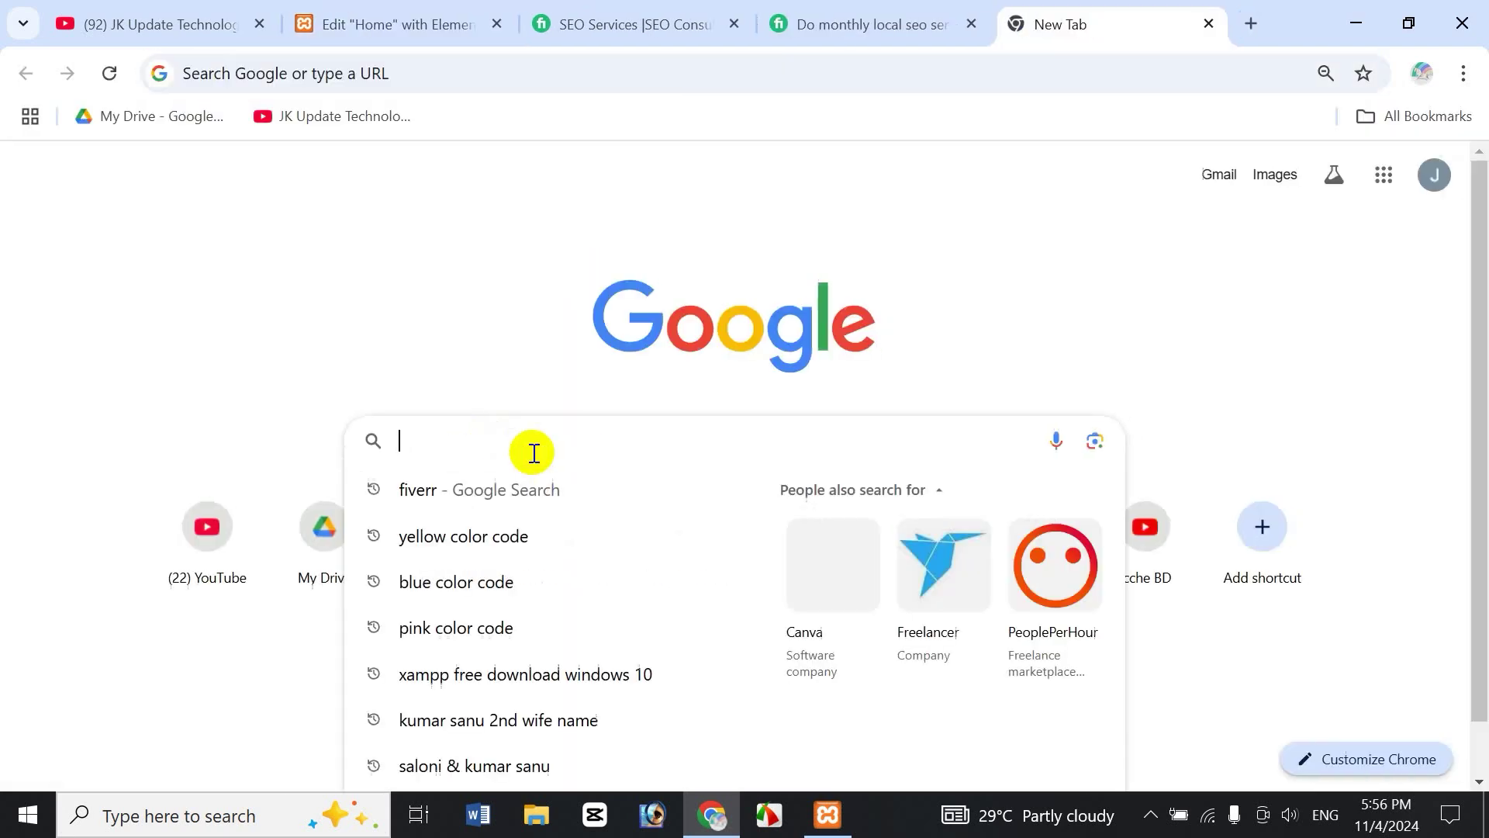
text(pn)
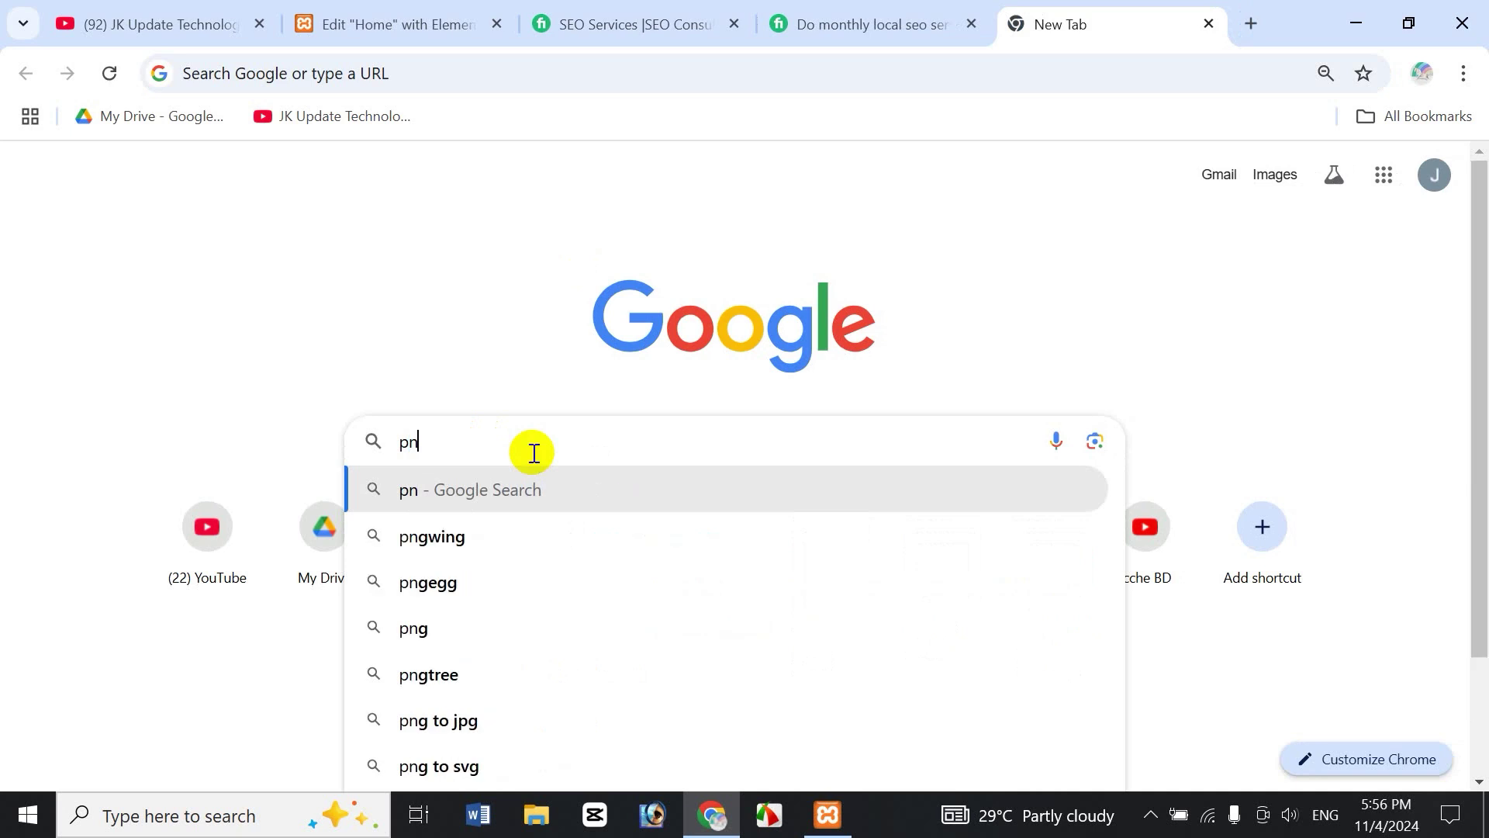
key(BackSpace)
text(ink color code)
key(Return)
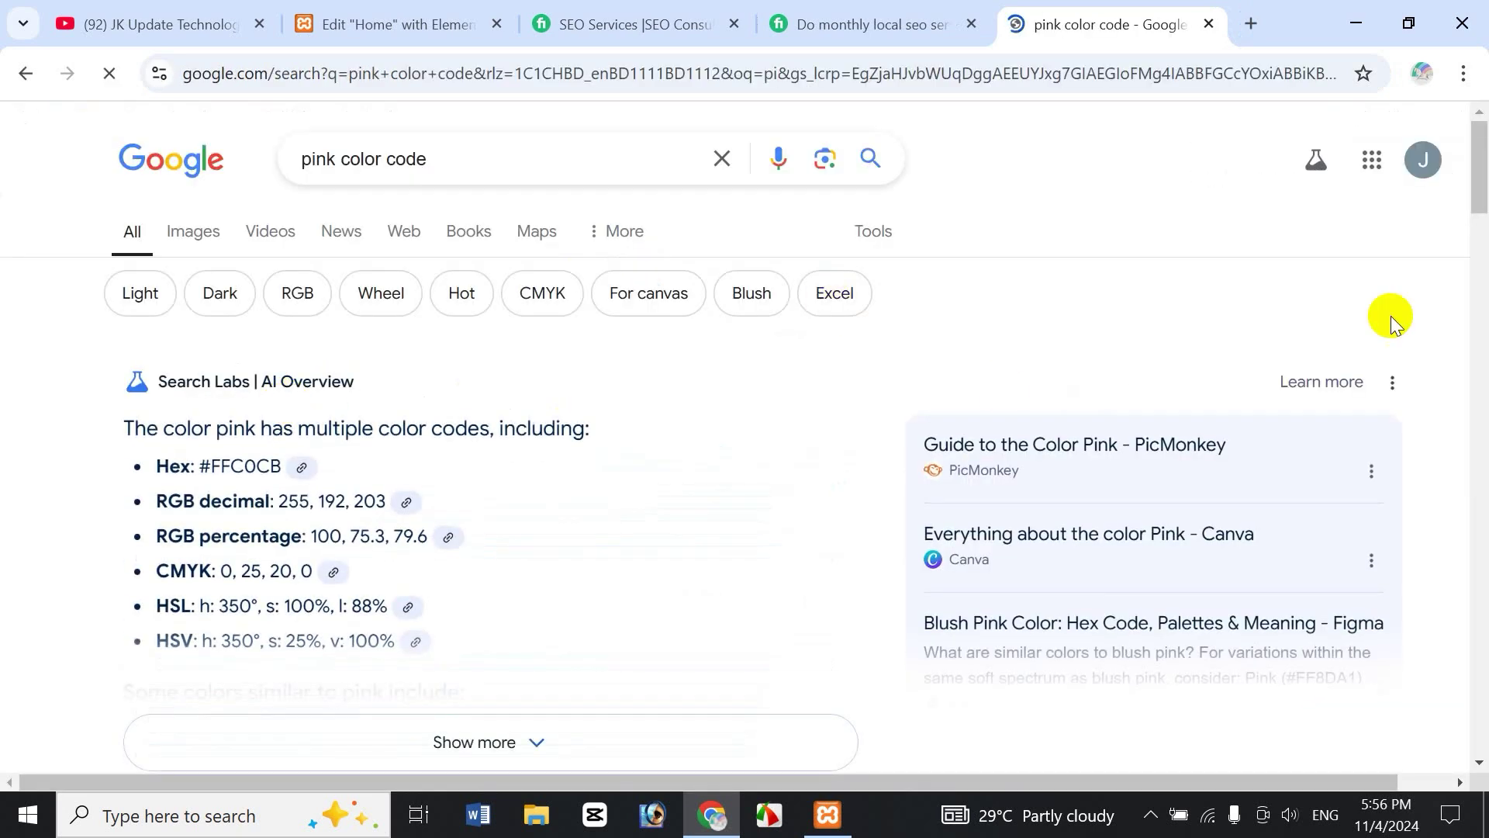
scroll(1481, 200, down, 2)
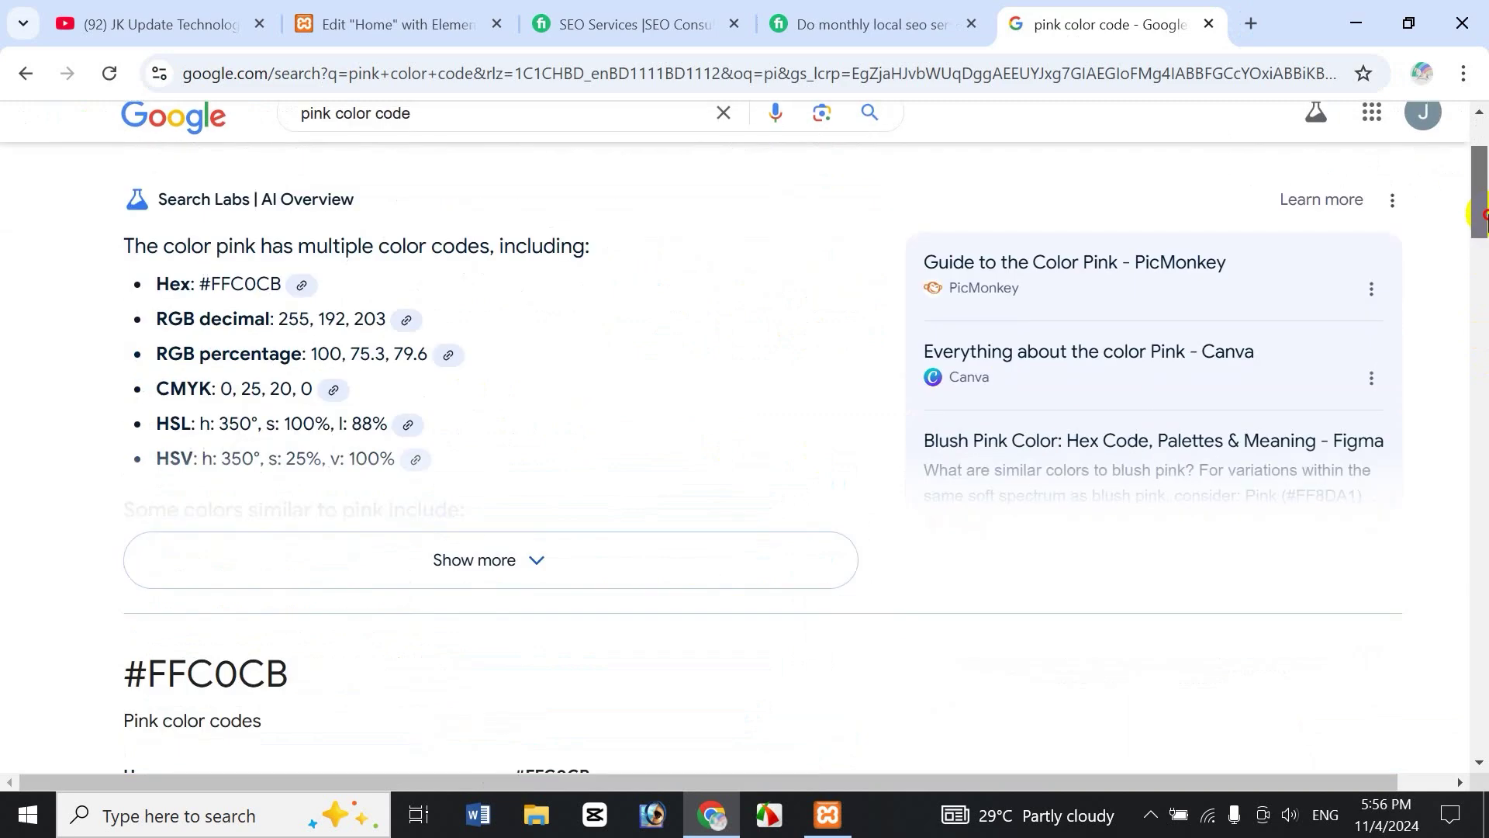
drag(132, 668, 373, 683)
key(ctrl+c)
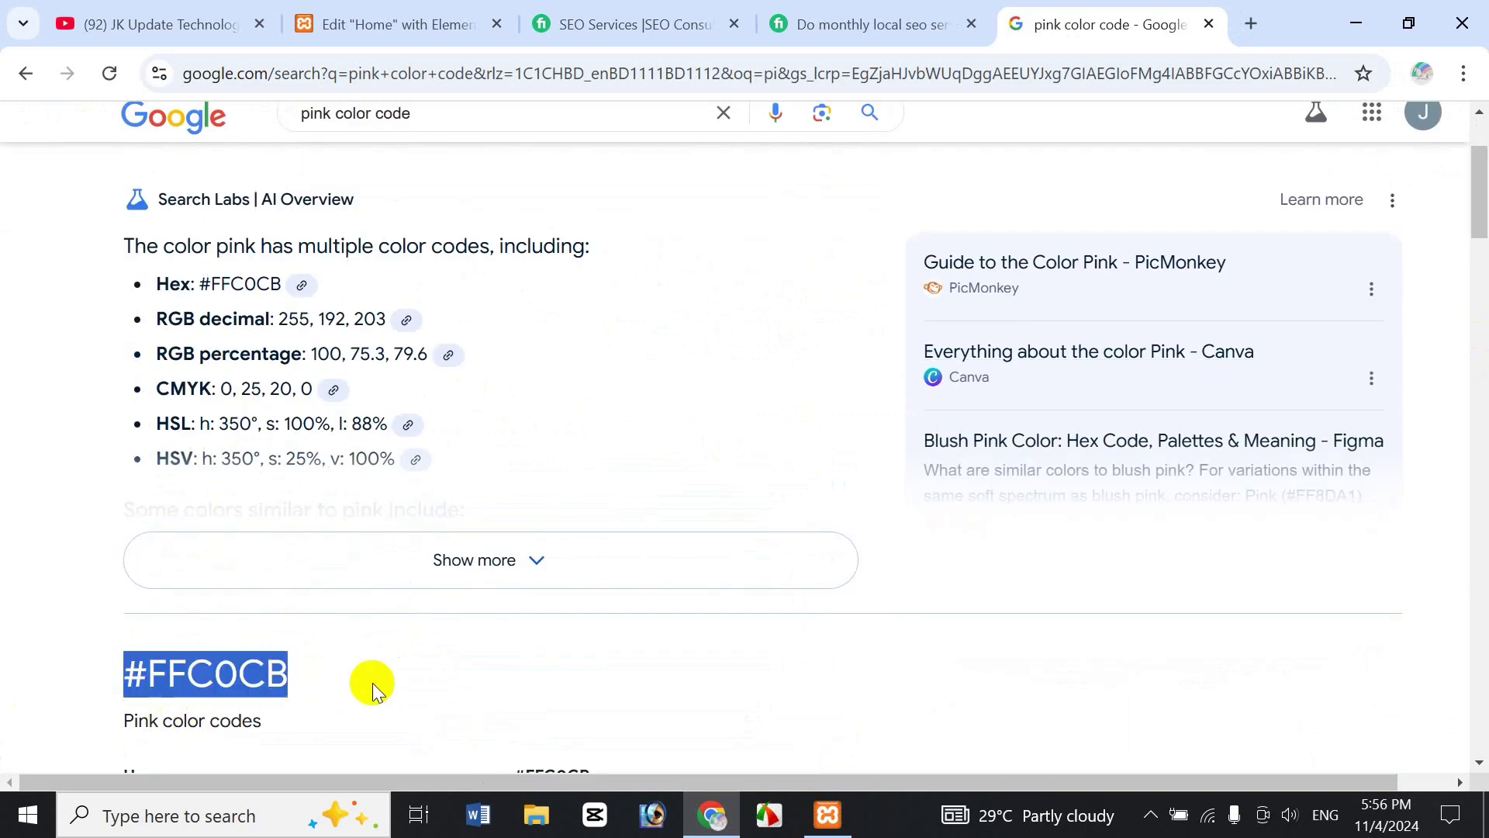
Return to the Elementor tab and replace the toggle's border color with the copied pink code #FFC0CB
click(417, 26)
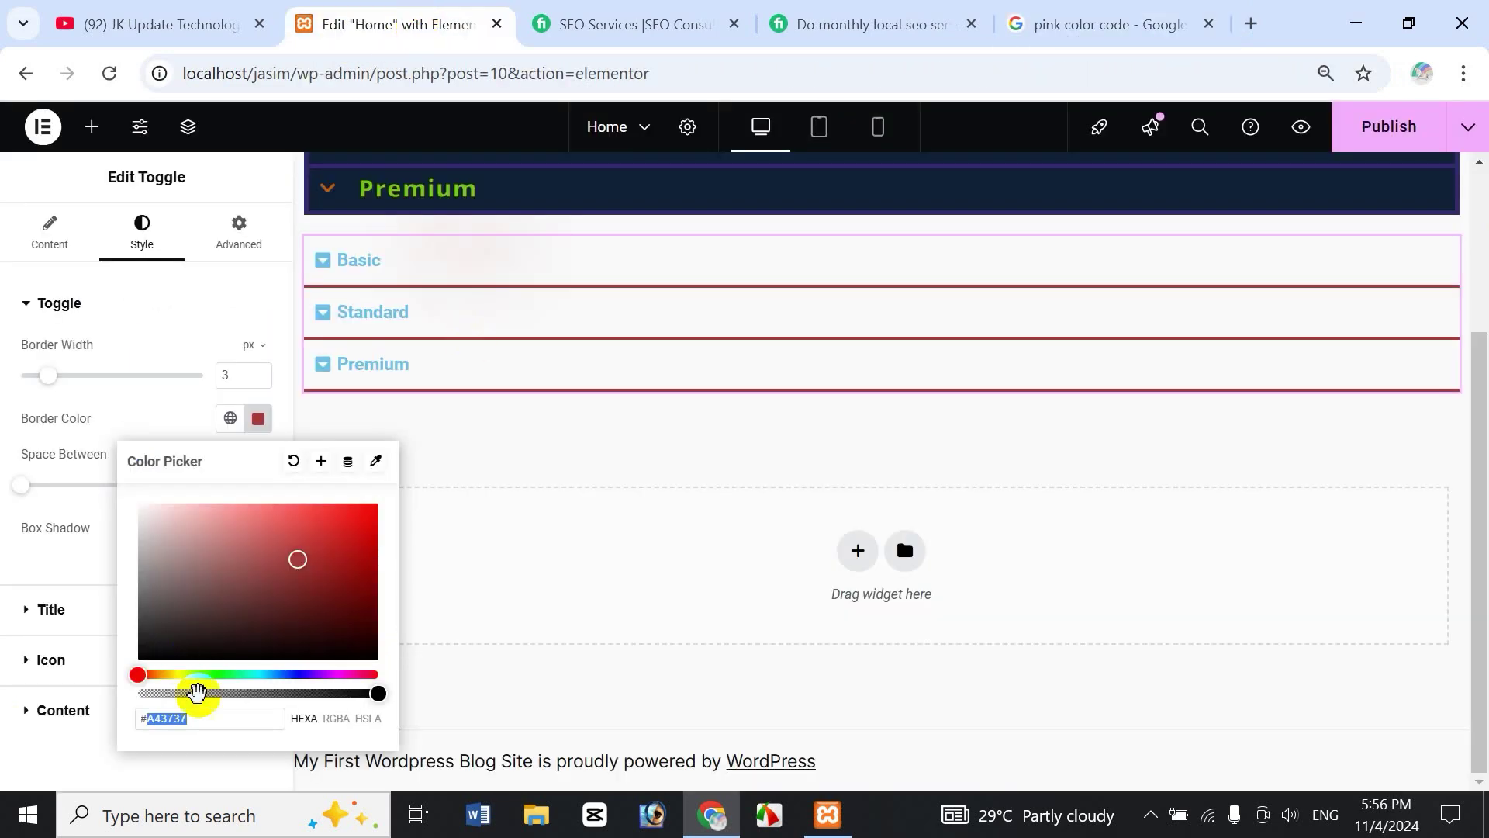
drag(167, 718, 139, 722)
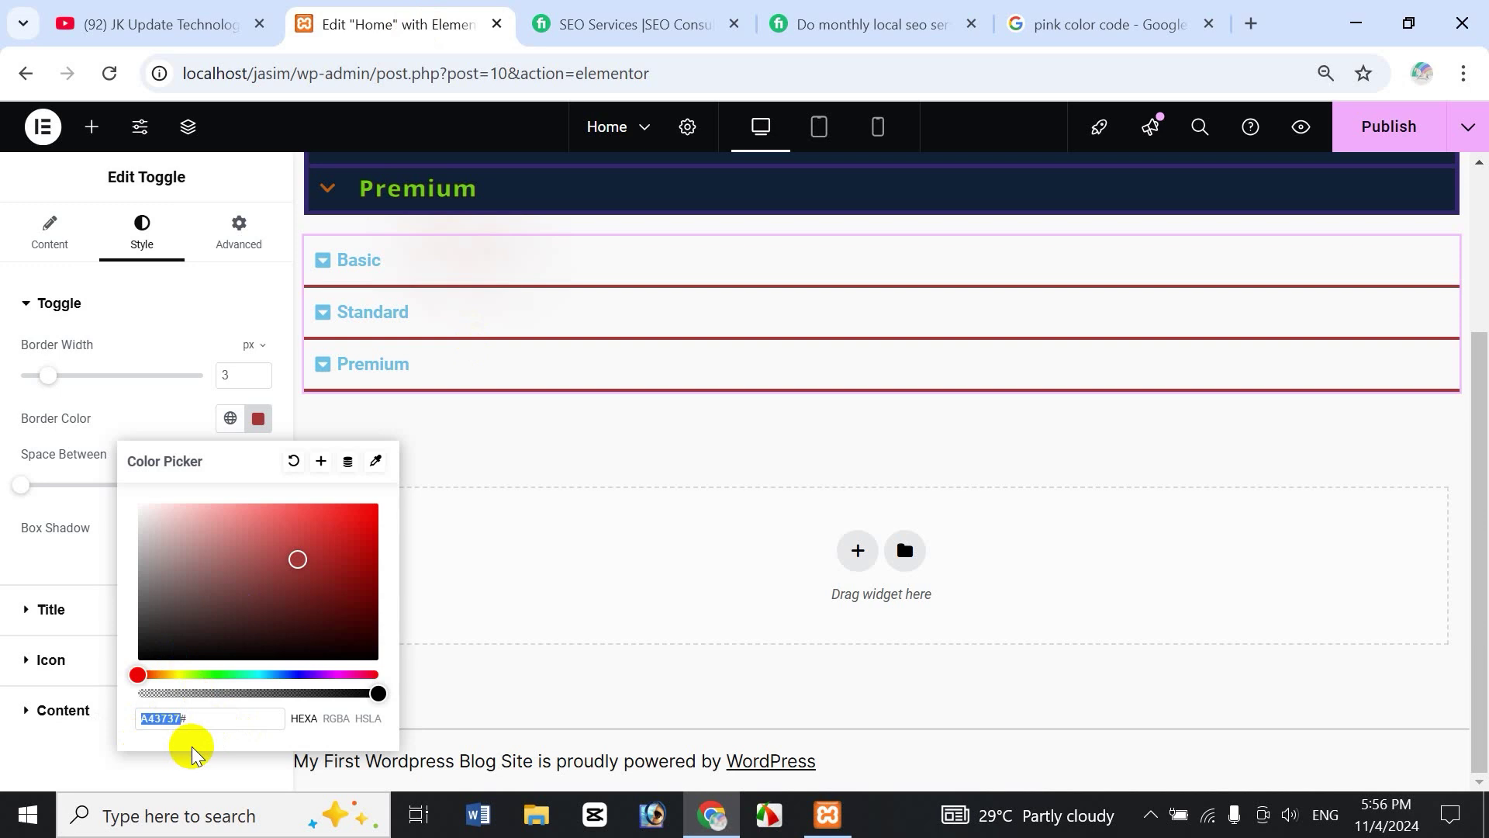
key(ctrl+v)
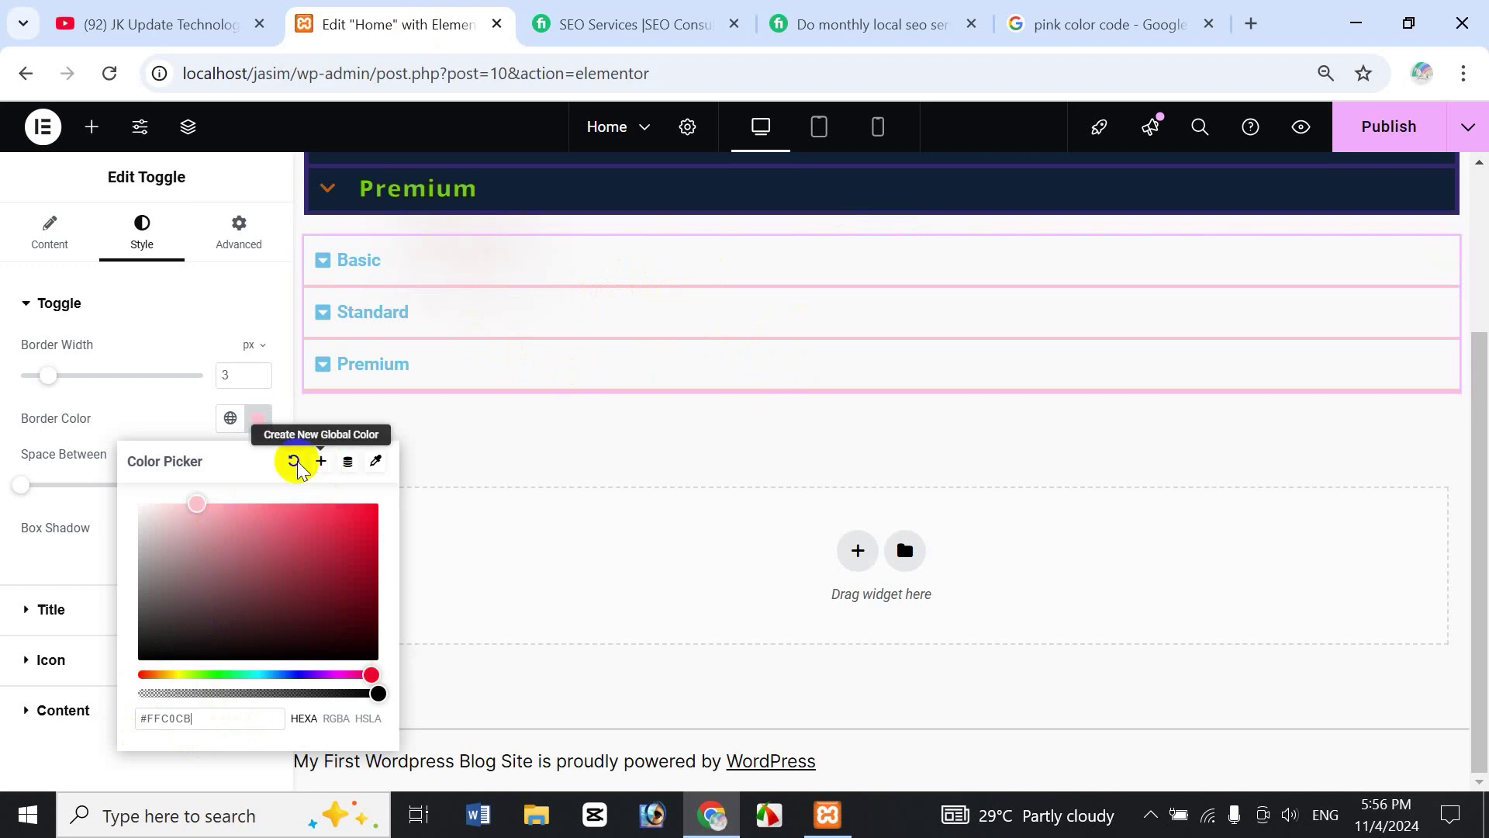
click(320, 460)
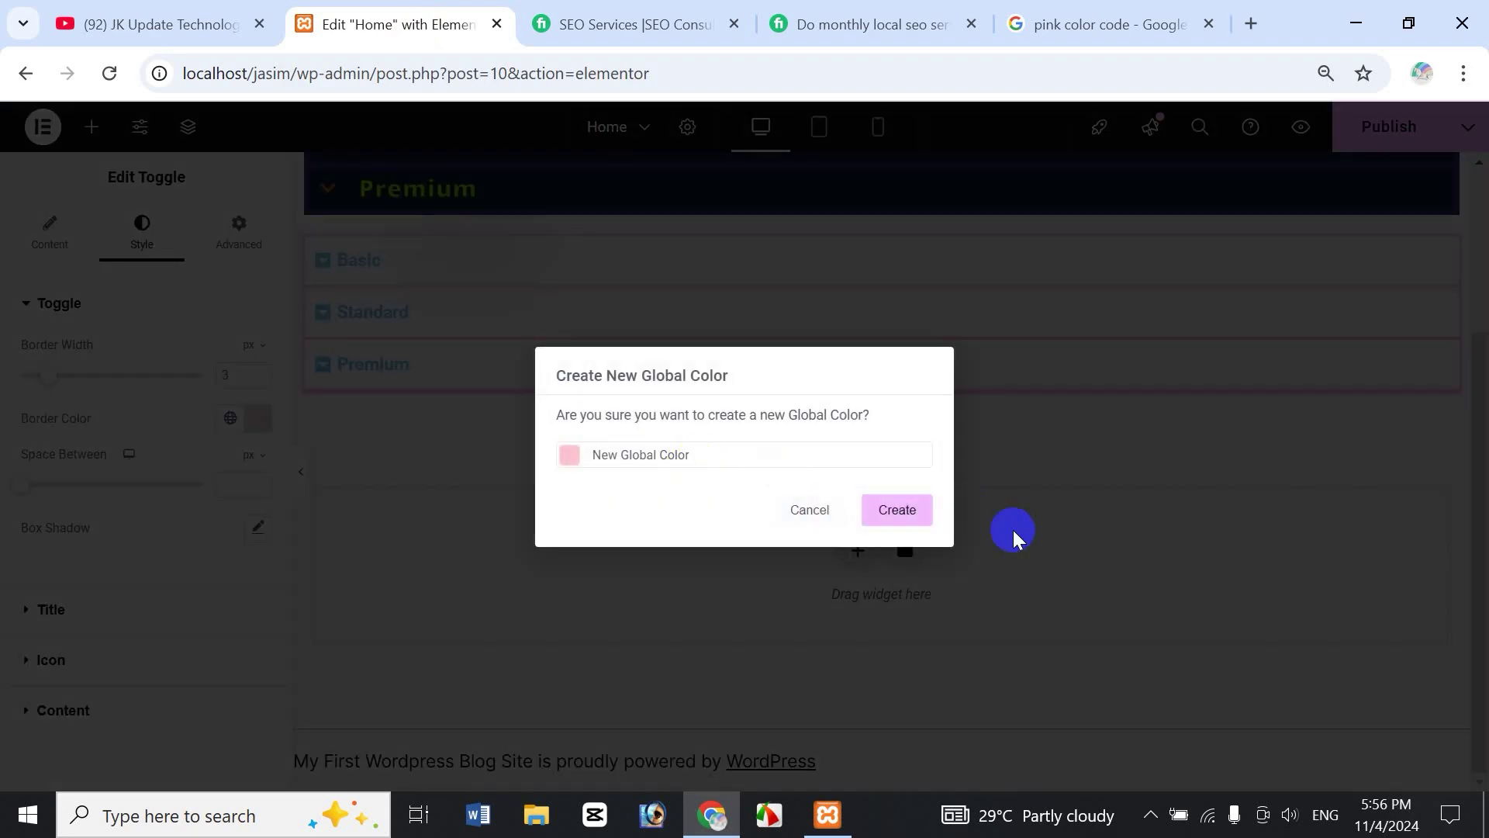
click(799, 518)
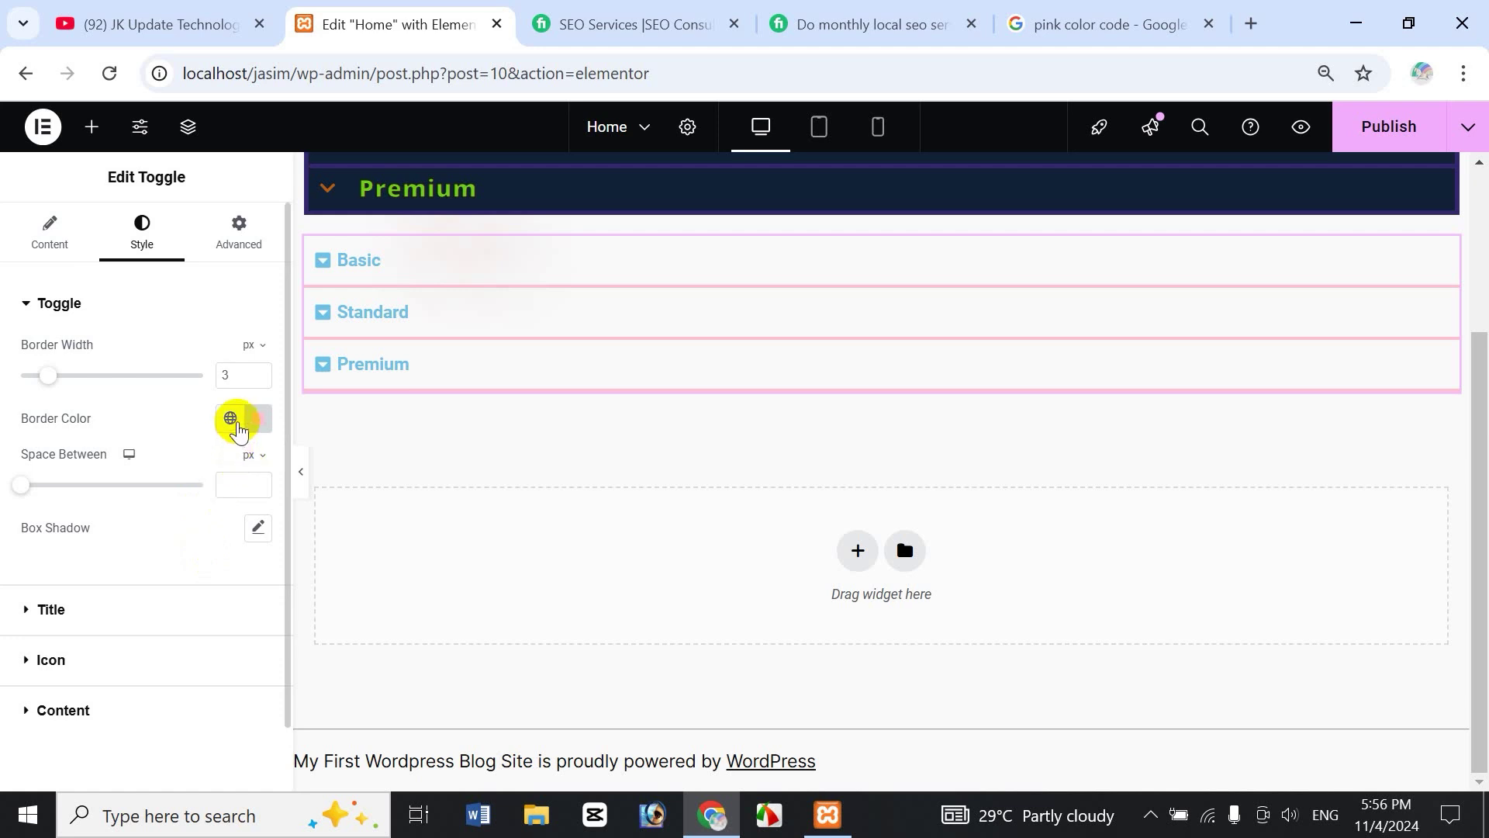
click(231, 418)
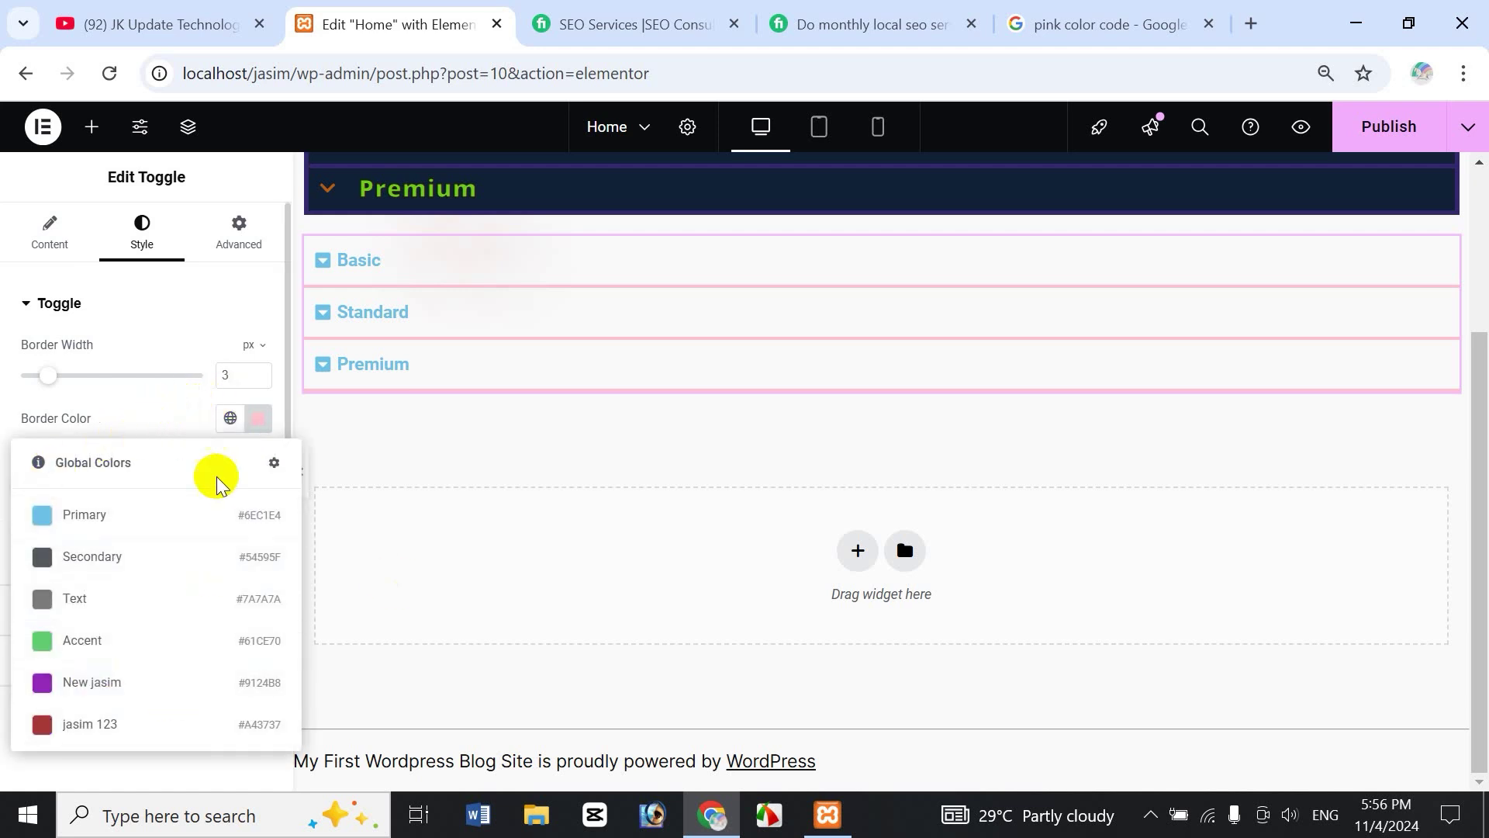
click(163, 415)
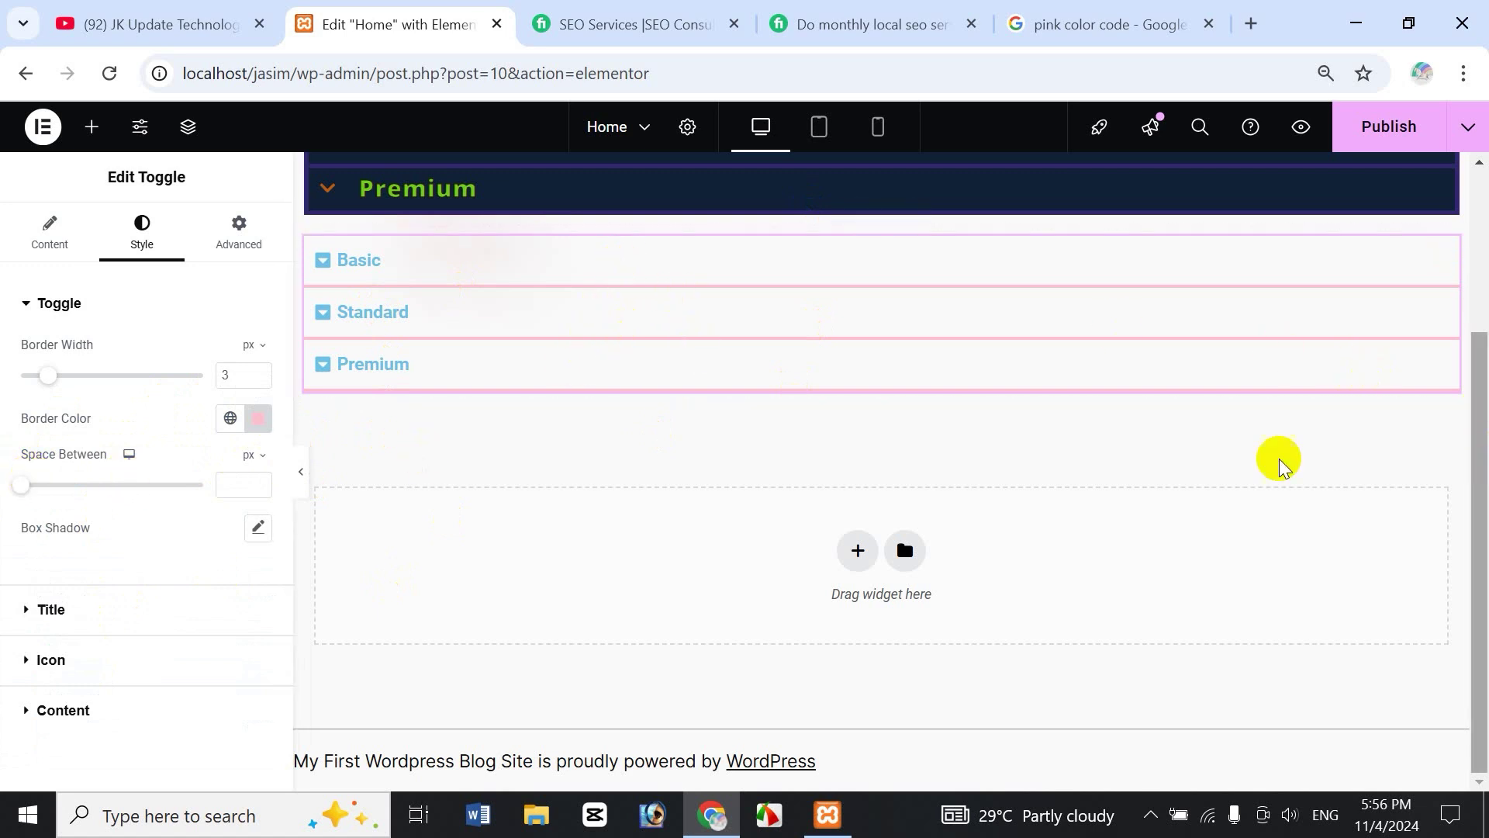
Try 68 and 57 px of space between the toggle items, and settle on 16 px
scroll(26, 488, down, 1)
drag(31, 488, 128, 423)
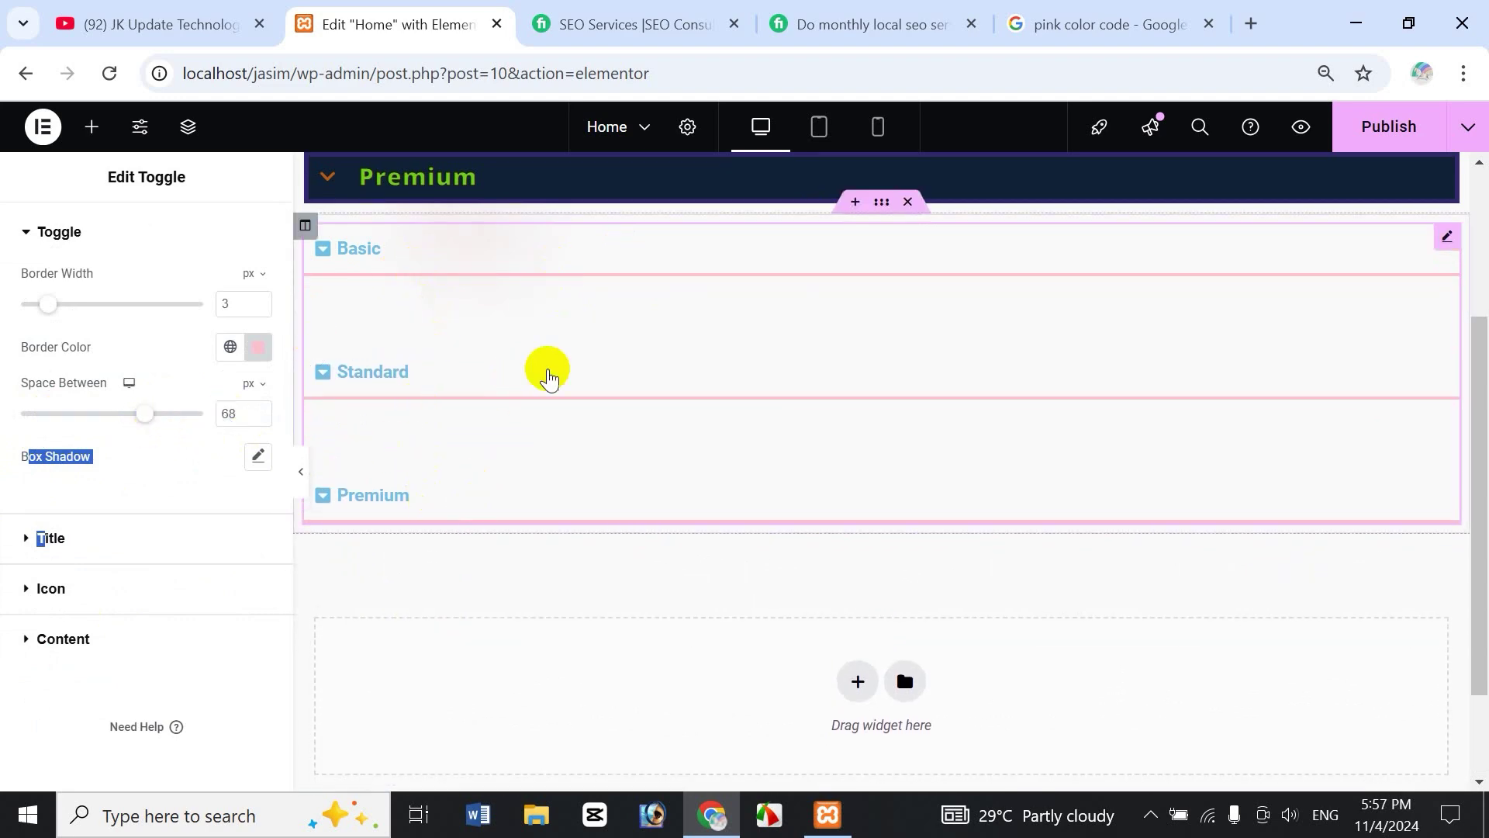
mouse_move(143, 416)
mouse_down()
mouse_move(103, 415)
mouse_move(157, 419)
mouse_move(124, 416)
mouse_up()
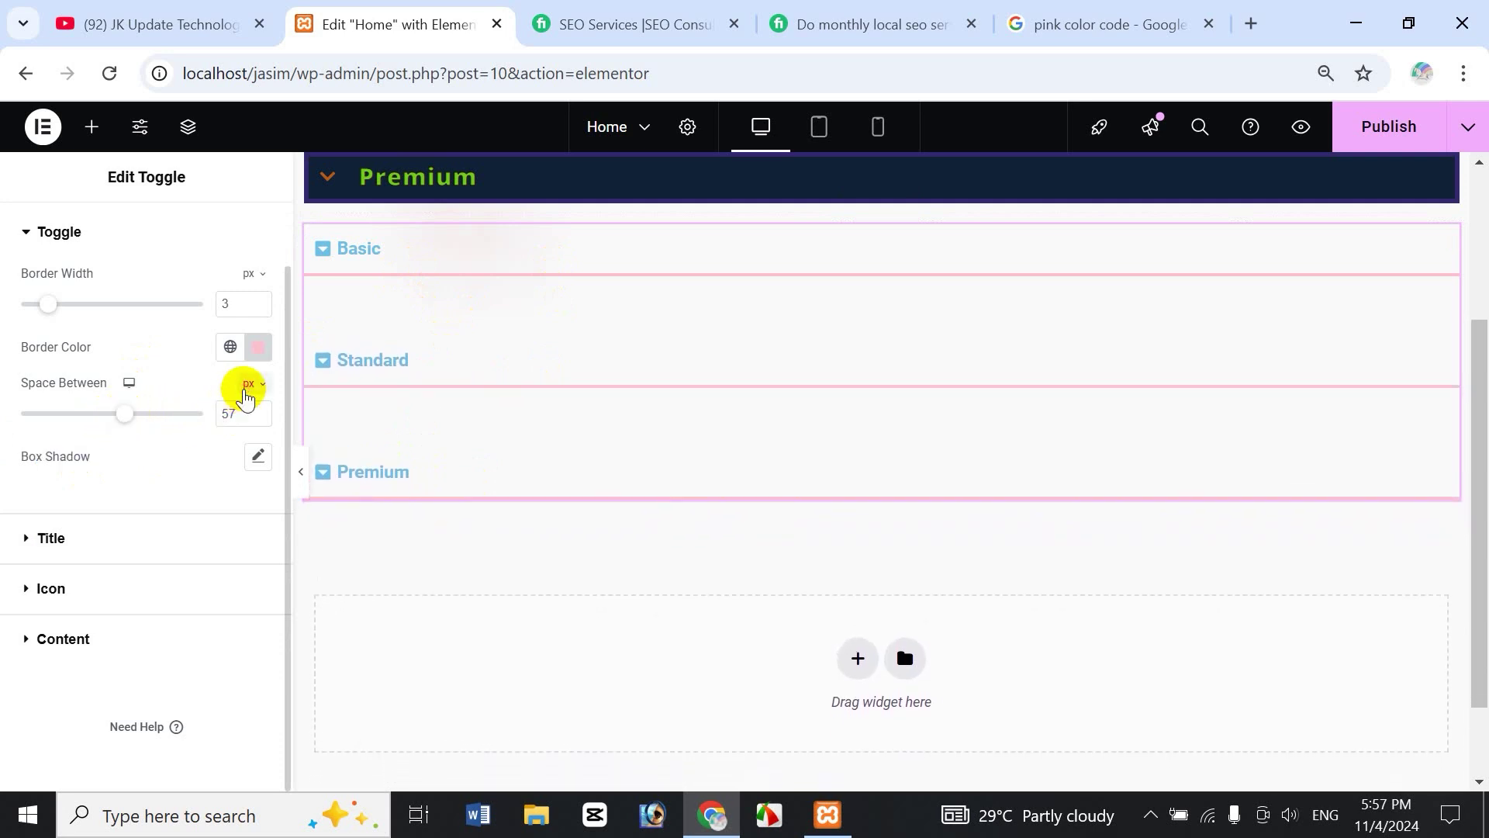
click(247, 388)
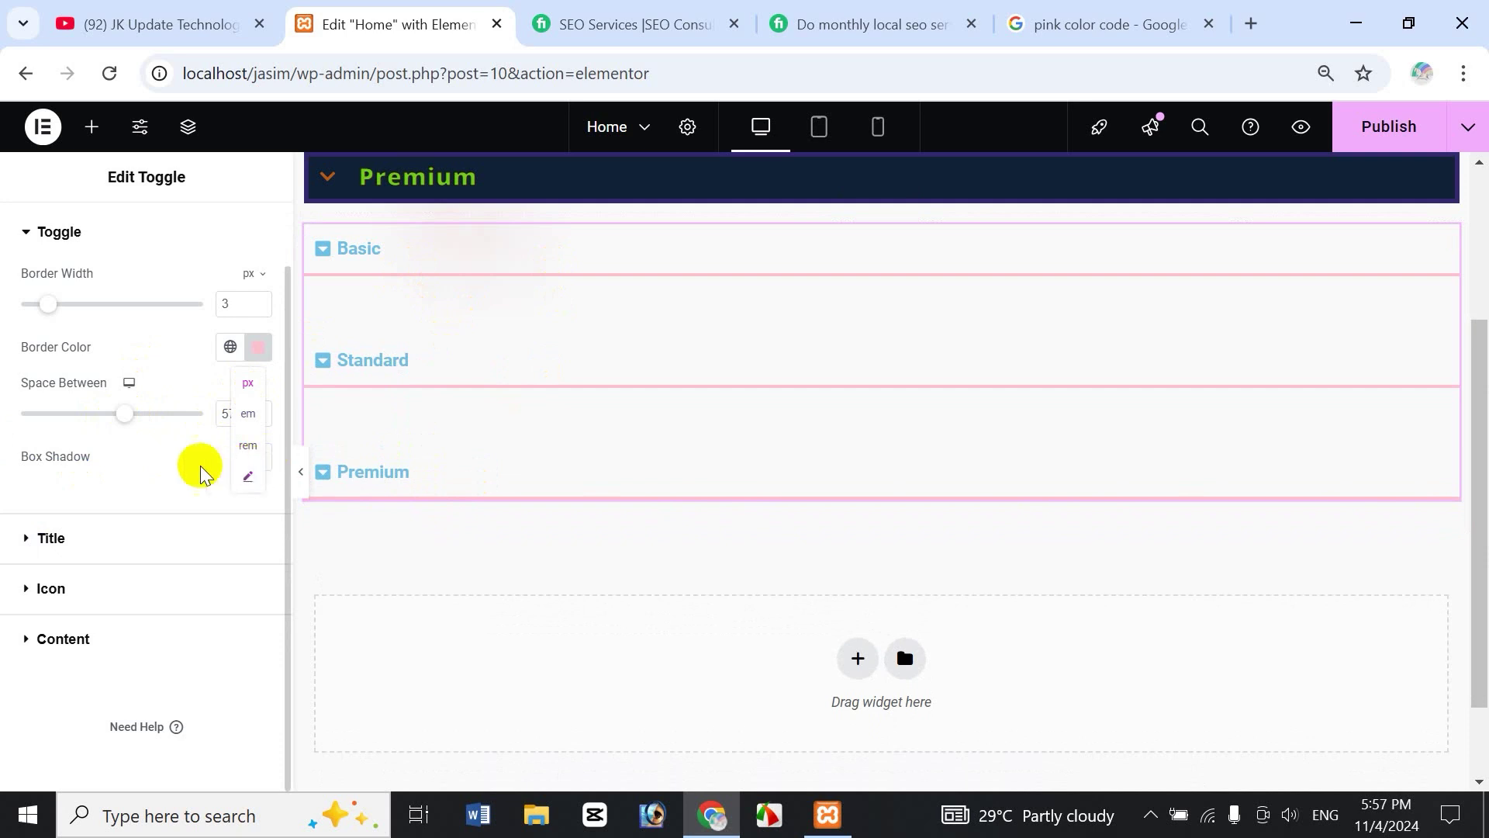
click(149, 428)
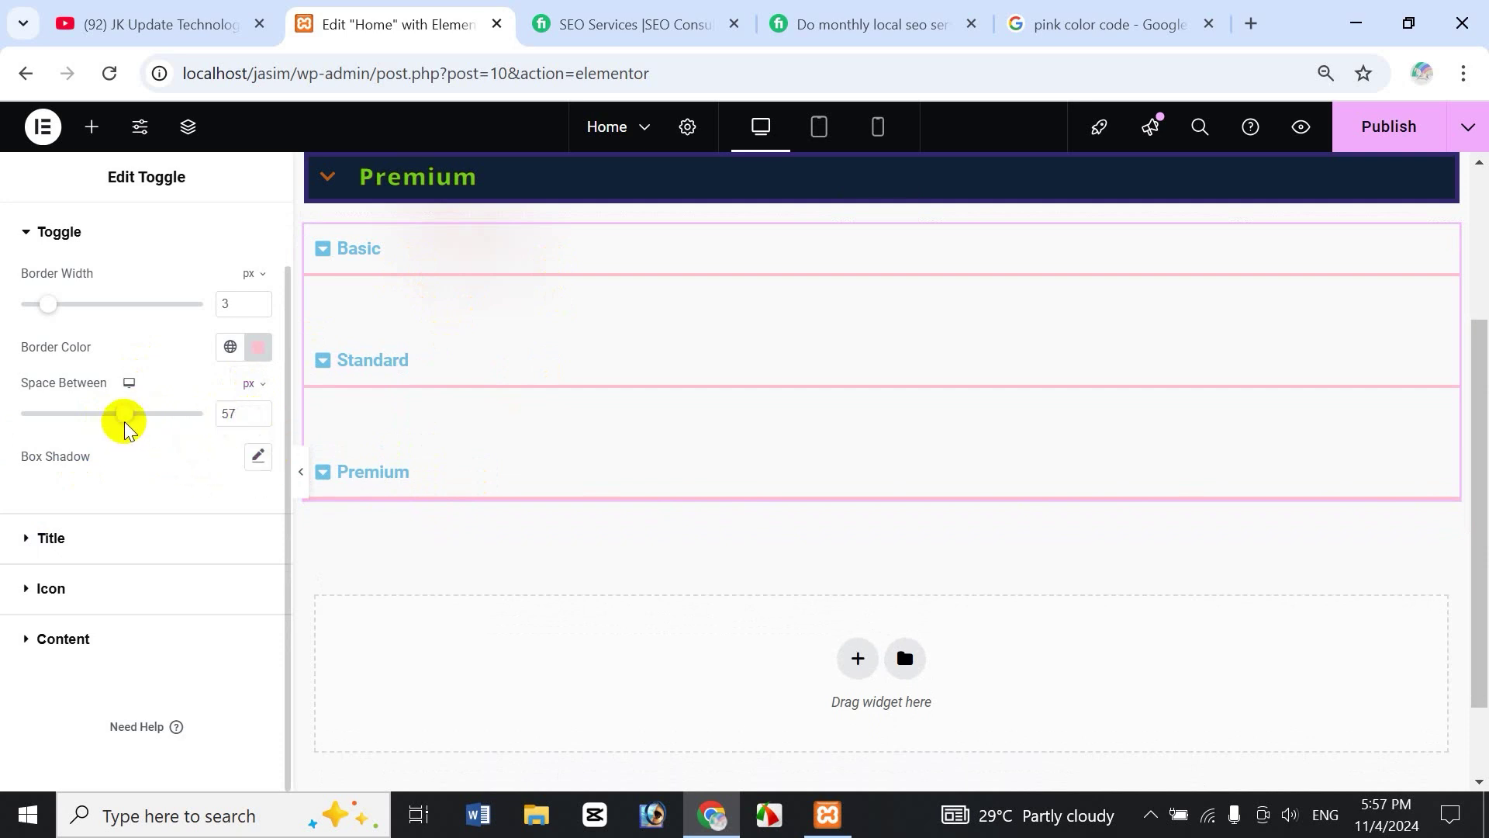
drag(124, 413, 48, 413)
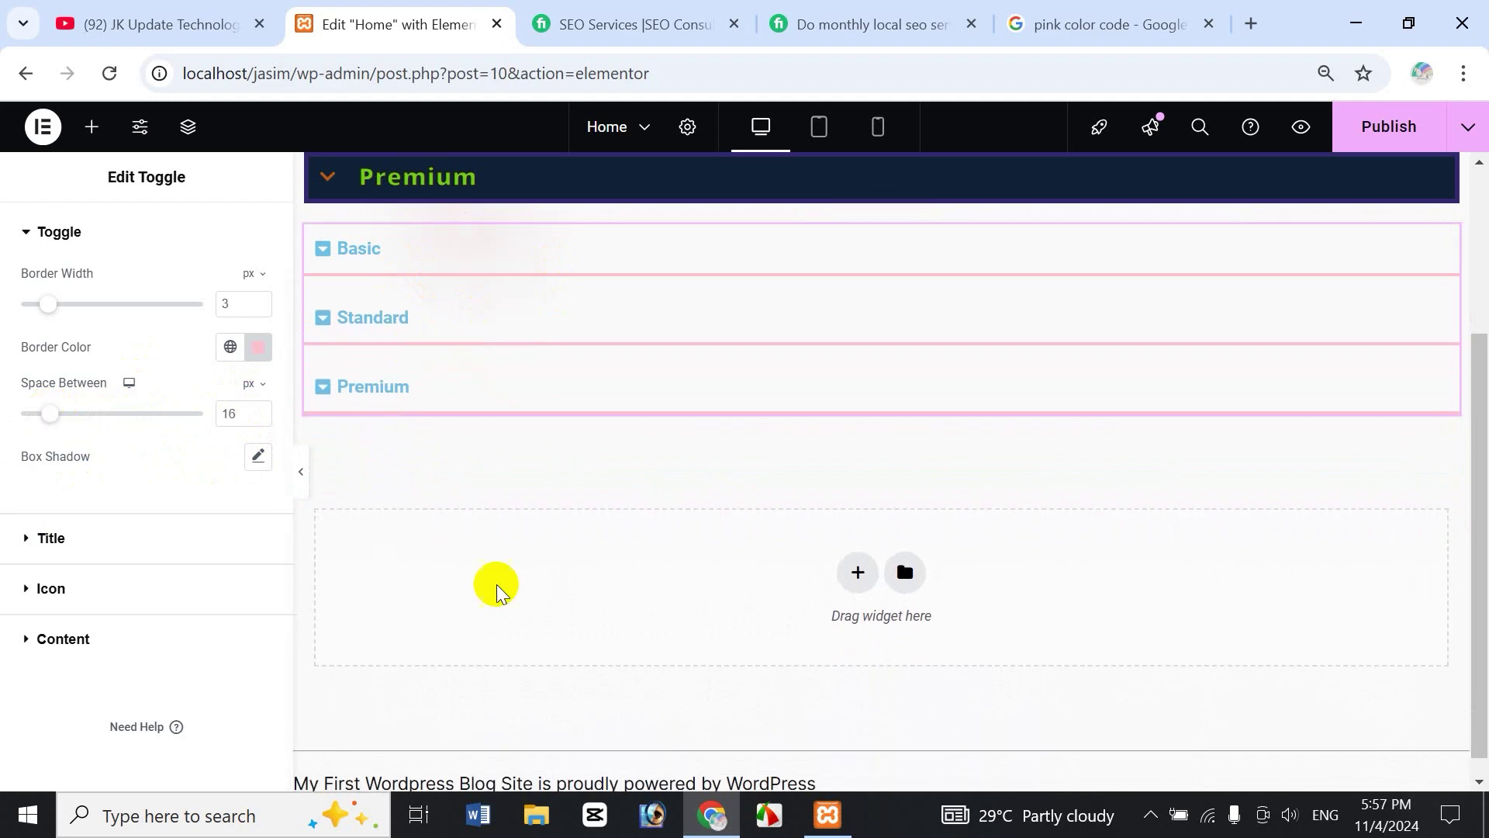
Enable the toggle's box shadow and open its settings
click(257, 458)
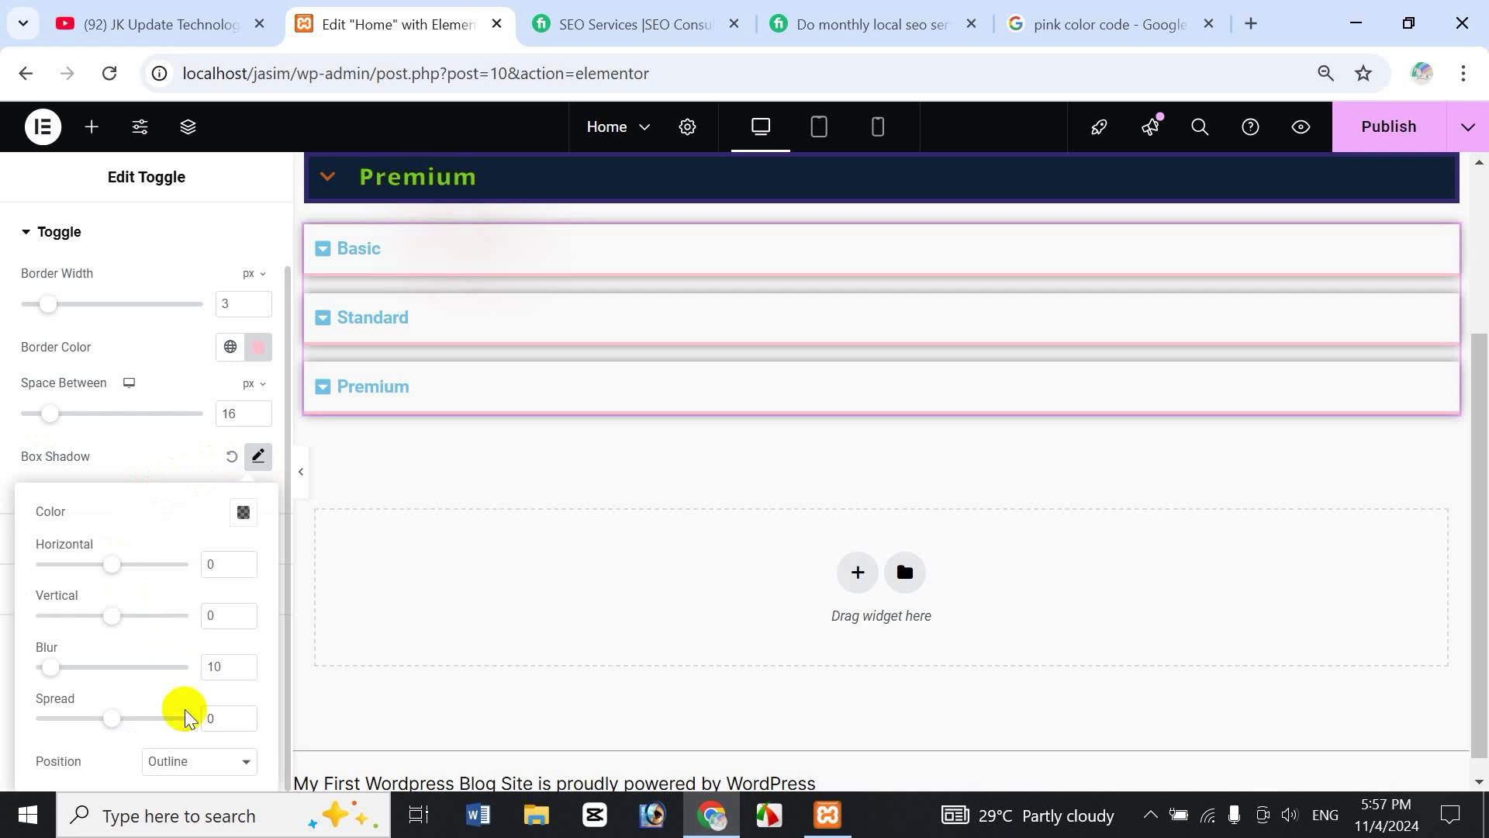